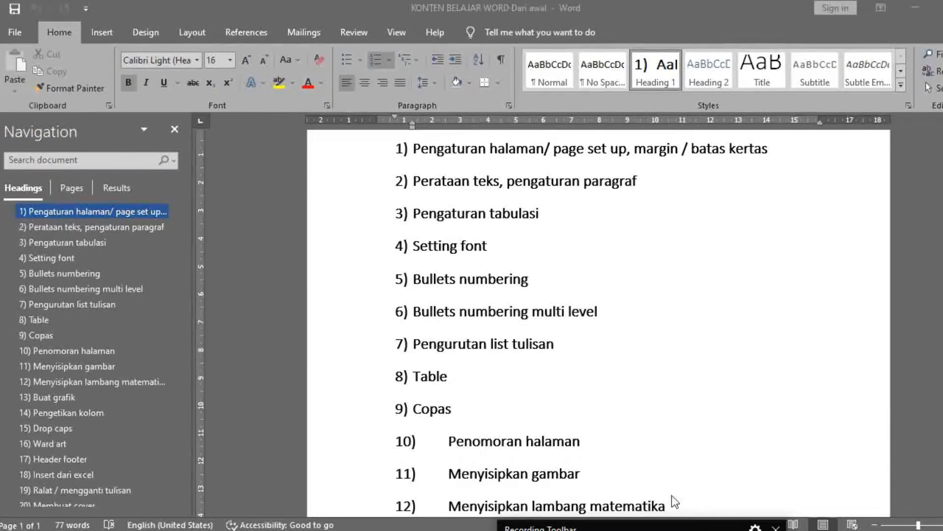
Read through the document's numbered list of Word topics, from Pengaturan halaman to Menyimpan dokumen.
click(917, 329)
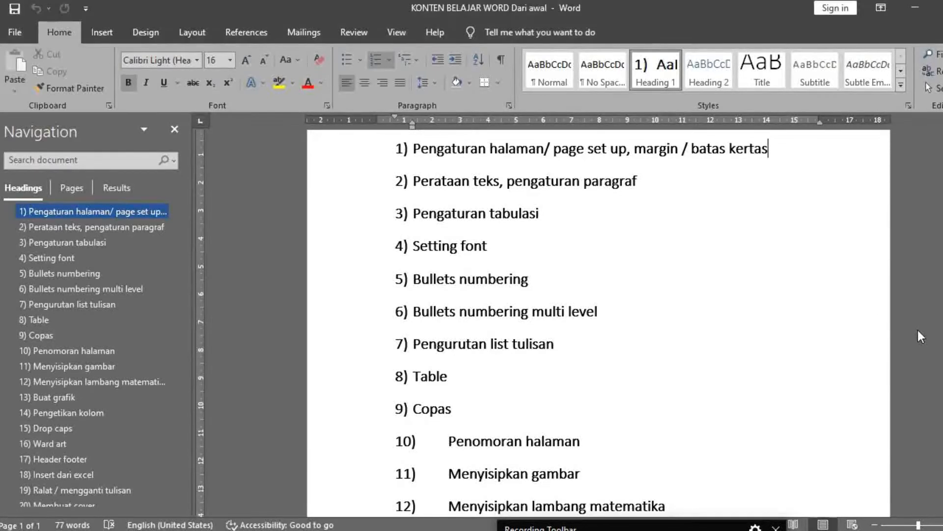
scroll(598, 323, down, 3)
scroll(598, 324, down, 3)
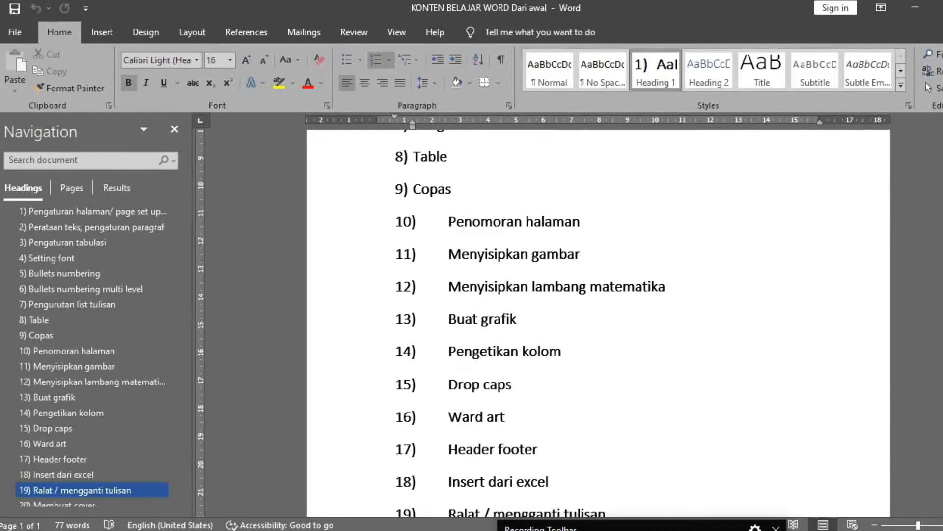
scroll(598, 320, down, 1)
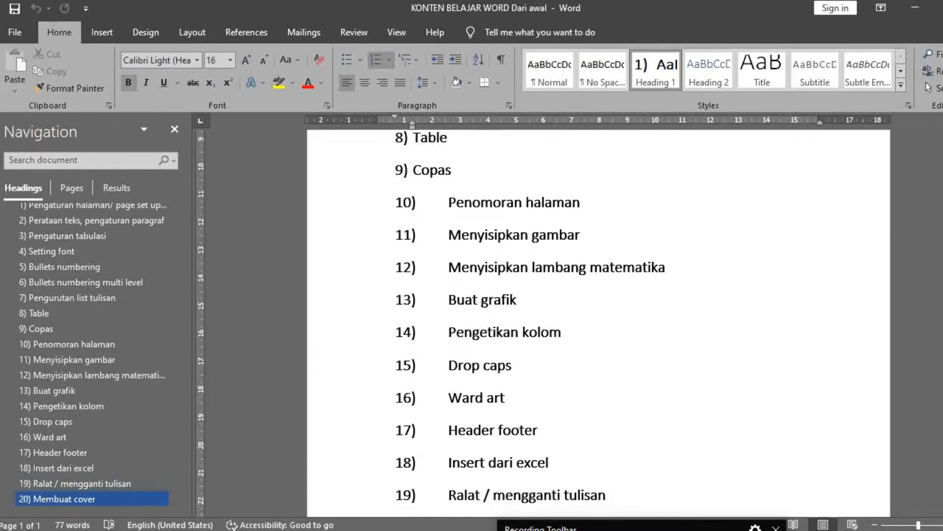
scroll(598, 319, down, 2)
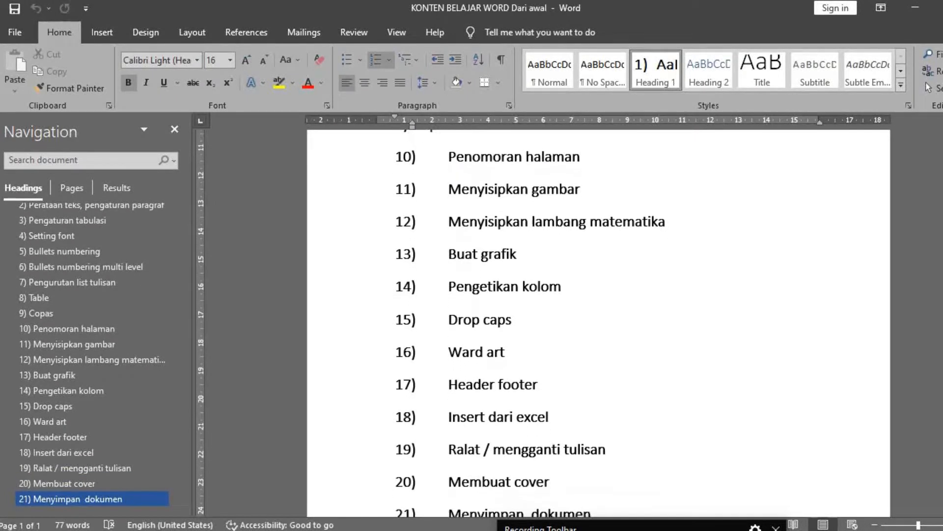
scroll(598, 319, down, 2)
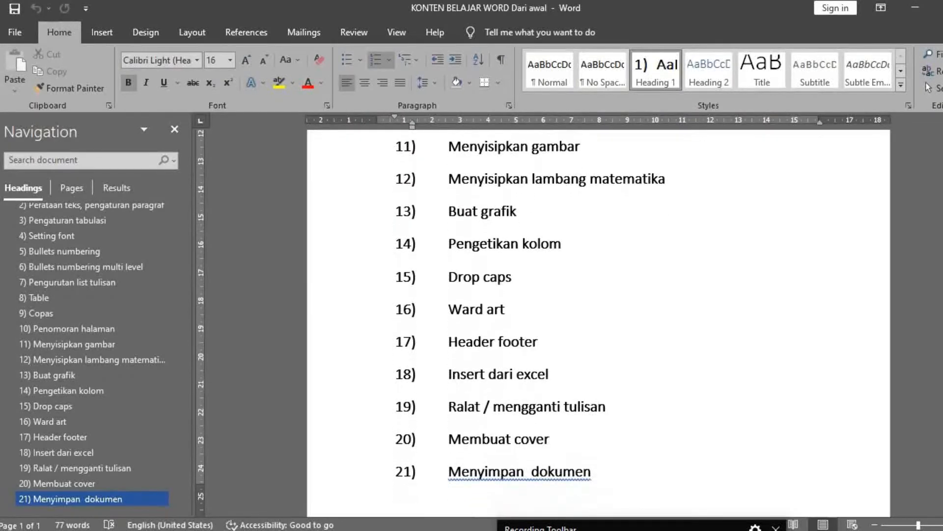
scroll(598, 319, down, 1)
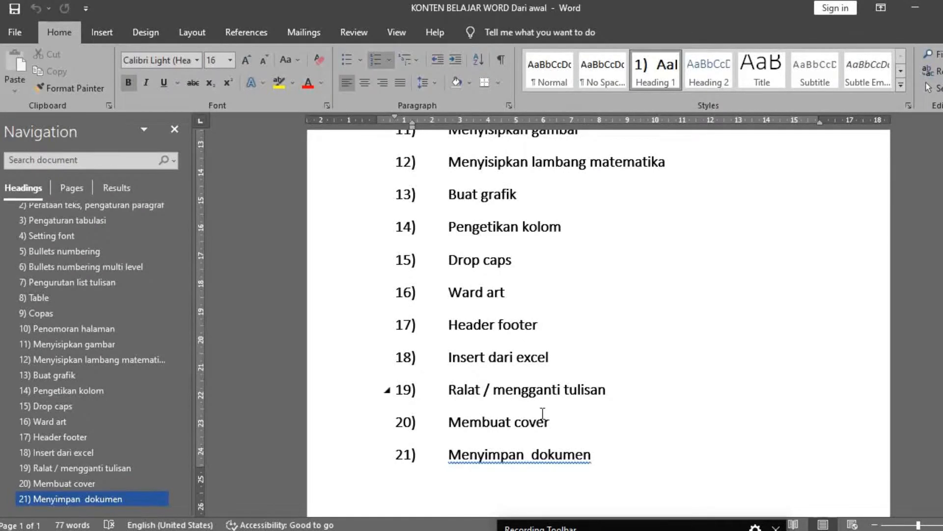
click(259, 363)
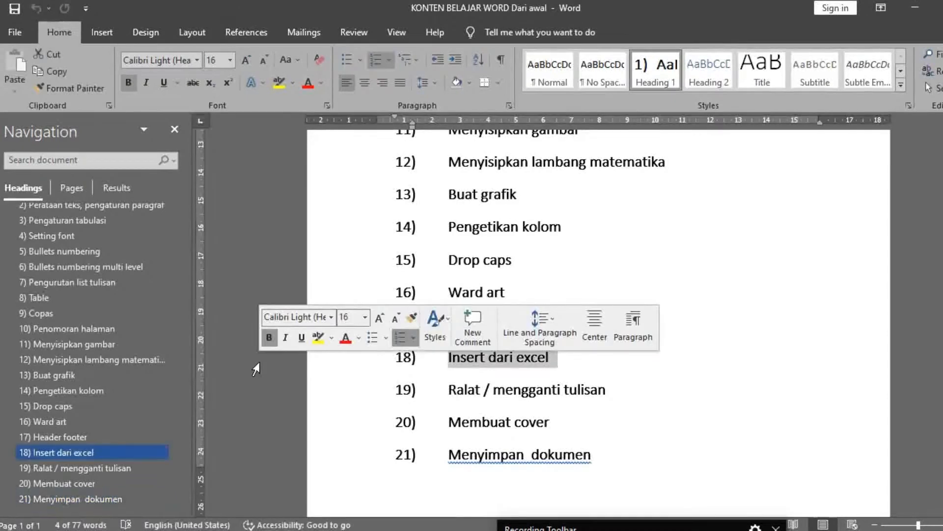
click(246, 226)
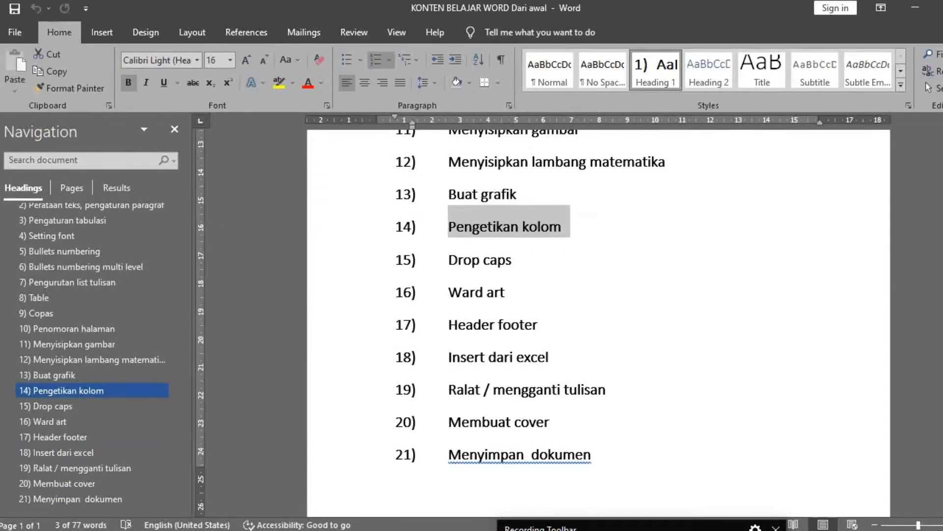
scroll(598, 319, up, 7)
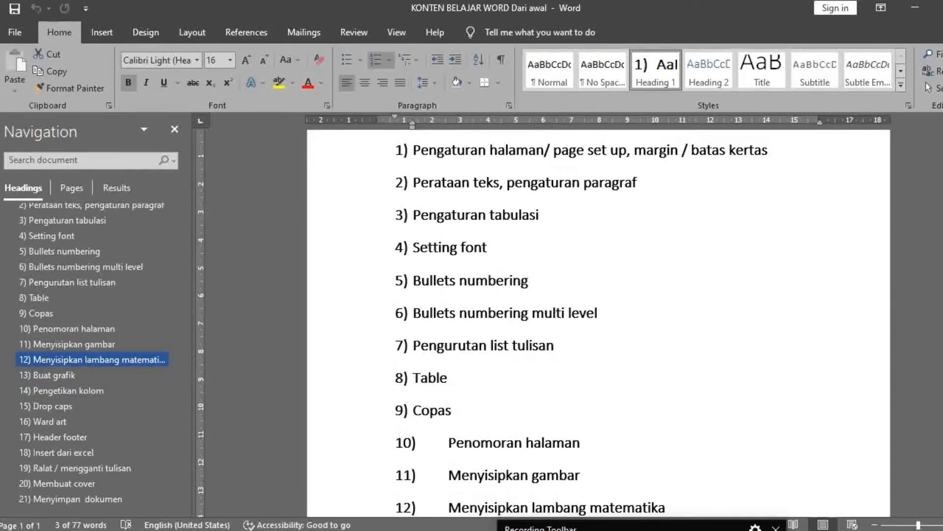
scroll(599, 320, up, 3)
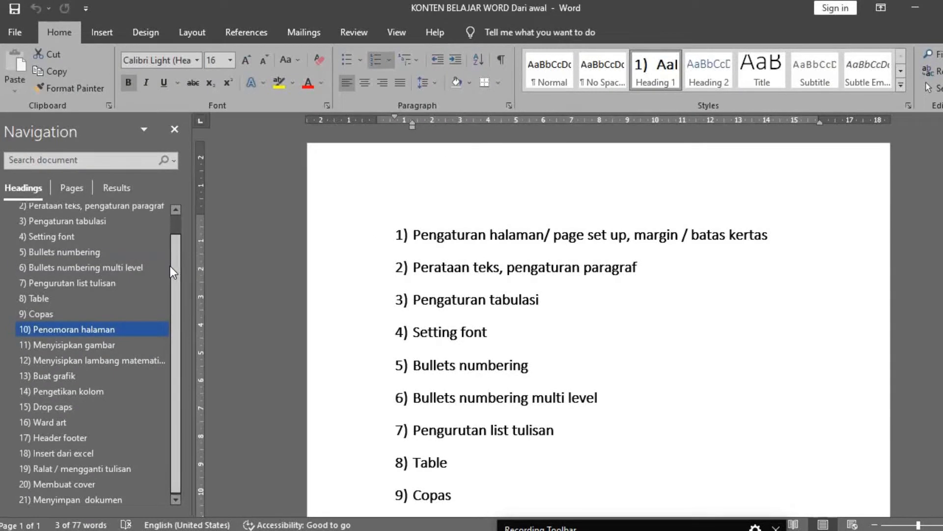
drag(170, 267, 173, 246)
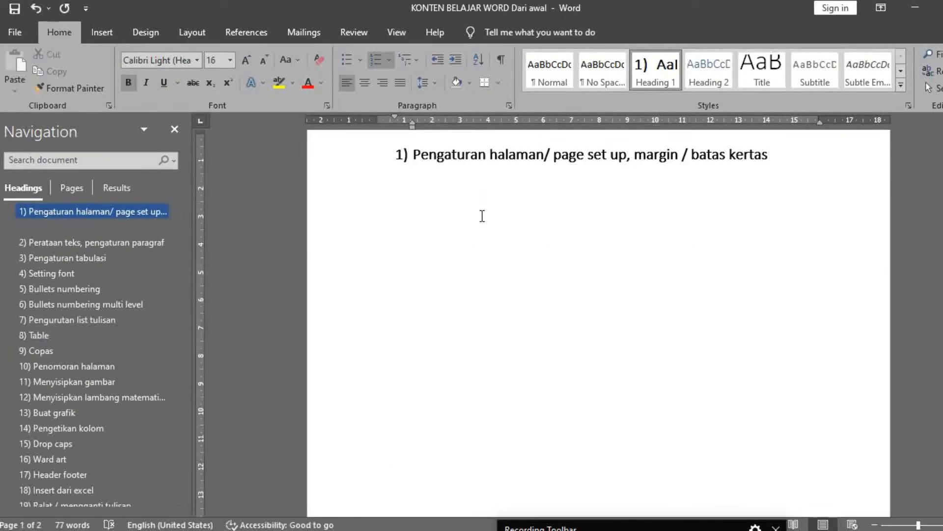
Start custom page margins from the blank line below the first heading and set the top margin to 3 cm.
click(482, 215)
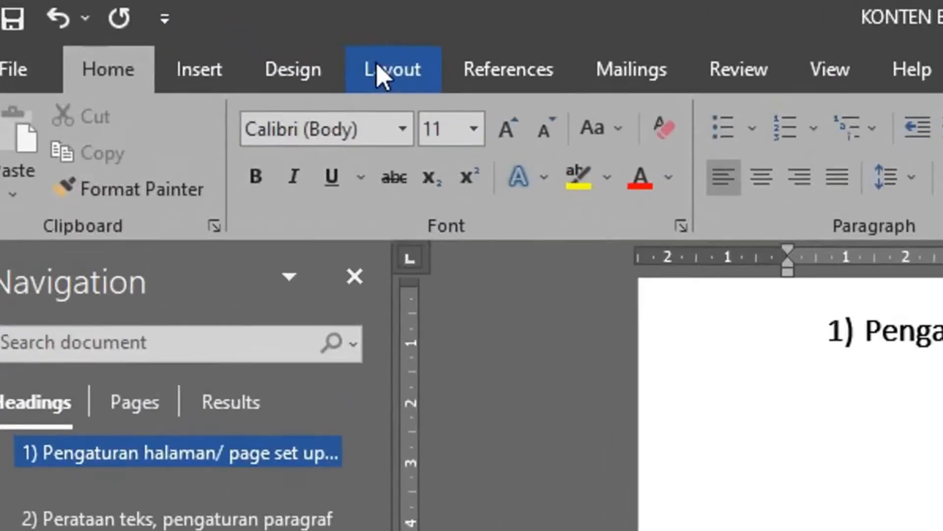
click(381, 71)
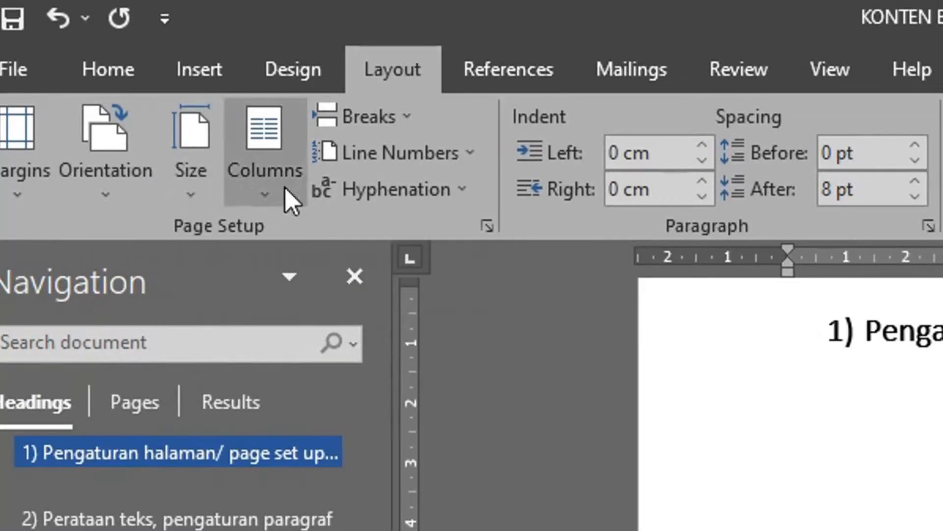
click(20, 188)
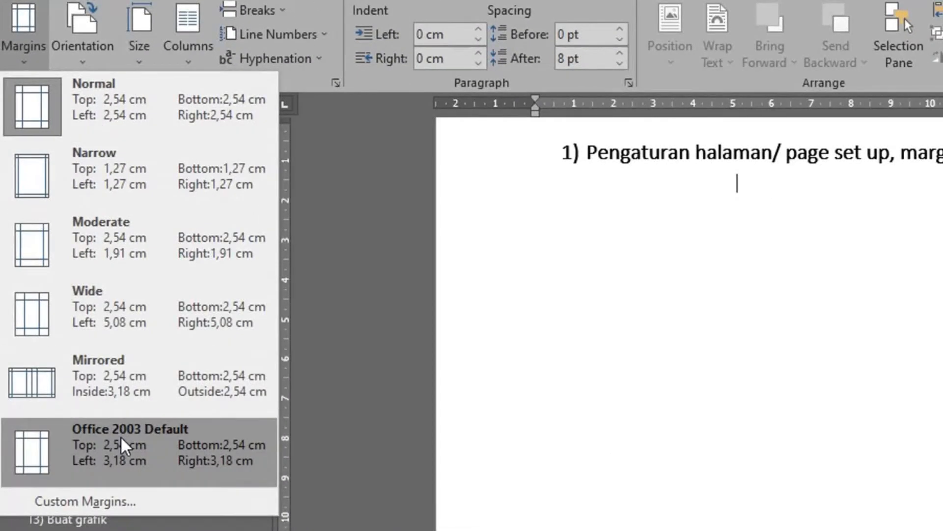
click(120, 503)
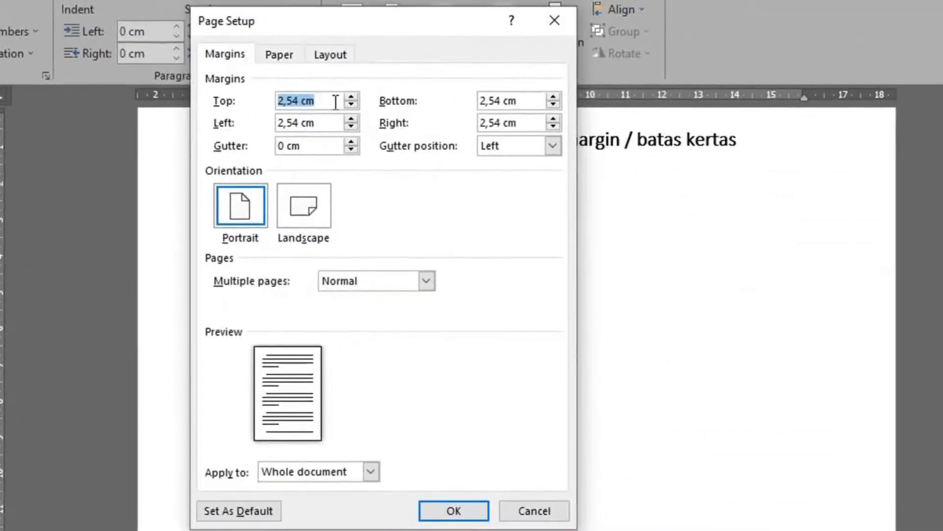
click(351, 97)
click(350, 97)
click(351, 97)
click(350, 97)
click(350, 97)
click(350, 98)
click(350, 97)
click(351, 97)
click(350, 97)
click(351, 97)
click(350, 97)
click(350, 97)
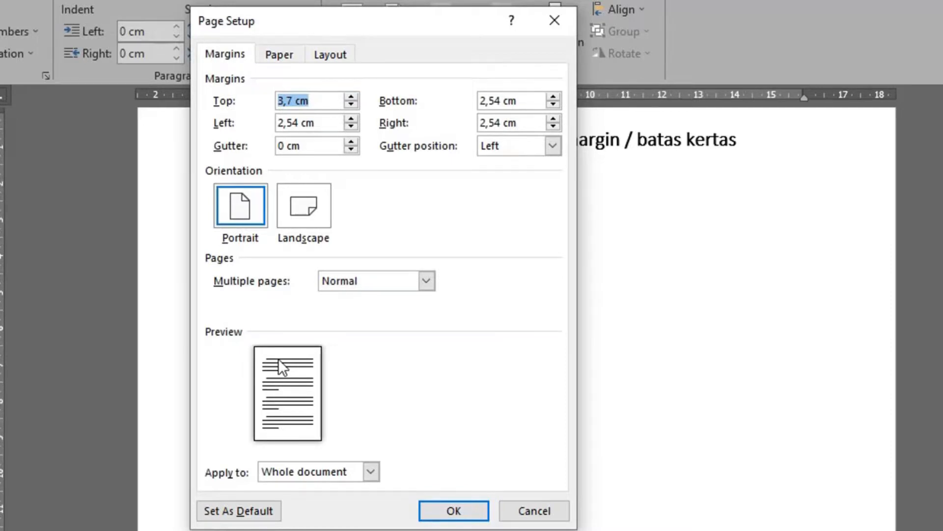
click(354, 103)
click(354, 103)
click(354, 103)
click(355, 104)
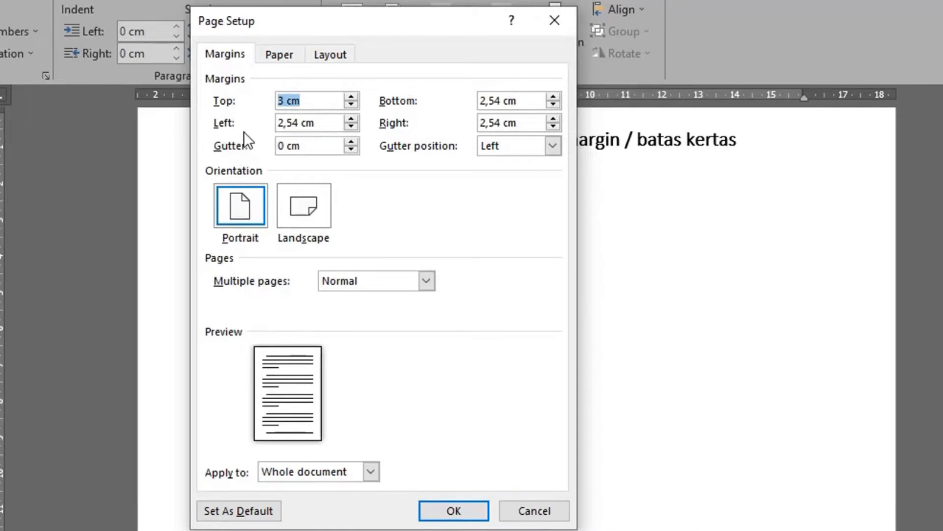
Set the left page margin to 3 cm.
click(351, 119)
click(351, 119)
click(351, 119)
click(351, 119)
click(351, 119)
click(351, 126)
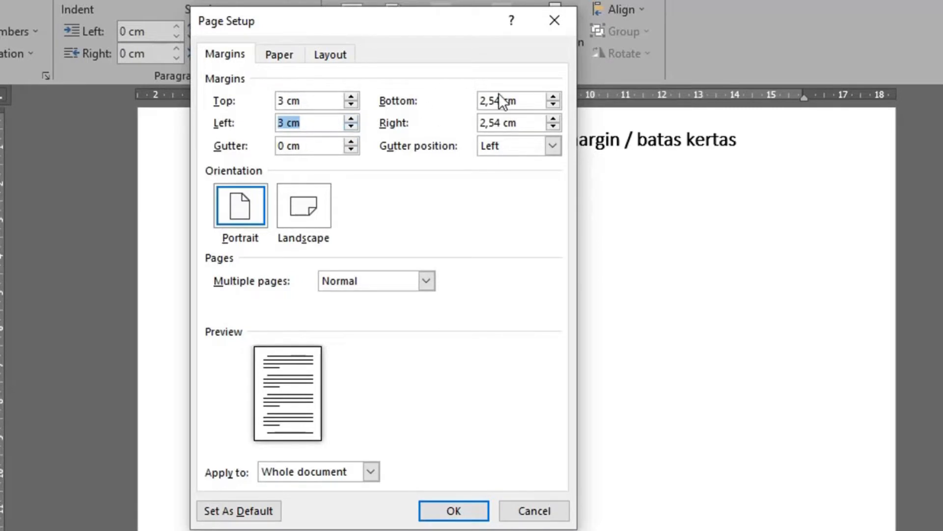
Set the bottom page margin to 3 cm.
click(537, 100)
click(553, 96)
click(554, 97)
click(553, 96)
click(554, 97)
click(554, 97)
click(553, 97)
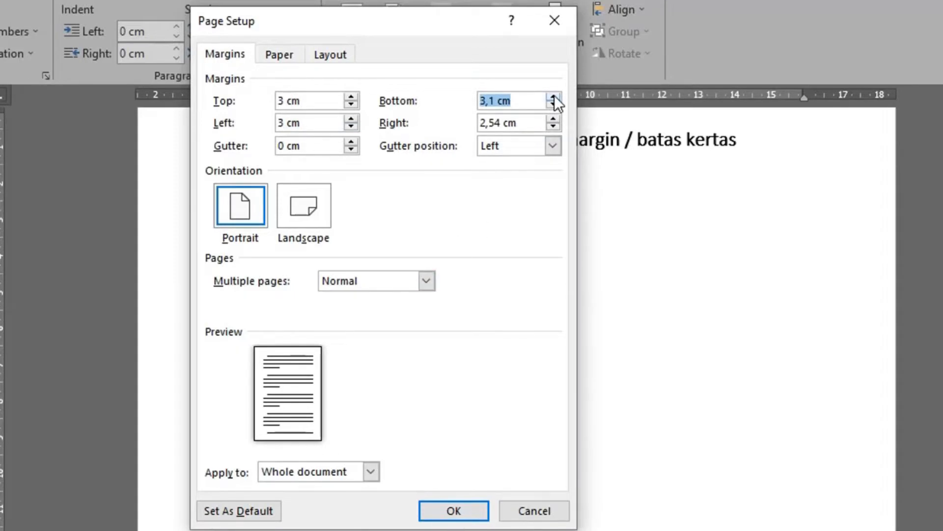
click(552, 105)
Set the right page margin to 2 cm.
click(530, 120)
click(554, 126)
click(553, 126)
click(554, 126)
click(554, 126)
click(554, 126)
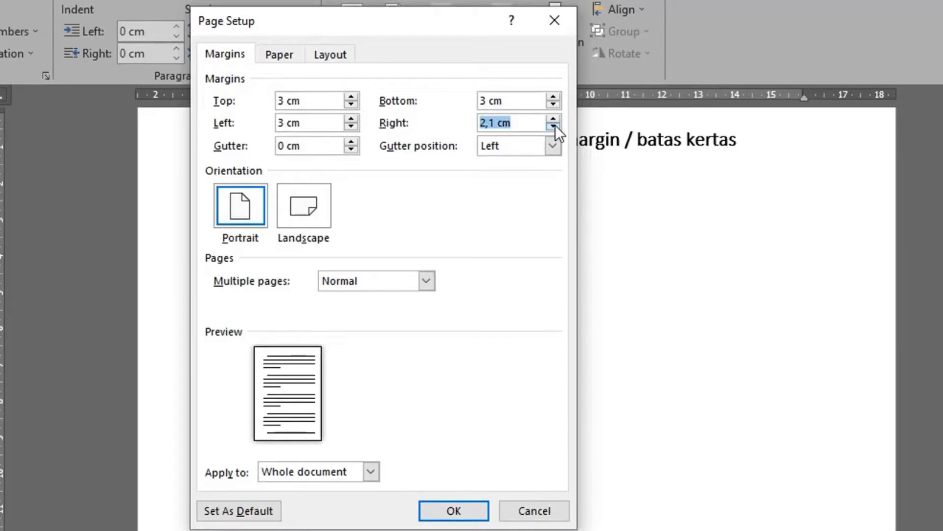
click(554, 126)
Set the gutter to 1,5 cm with the gutter position at Left.
click(331, 149)
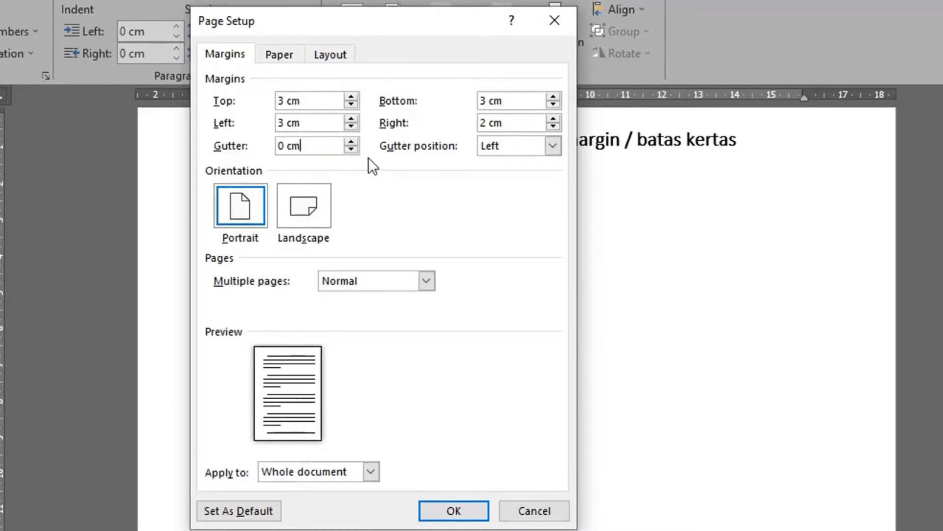
click(352, 142)
click(352, 142)
click(351, 142)
click(352, 142)
click(352, 142)
click(352, 142)
click(352, 142)
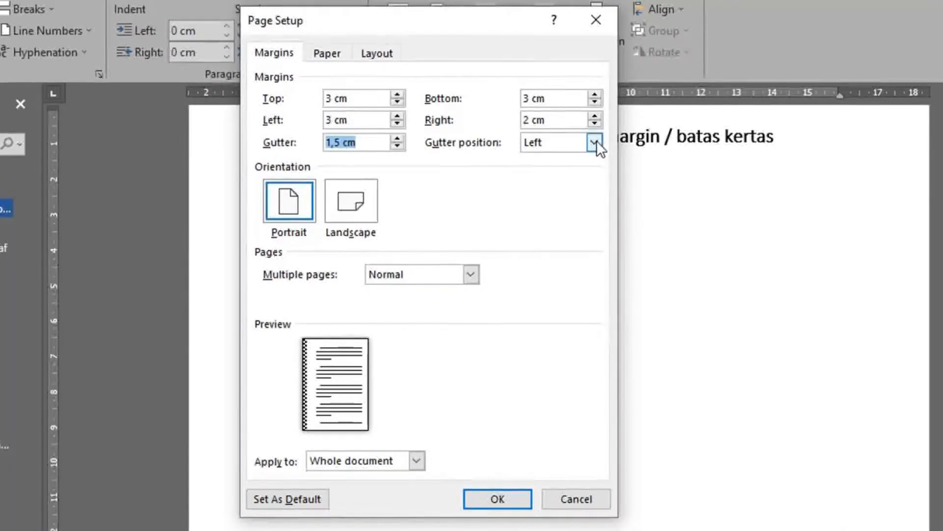
key(Tab)
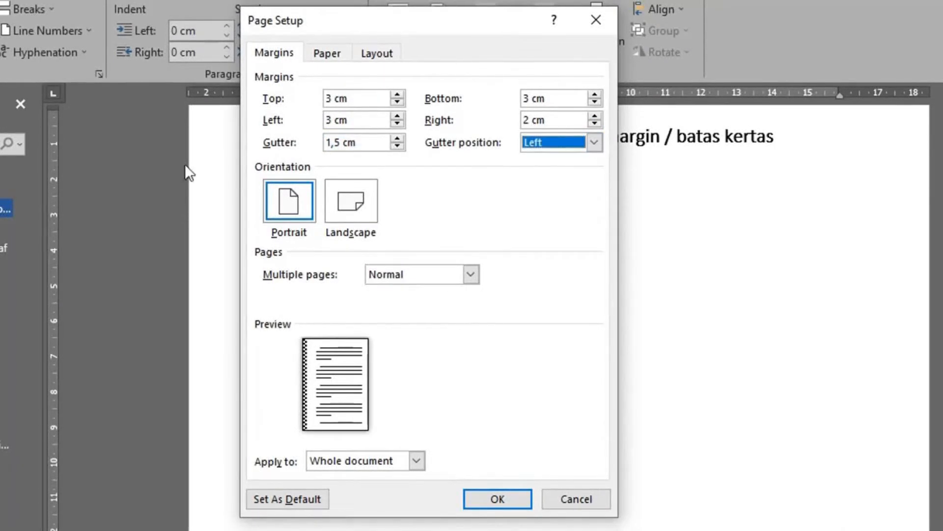
Check the available paper sizes and set the paper height to 33 cm.
click(315, 49)
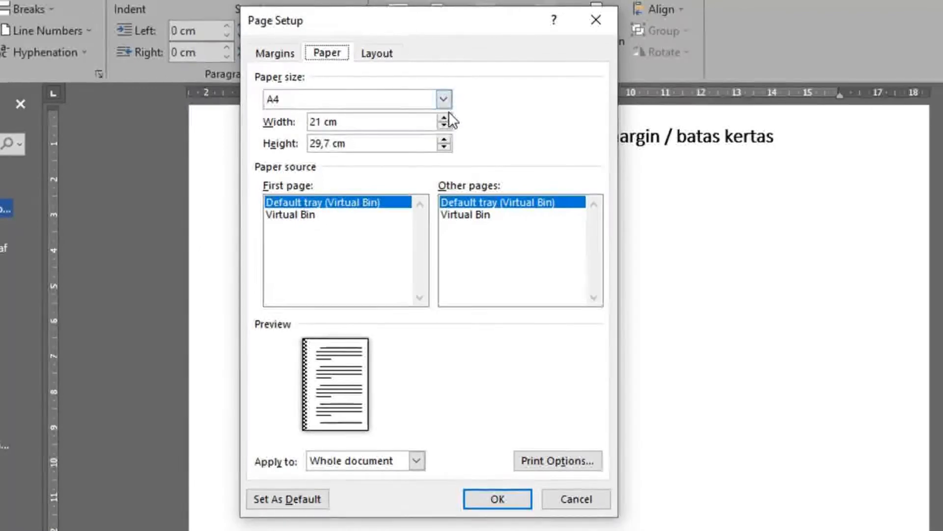
click(443, 100)
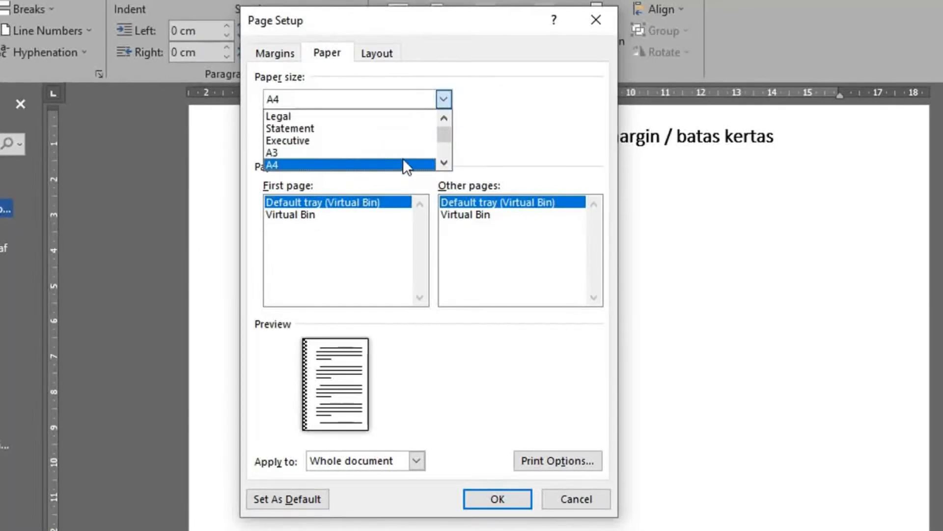
click(419, 99)
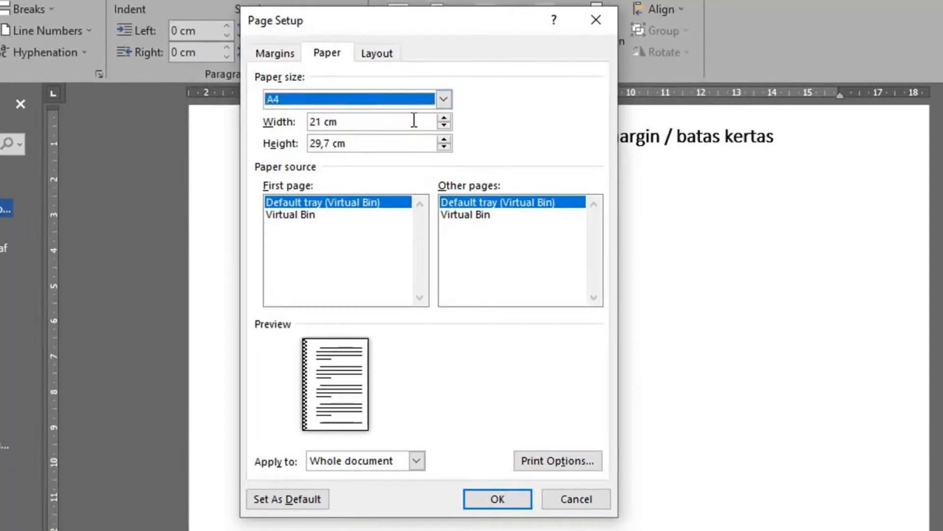
click(414, 121)
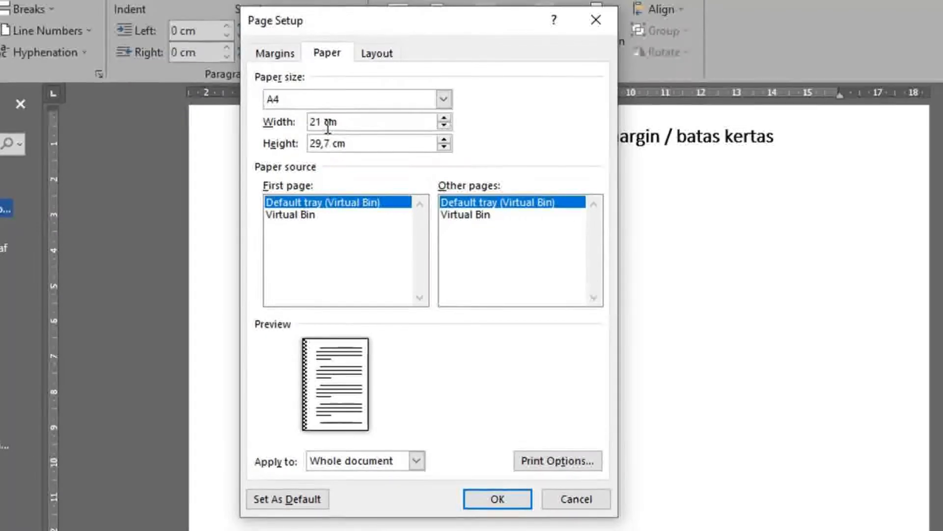
click(444, 99)
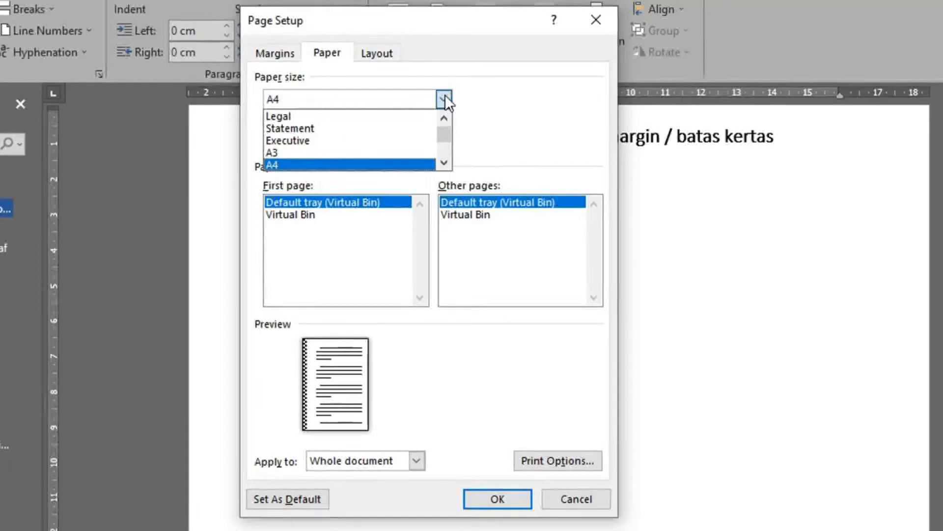
click(482, 121)
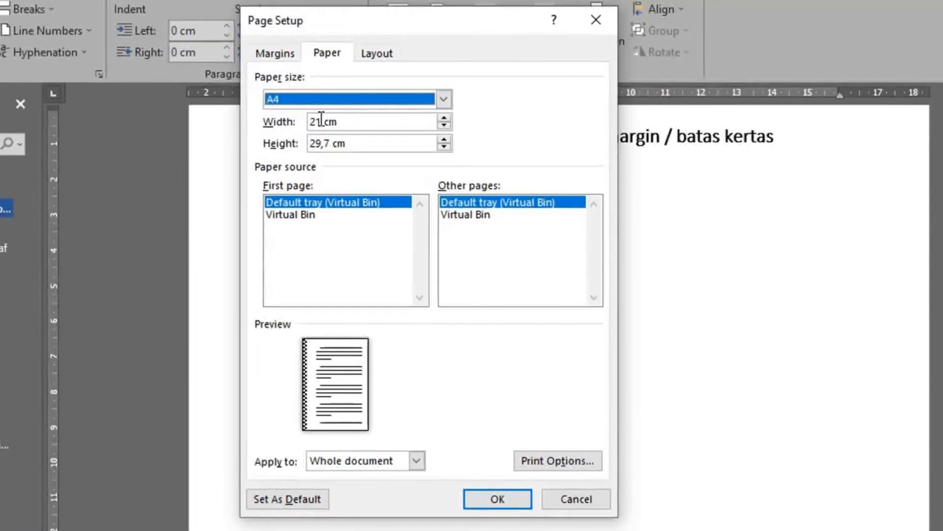
click(330, 142)
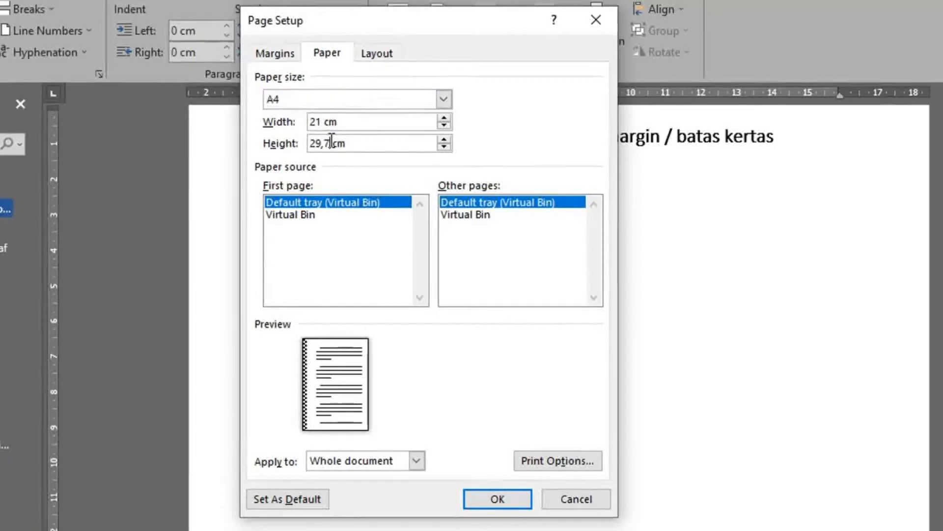
key(BackSpace)
key(BackSpace)
key(BackSpace)
key(BackSpace)
text(33)
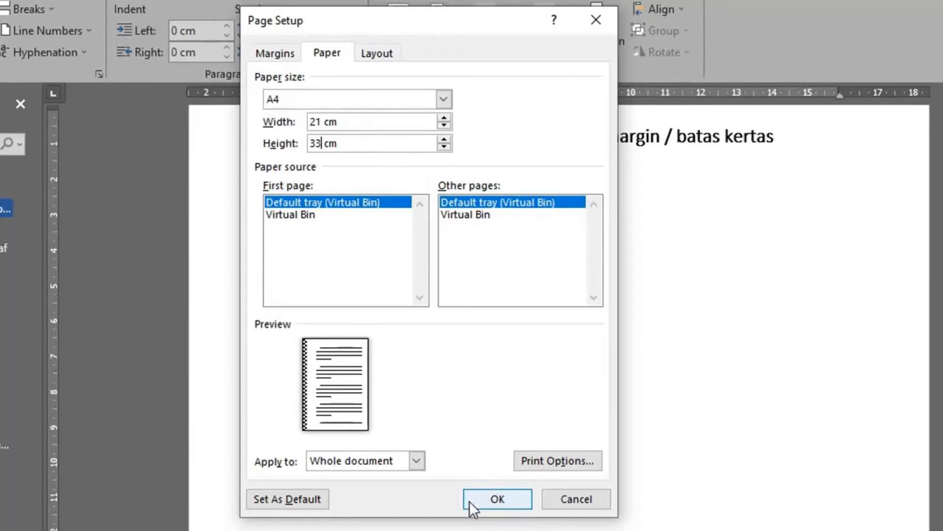
Change the page orientation to Landscape and set the multiple pages option to 2 pages per sheet.
click(287, 55)
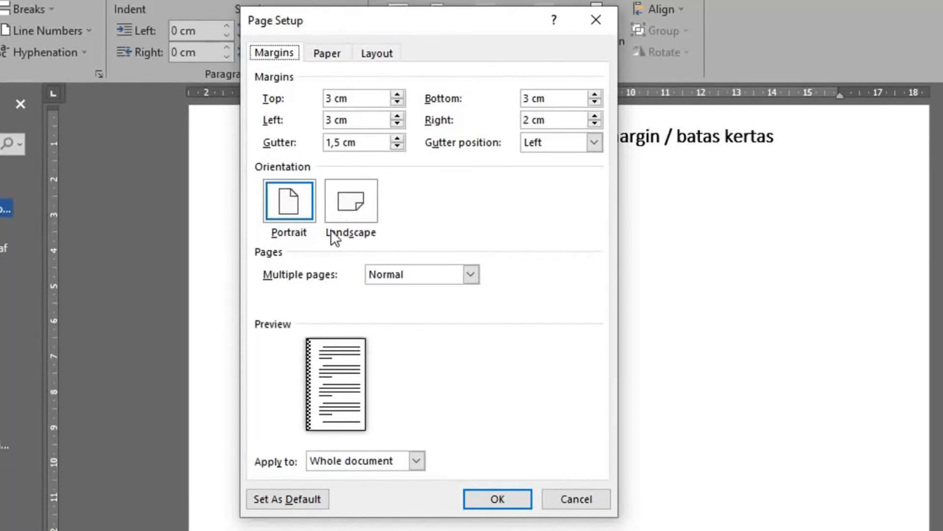
click(342, 210)
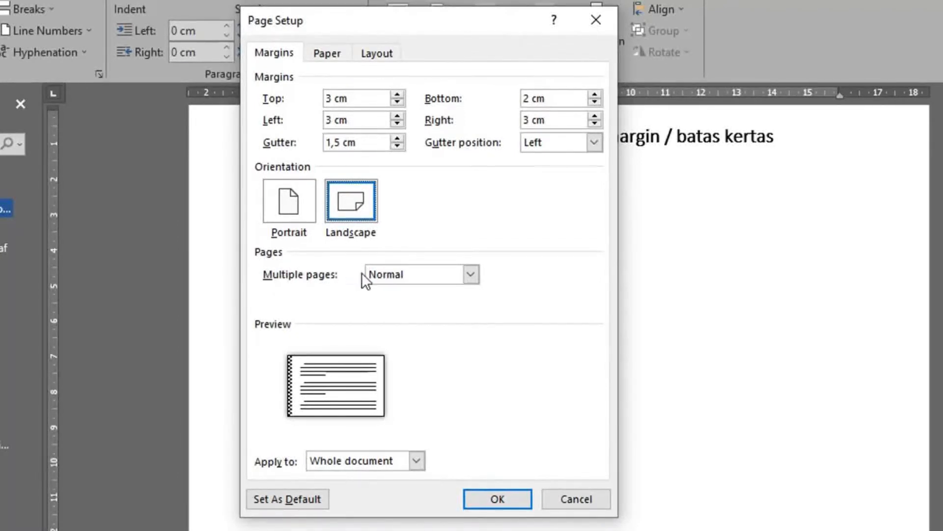
click(470, 276)
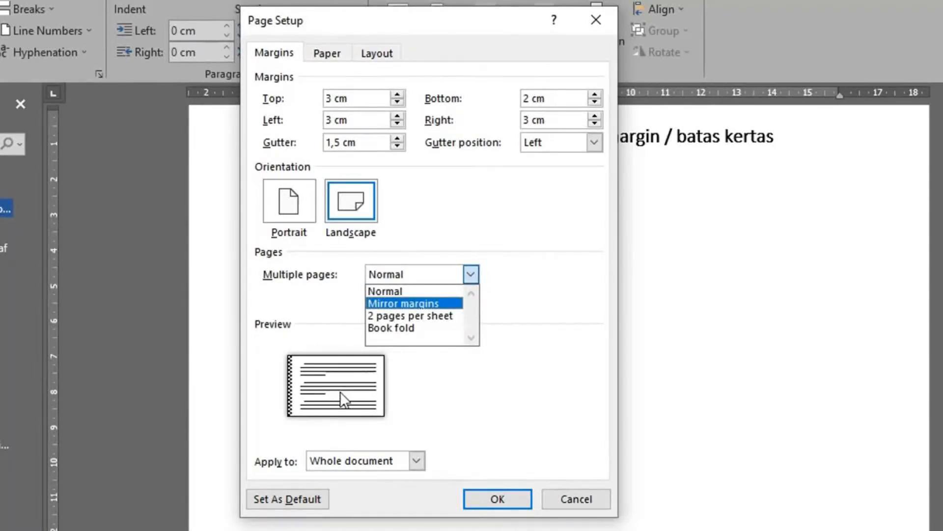
click(400, 315)
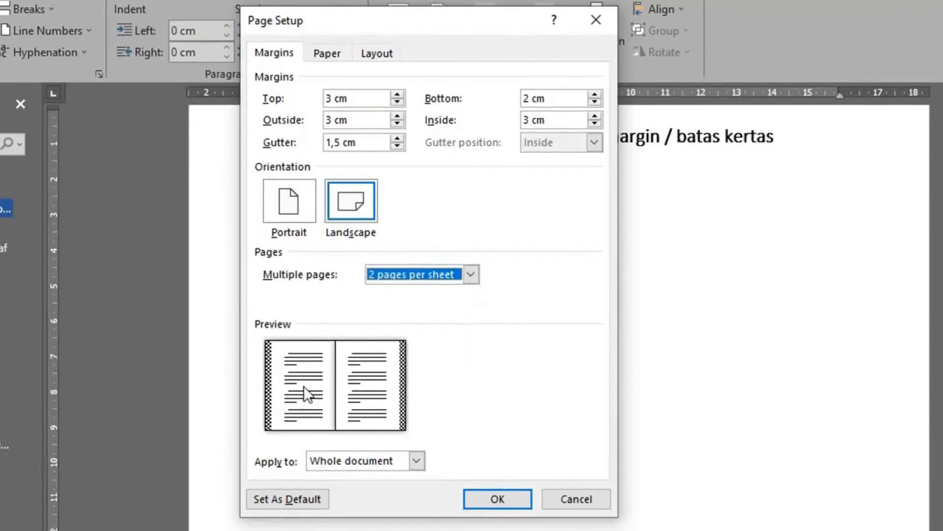
Try the Book fold multiple pages option and check its sheets per booklet setting.
click(471, 275)
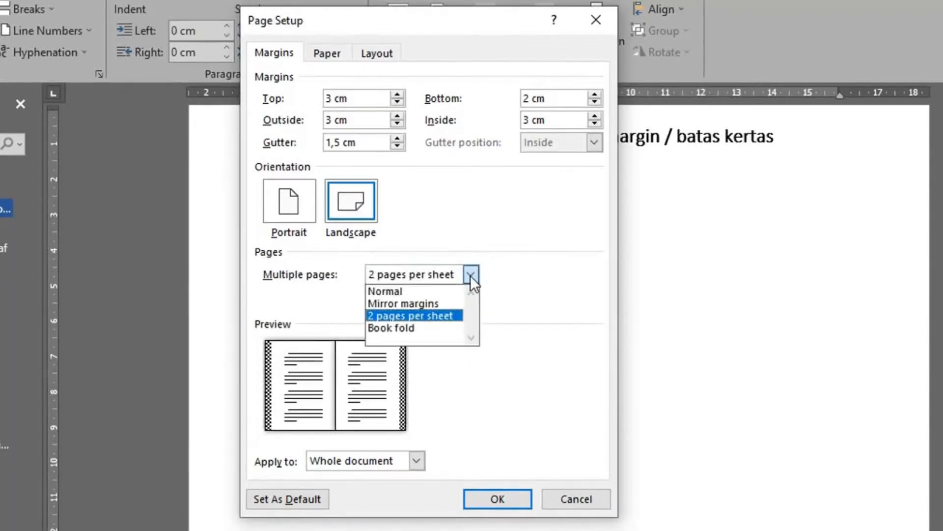
click(428, 326)
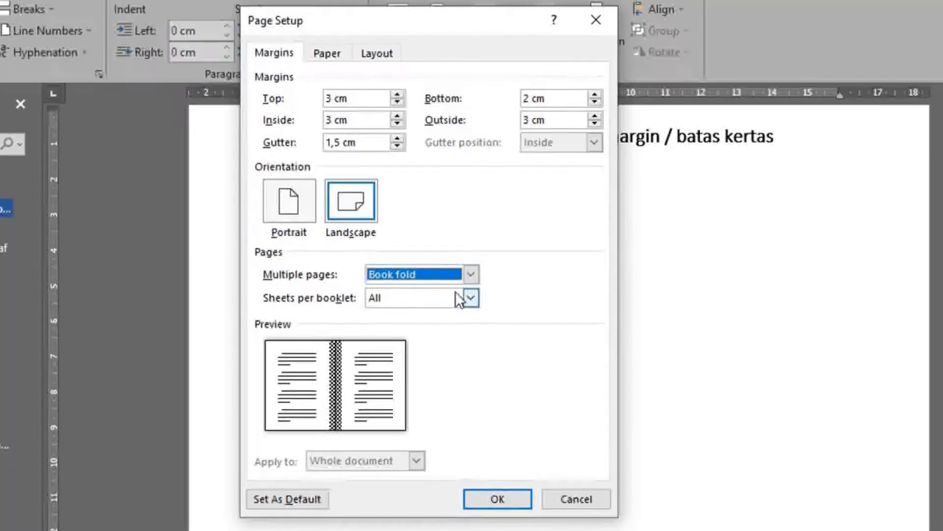
click(471, 297)
click(394, 275)
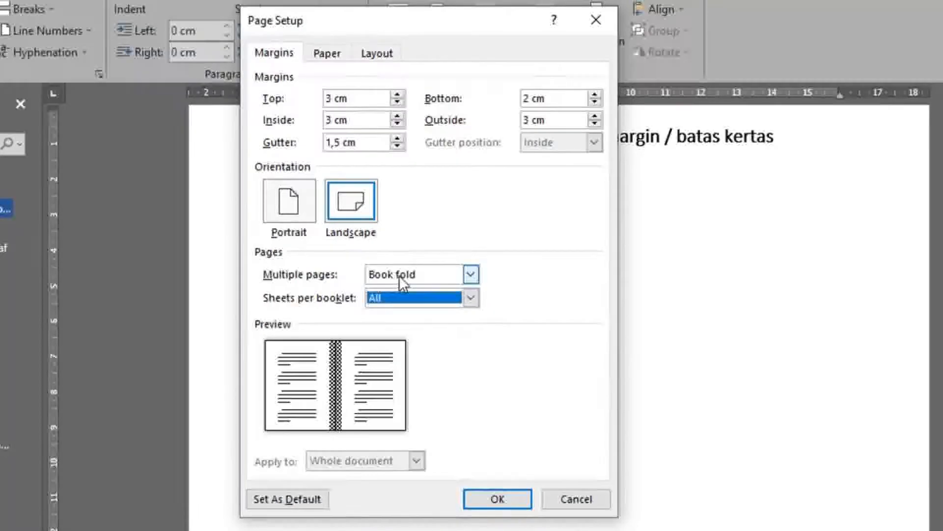
Set multiple pages to Normal and the orientation to Portrait, and apply the page setup.
click(469, 274)
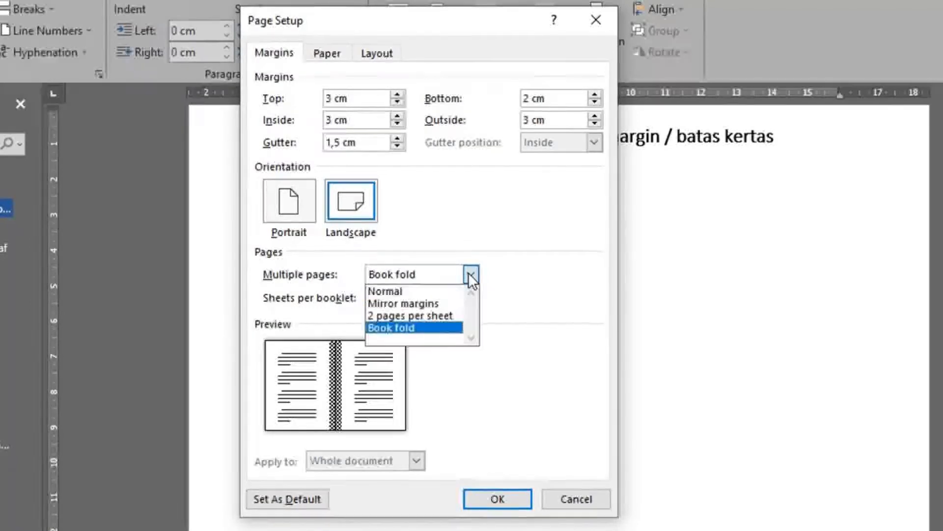
click(426, 290)
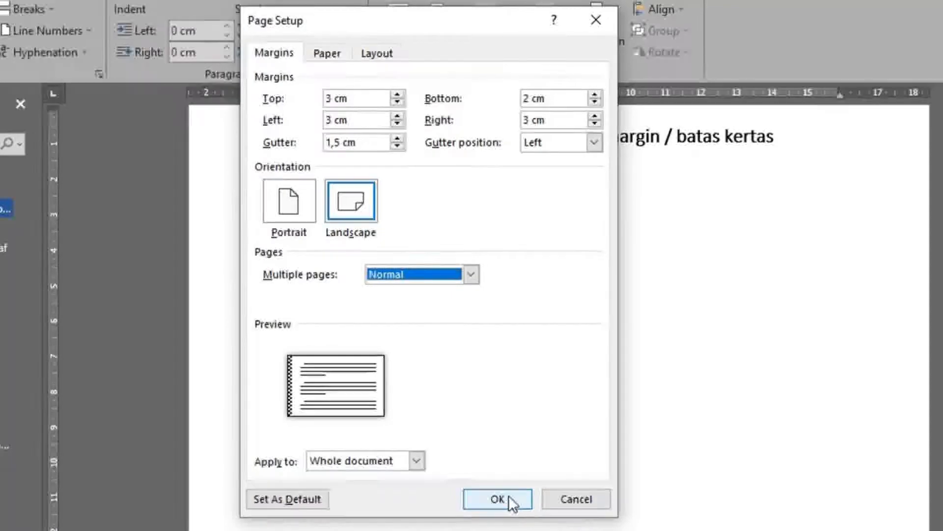
click(298, 206)
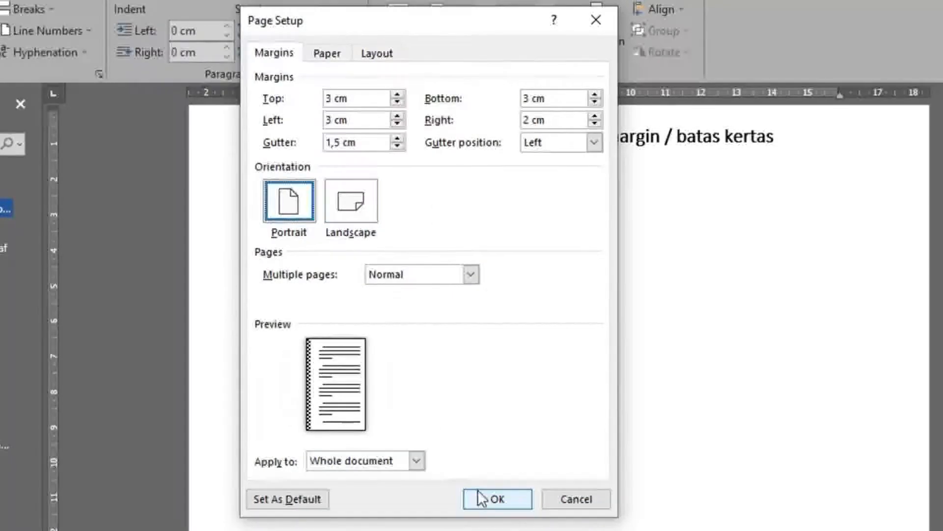
click(496, 499)
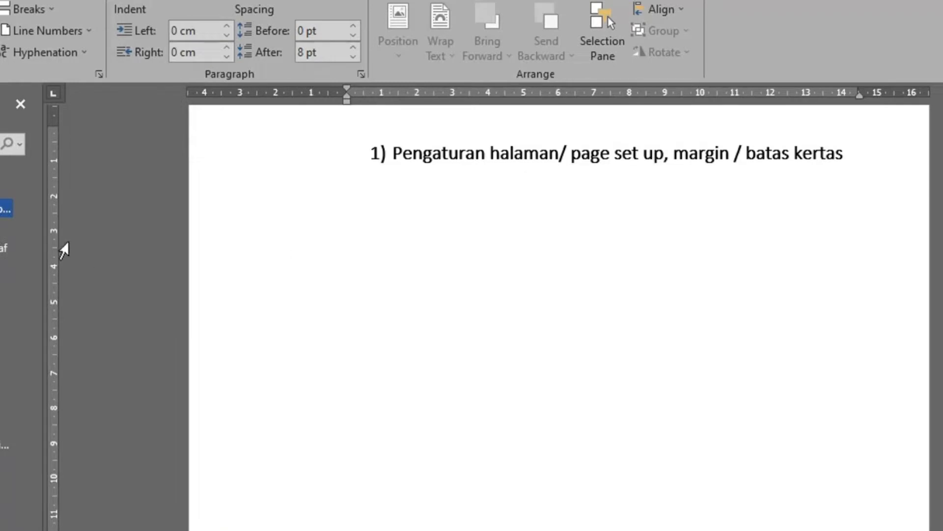
Go to the section "2) Perataan teks, pengaturan paragraf" and insert an empty line above its first paragraph.
click(6, 248)
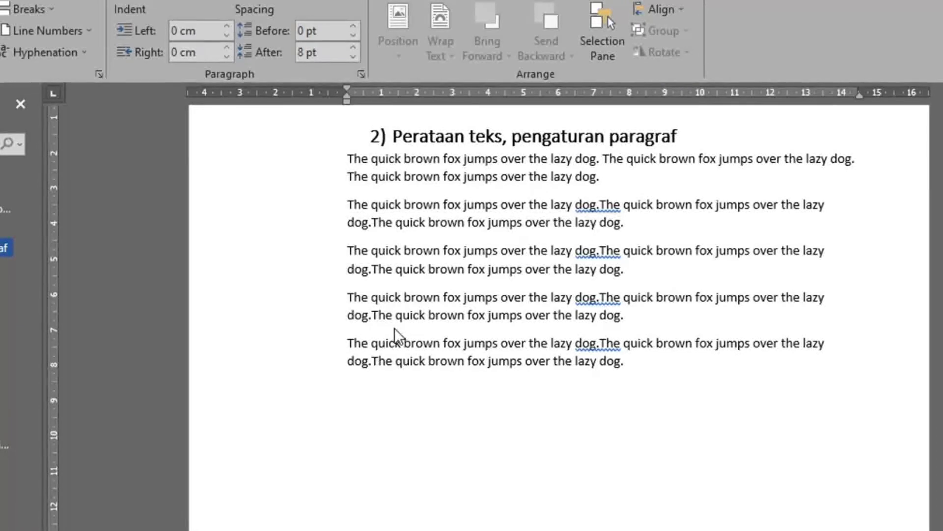
click(348, 159)
key(Return)
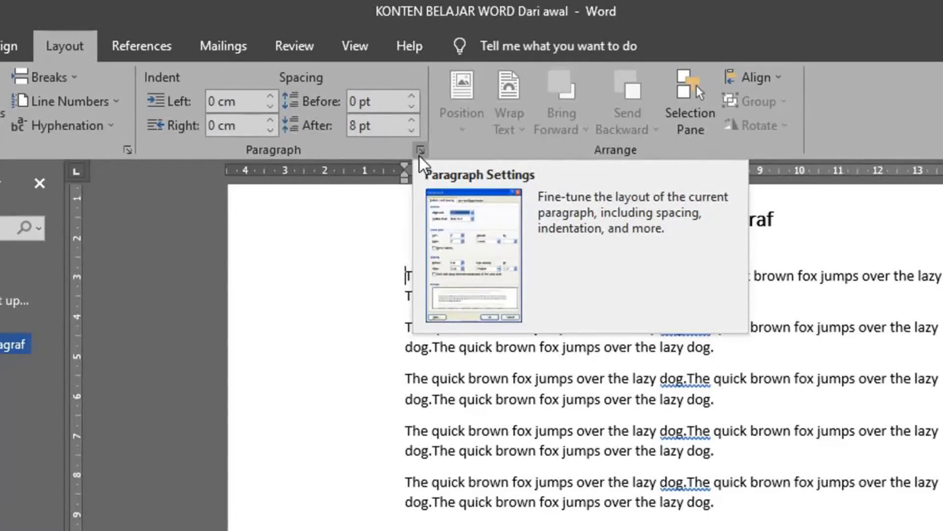
Open the paragraph settings for the first paragraph and set its line spacing to 1,5 lines.
click(419, 151)
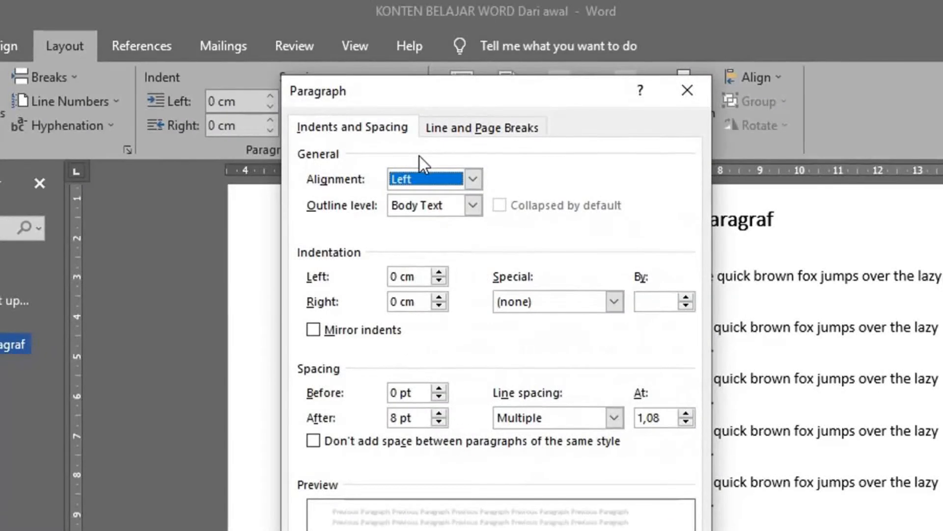
drag(550, 88, 189, 131)
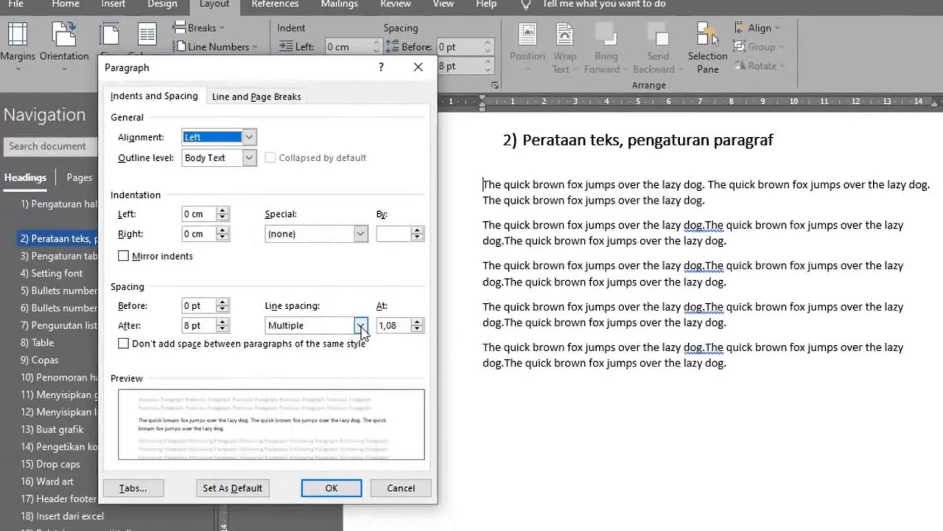
click(361, 326)
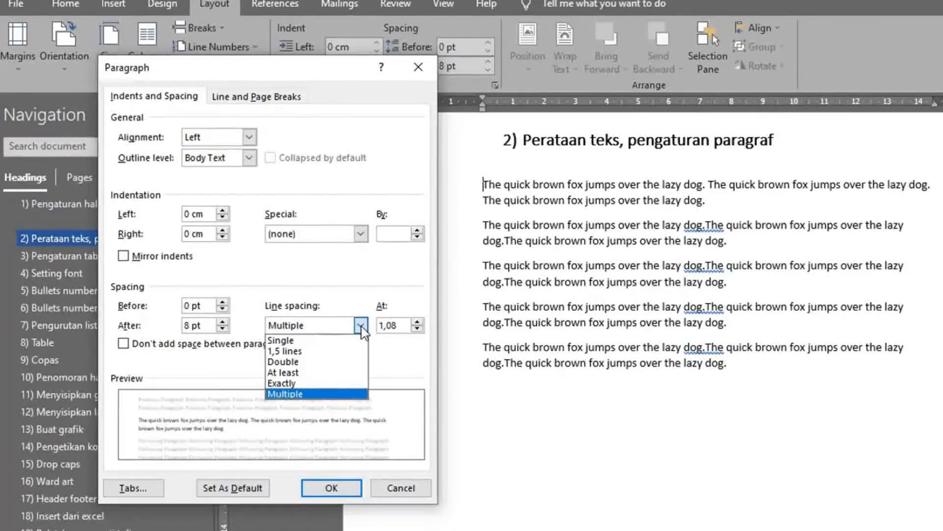
click(301, 350)
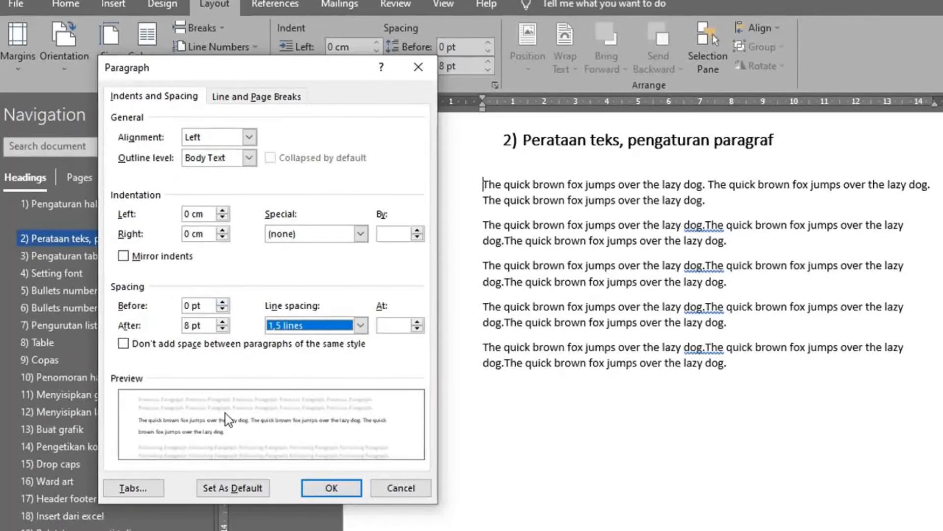
Raise the paragraph's spacing before to 30 pt.
click(223, 302)
click(223, 302)
click(224, 301)
click(223, 301)
click(223, 302)
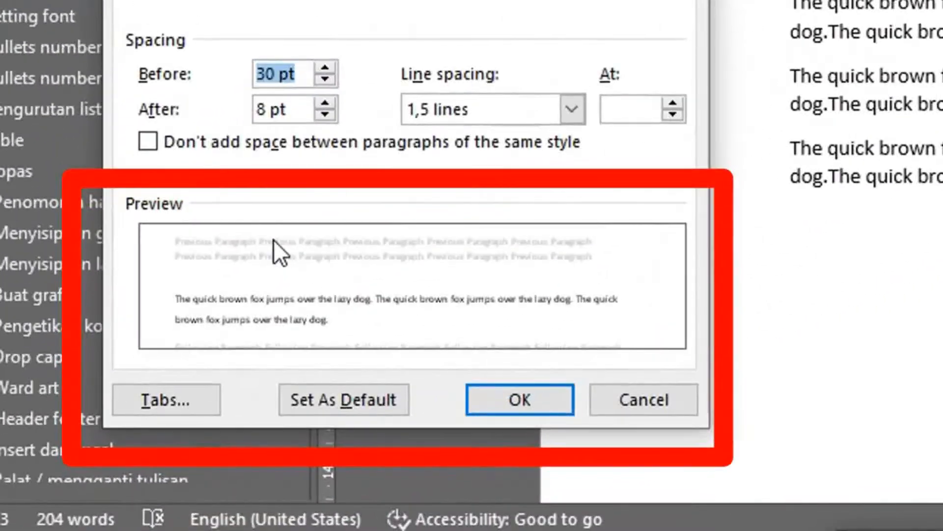
Lower the spacing before to Auto and raise it to 12 pt to compare the preview.
click(324, 78)
click(324, 79)
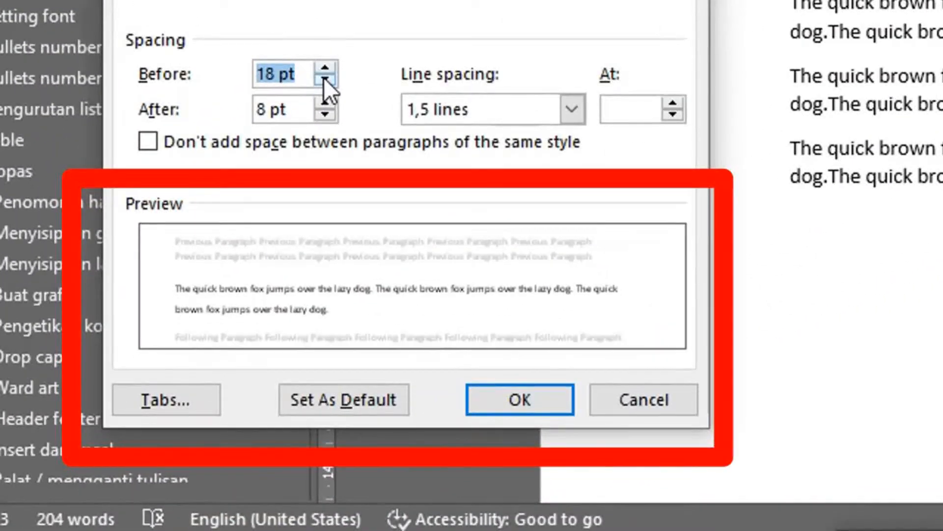
click(324, 79)
click(324, 78)
click(324, 78)
click(324, 78)
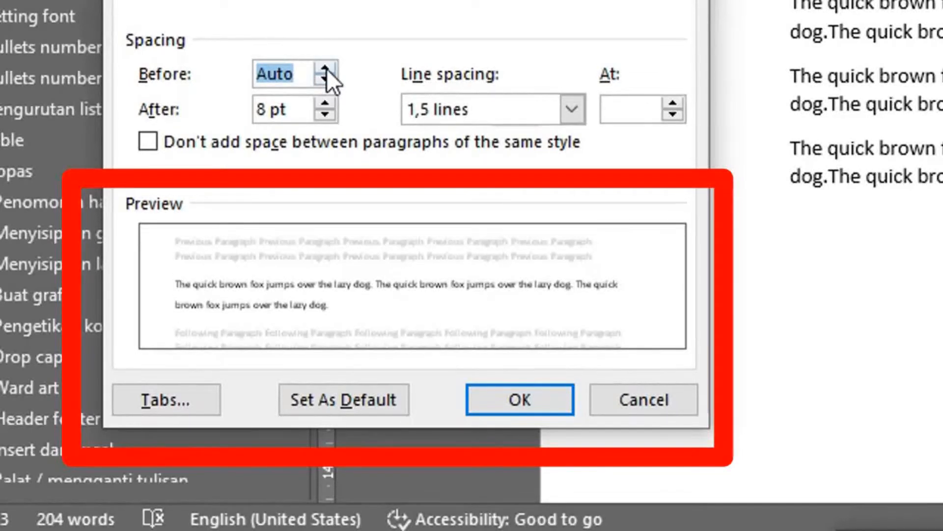
click(324, 68)
click(325, 68)
click(325, 68)
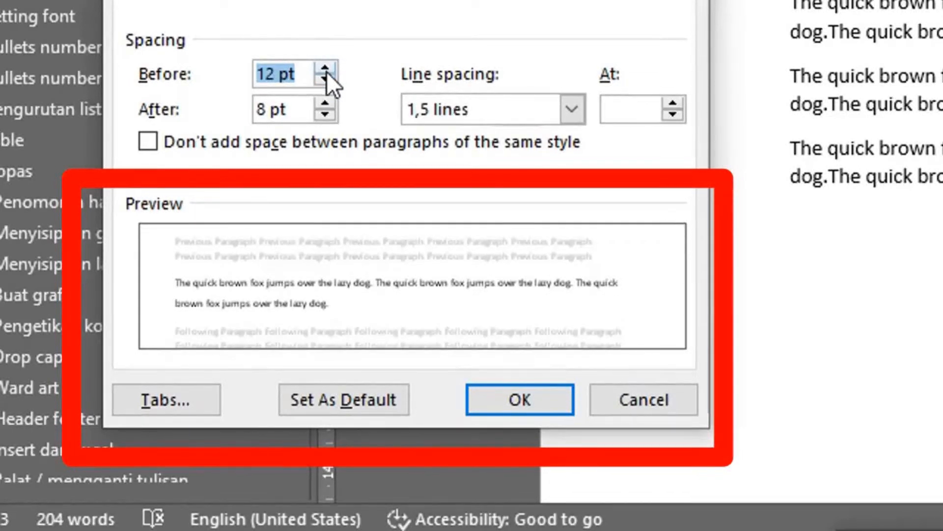
Set the paragraph's spacing before to Auto and its spacing after to 0 pt.
click(325, 80)
click(325, 80)
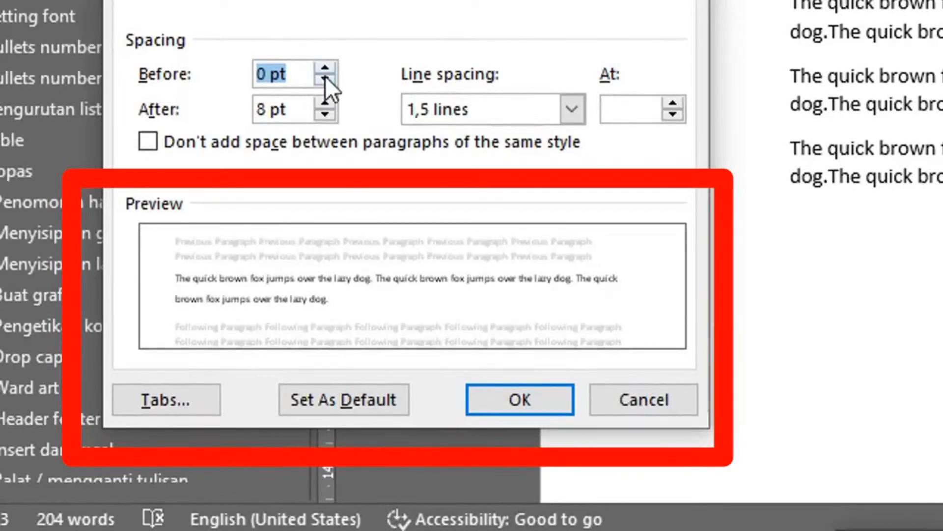
click(324, 80)
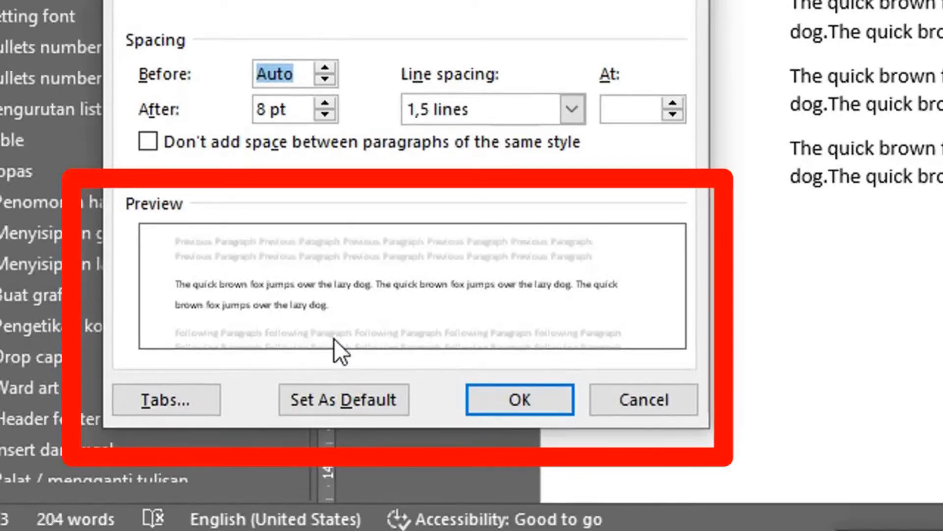
click(326, 119)
click(326, 119)
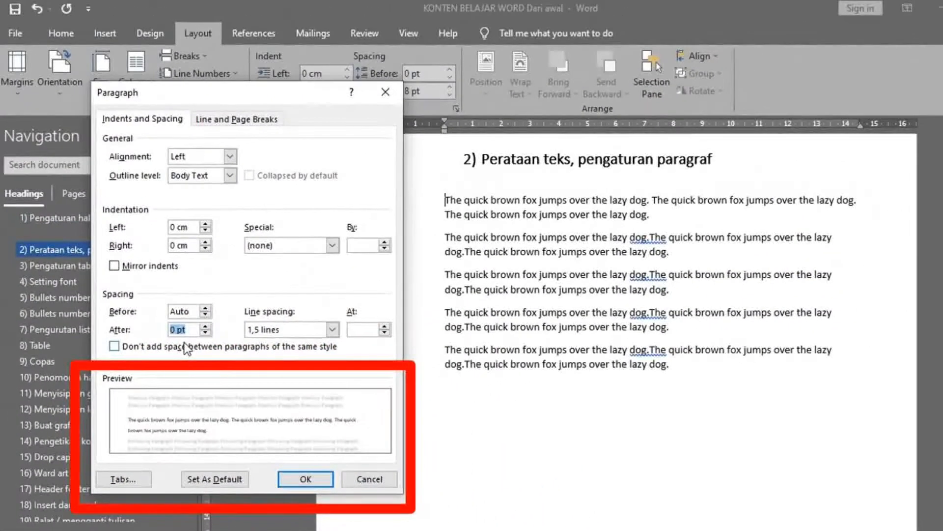
Try a larger left indentation for the paragraph and lower it to 1,6 cm.
click(205, 224)
click(205, 224)
click(205, 224)
click(205, 224)
double_click(206, 224)
double_click(206, 224)
double_click(206, 224)
click(205, 224)
double_click(205, 225)
double_click(206, 224)
double_click(206, 224)
double_click(206, 224)
double_click(206, 224)
double_click(205, 231)
double_click(205, 231)
click(204, 231)
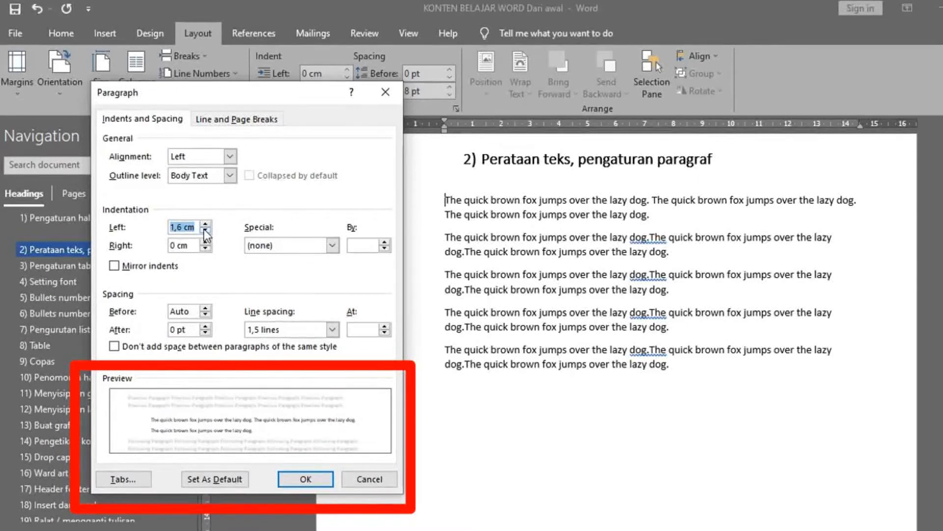
Increase the left indentation past 2,1 cm.
double_click(205, 225)
click(205, 225)
double_click(205, 225)
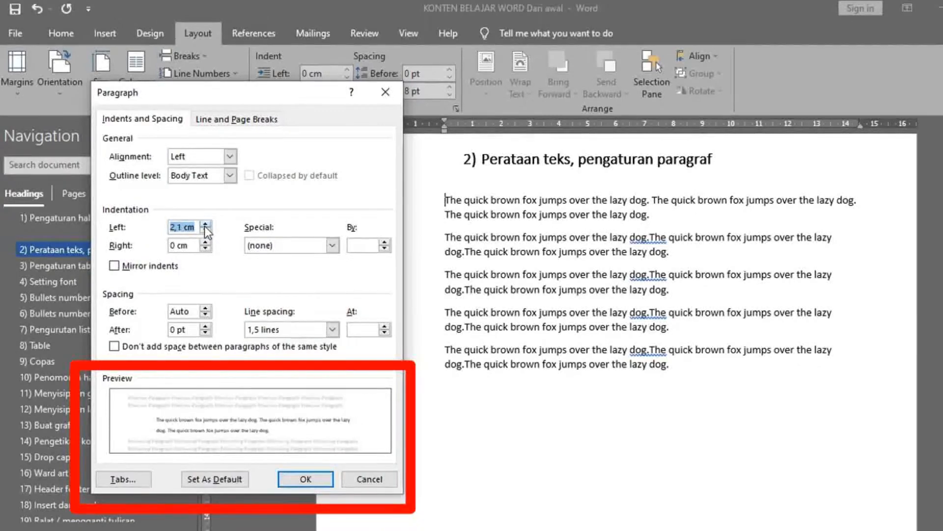
double_click(205, 224)
double_click(205, 225)
click(205, 225)
Reset the paragraph's left indentation to 0 cm.
click(183, 227)
key(BackSpace)
key(BackSpace)
key(BackSpace)
key(BackSpace)
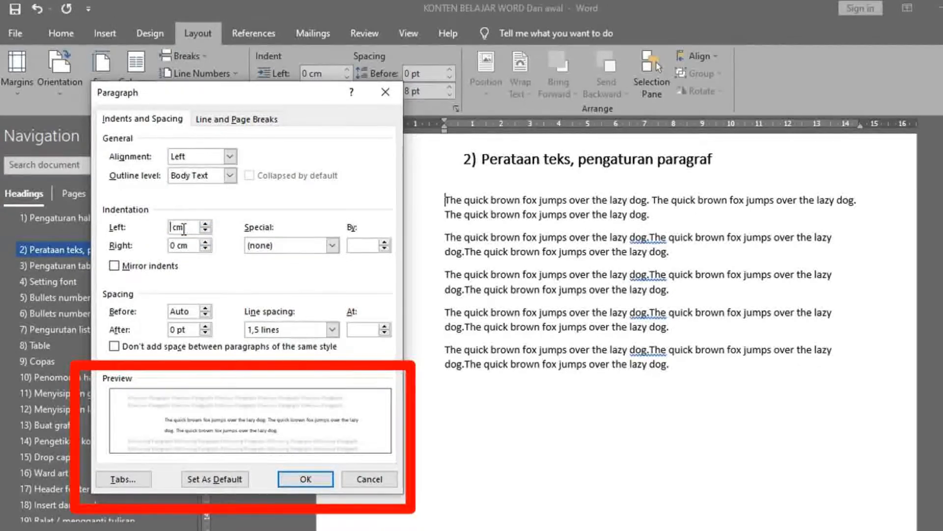
text(0)
Set the paragraph's right indentation to 0,8 cm.
click(205, 241)
click(205, 241)
click(205, 241)
click(205, 241)
click(205, 242)
click(206, 241)
click(205, 242)
click(206, 242)
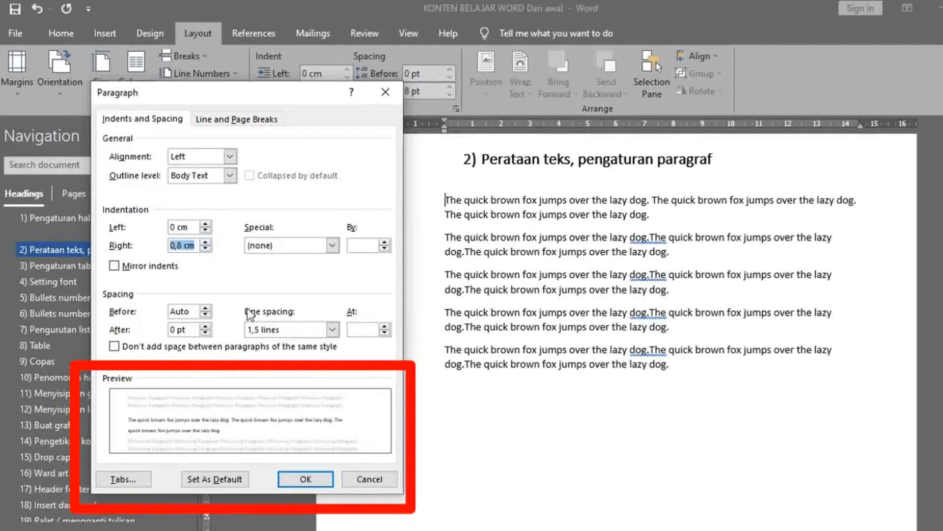
Return the right indentation to 0 cm.
click(206, 250)
click(205, 249)
click(206, 250)
click(205, 250)
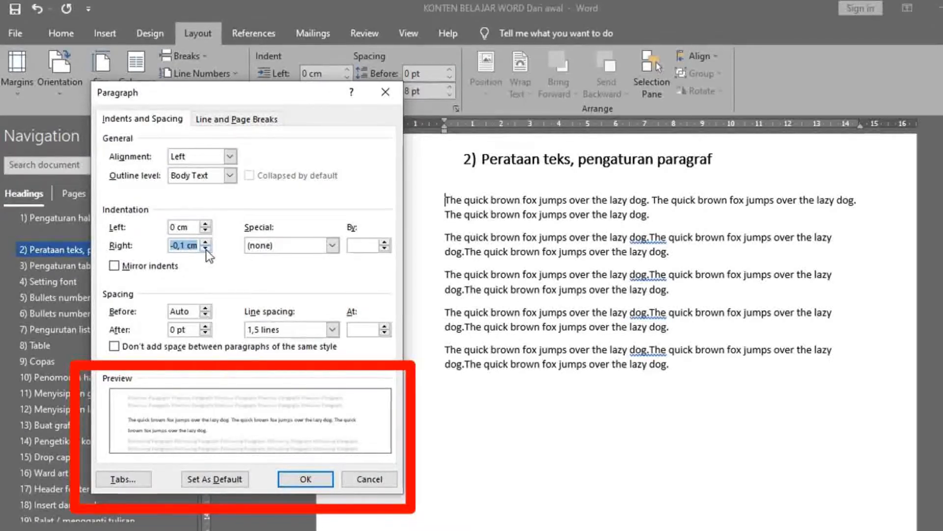
click(205, 242)
Try the Centered, Left and Right alignments in turn for the paragraph.
click(230, 156)
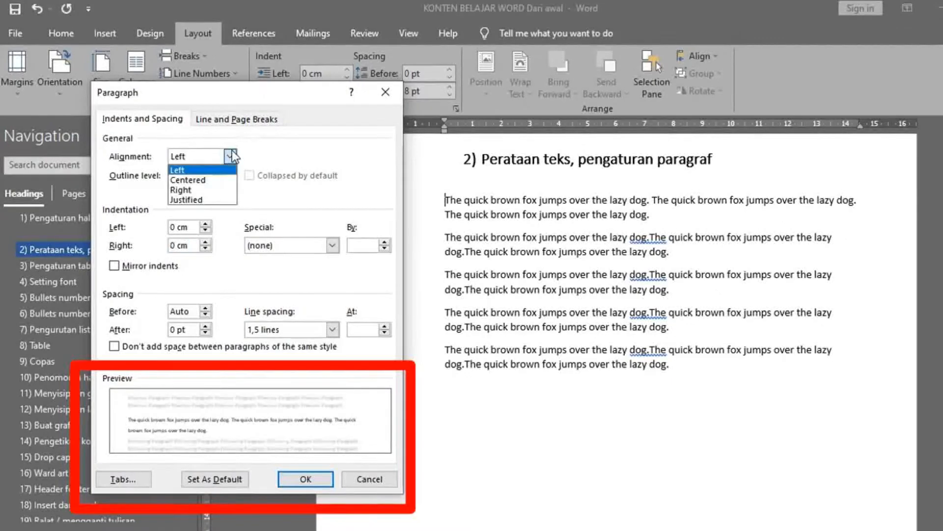
click(203, 178)
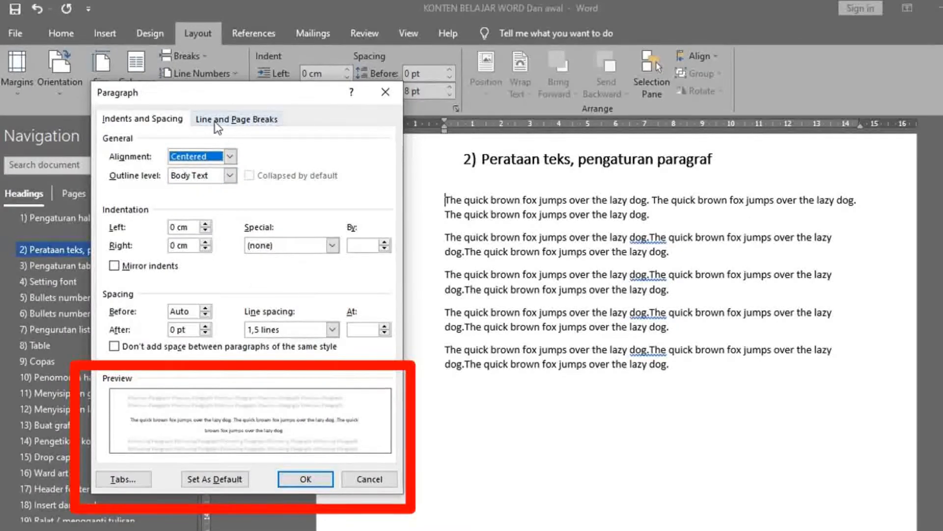
click(230, 157)
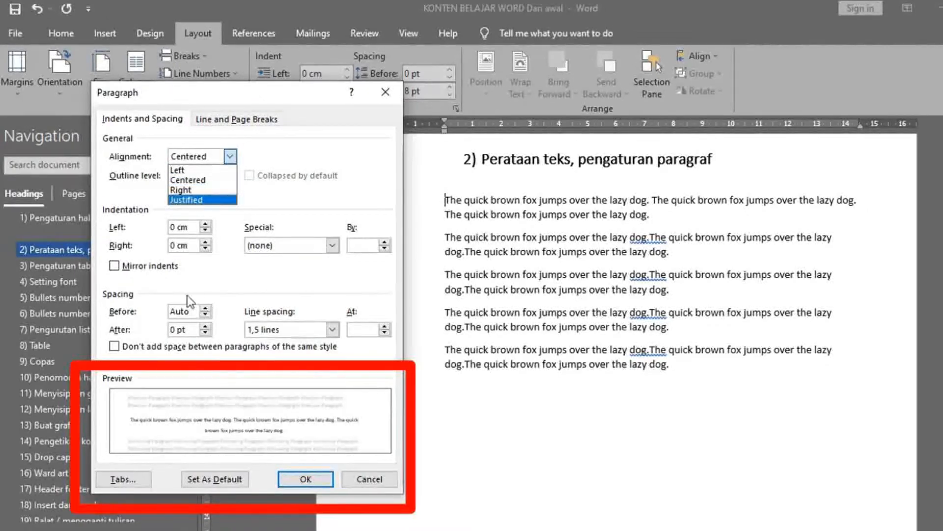
click(175, 171)
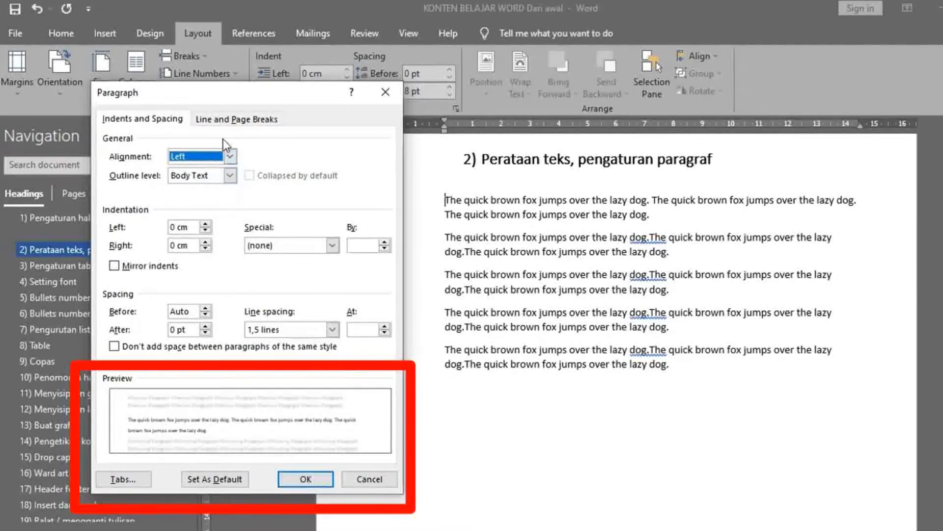
click(230, 156)
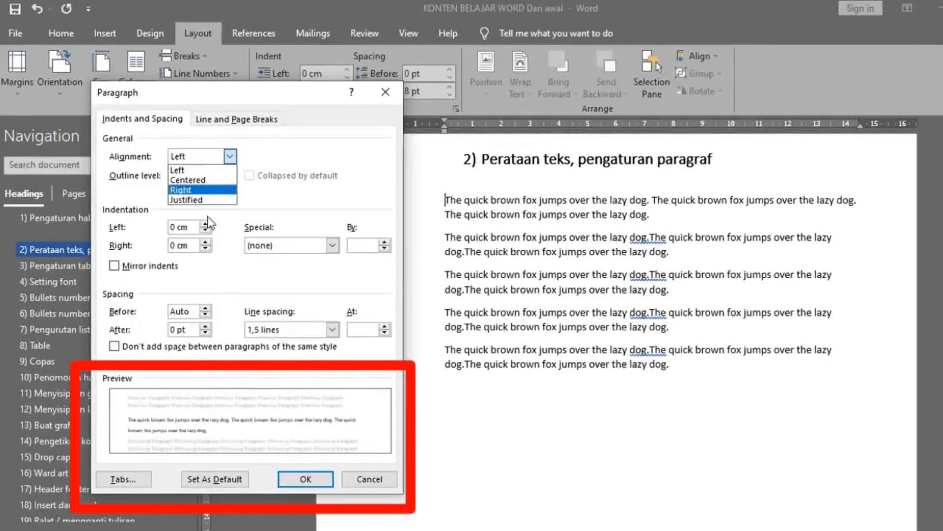
click(215, 191)
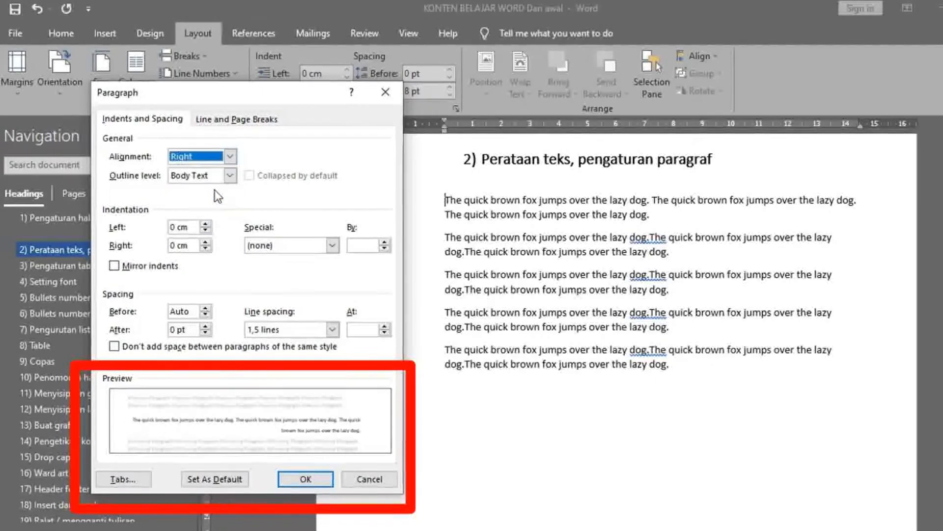
Check the line and page break options and apply the paragraph settings with Left alignment.
click(221, 121)
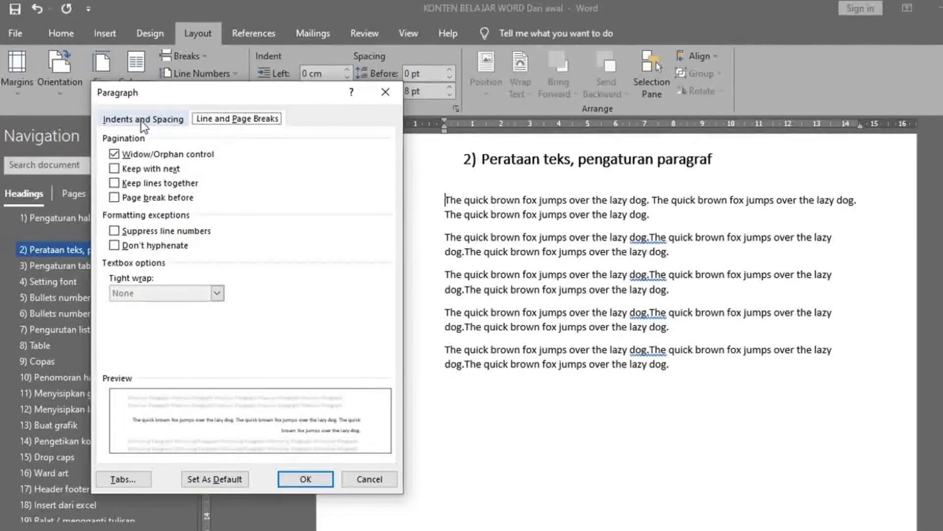
click(319, 480)
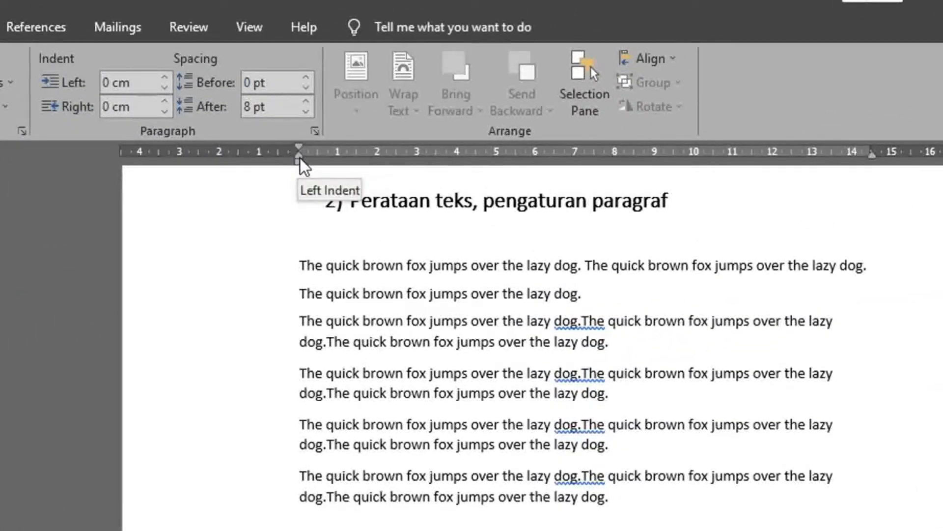
Try a 1 cm hanging indent and a 2 cm first line indent on the first paragraph, reverting each one.
mouse_move(300, 159)
mouse_down()
mouse_move(340, 158)
mouse_move(288, 169)
mouse_move(554, 181)
mouse_move(285, 203)
mouse_move(294, 201)
mouse_up()
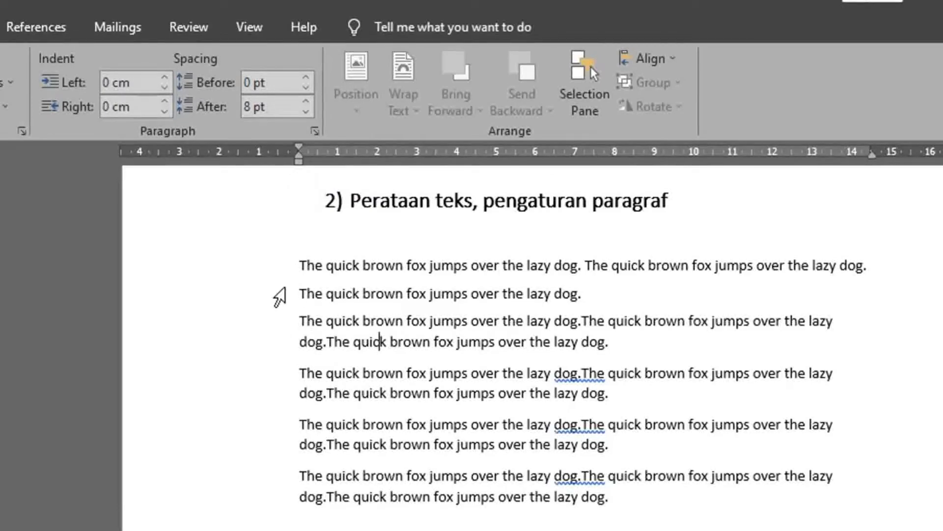
click(295, 266)
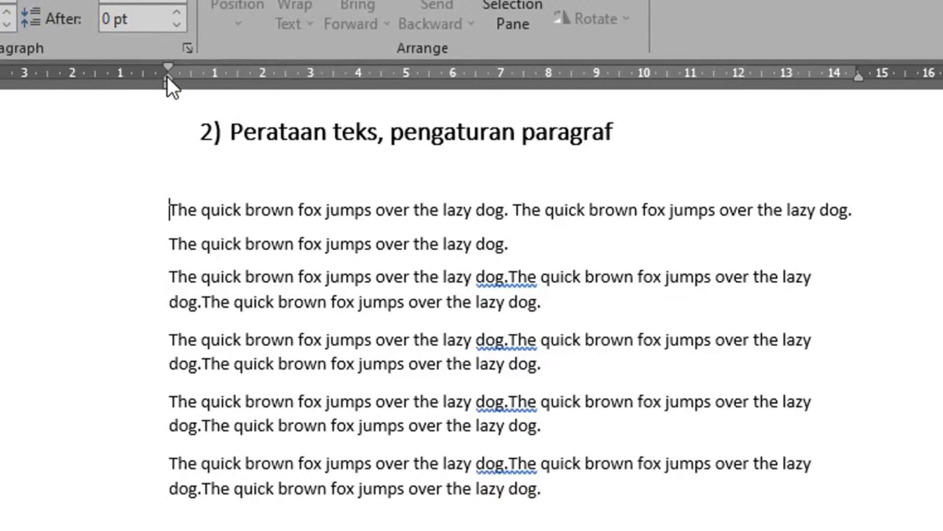
drag(168, 78, 217, 79)
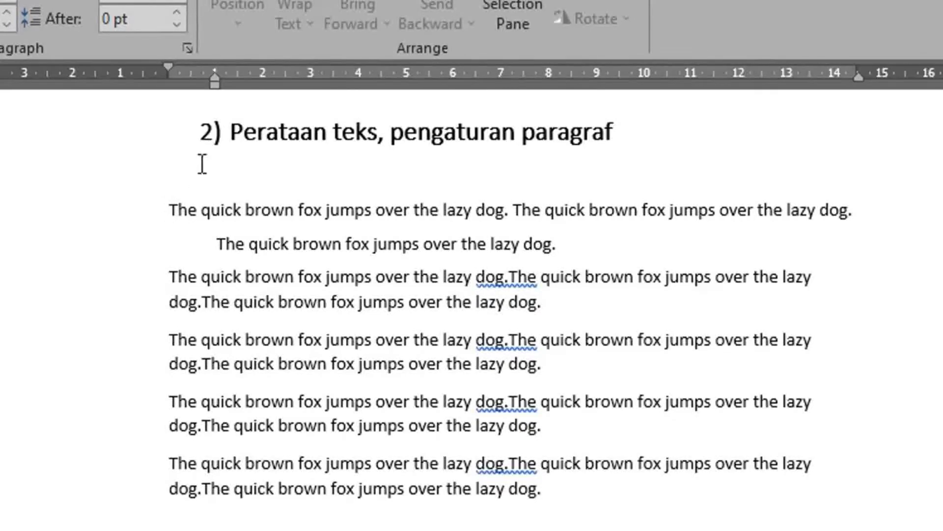
drag(214, 82, 168, 83)
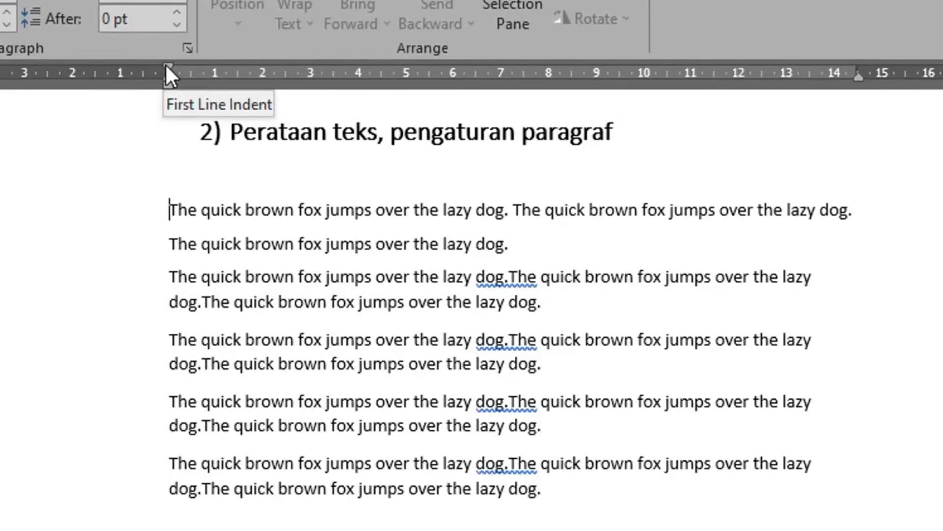
drag(165, 64, 261, 61)
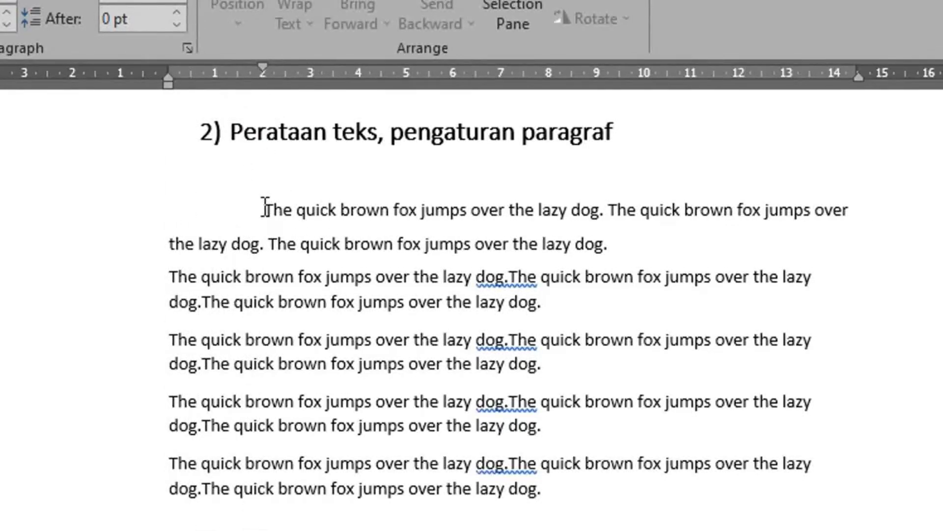
key(ctrl+z)
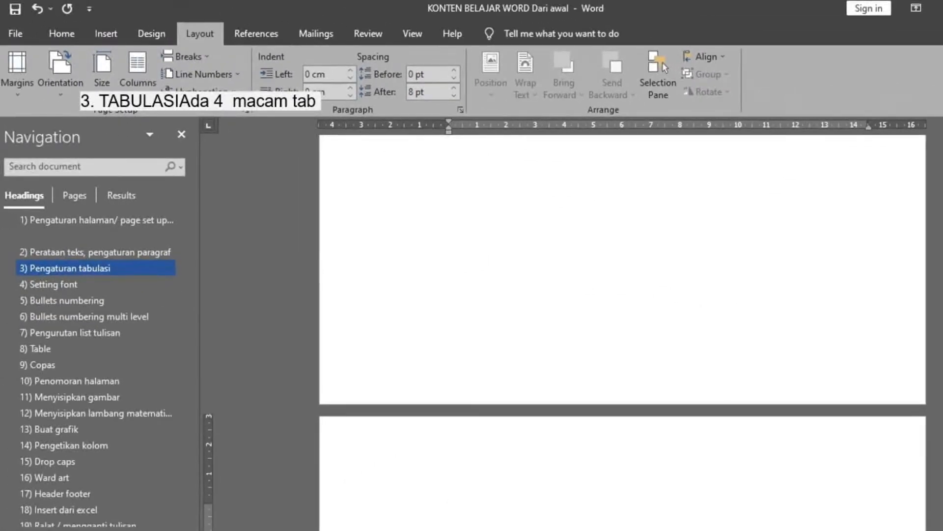
Cycle the ruler's tab selector through the left, center, right, decimal and bar tab types.
drag(942, 412, 942, 419)
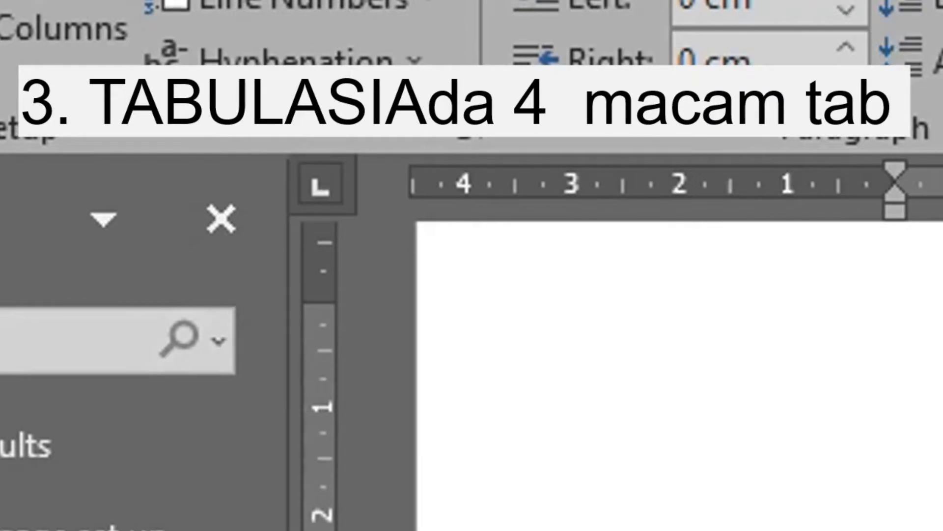
click(319, 195)
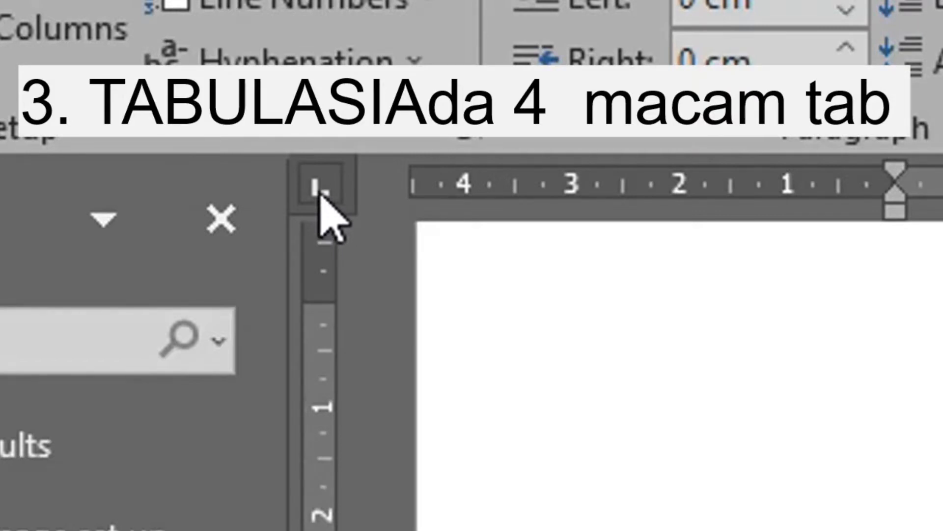
click(320, 194)
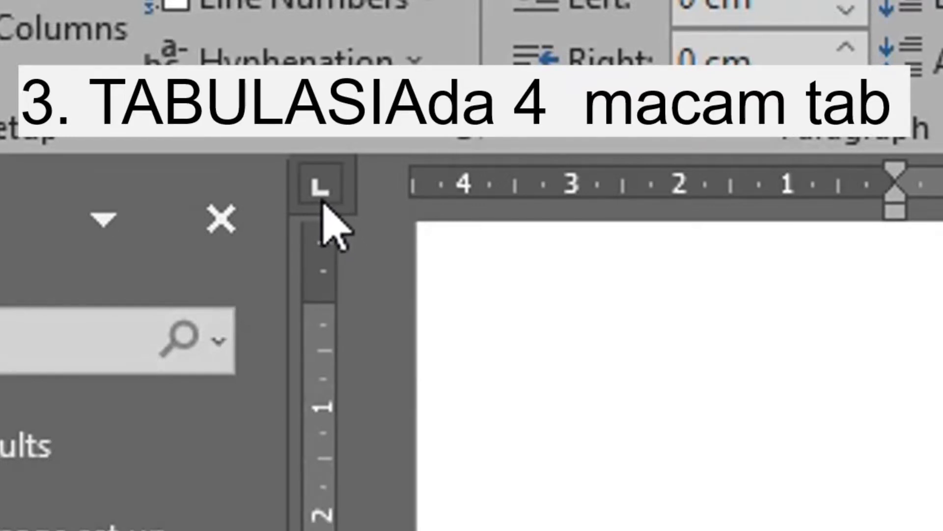
click(322, 196)
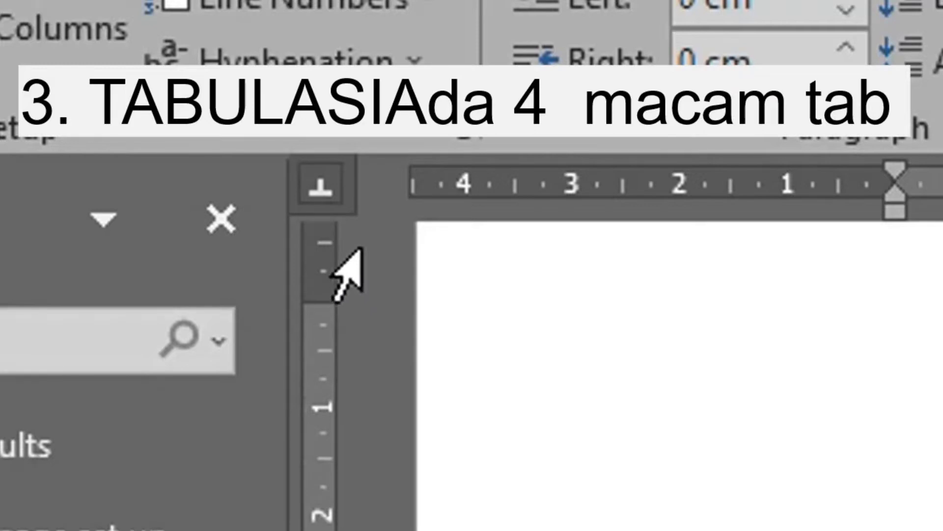
click(327, 199)
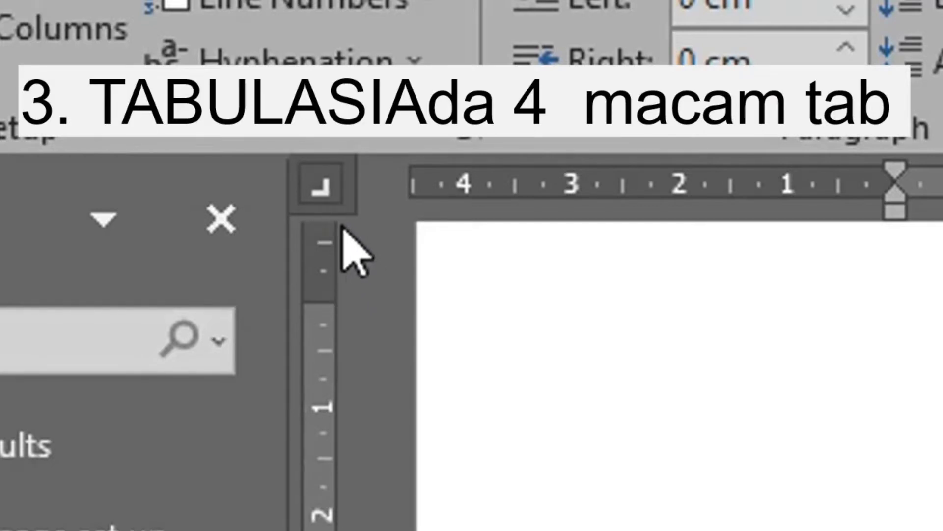
click(328, 200)
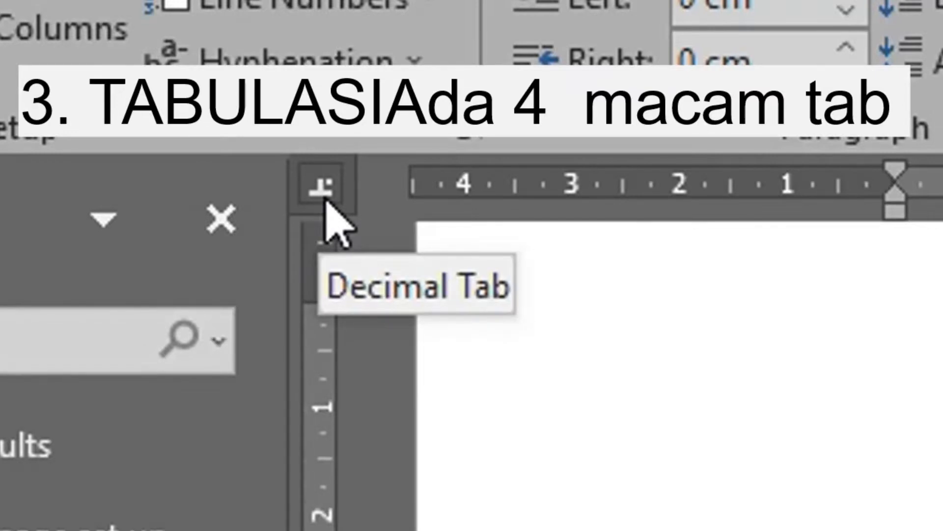
click(325, 199)
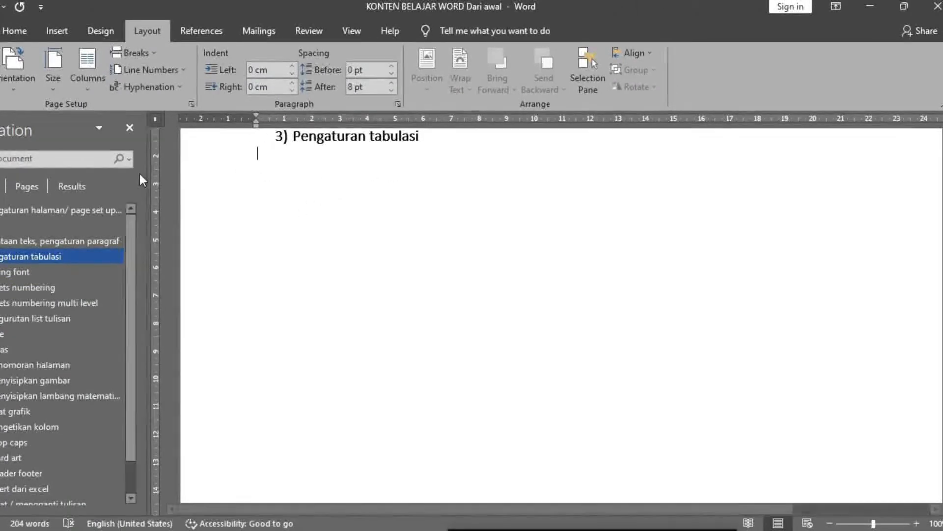
Set a left tab stop at 1 cm on the line below the Pengaturan tabulasi heading, and remove the extra one at 5 cm.
click(156, 119)
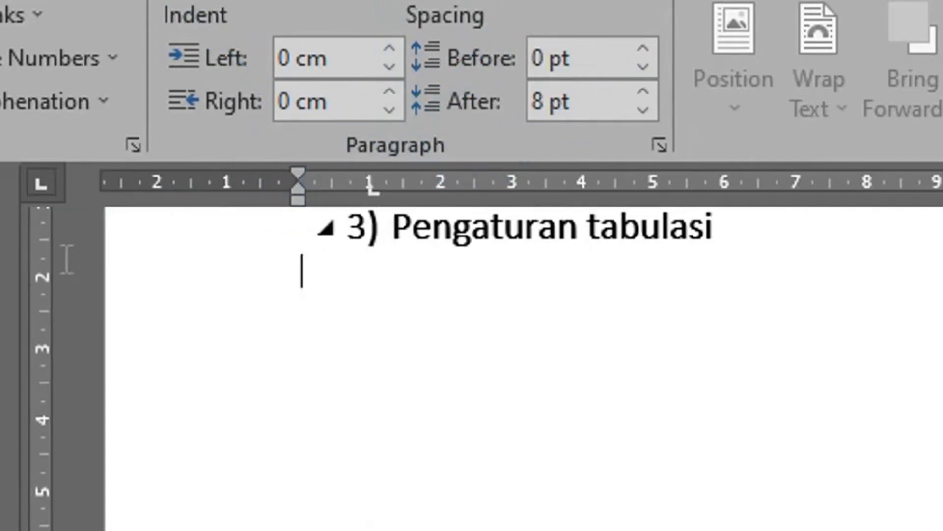
click(655, 186)
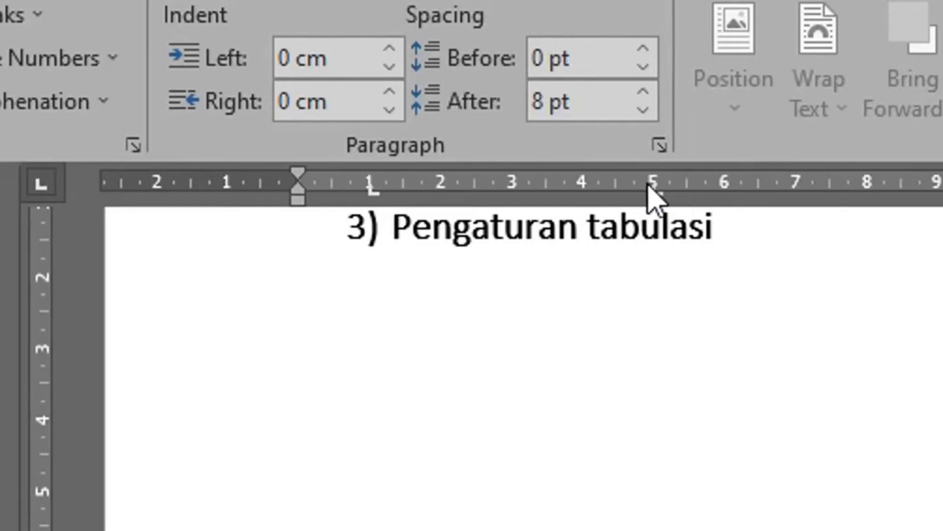
drag(654, 193, 615, 378)
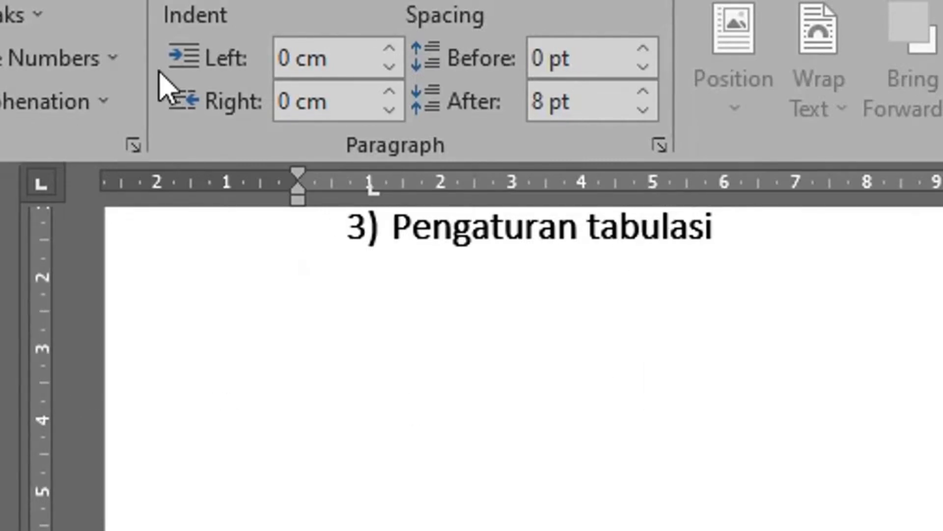
Add a center tab stop at 6 cm and a right tab stop at 12 cm to the same line.
click(41, 186)
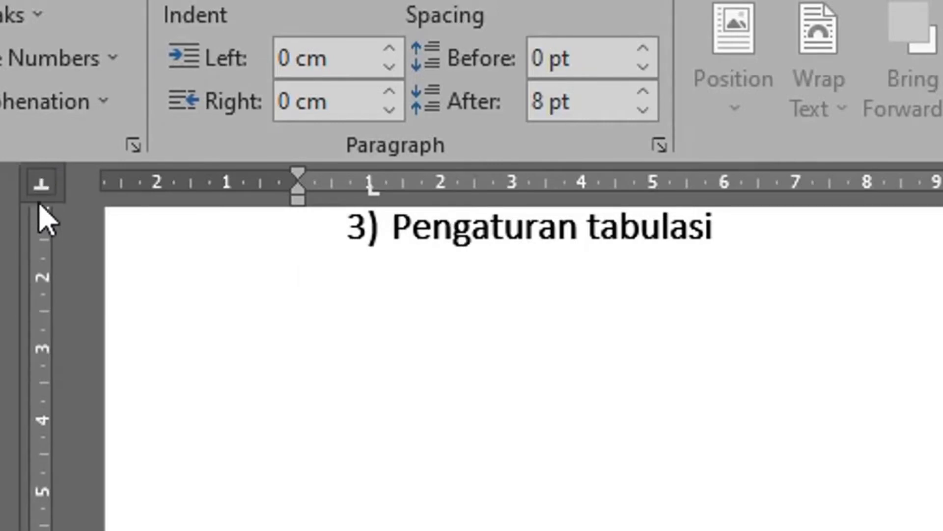
click(41, 187)
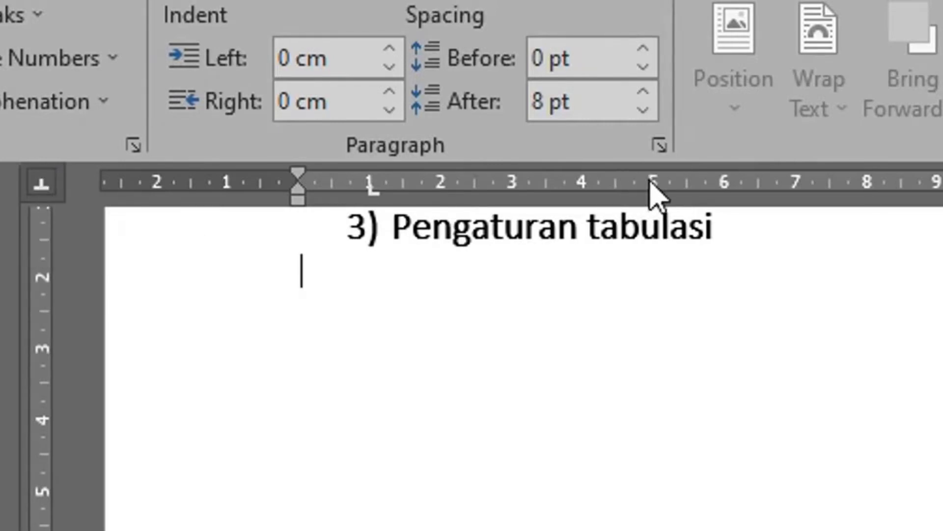
click(725, 189)
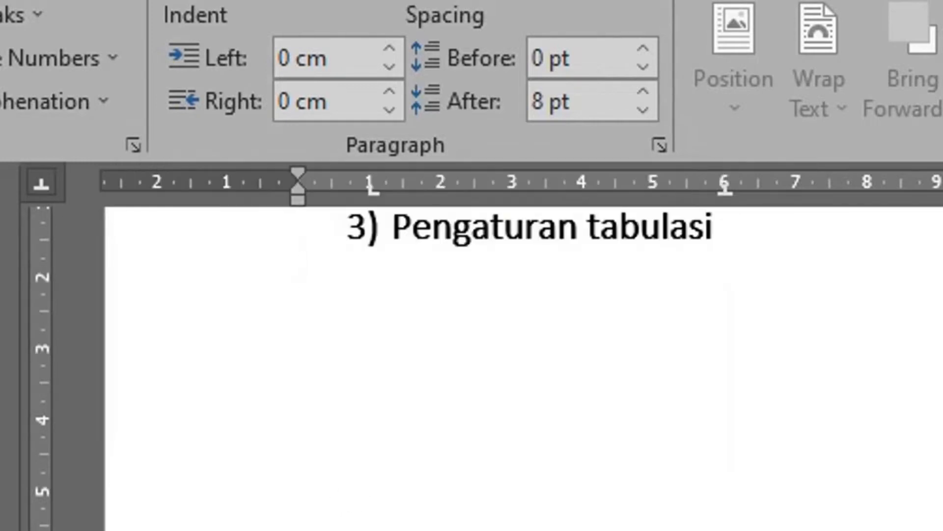
click(40, 189)
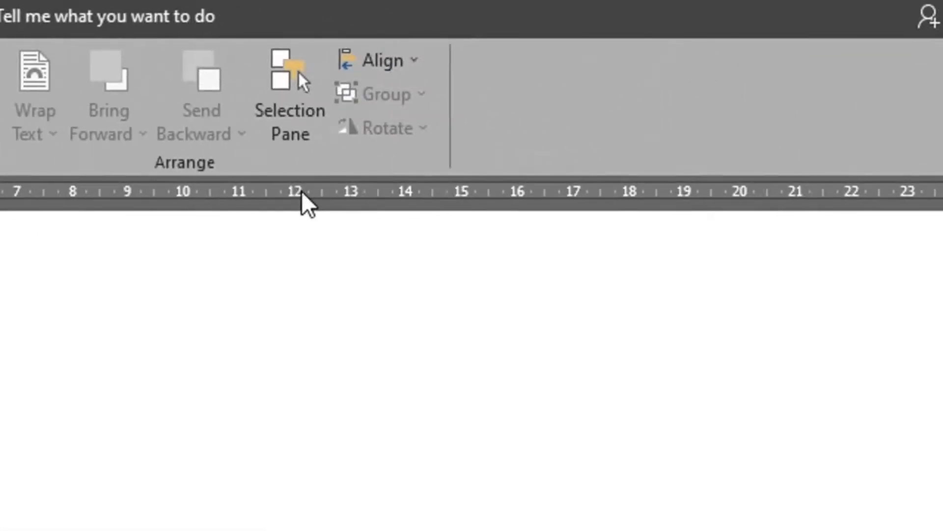
click(294, 197)
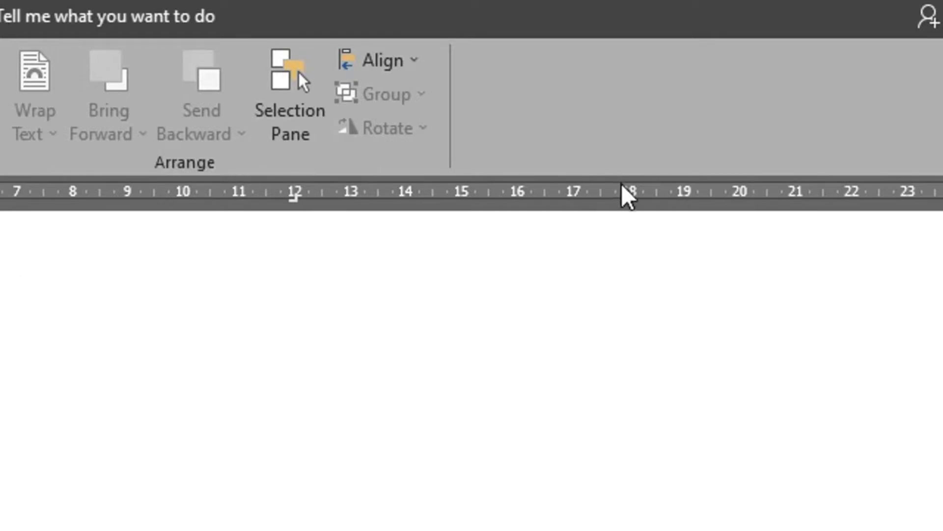
Add a decimal tab stop at 18 cm and a bar tab at 23 cm to the line.
click(628, 196)
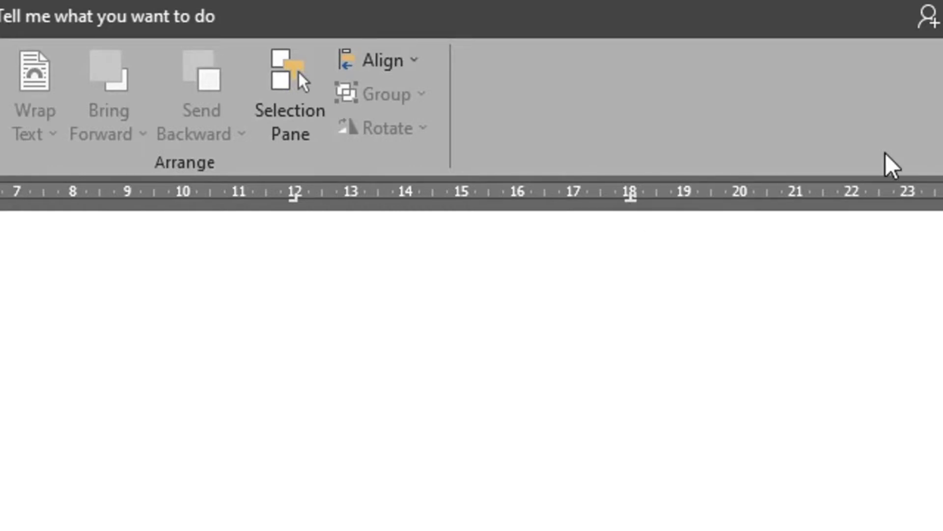
click(908, 193)
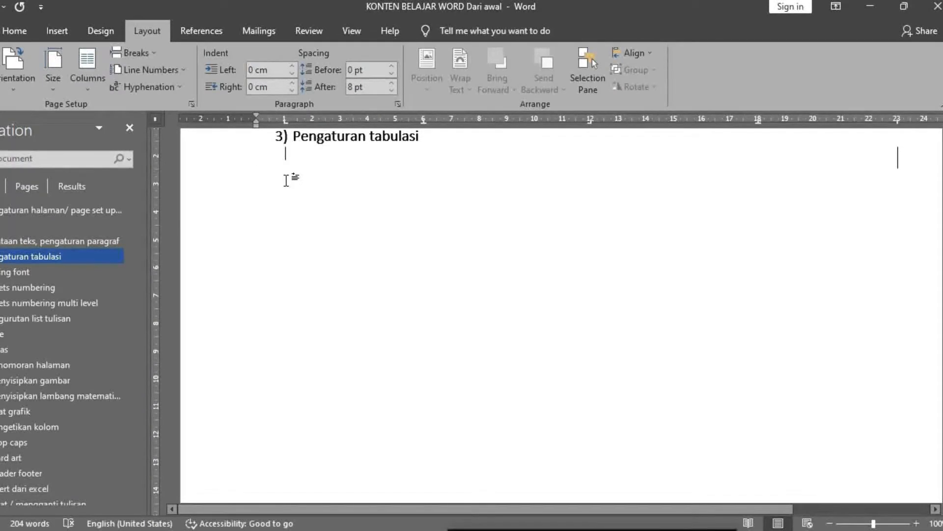
Enter Saya, sudah and subscribe at the left, center and right tab stops under the heading.
text(saya)
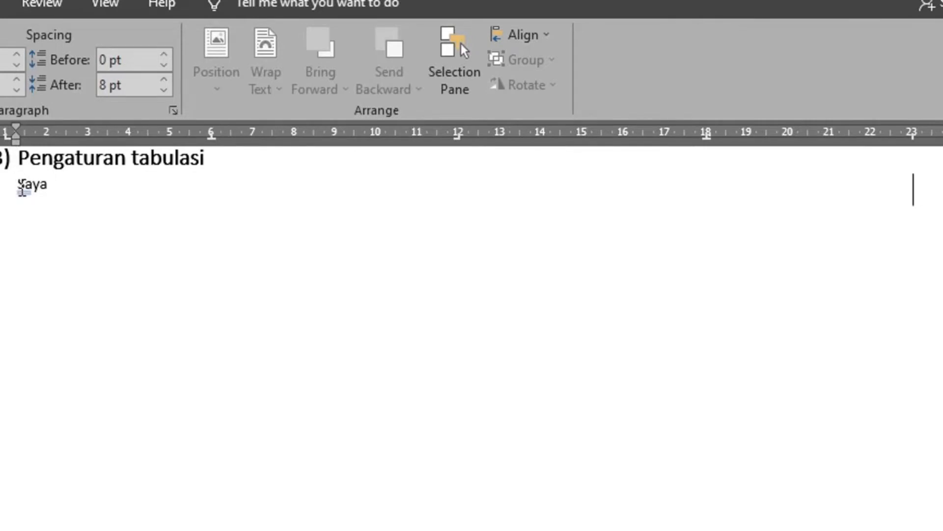
key(Tab)
text(sudah)
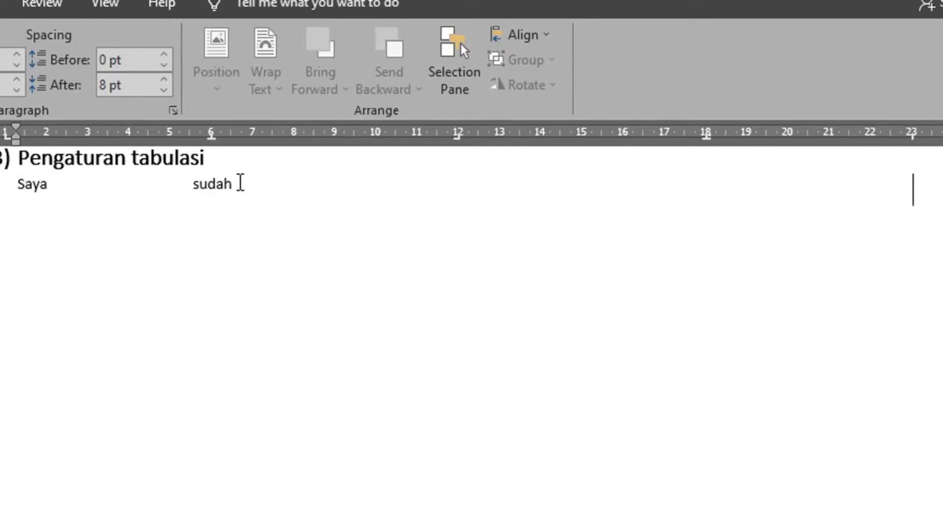
key(Tab)
text(subscribe)
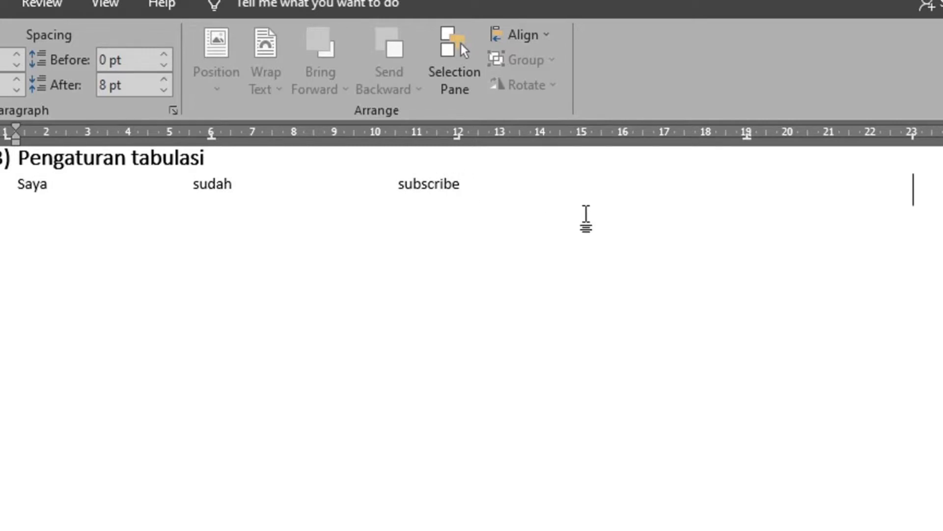
Enter 12. 876 at the decimal tab stop and 4. 89009 aligned beneath it on the next line.
key(Tab)
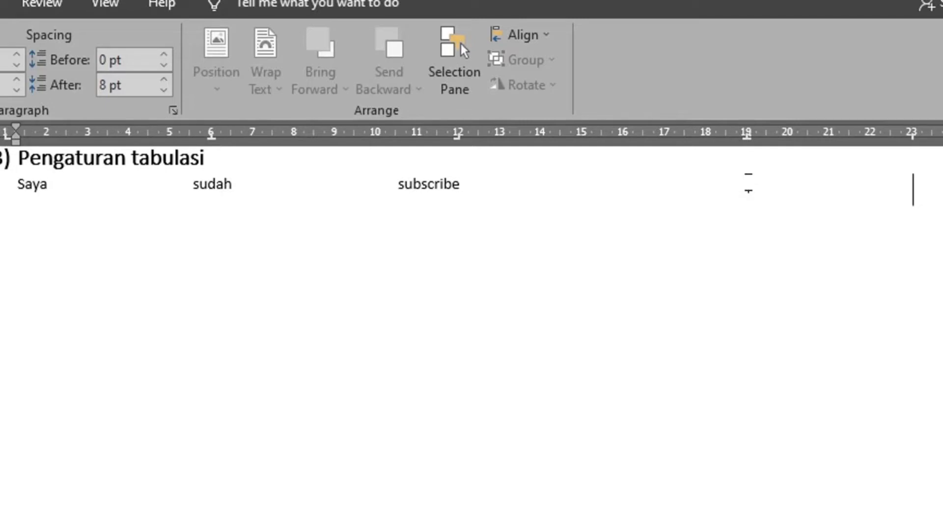
text(12.)
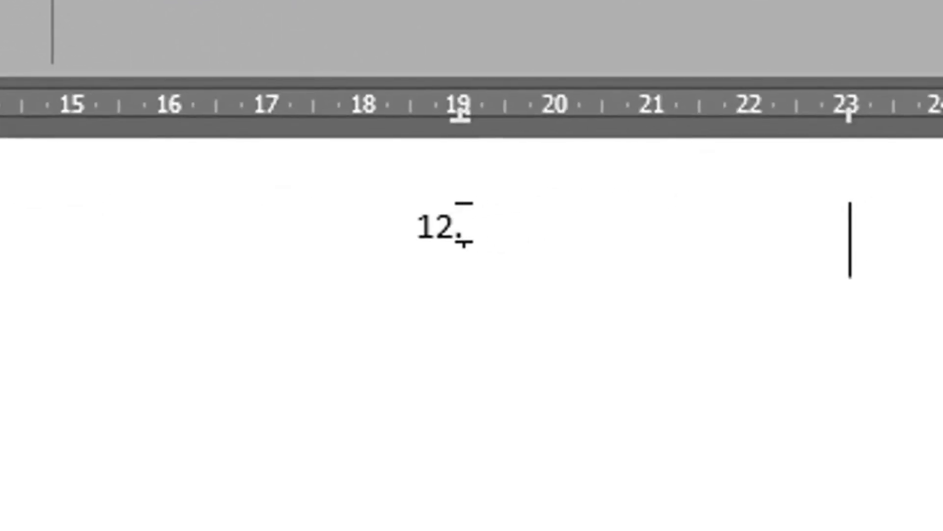
text(876)
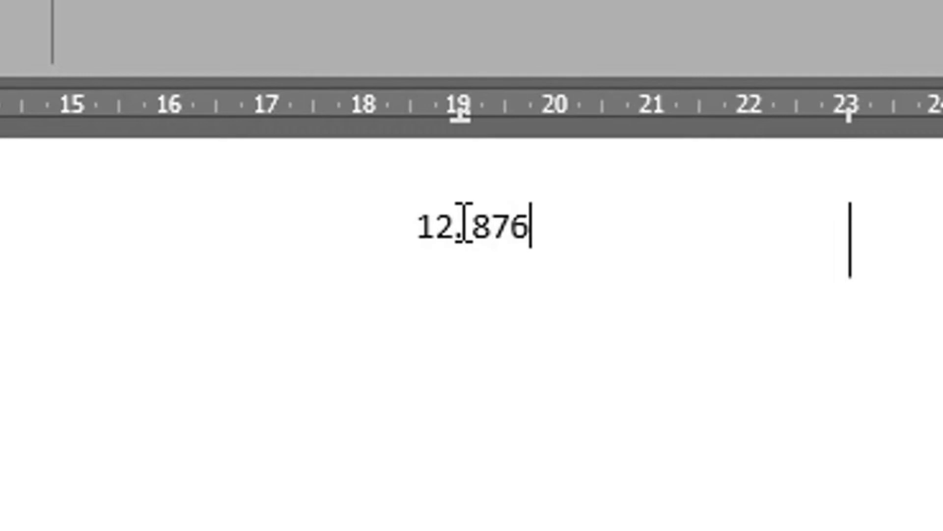
key(Return)
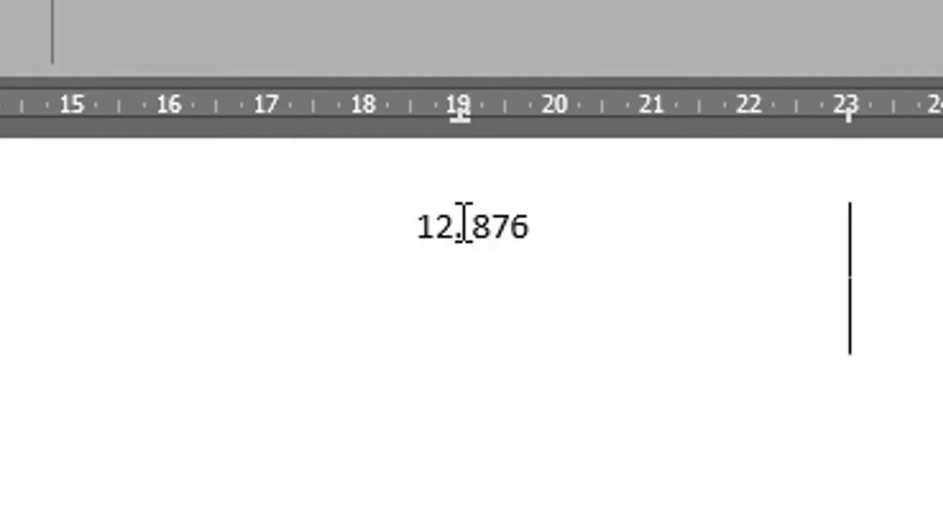
key(Tab)
text(4)
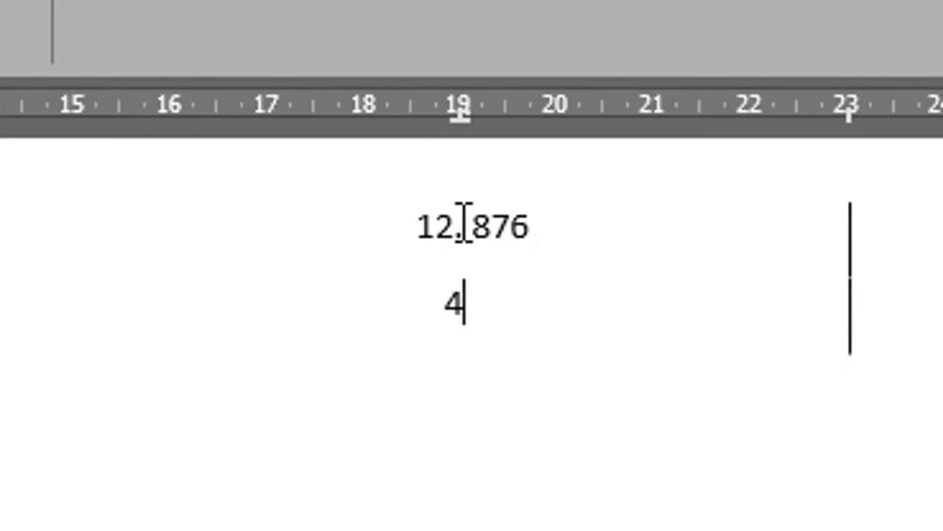
text(.89)
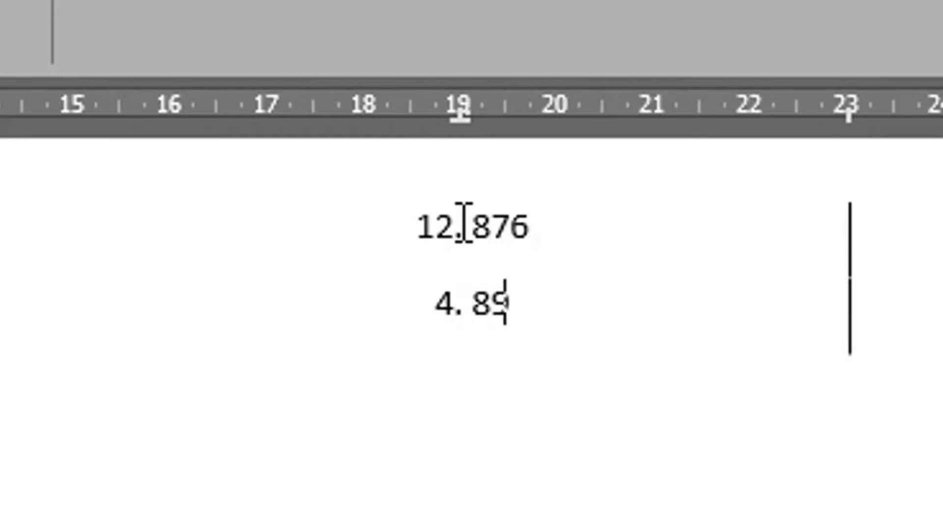
text(009)
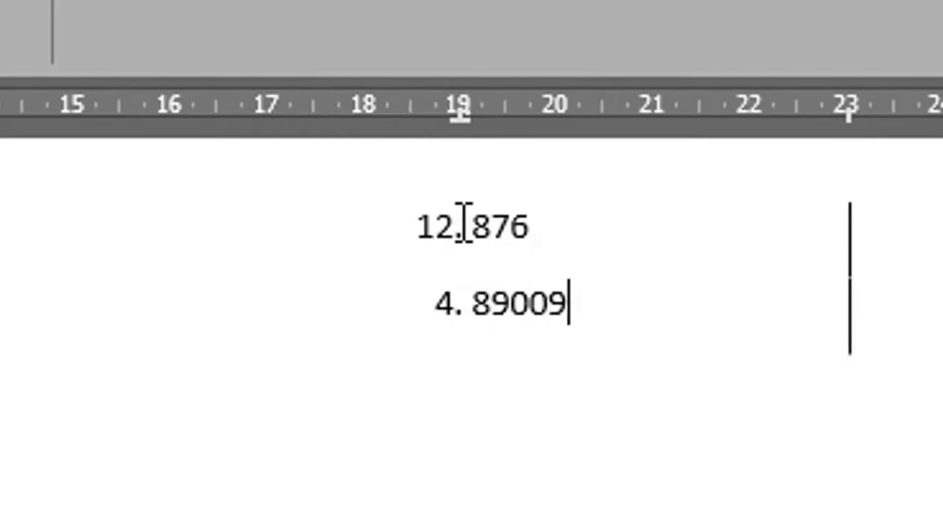
Enter 124. 0000 at the decimal tab stop on the line below 4. 89009.
key(Return)
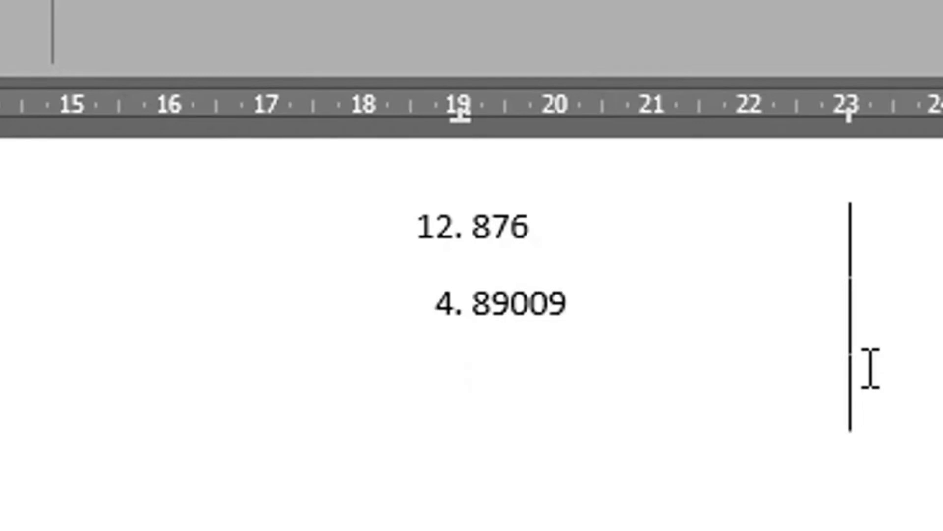
text(1)
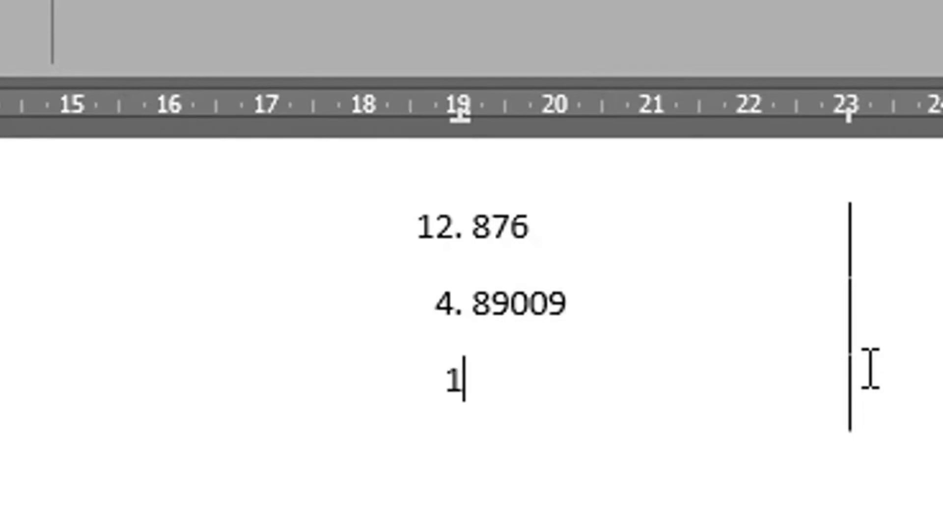
text(24)
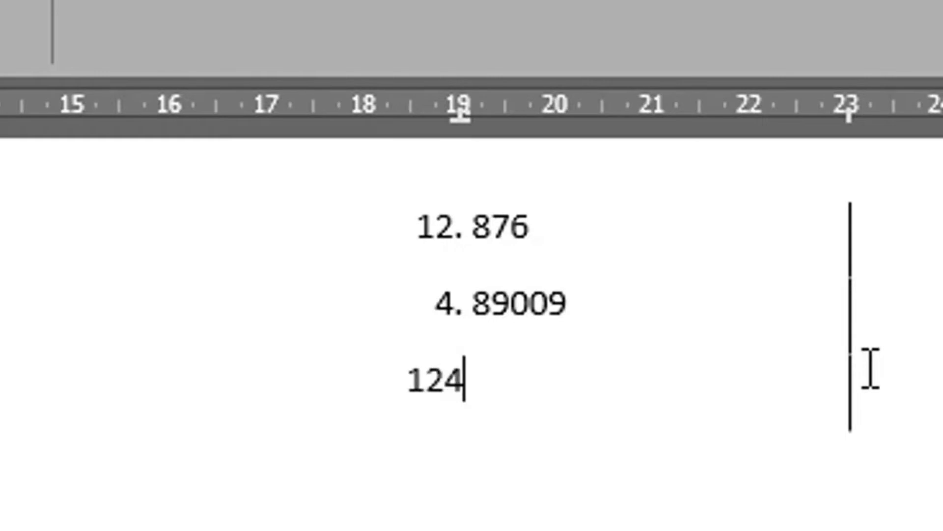
text(.)
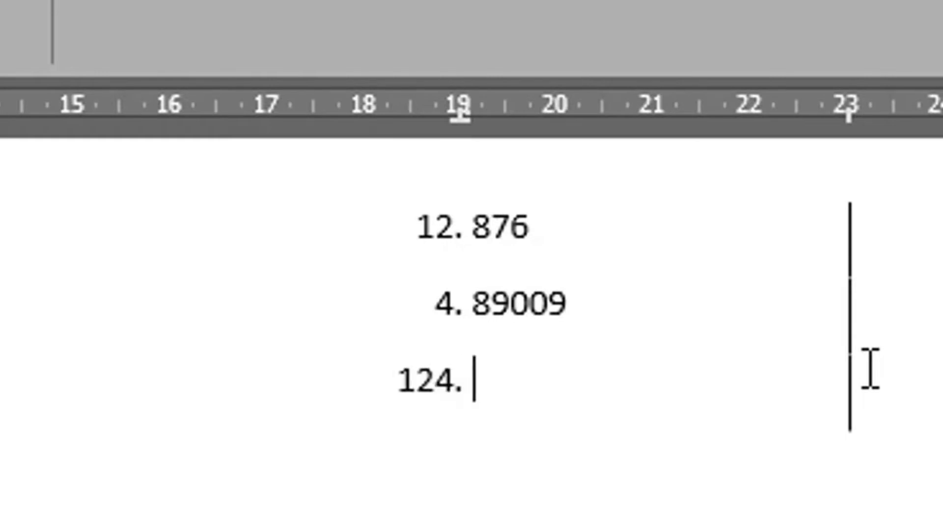
text(0000)
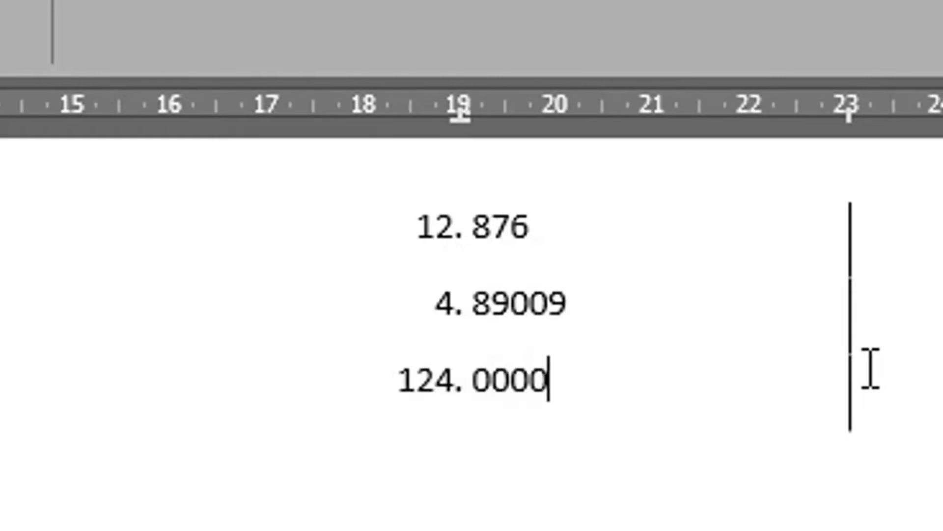
Try tabbing from the third number to the bar tab, remove those tabs, and make the number 124. 00000.
key(Tab)
key(Tab)
key(Tab)
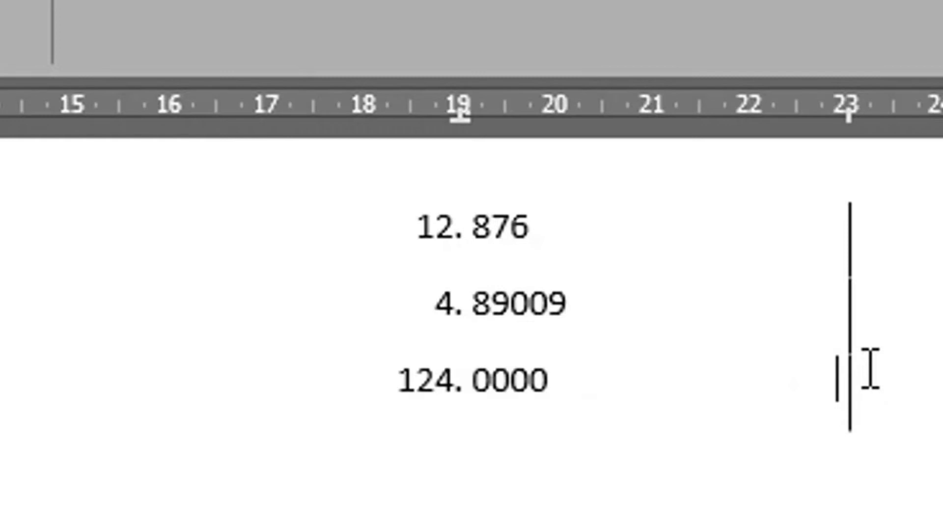
key(BackSpace)
key(BackSpace)
key(BackSpace)
key(BackSpace)
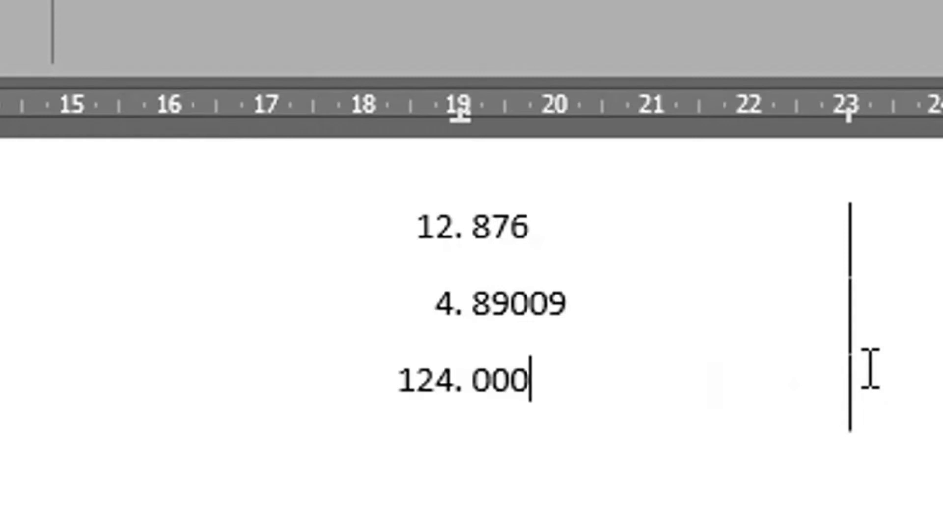
text(00)
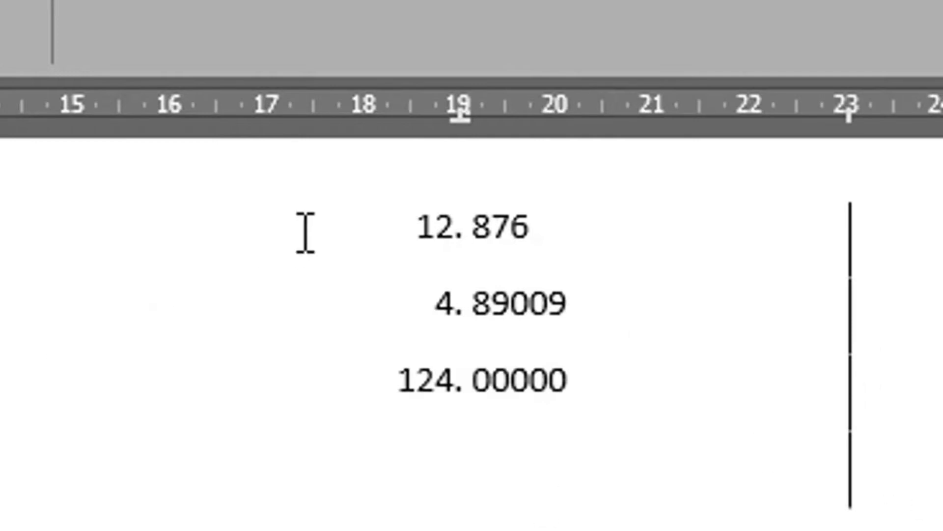
drag(356, 190, 741, 499)
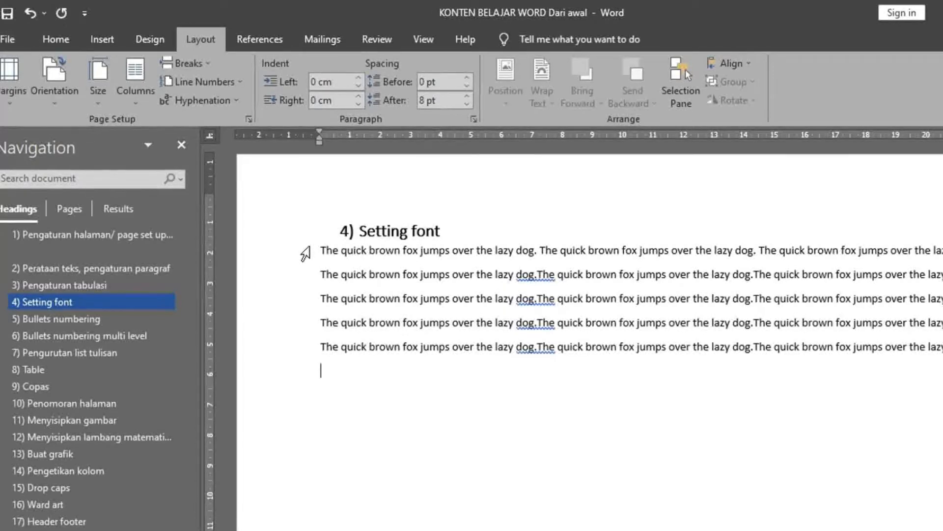
Set the first paragraph under the Setting font heading to font size 22 and the darkest orange theme colour.
click(57, 37)
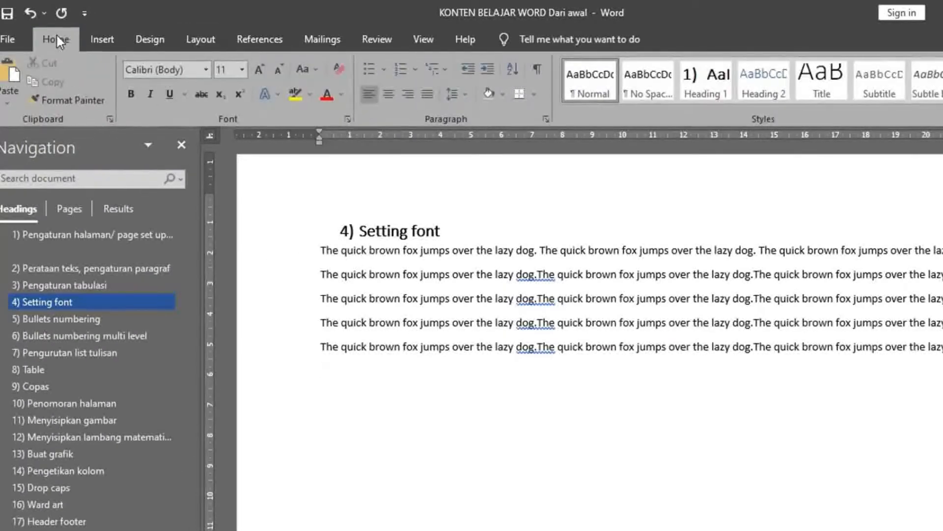
click(204, 70)
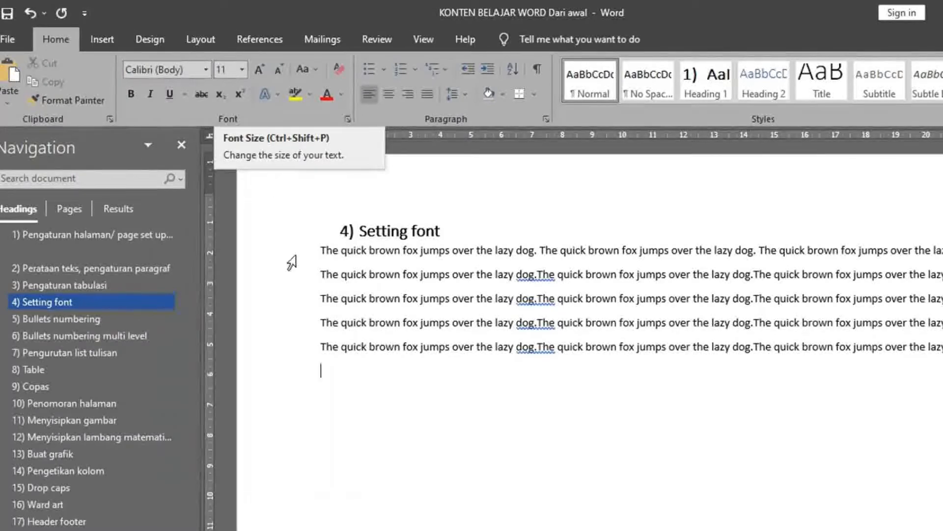
key(ctrl+a)
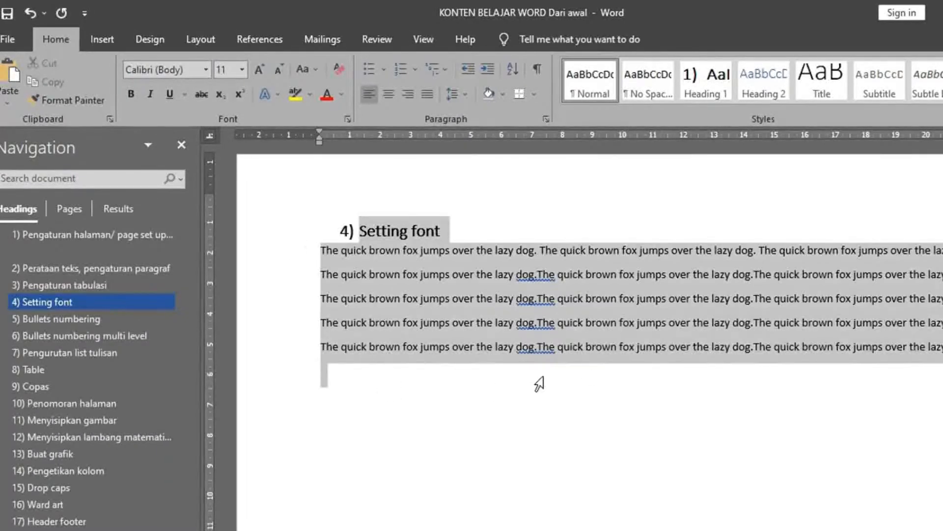
click(590, 376)
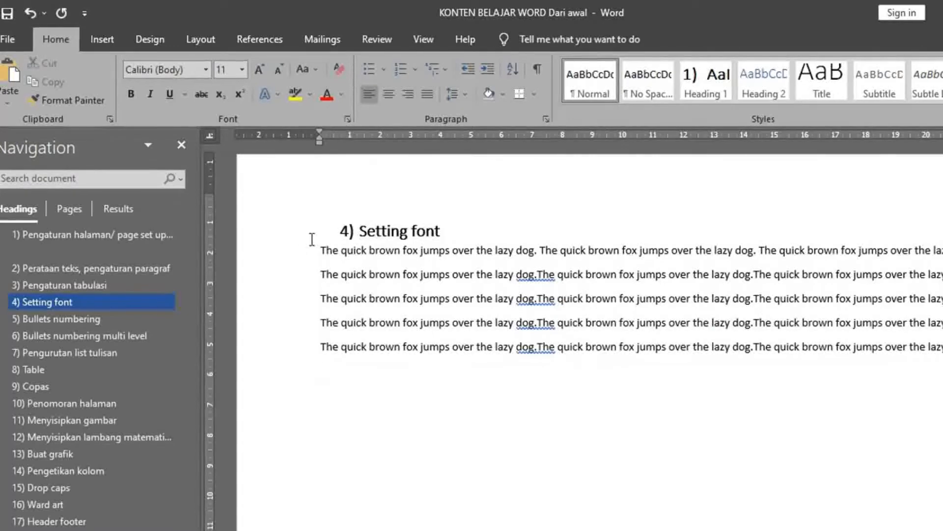
click(272, 252)
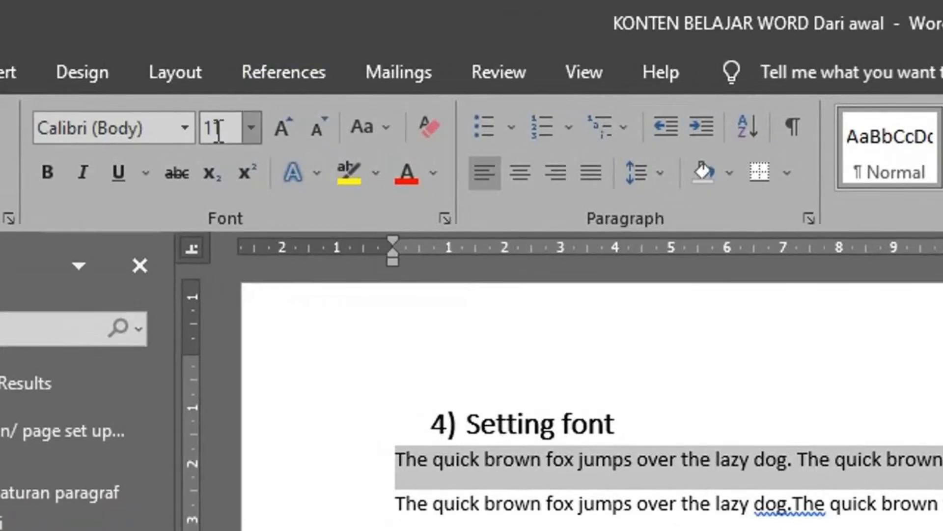
click(250, 130)
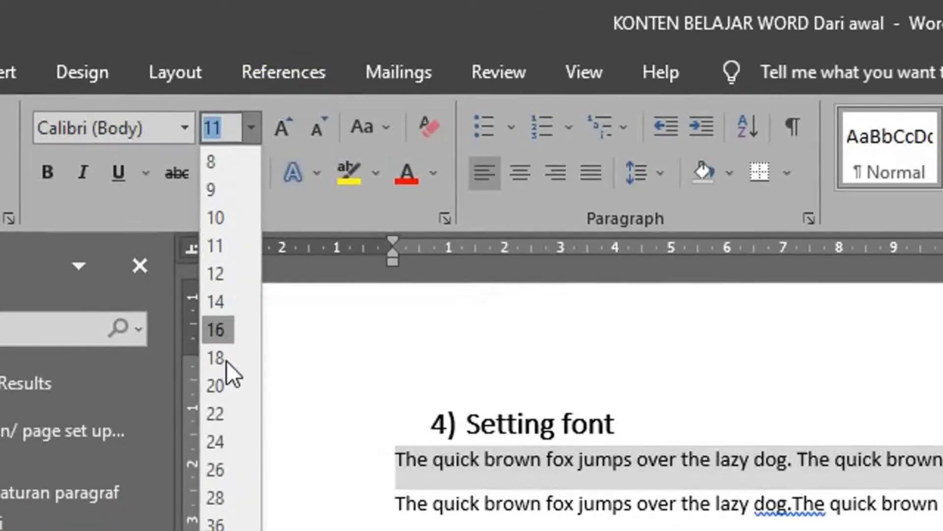
click(218, 412)
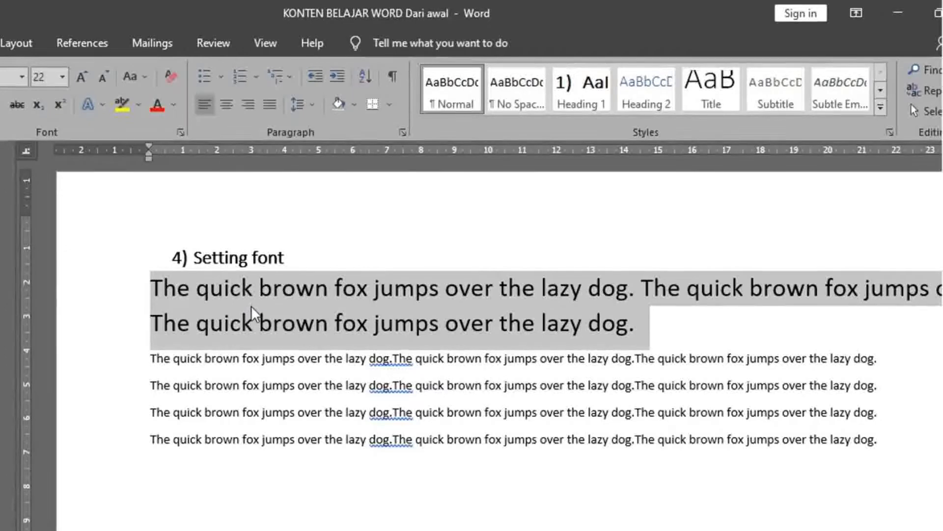
click(173, 107)
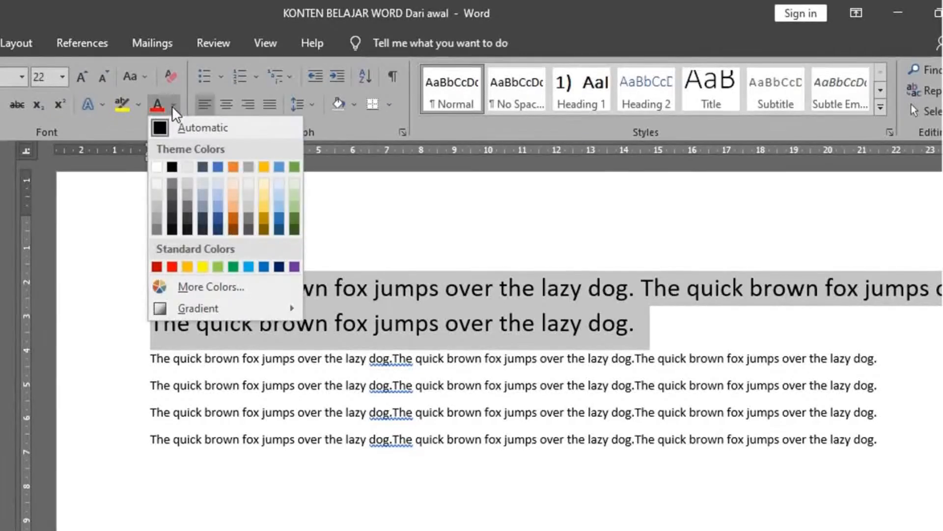
click(234, 229)
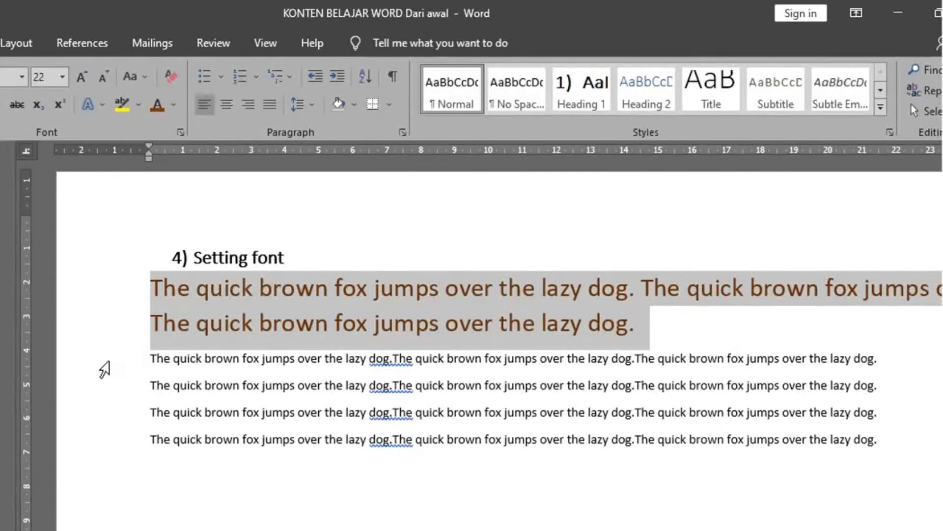
Make the second paragraph under Setting font bold and the third paragraph both italic and bold.
click(104, 368)
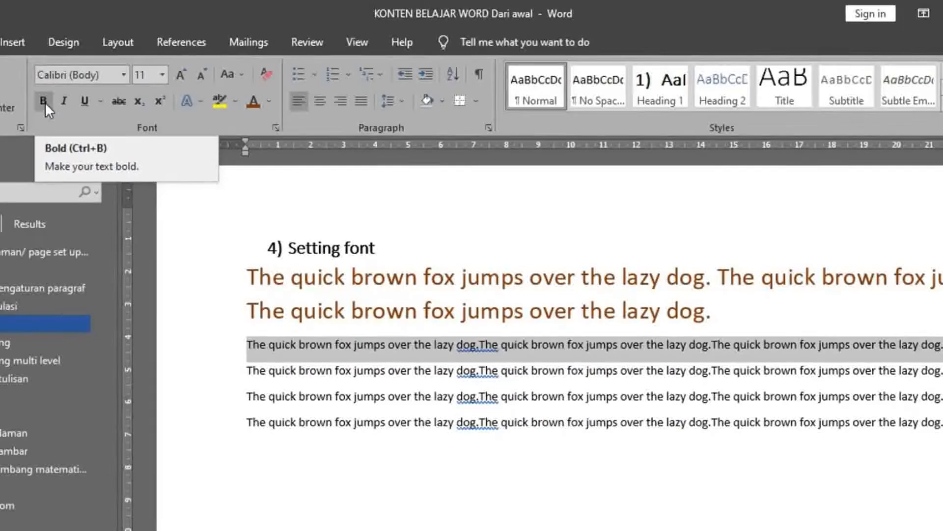
click(44, 101)
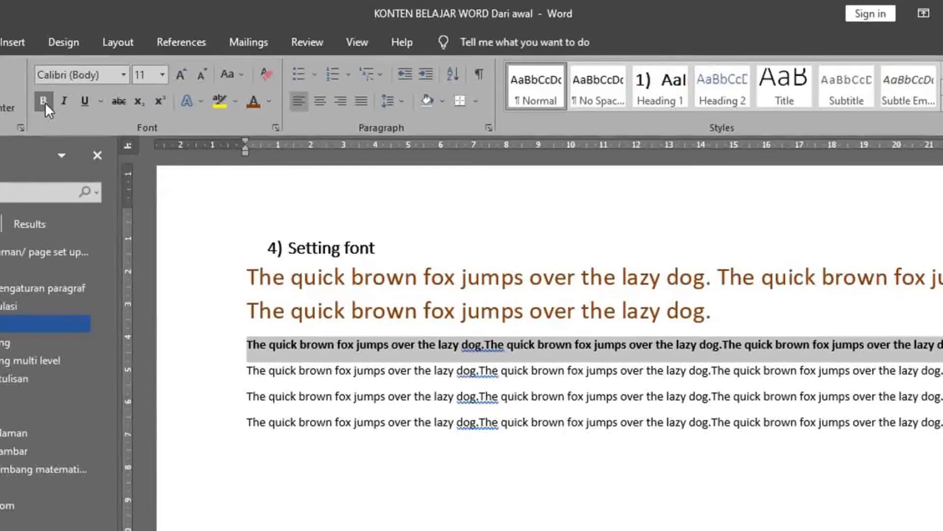
click(181, 379)
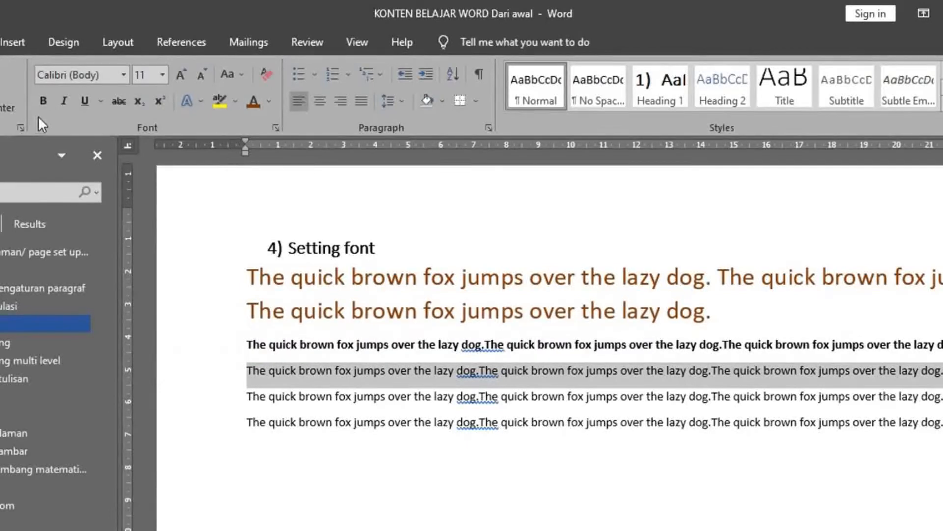
click(59, 105)
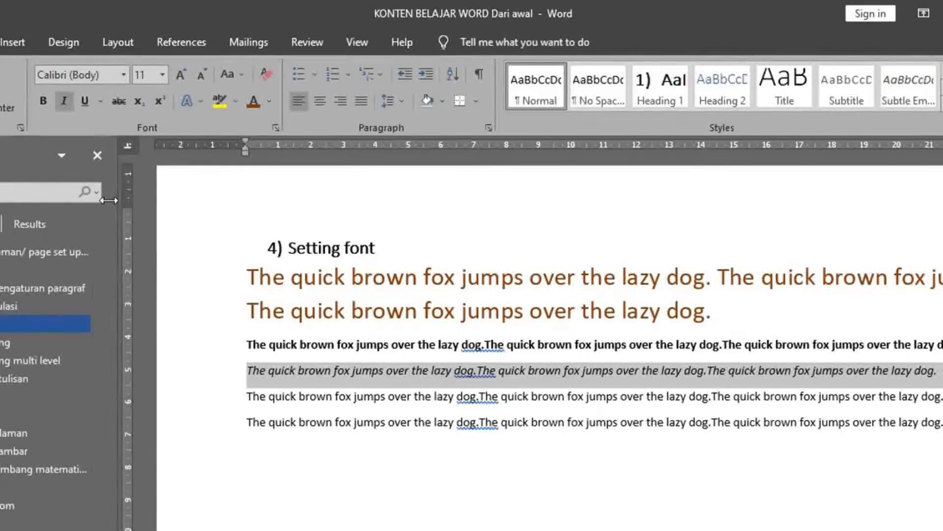
click(43, 102)
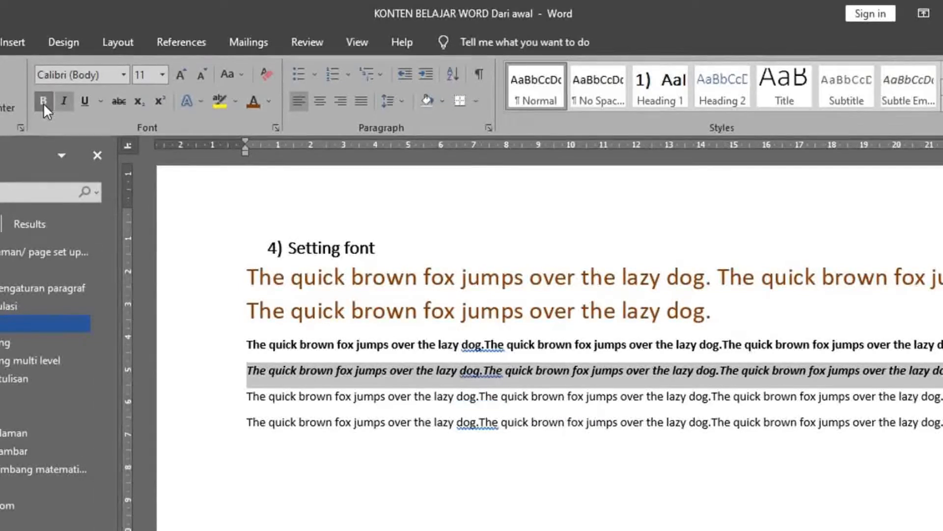
Underline the fourth paragraph under the Setting font heading.
click(219, 402)
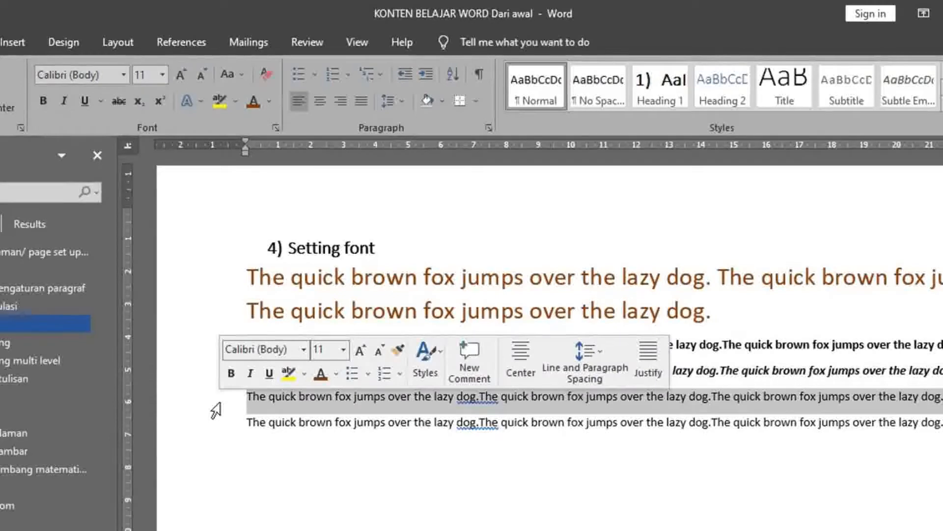
click(85, 101)
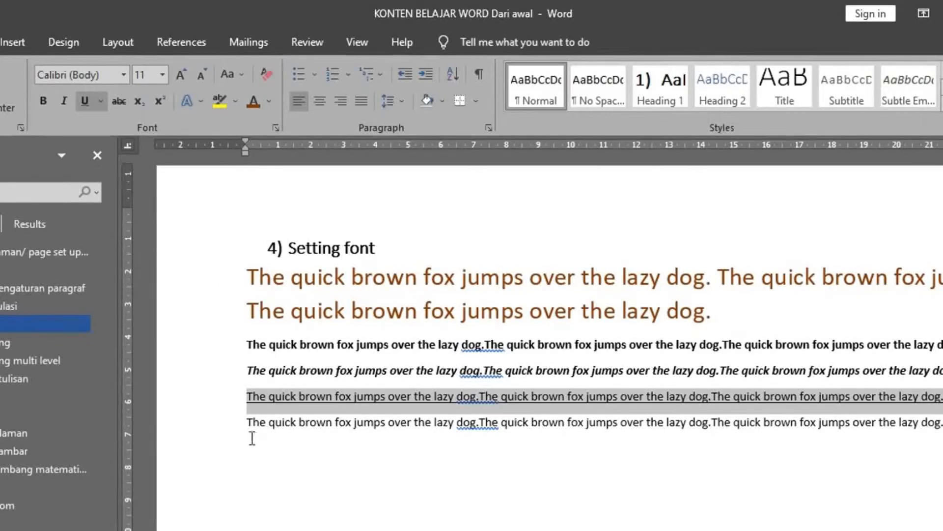
Change the last paragraph under Setting font to lowercase, and try UPPERCASE on it as well.
click(221, 433)
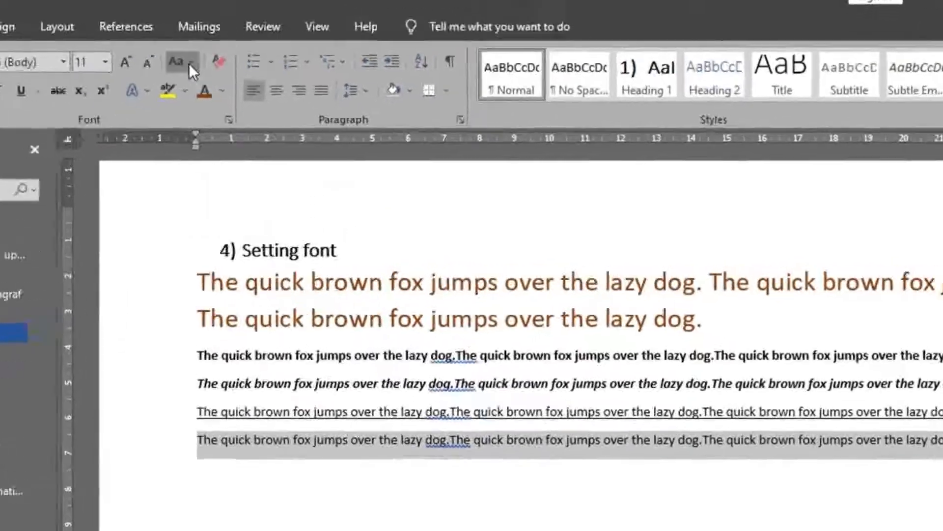
click(191, 63)
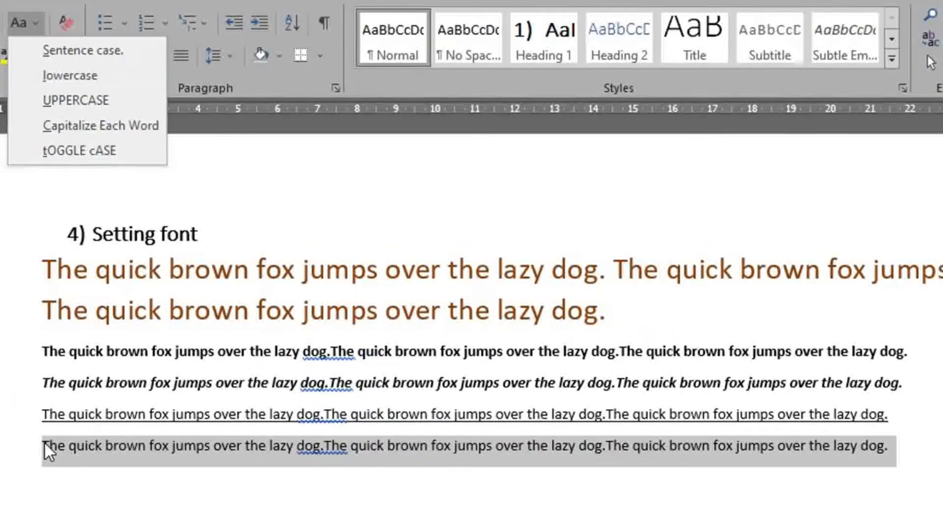
click(88, 73)
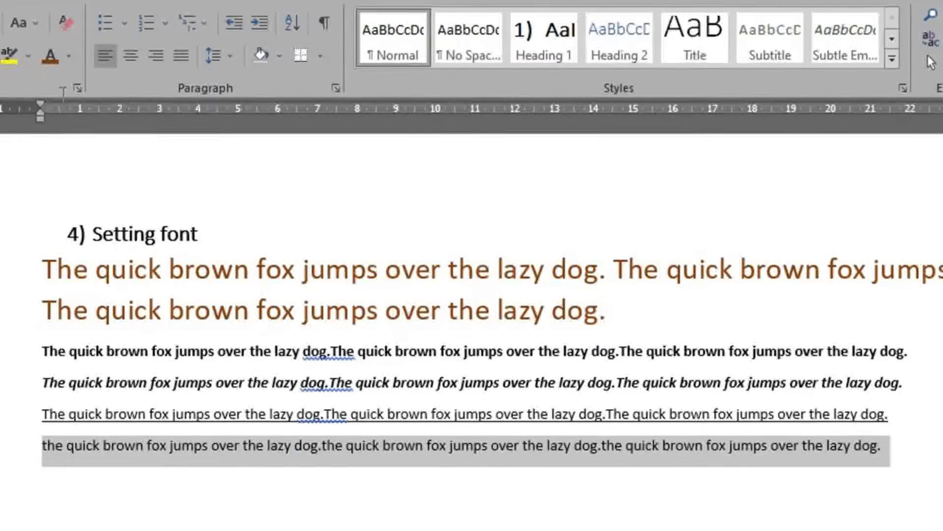
click(25, 22)
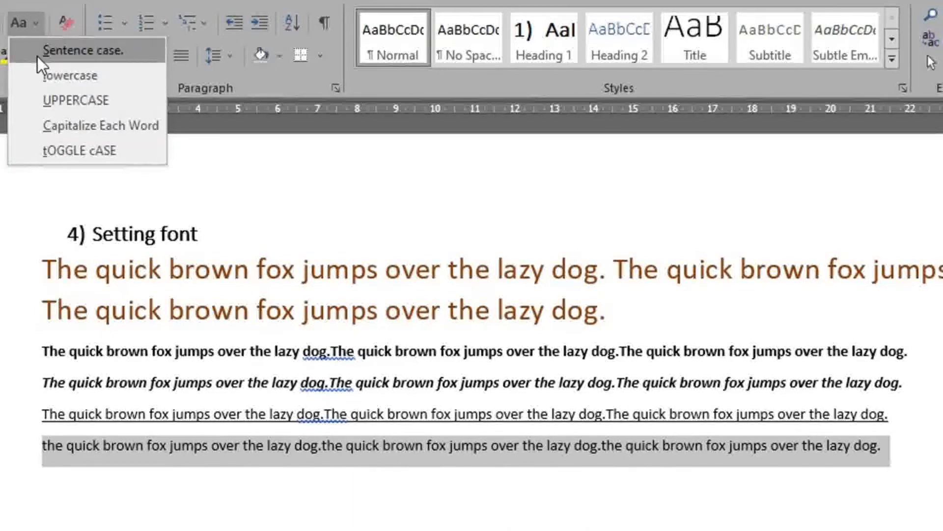
click(59, 98)
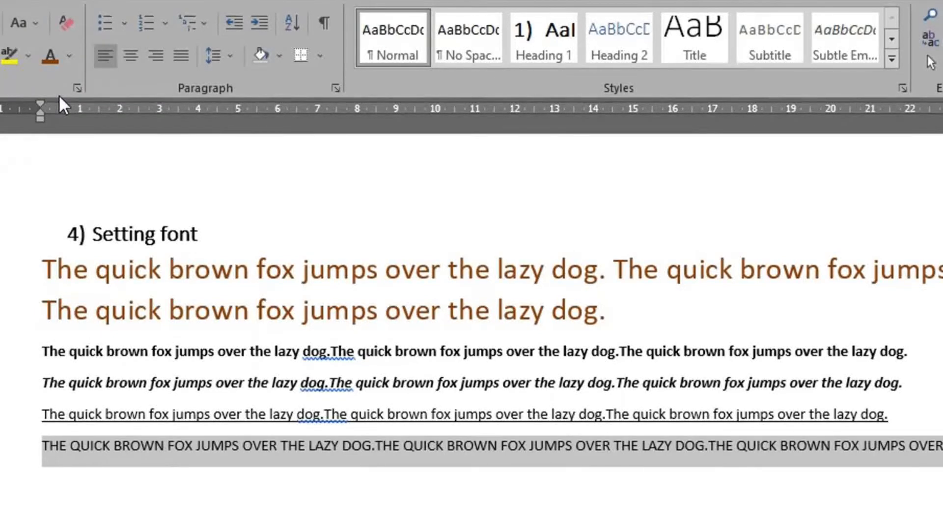
Apply Capitalize Each Word to the last paragraph, followed by tOGGLE cASE.
click(36, 23)
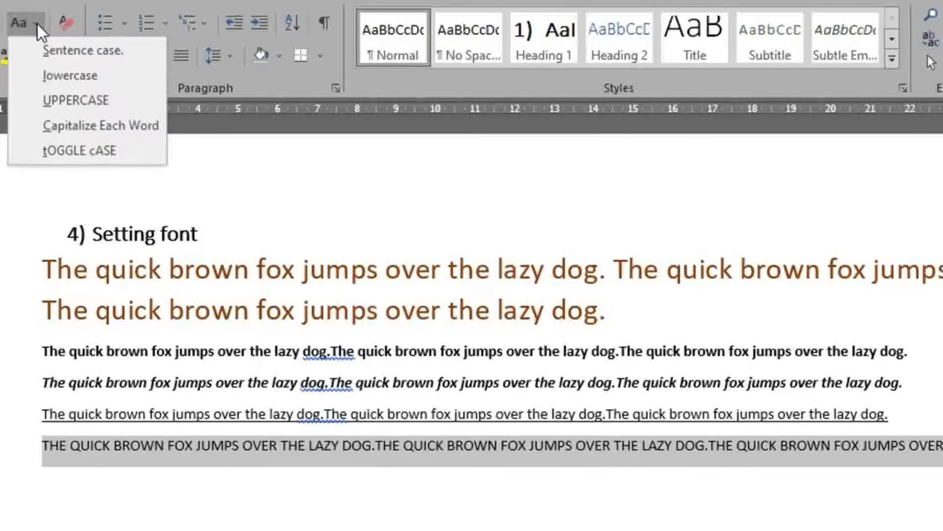
click(59, 124)
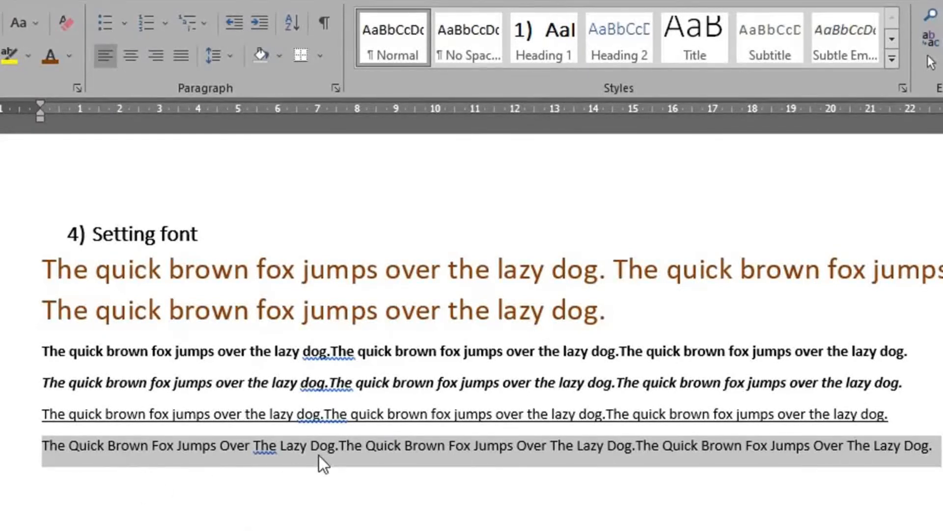
click(23, 28)
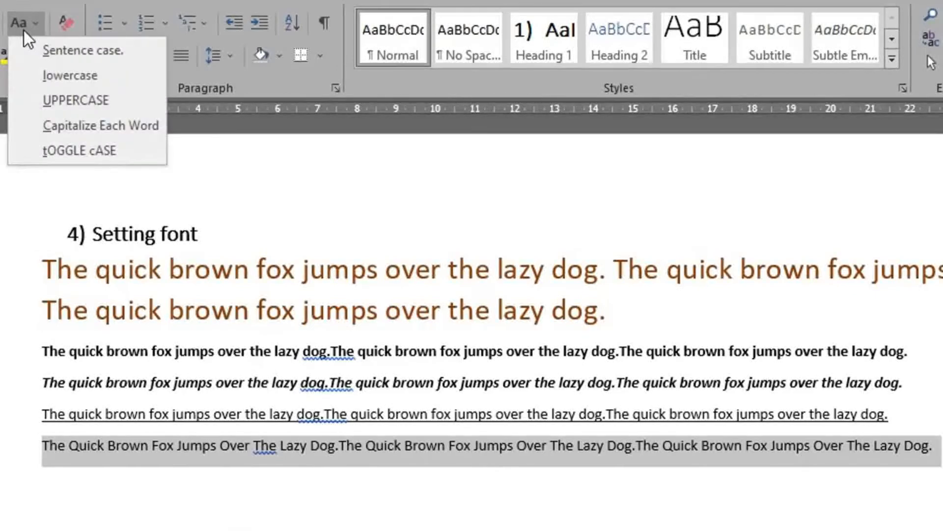
click(60, 153)
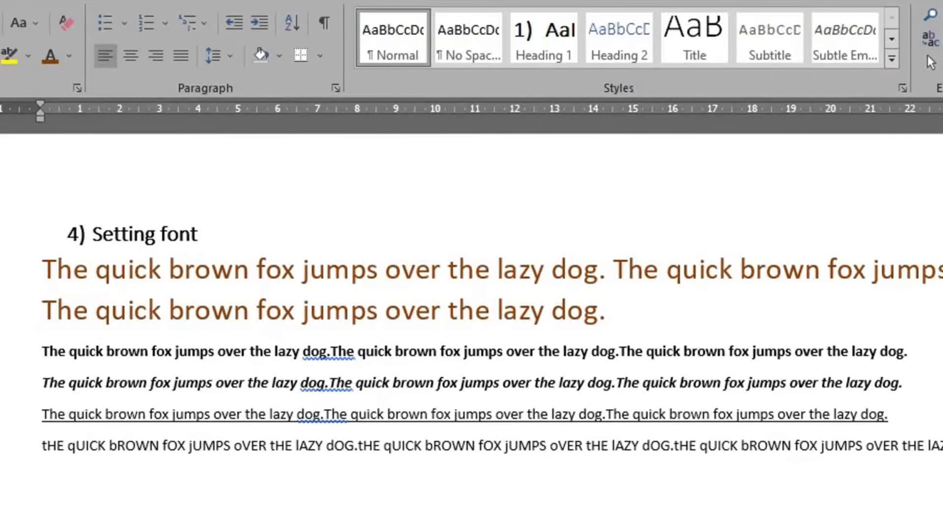
Generate five sample paragraphs under the Bullets numbering heading with =rand.old(5).
scroll(471, 295, down, 10)
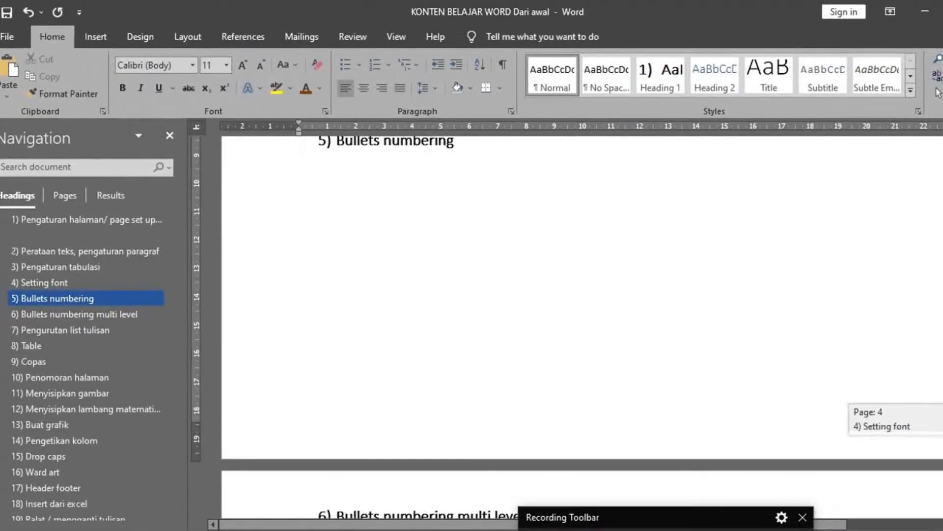
scroll(582, 324, up, 3)
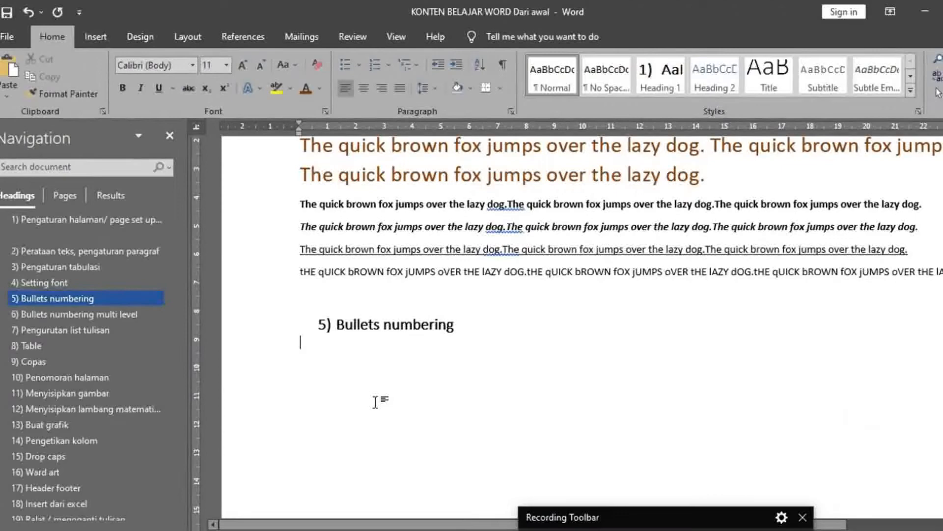
text(=rand.old(5))
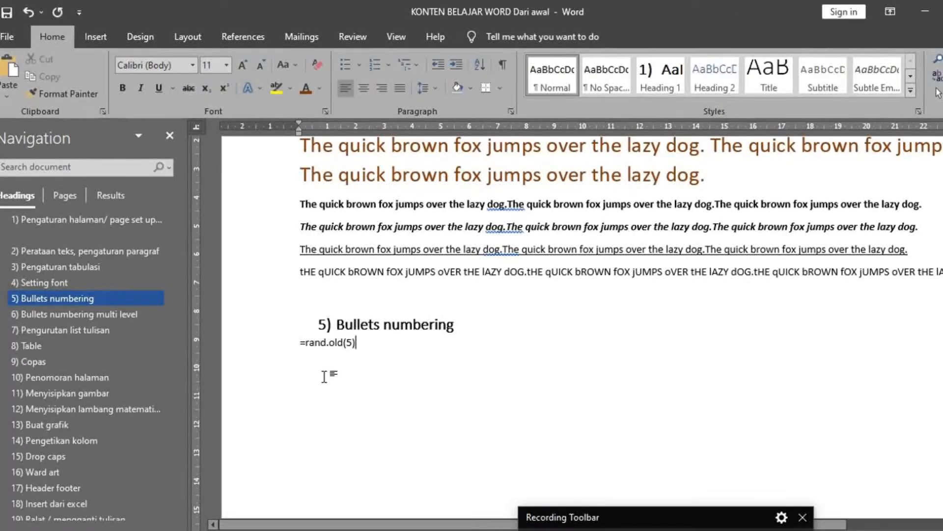
key(Return)
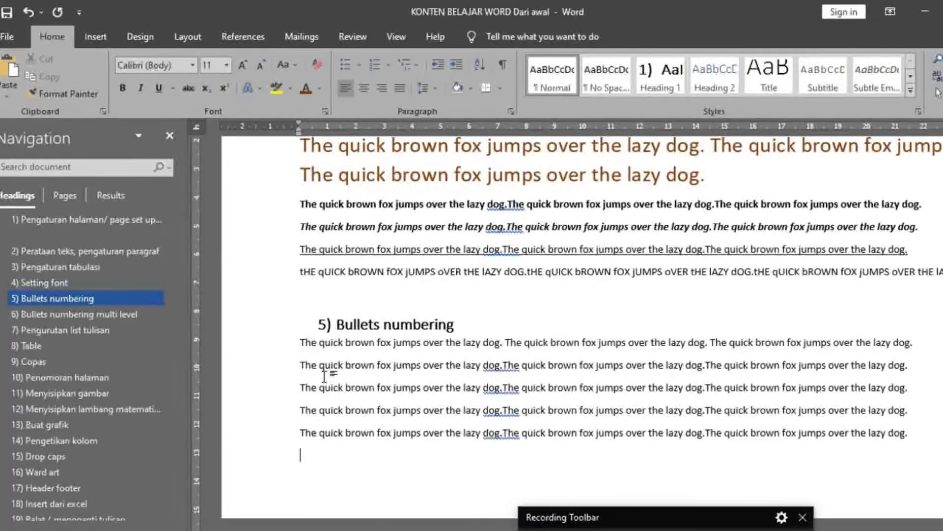
key(ctrl+z)
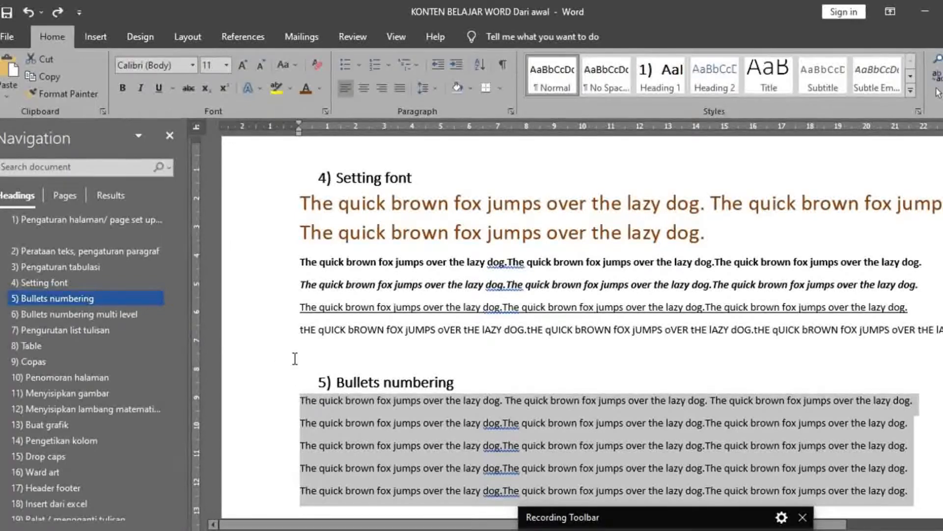
Number the five sample paragraphs under Bullets numbering with the 1) 2) 3) format.
click(459, 383)
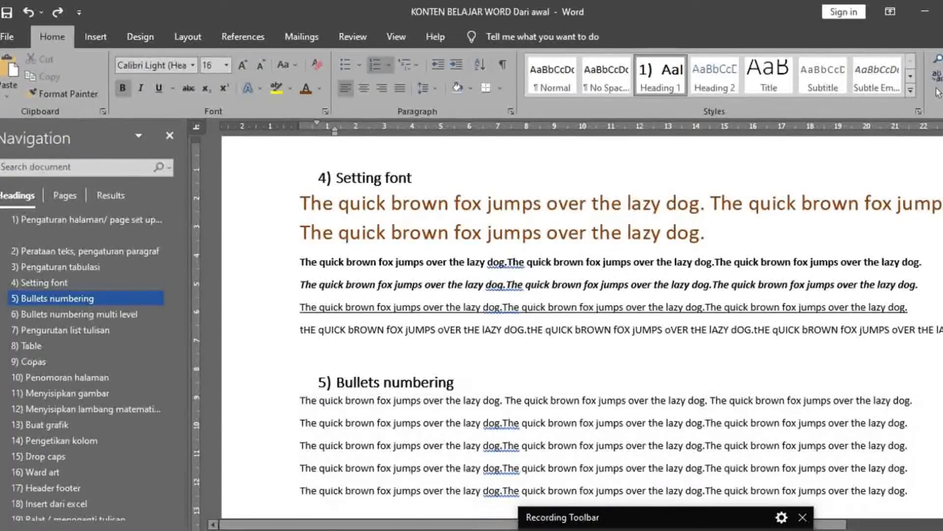
drag(942, 372, 942, 378)
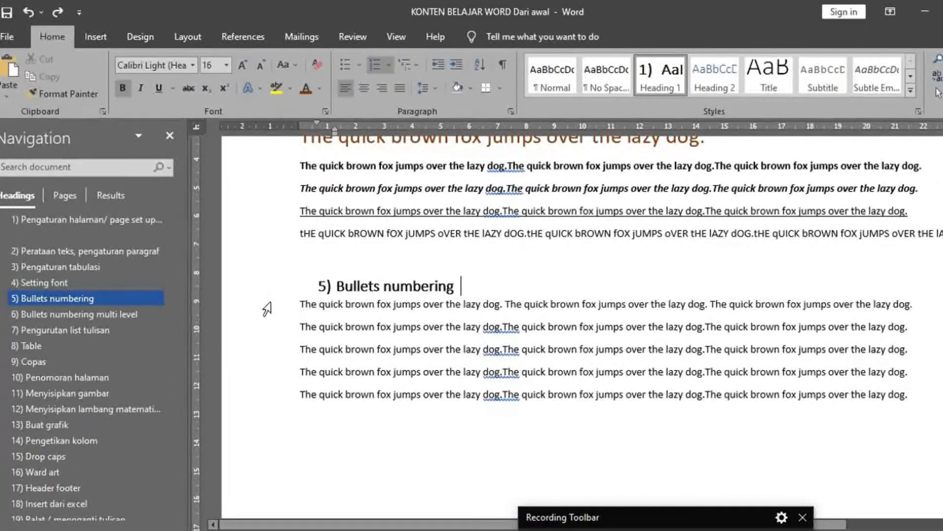
drag(267, 308, 458, 425)
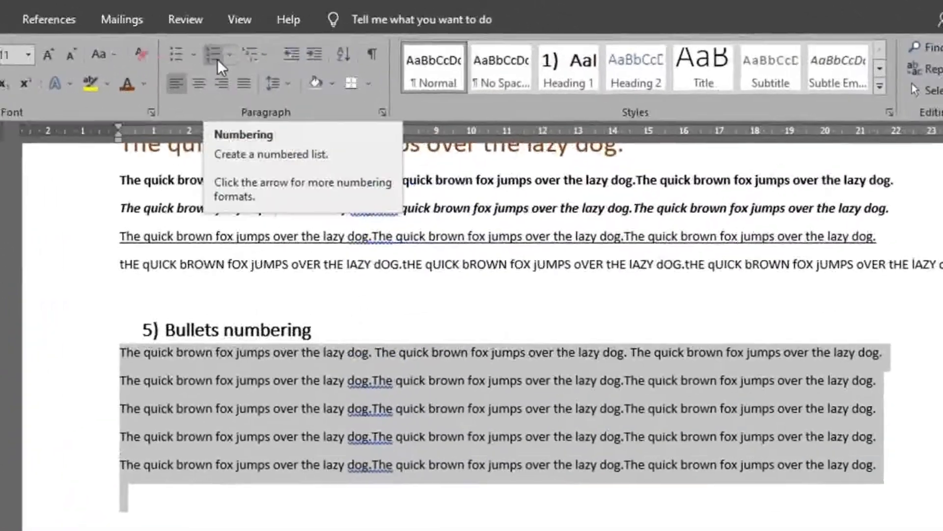
click(229, 55)
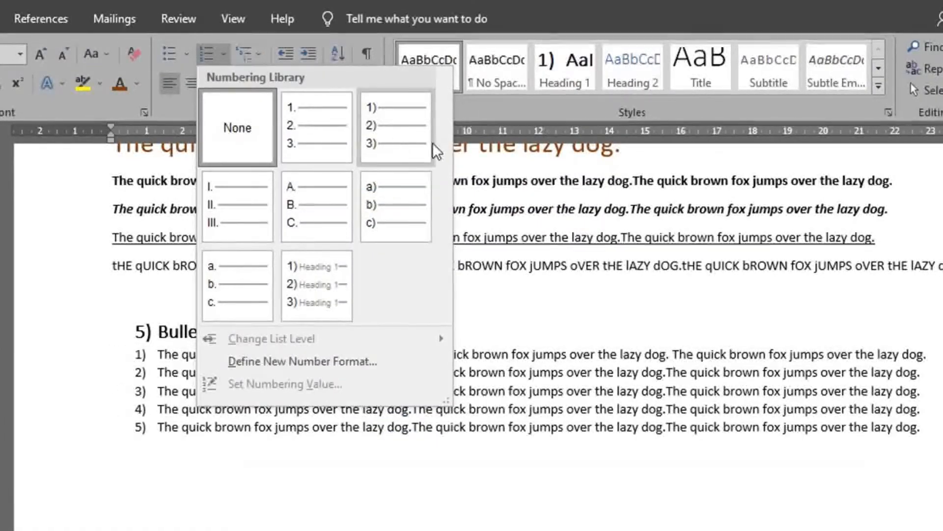
click(383, 142)
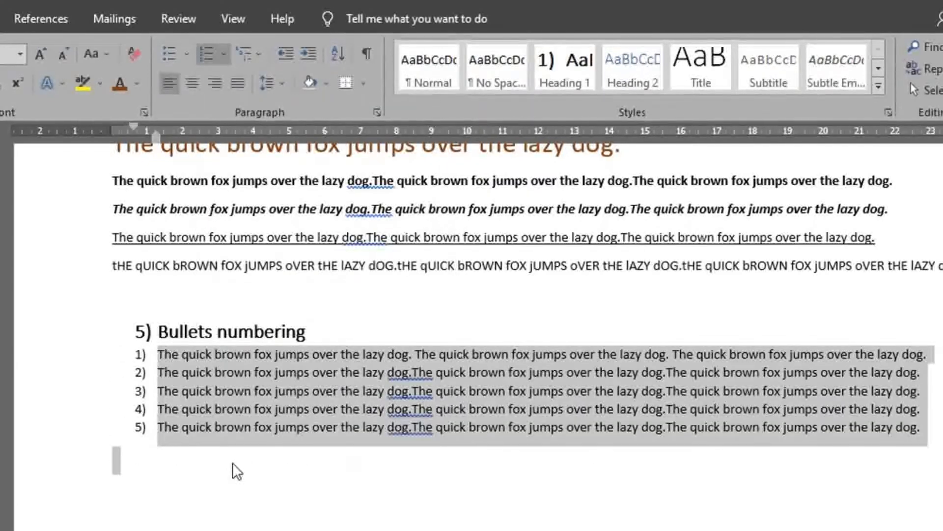
click(146, 366)
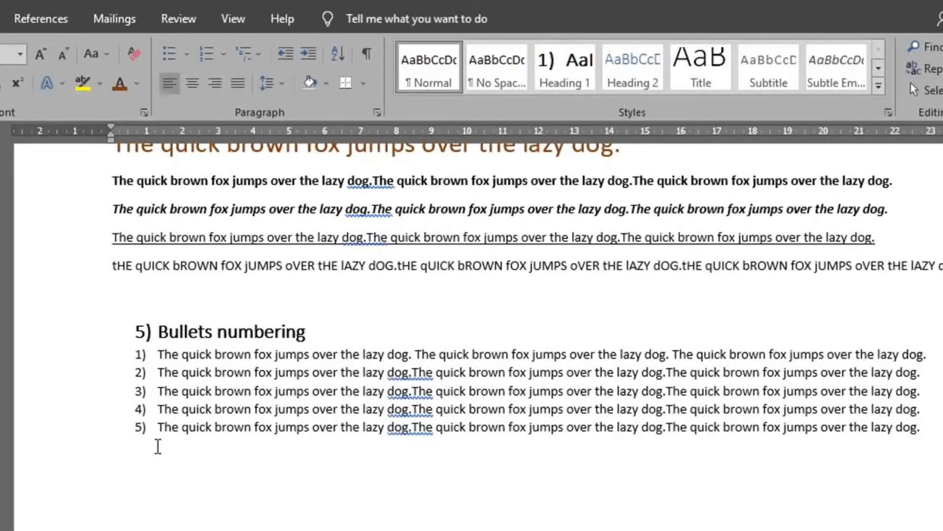
Below the numbered paragraphs, start an automatic numbered list with "1." and enter "Tulis kata apa saja" as its first item.
key(Return)
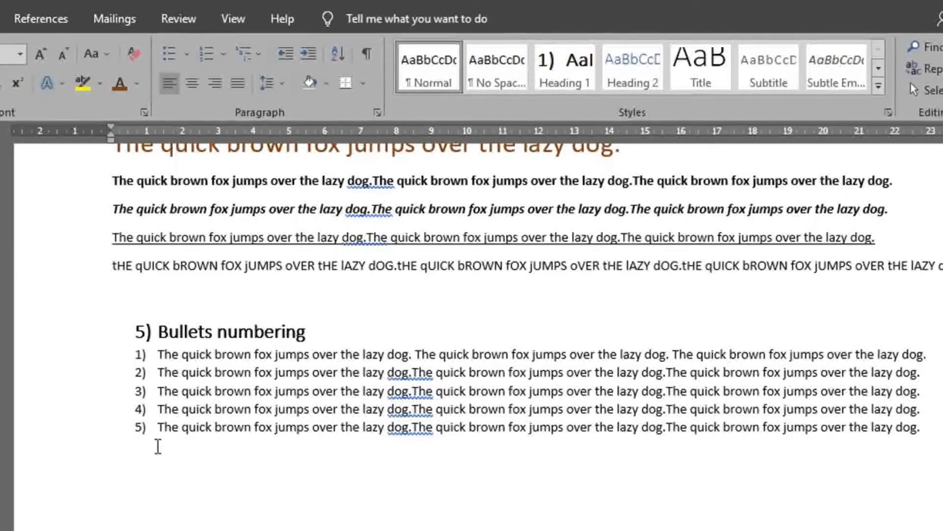
text(1)
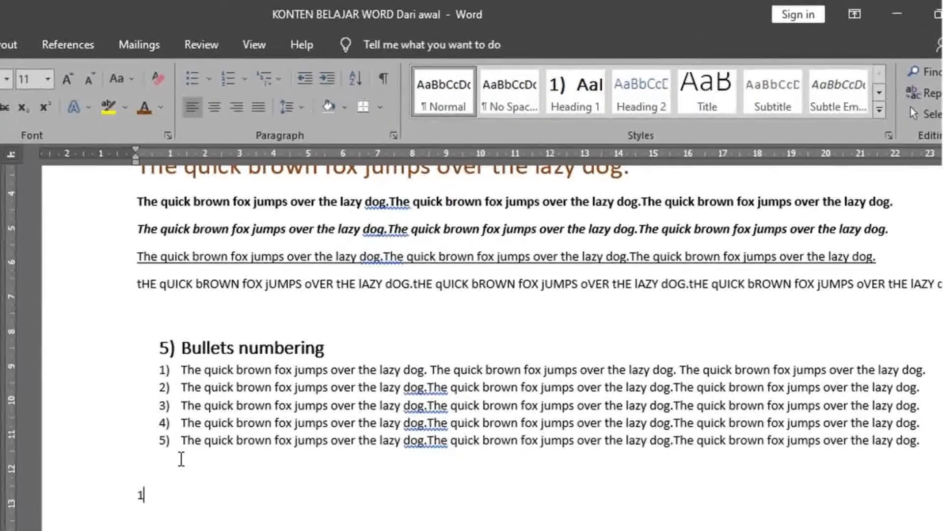
text(. )
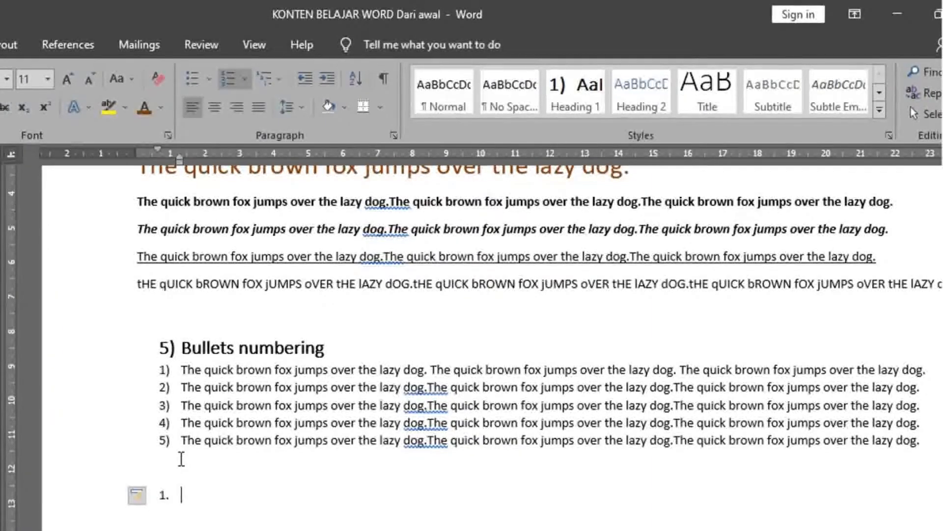
text(tulis kata apa saja)
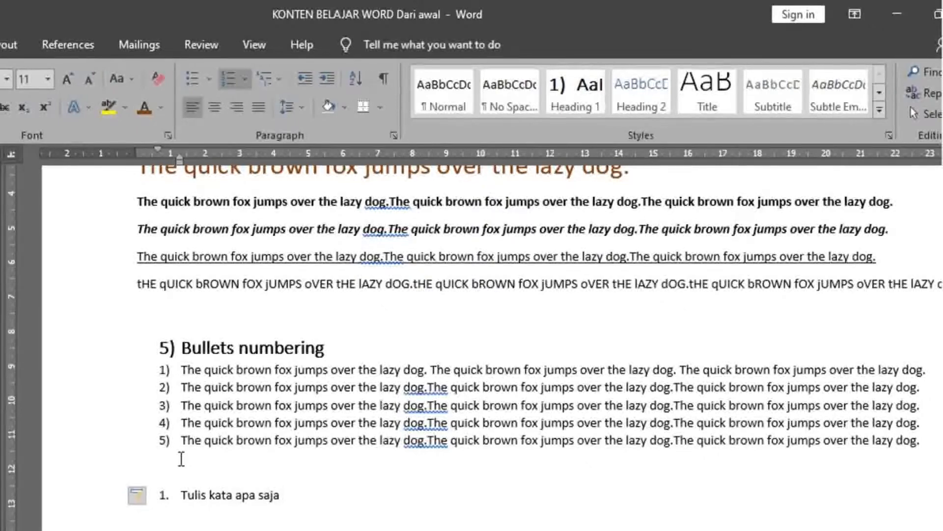
key(Return)
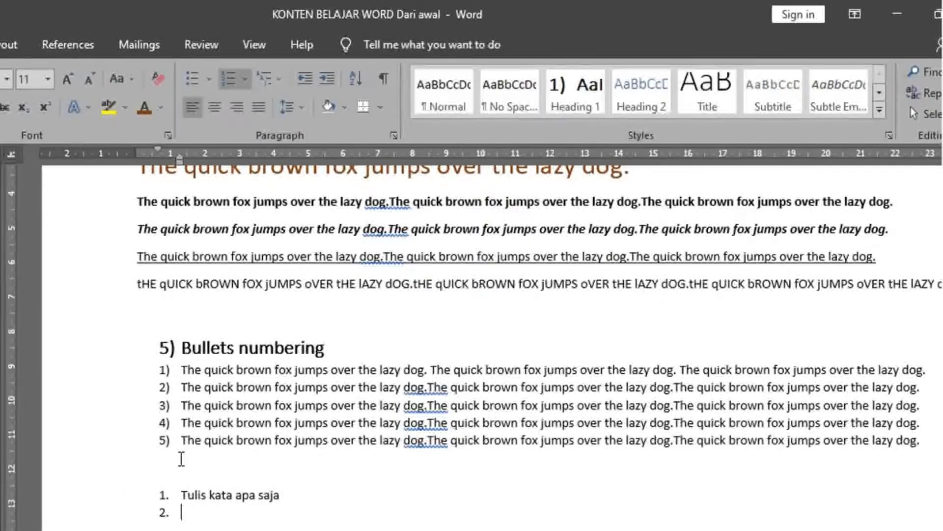
Add the items Sdfdsh, Dhyte, Shtrw and Asrhe to the new numbered list.
text(sdfdsh)
key(Return)
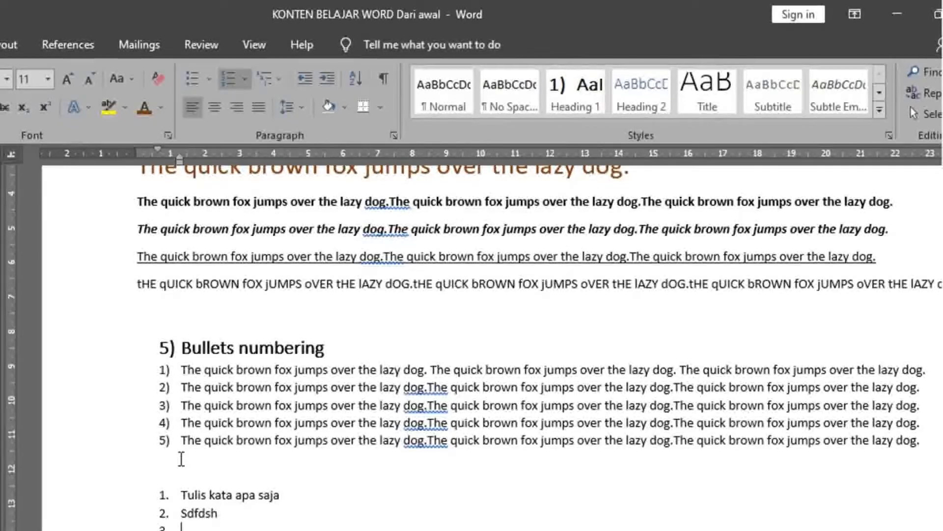
text(dhyte)
key(Return)
text(shtrw)
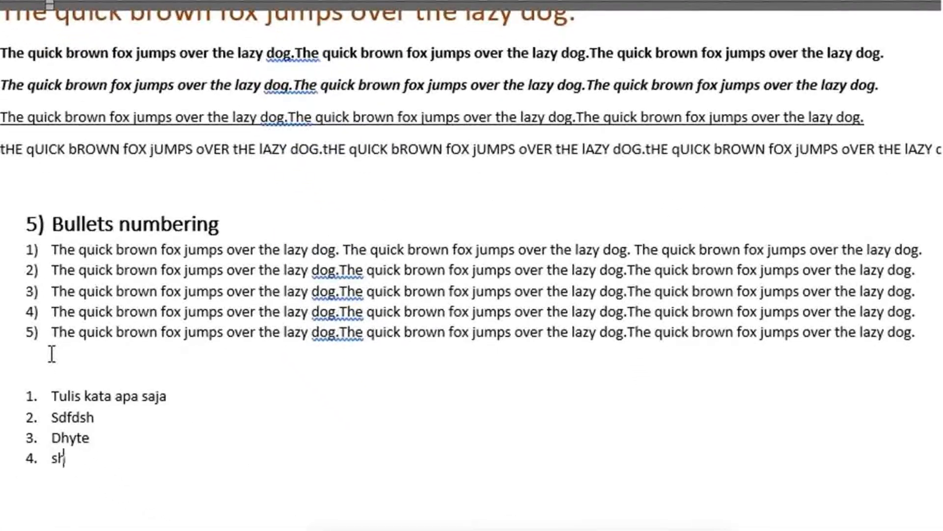
key(Return)
text(asrhe)
key(Return)
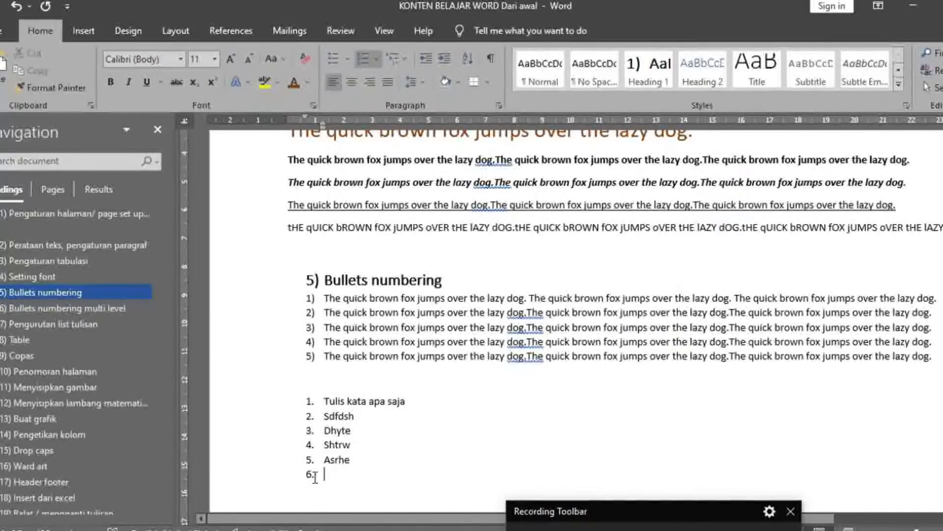
Add the items Jghl;sijhf, Bkjkhlds, Bkhirt and Jfkh, and end the numbered list after the ninth item.
text(jghl;sijhf)
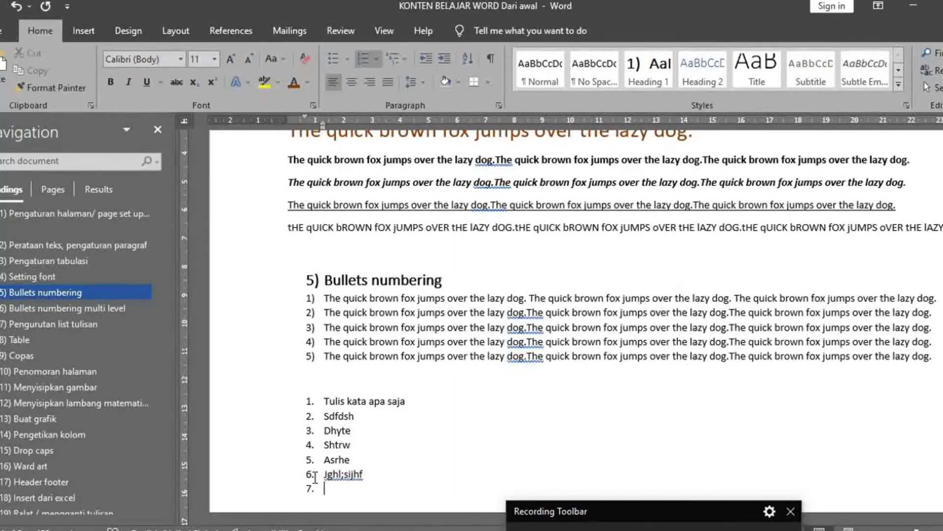
text(lds)
key(Return)
text(bkhirt)
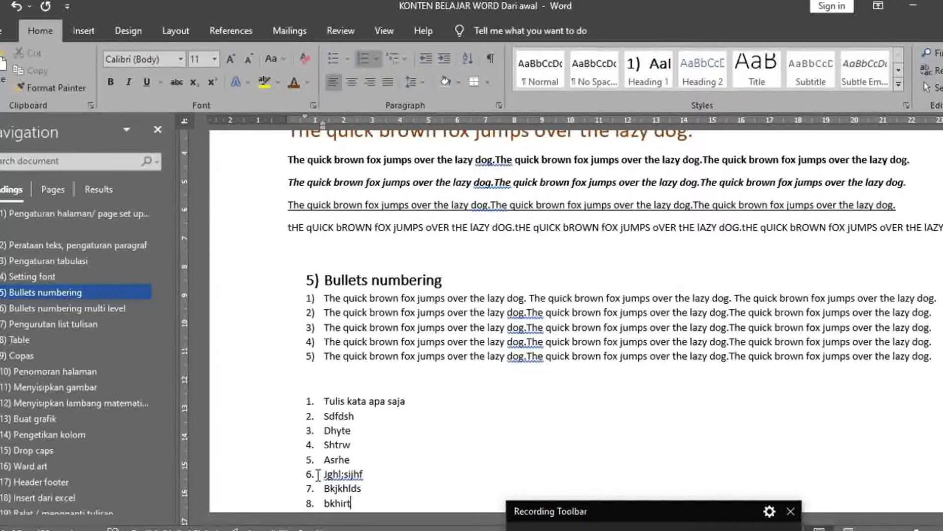
key(Return)
text(jfkh)
key(Return)
key(BackSpace)
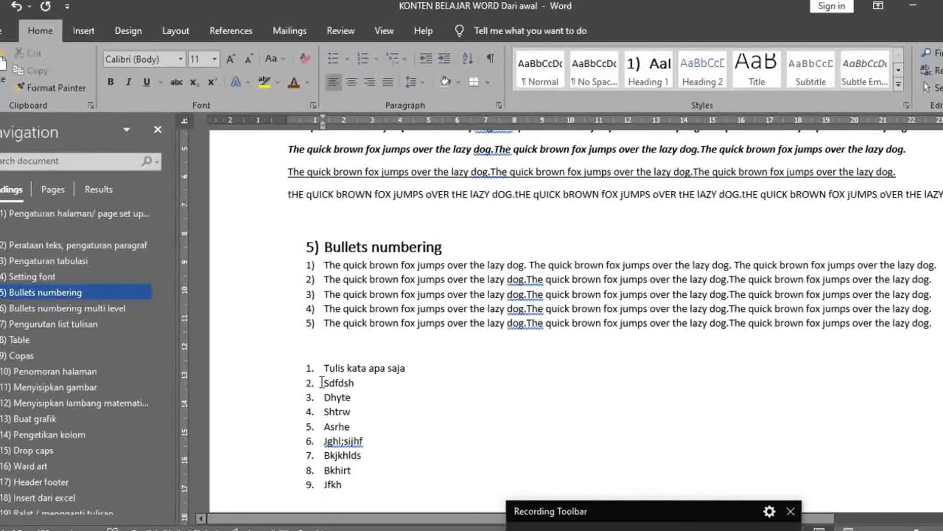
Select the nine-item list and open the symbol choice for defining a new bullet.
drag(302, 367, 382, 486)
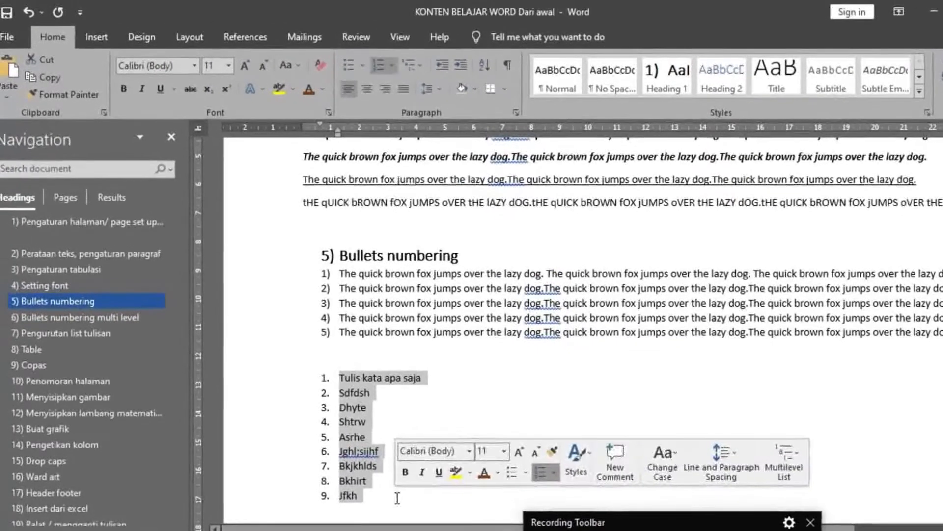
click(259, 364)
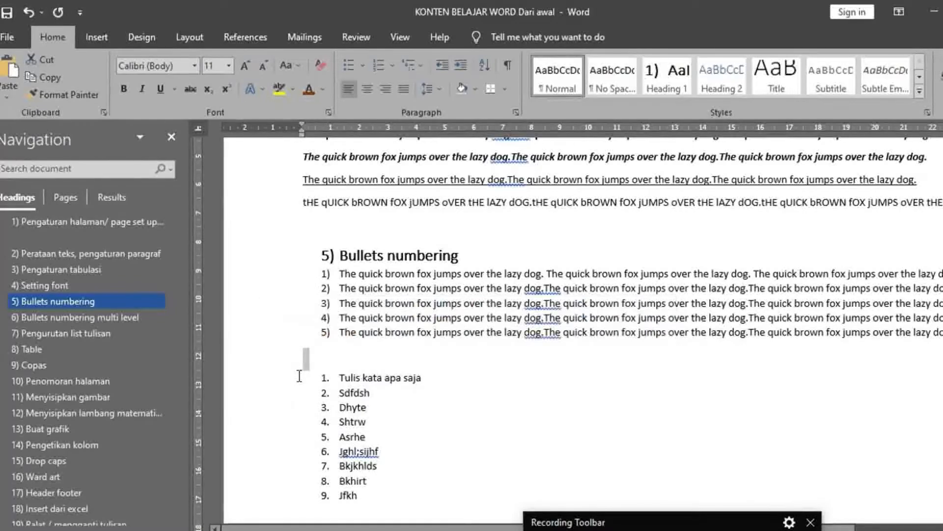
drag(301, 375, 390, 516)
scroll(389, 424, down, 2)
drag(388, 425, 392, 397)
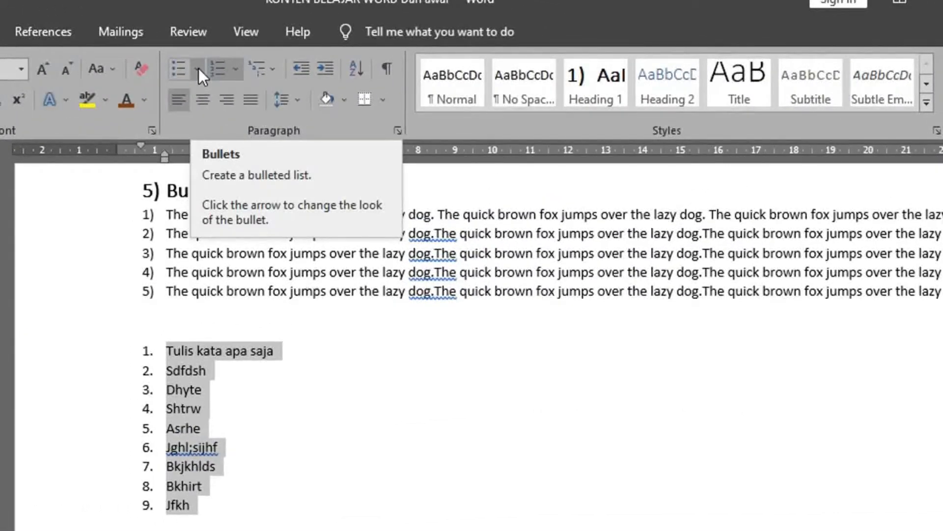
click(199, 69)
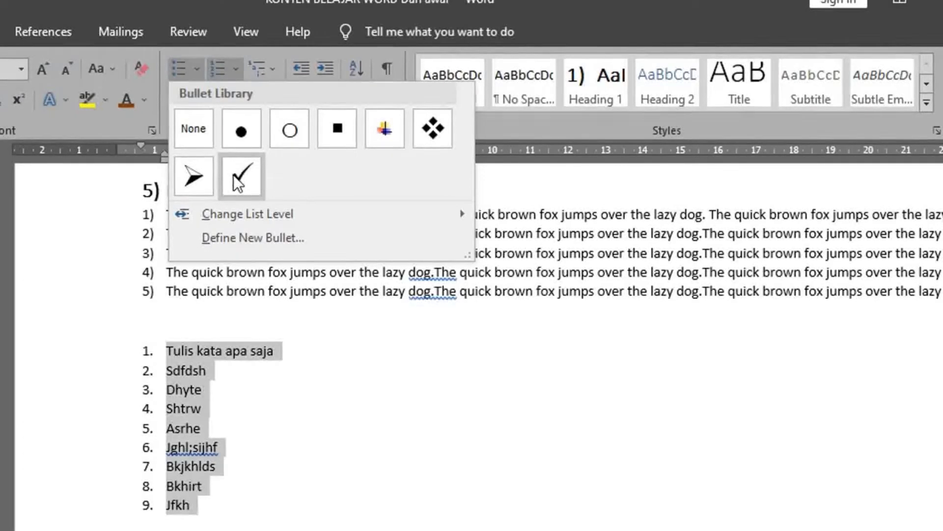
click(262, 238)
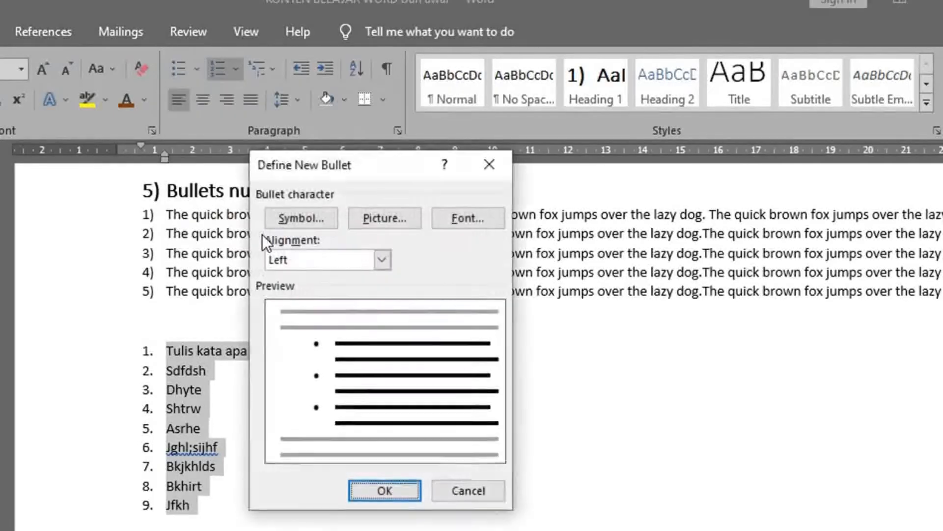
click(326, 220)
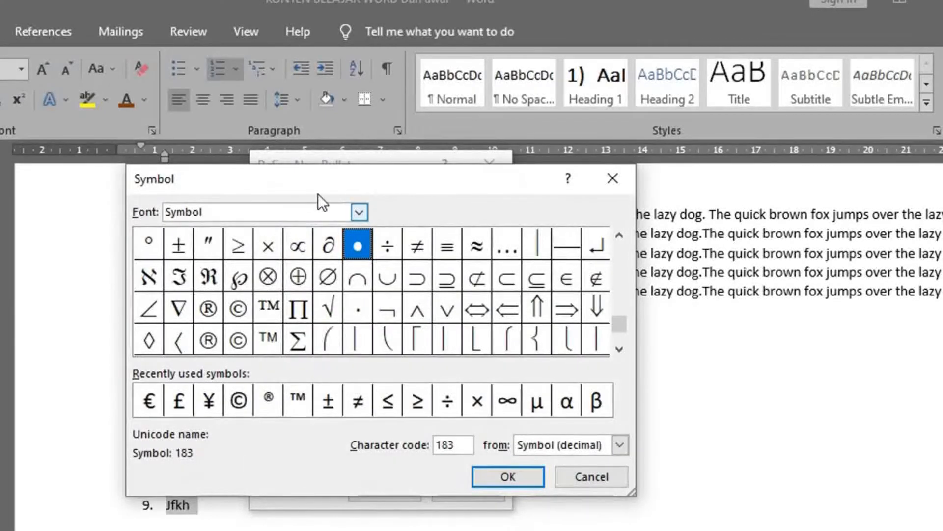
click(358, 211)
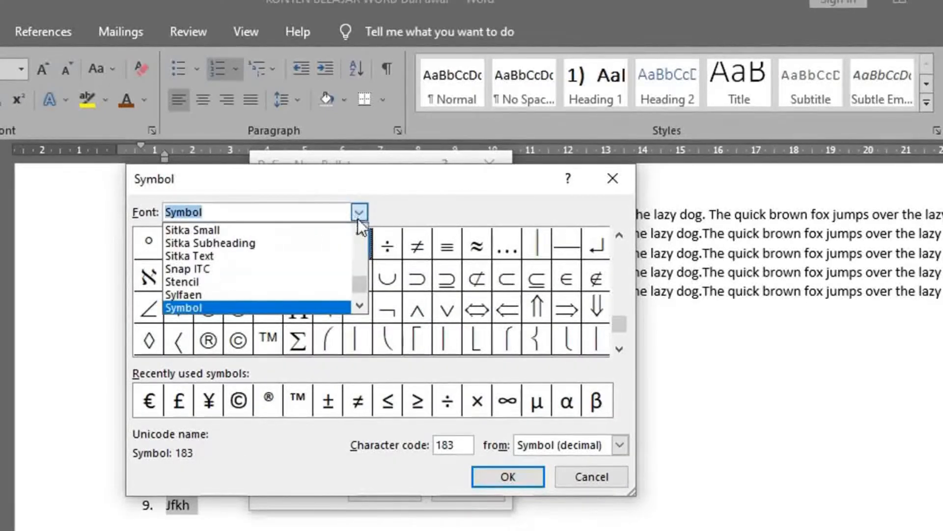
scroll(360, 289, down, 7)
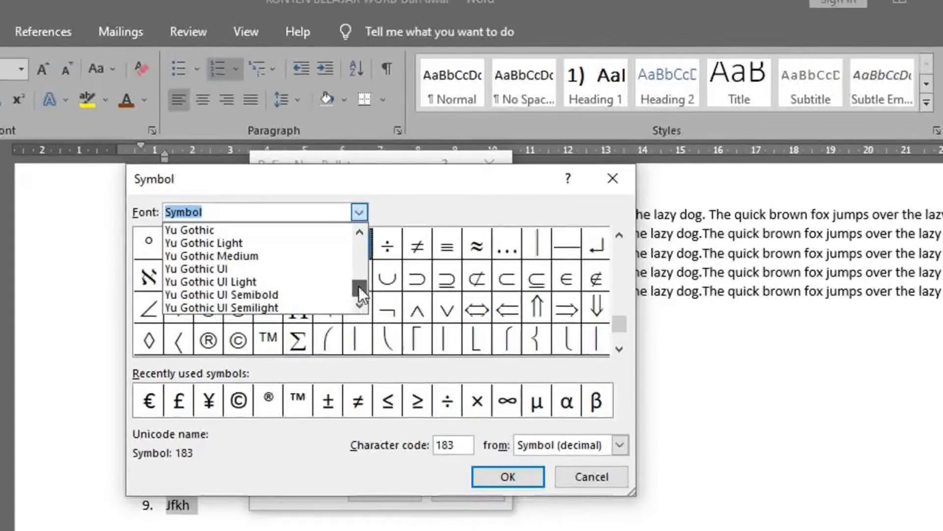
click(212, 258)
Choose the heart symbol from the Webdings font as the new bullet and apply it to the nine-item list.
click(361, 219)
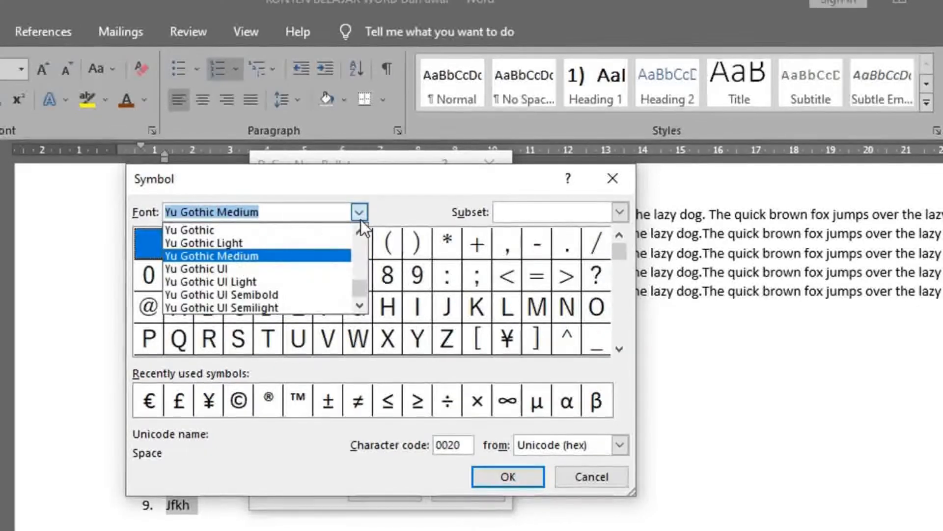
key(BackSpace)
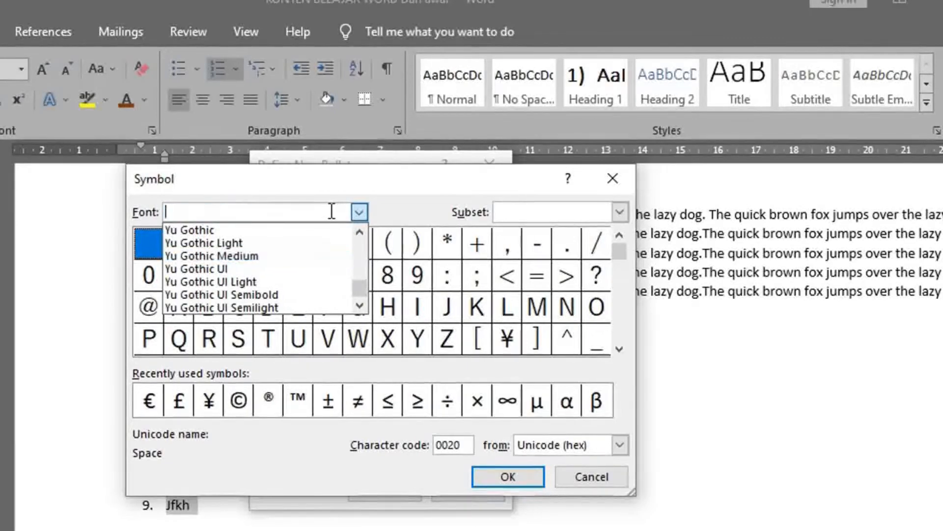
text(w)
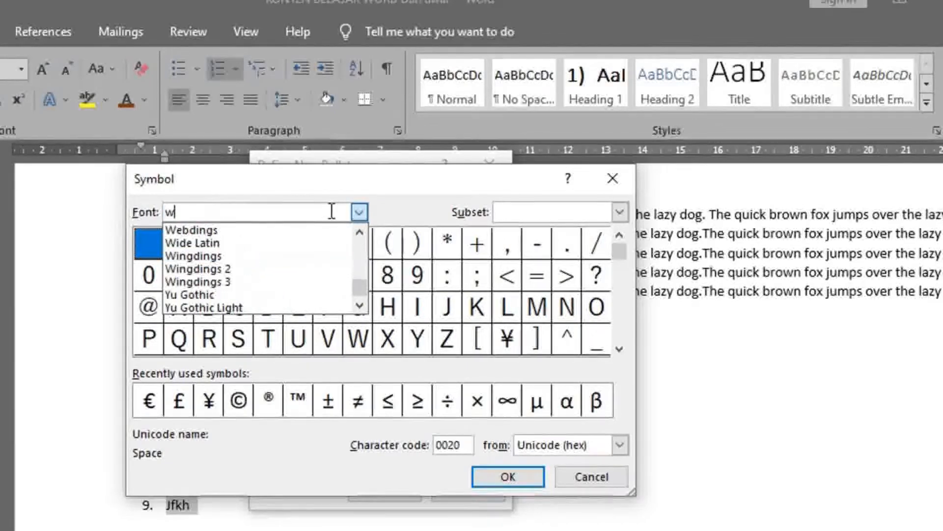
click(192, 228)
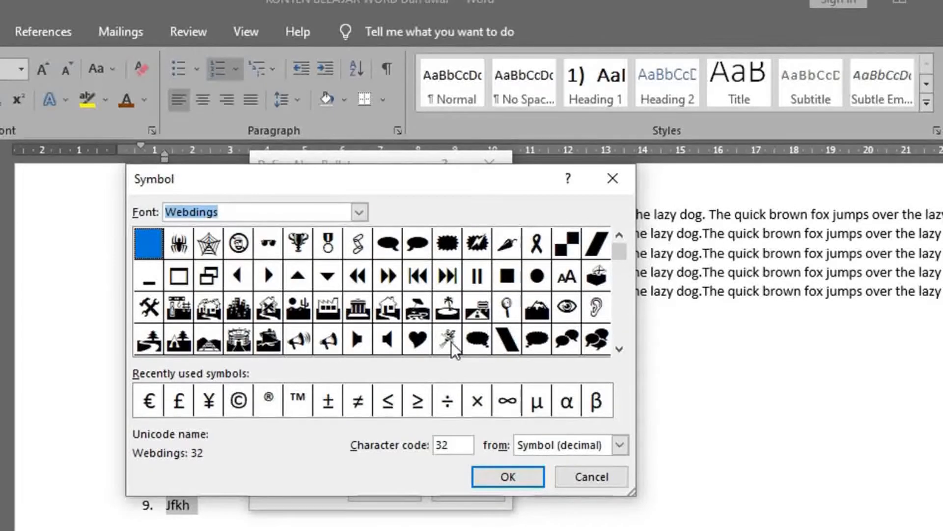
click(419, 339)
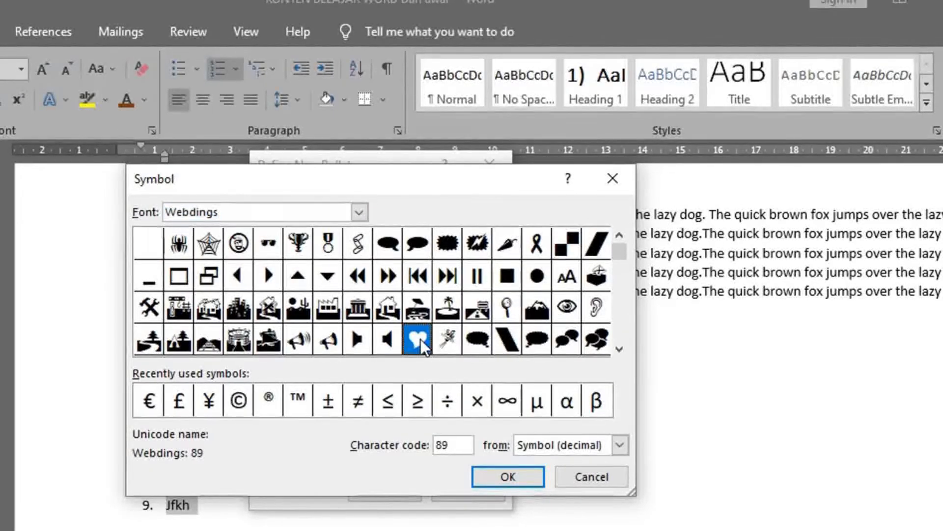
click(507, 473)
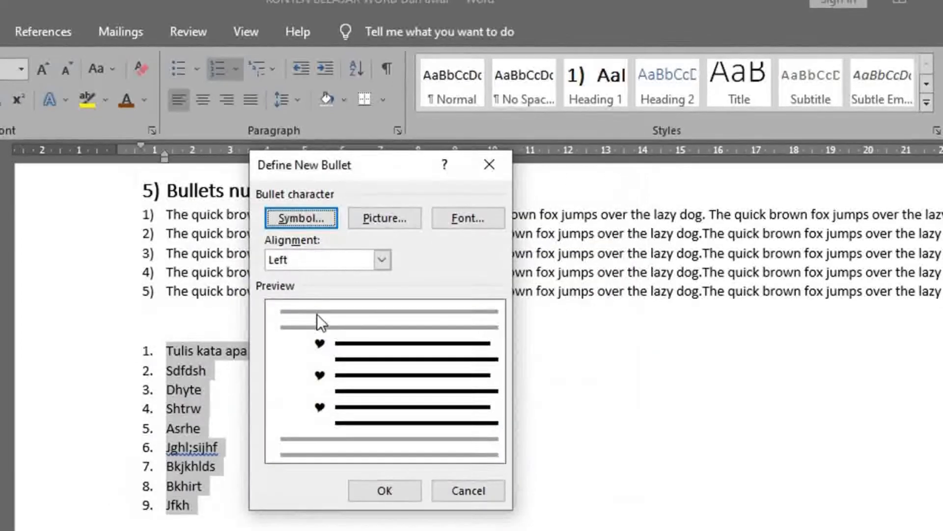
click(396, 493)
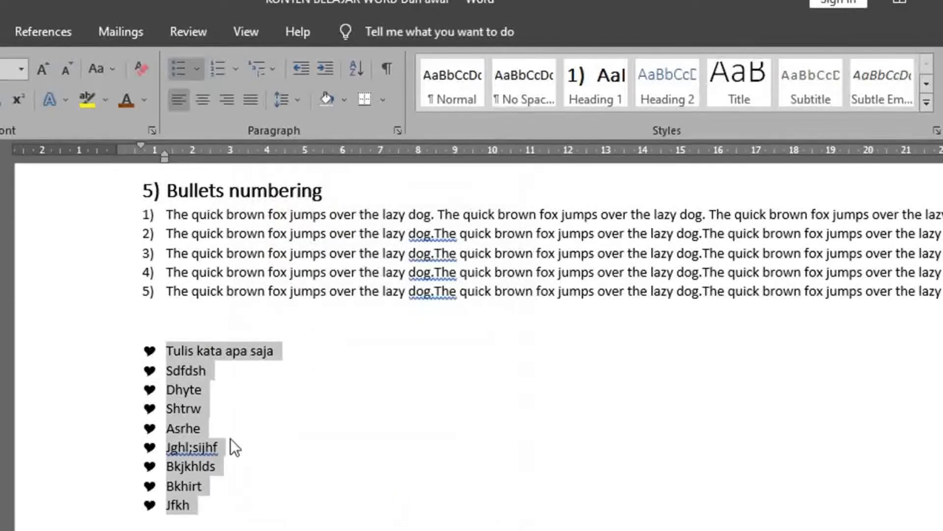
click(313, 459)
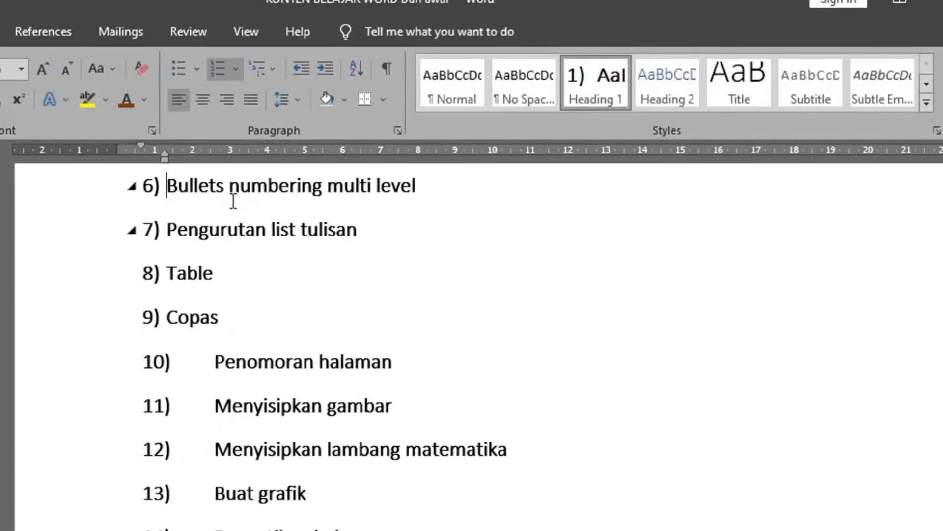
Add blank space below the heading "Bullets numbering multi level" and place the cursor there.
key(Return)
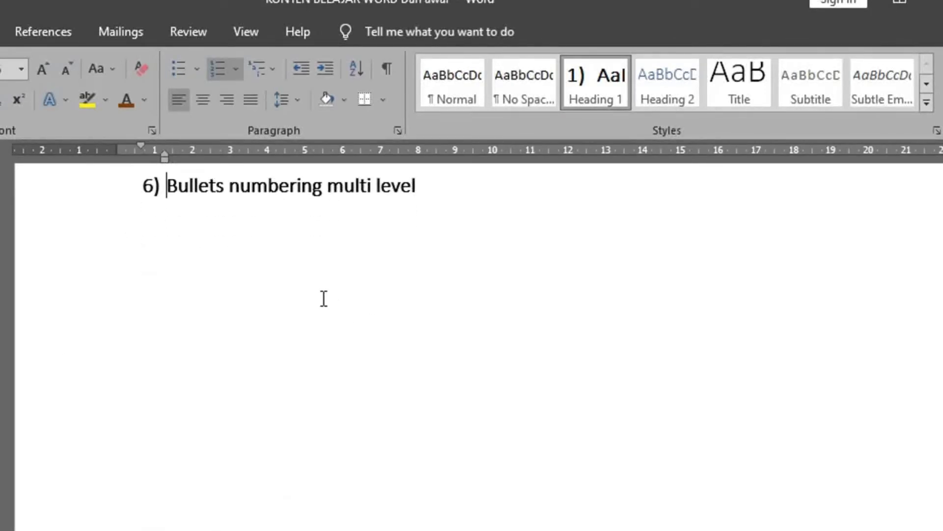
click(324, 299)
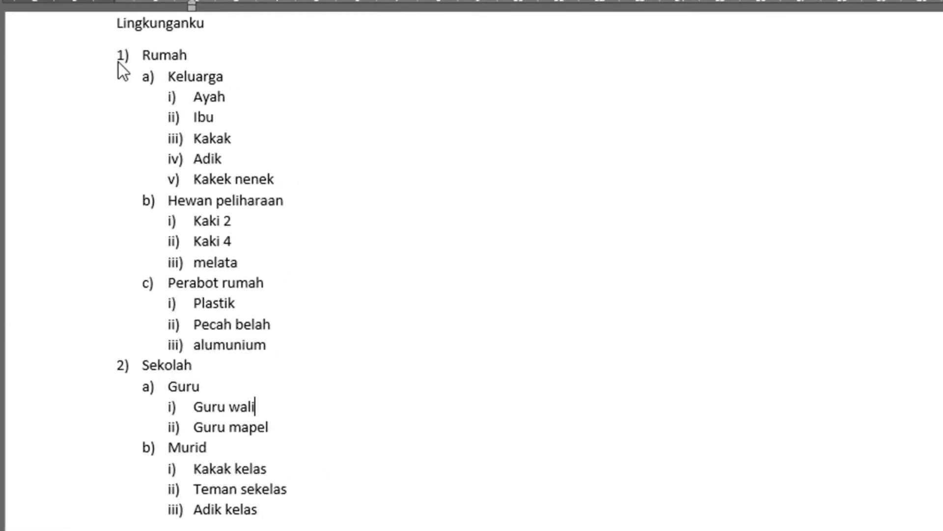
Examine the numbering levels of the Lingkunganku list, from the main items Rumah and Sekolah to the sub-item Keluarga.
click(120, 55)
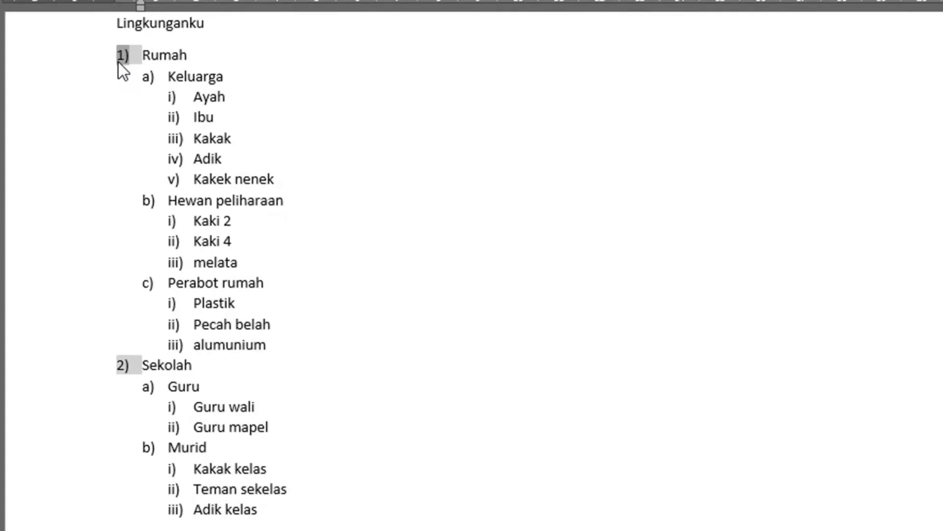
click(129, 108)
click(75, 57)
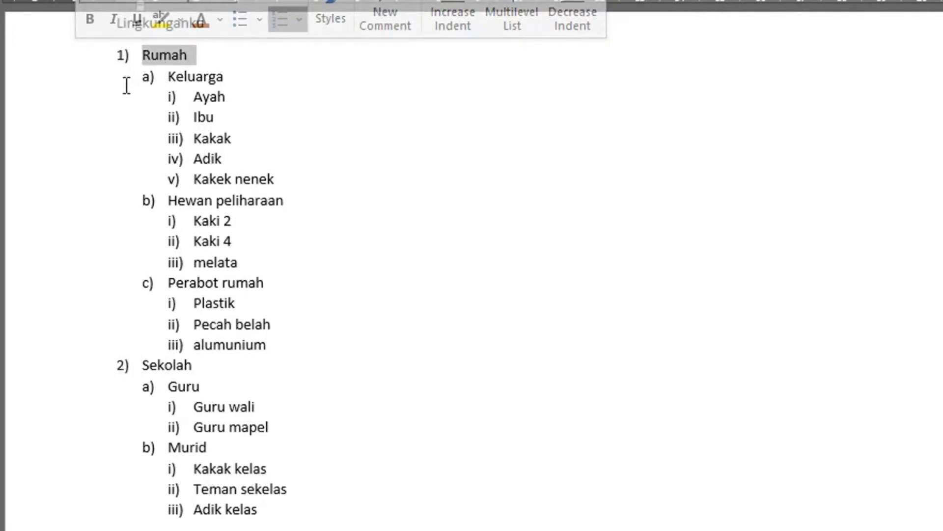
click(89, 382)
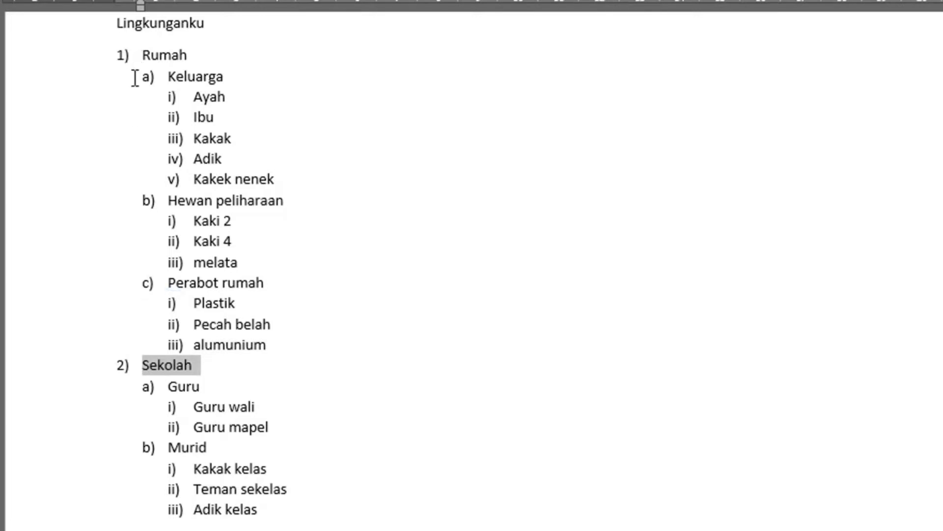
click(74, 96)
click(73, 81)
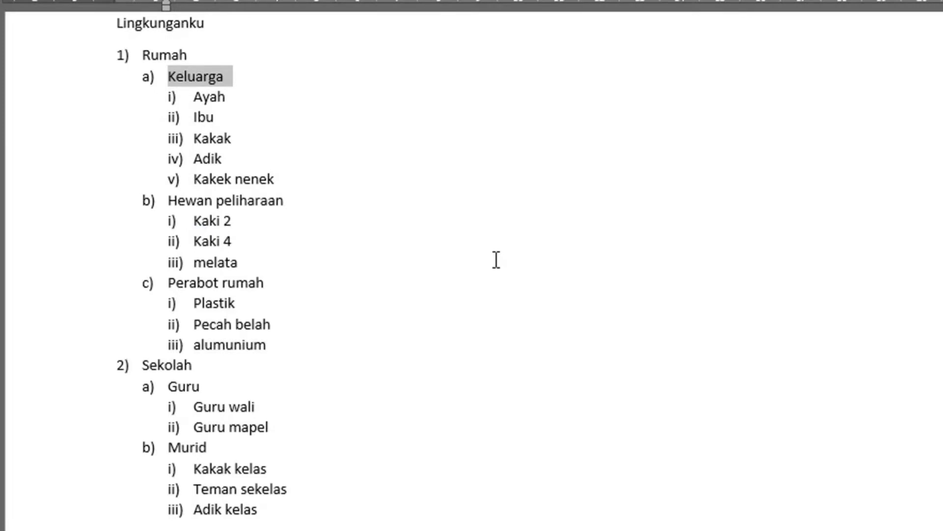
click(314, 258)
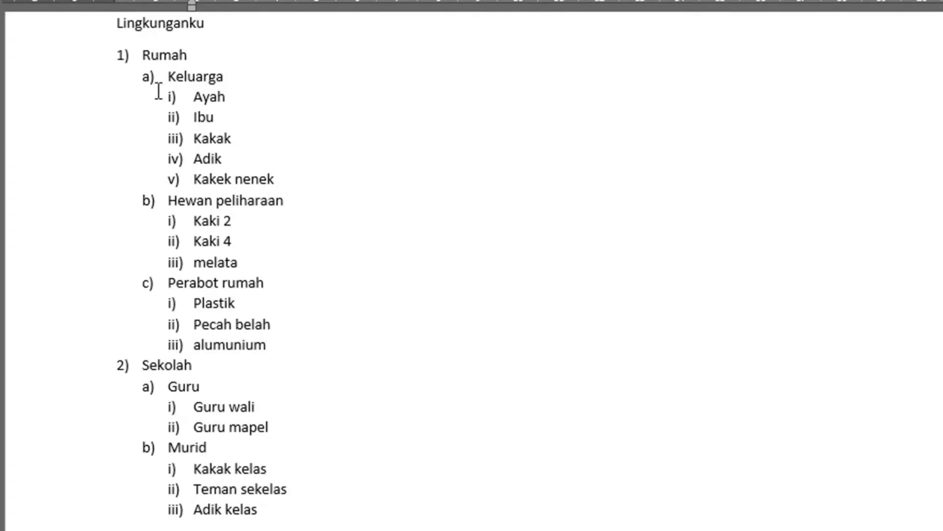
Copy the whole multilevel list from Rumah to Adik kelas into a new document and clear the copy's formatting.
mouse_move(118, 46)
mouse_down()
mouse_move(333, 290)
mouse_move(320, 430)
mouse_move(332, 507)
mouse_up()
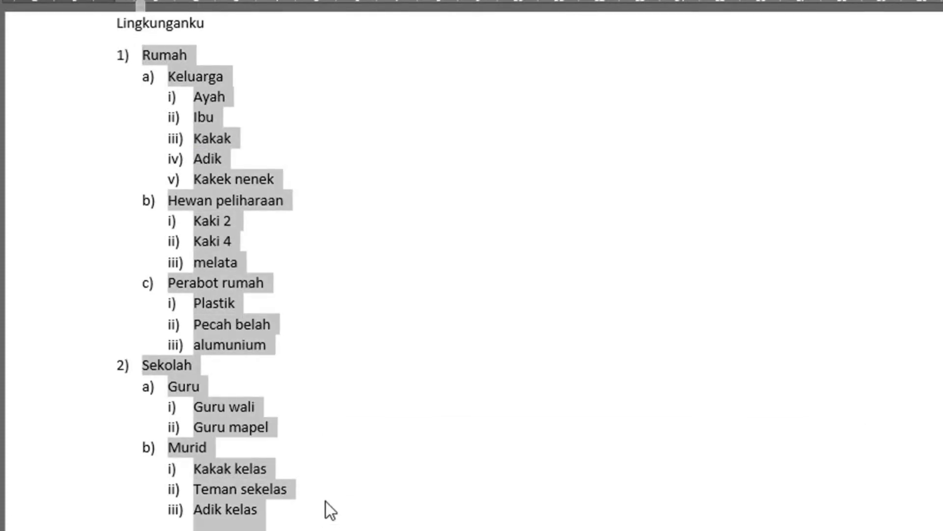
click(326, 501)
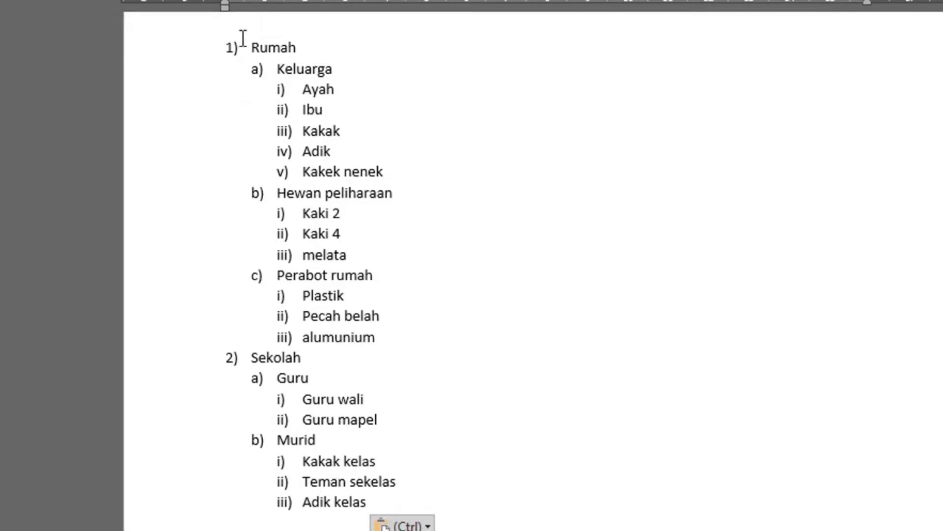
drag(244, 38, 470, 519)
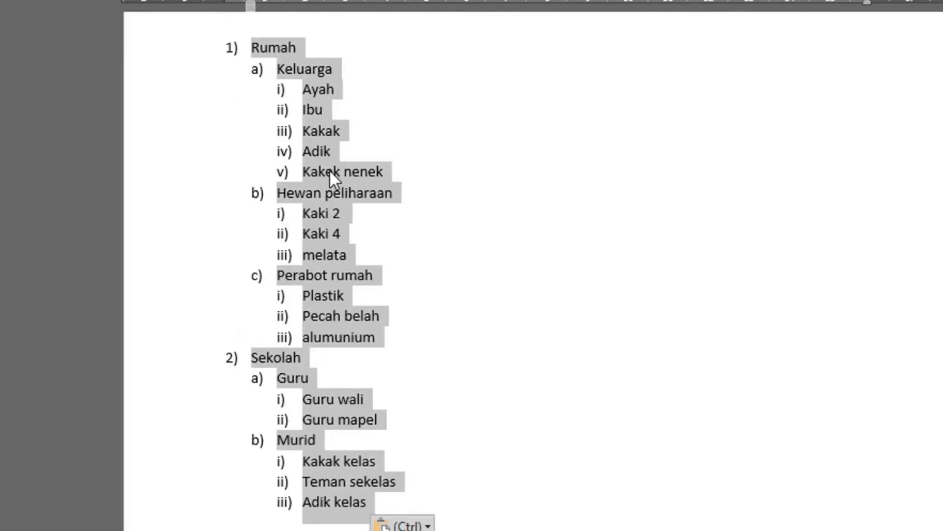
right_click(329, 170)
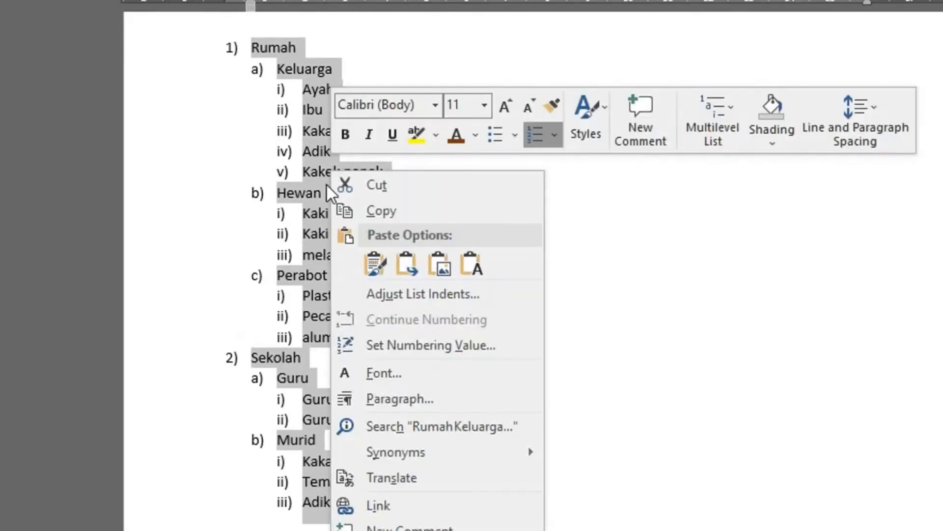
click(597, 125)
click(597, 126)
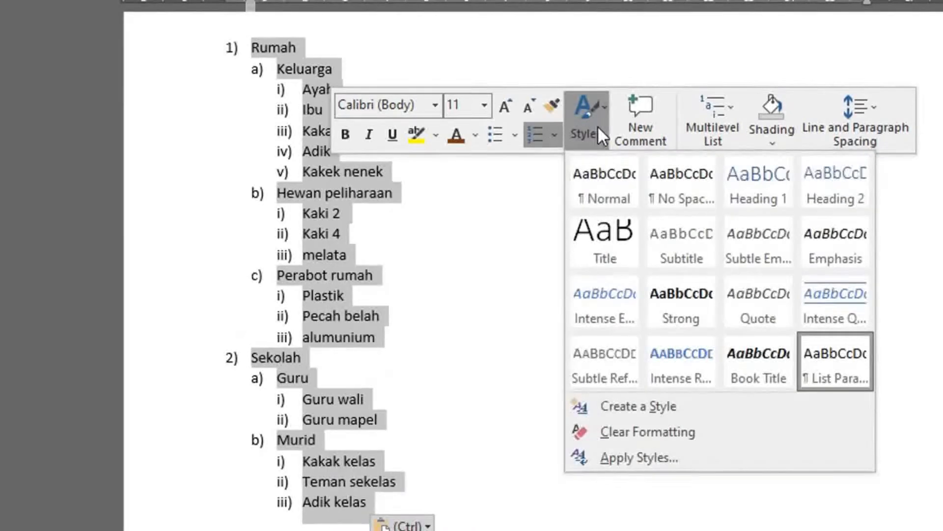
click(665, 433)
click(532, 292)
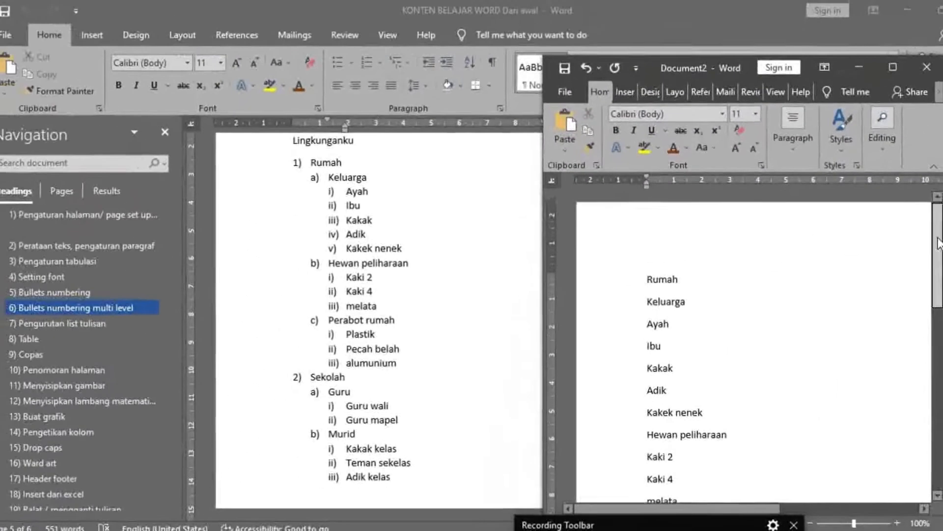
Select all the plain list text in Document2 and maximize that document's window.
drag(939, 242, 939, 257)
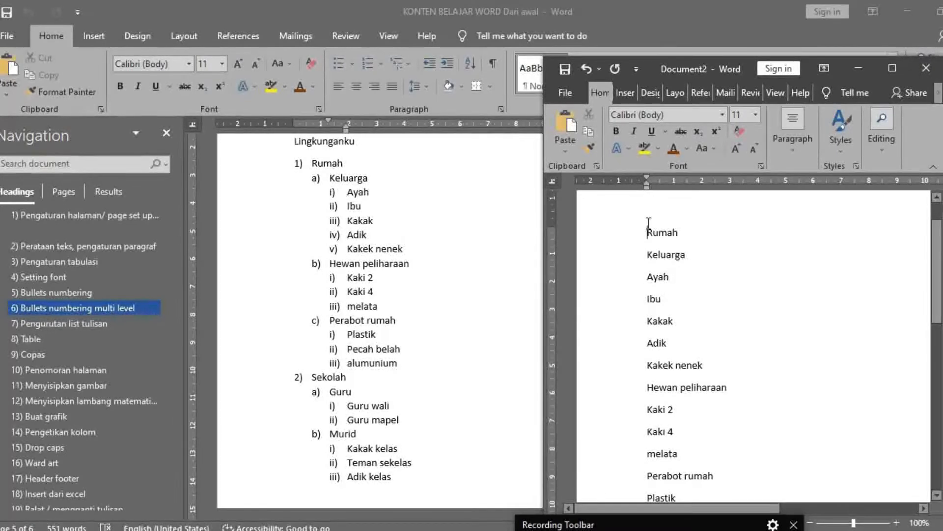
key(ctrl+a)
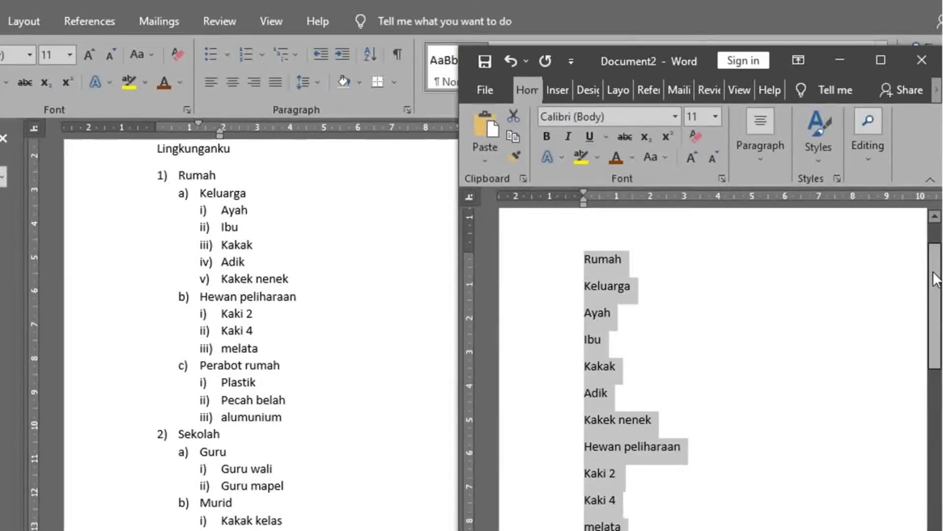
scroll(932, 363, down, 8)
scroll(932, 344, up, 5)
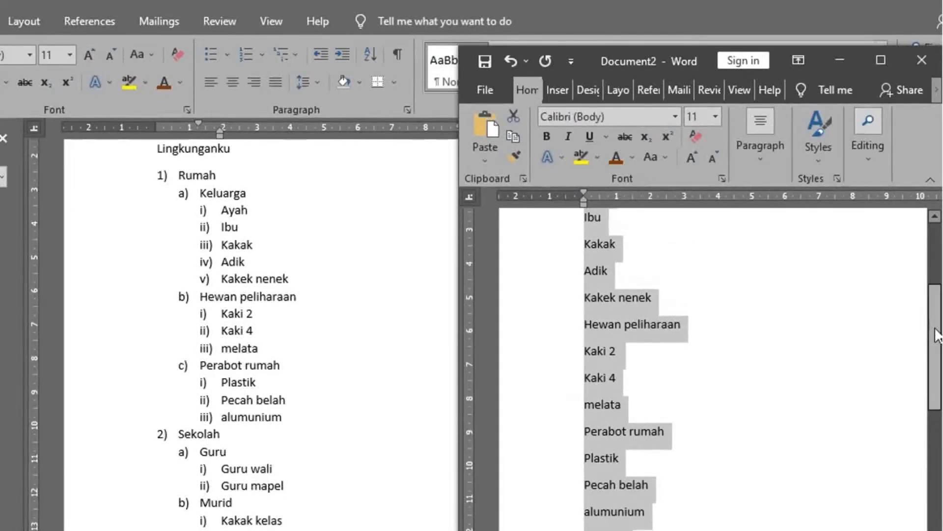
scroll(931, 318, up, 3)
drag(939, 281, 939, 284)
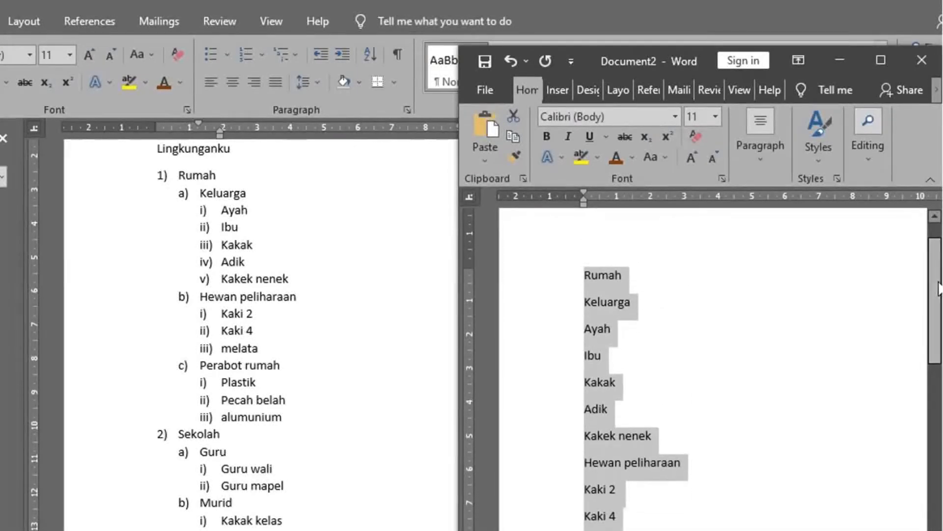
click(881, 60)
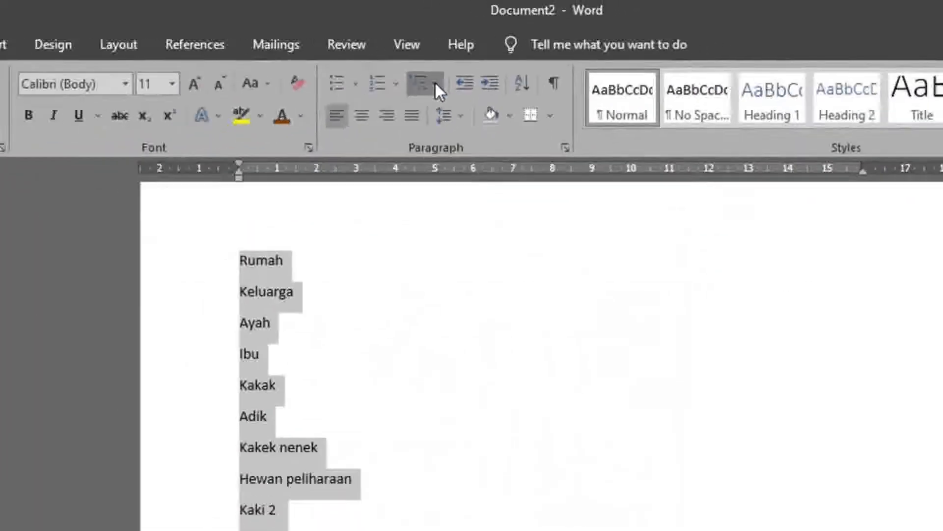
Try defining a new multilevel list with I, II, III numbering for level 1 and 1, 2, 3 for level 2.
click(284, 148)
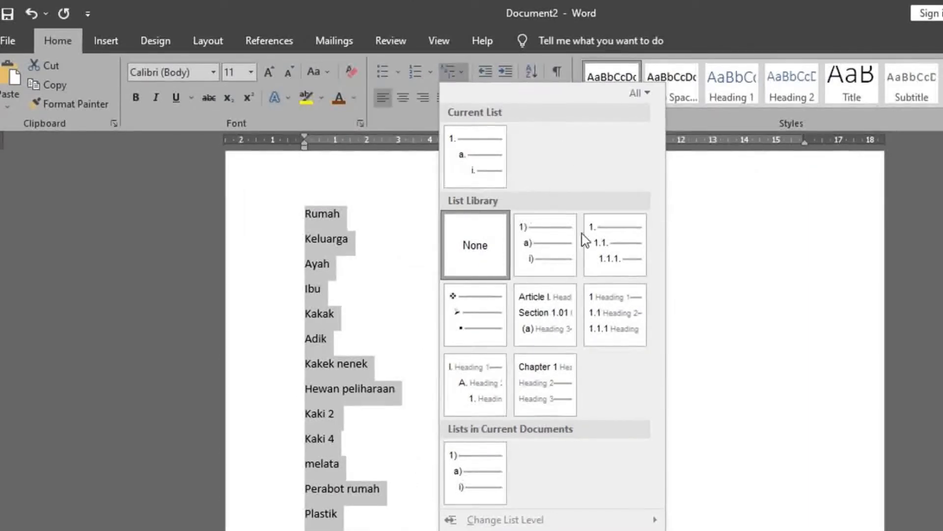
mouse_move(538, 263)
click(521, 530)
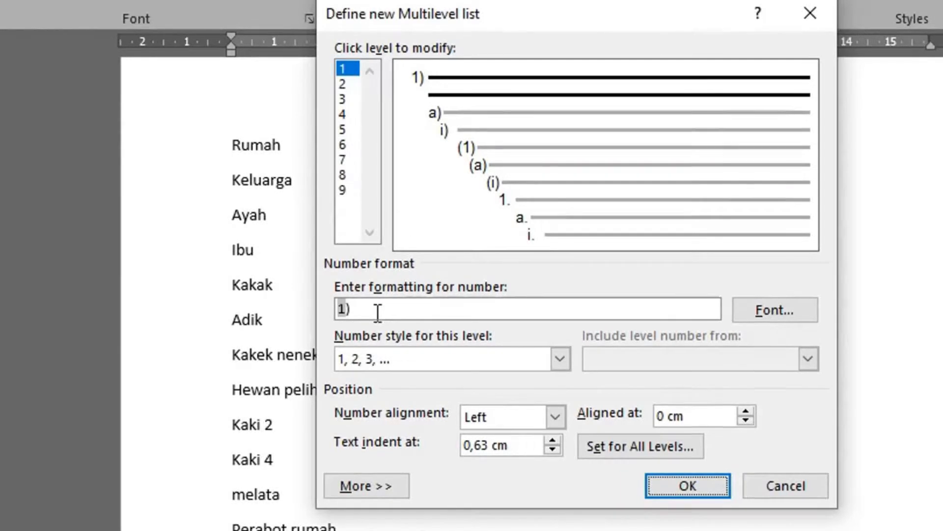
click(566, 362)
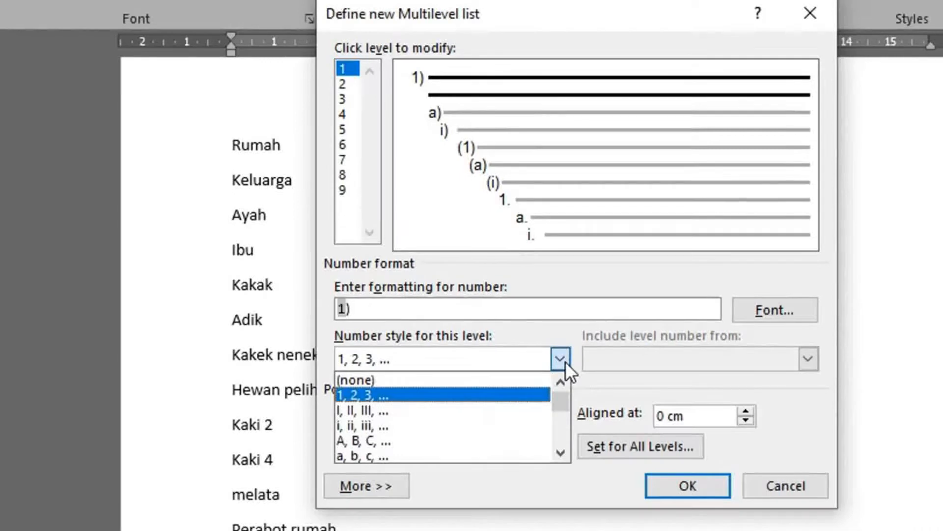
click(437, 411)
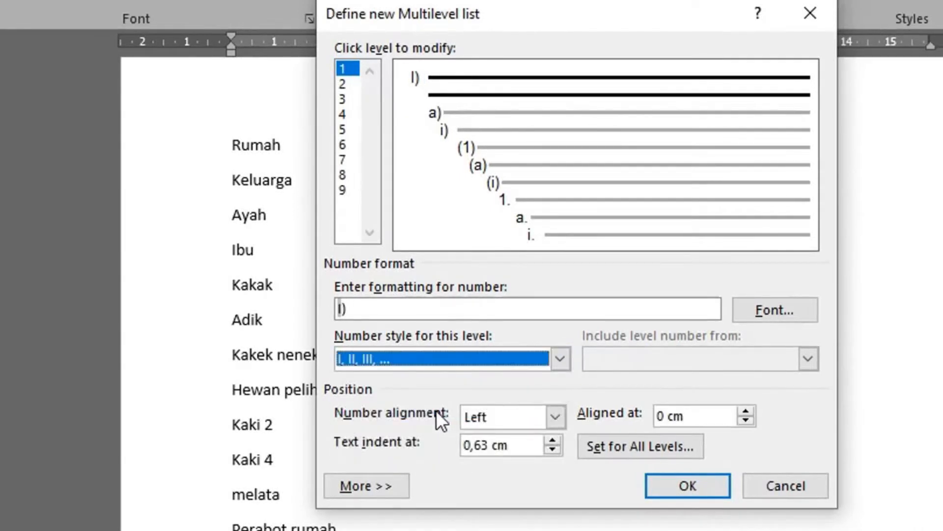
click(343, 84)
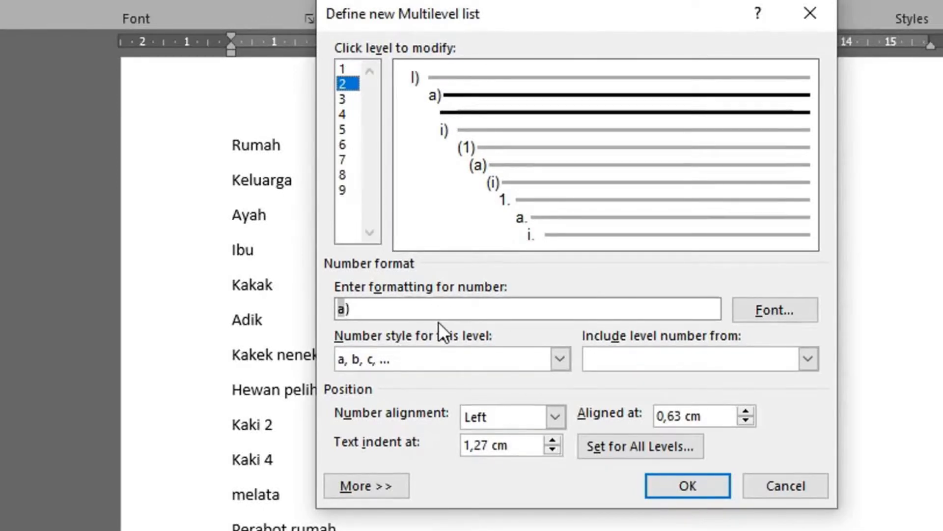
click(559, 358)
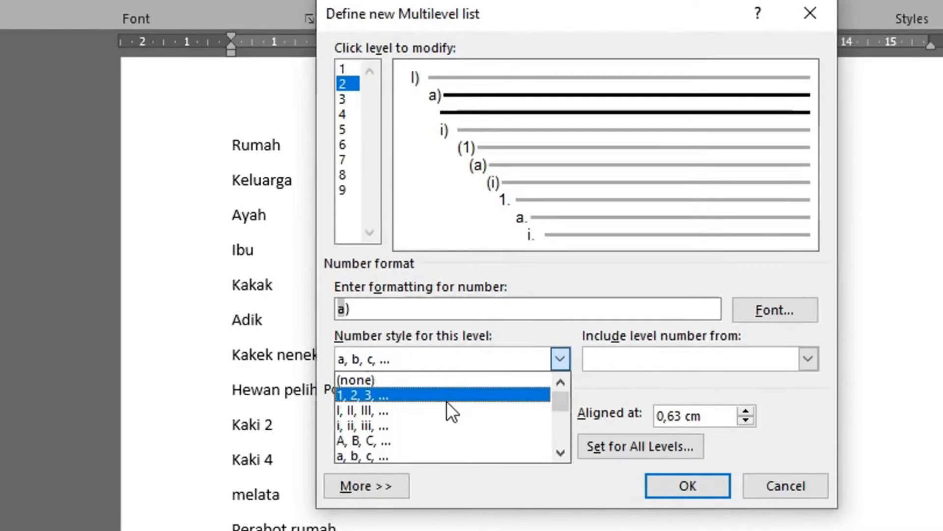
click(375, 395)
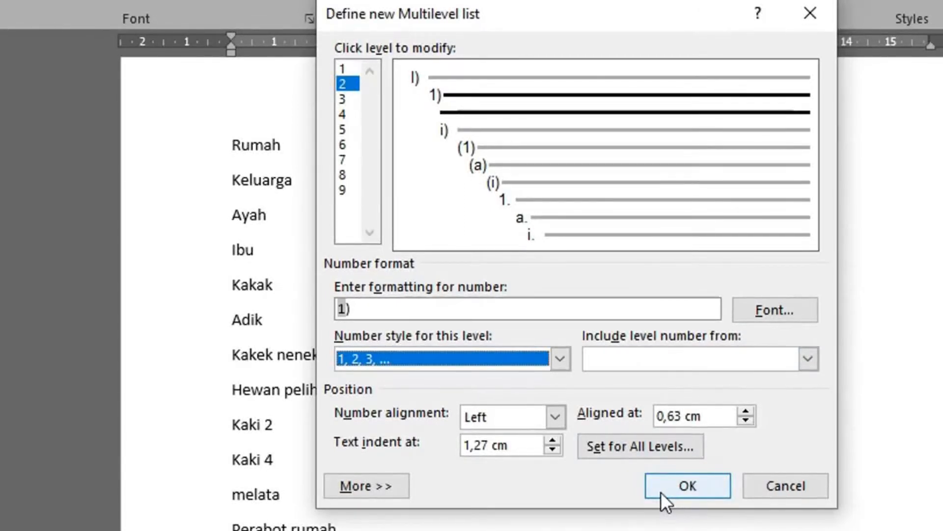
click(800, 485)
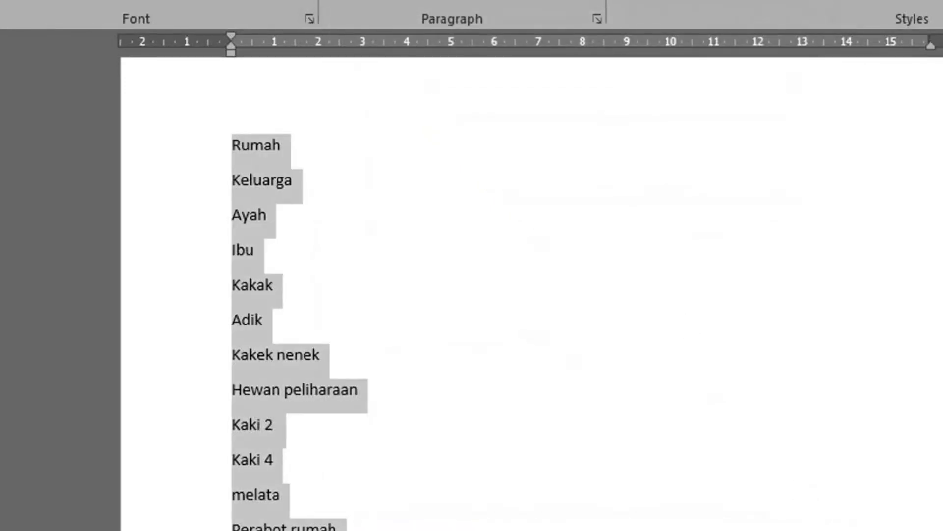
Apply the 1), a), i) multilevel numbering to the selected list and demote Keluarga through alumunium to the second level.
click(447, 1)
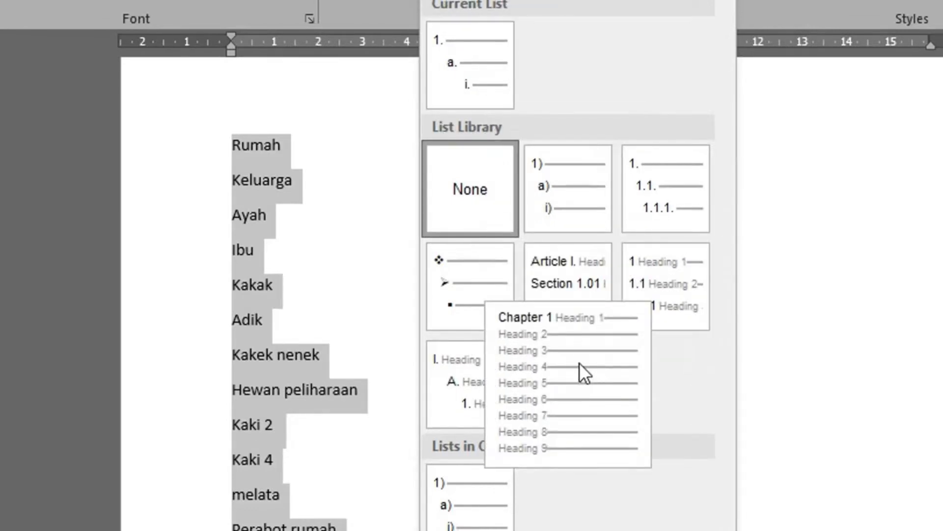
click(563, 193)
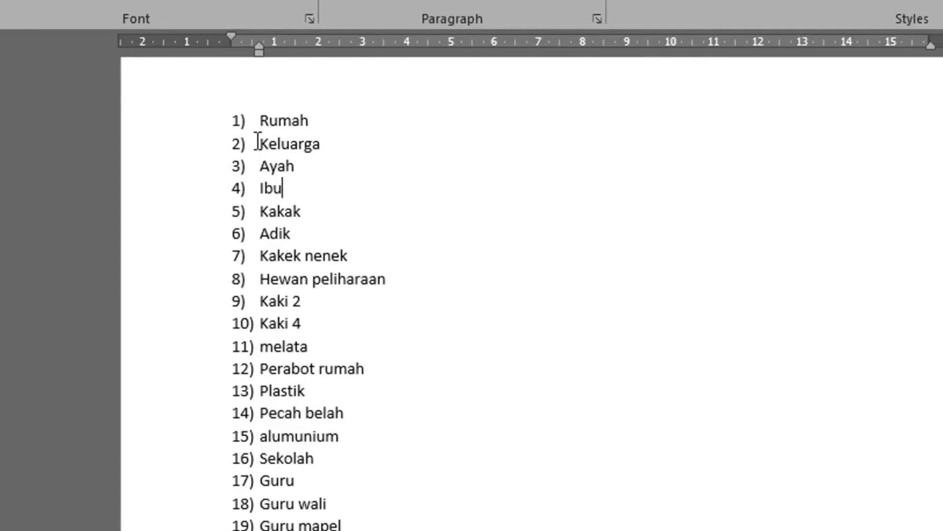
drag(257, 142, 291, 323)
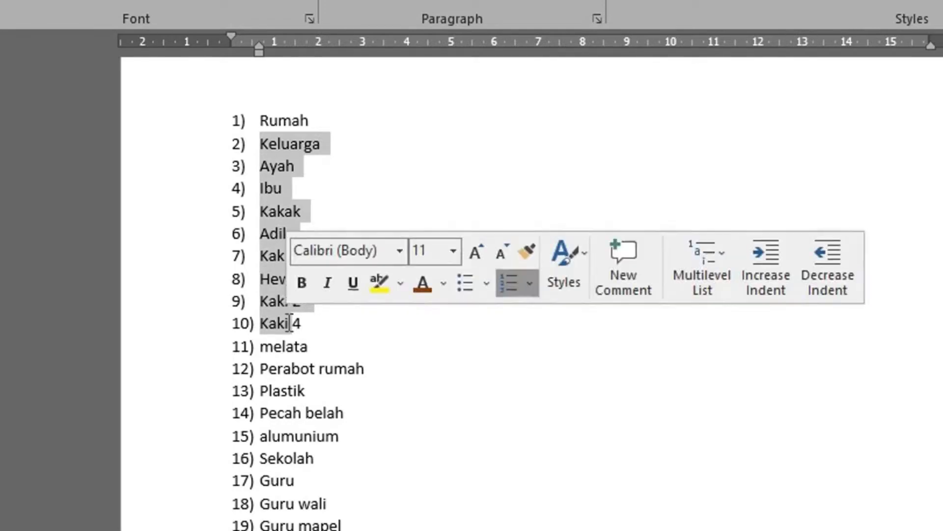
click(449, 347)
drag(259, 143, 410, 436)
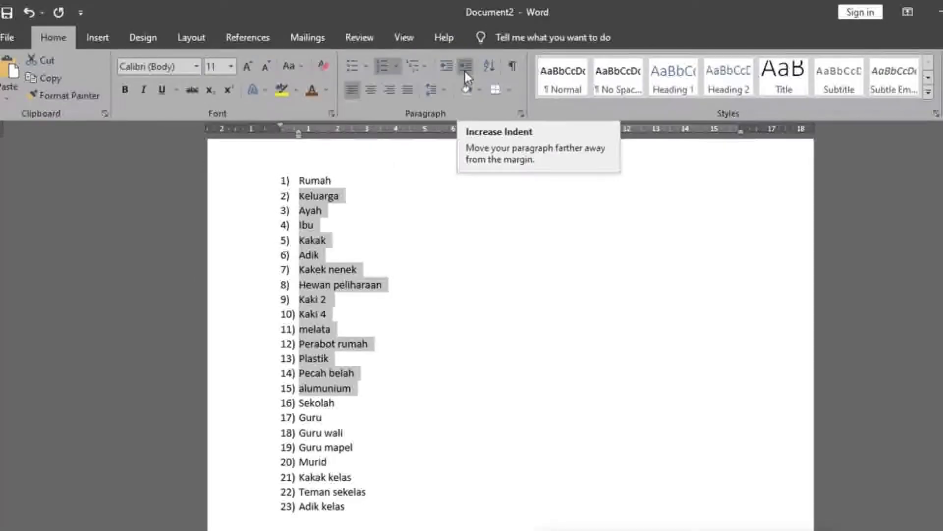
click(462, 66)
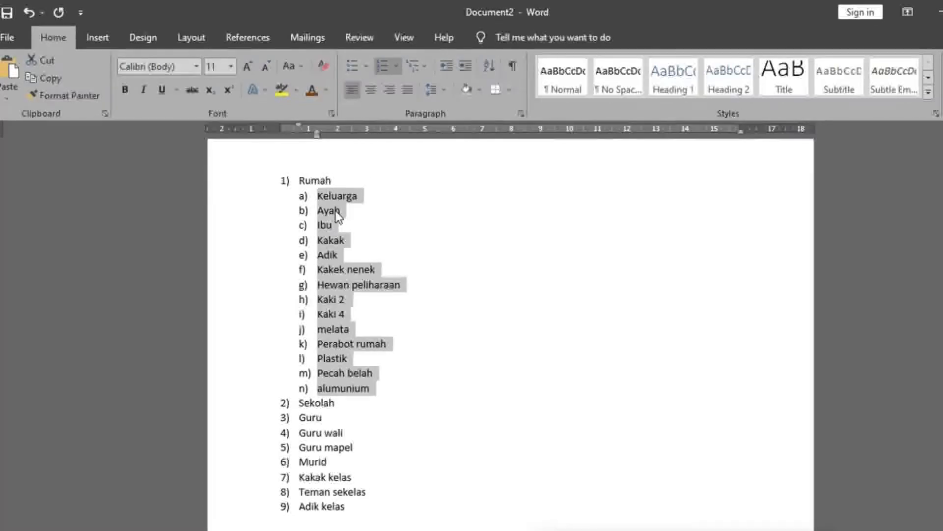
click(412, 231)
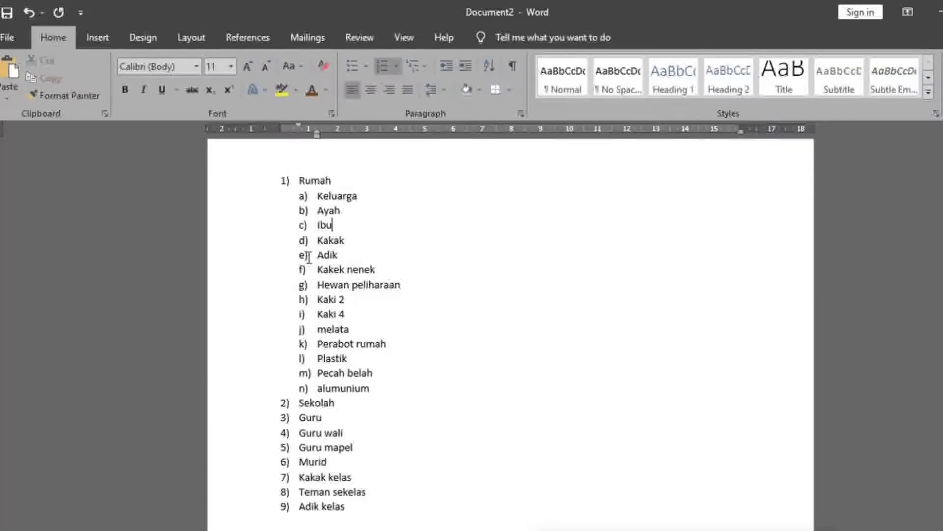
Demote Ayah through Kakek nenek under Keluarga and Kaki 2 through melata under Hewan peliharaan to the third level.
click(316, 210)
drag(328, 246, 382, 270)
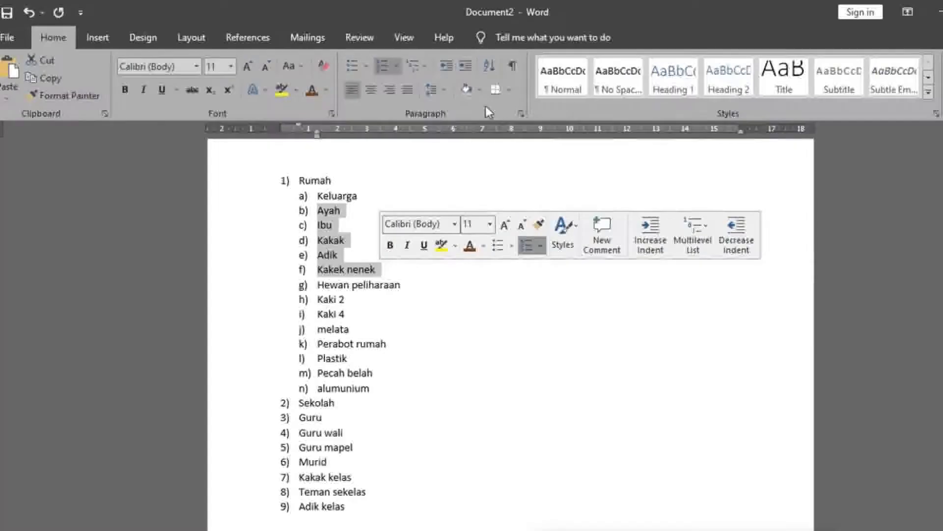
click(465, 67)
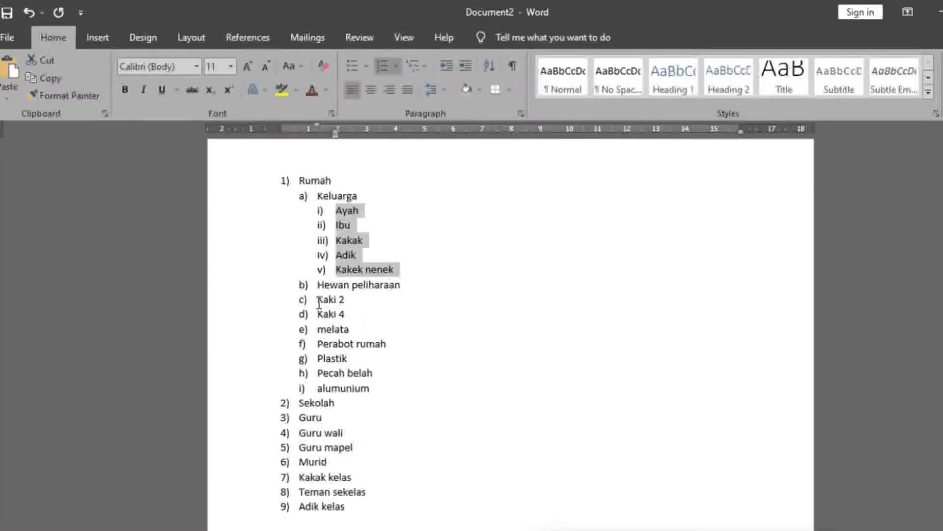
drag(318, 301, 346, 315)
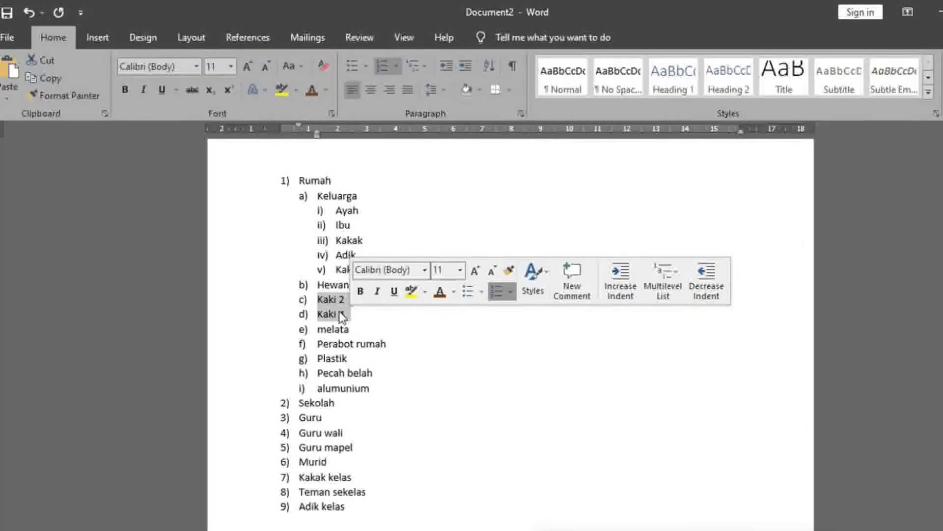
click(470, 67)
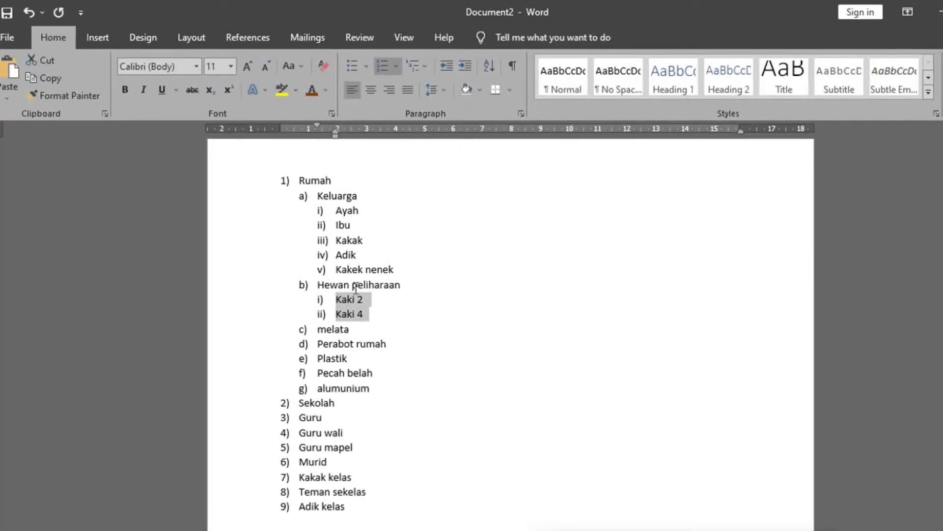
click(317, 329)
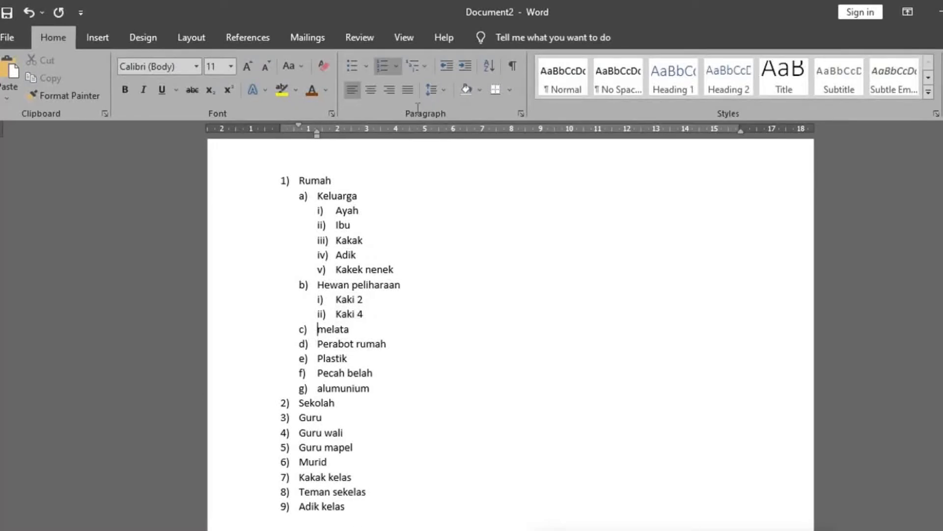
click(467, 61)
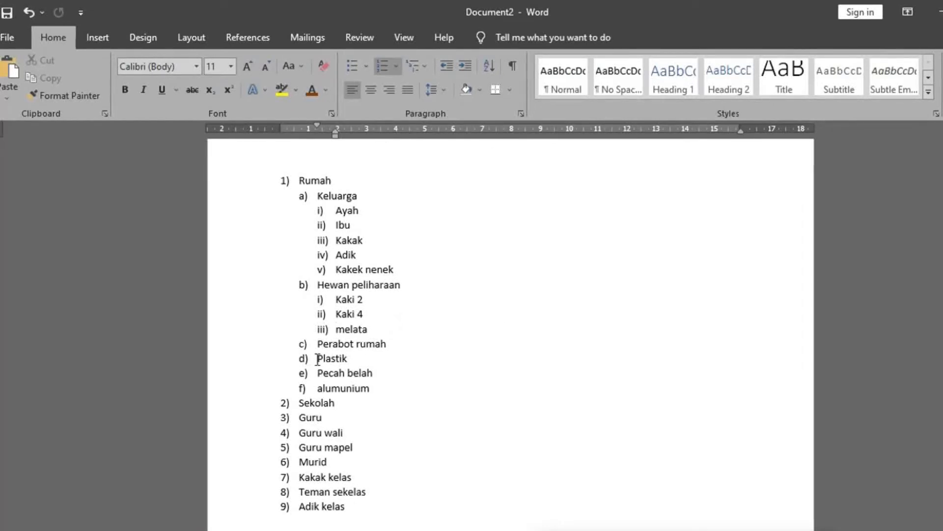
Demote Plastik, Pecah belah and alumunium to the third level under Perabot rumah.
drag(317, 360, 381, 392)
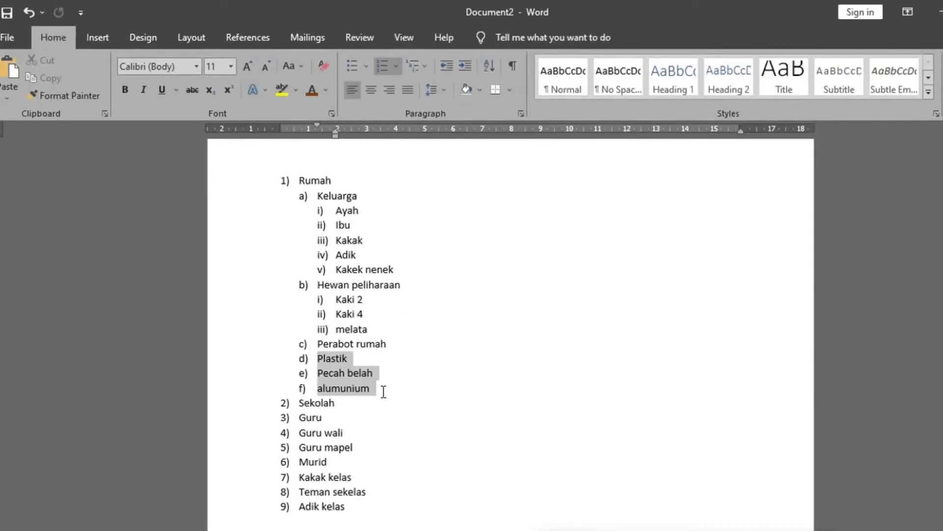
click(464, 67)
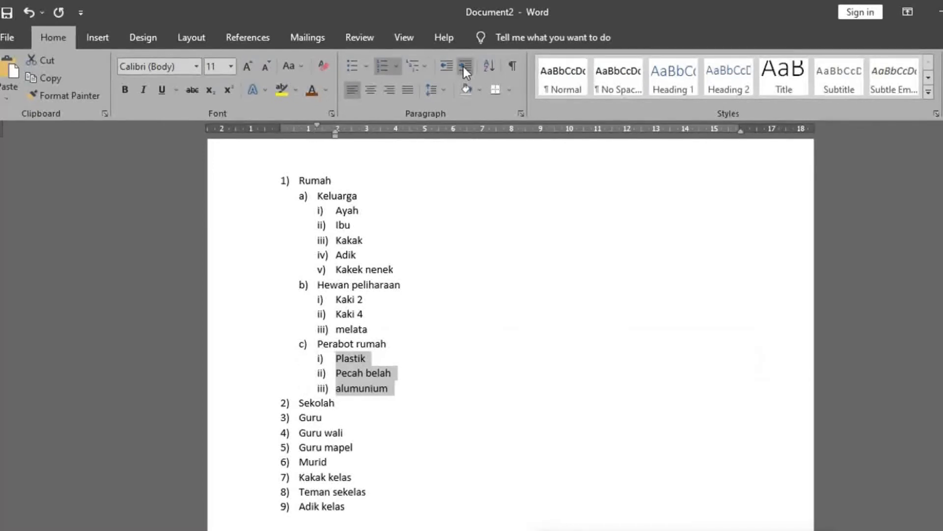
click(464, 309)
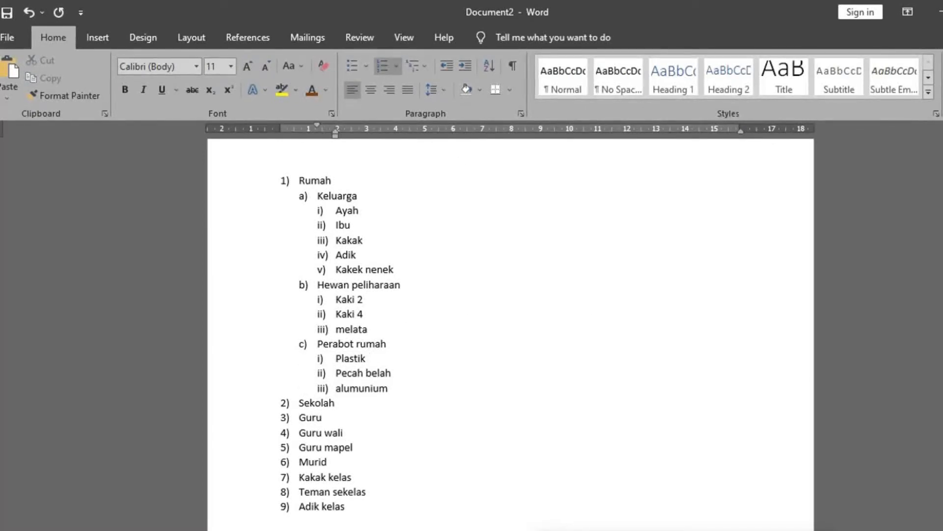
Demote the items from Guru to Adik kelas to the second level under Sekolah.
scroll(456, 158, down, 5)
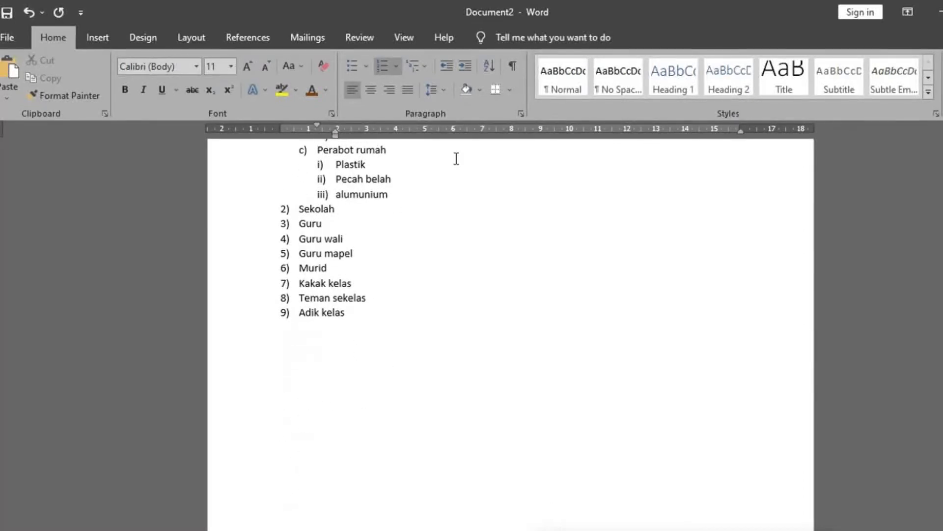
drag(299, 224, 379, 320)
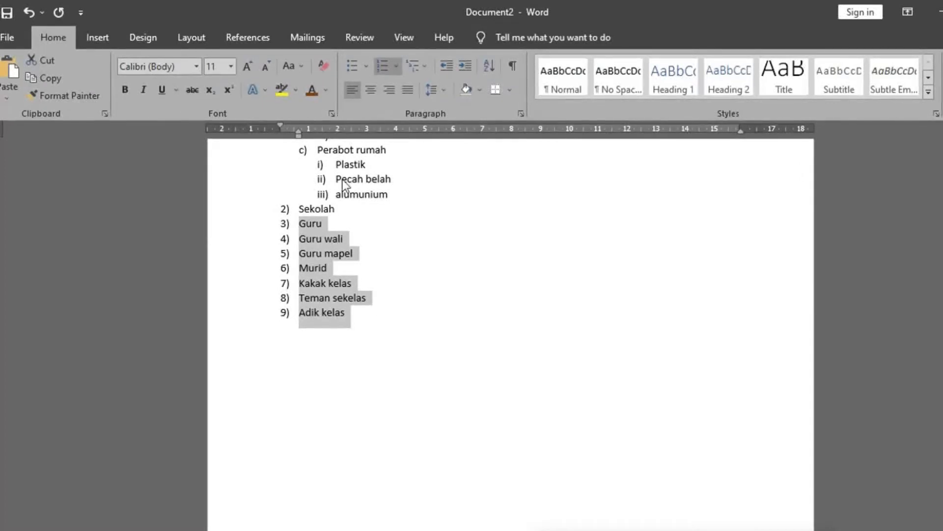
click(468, 65)
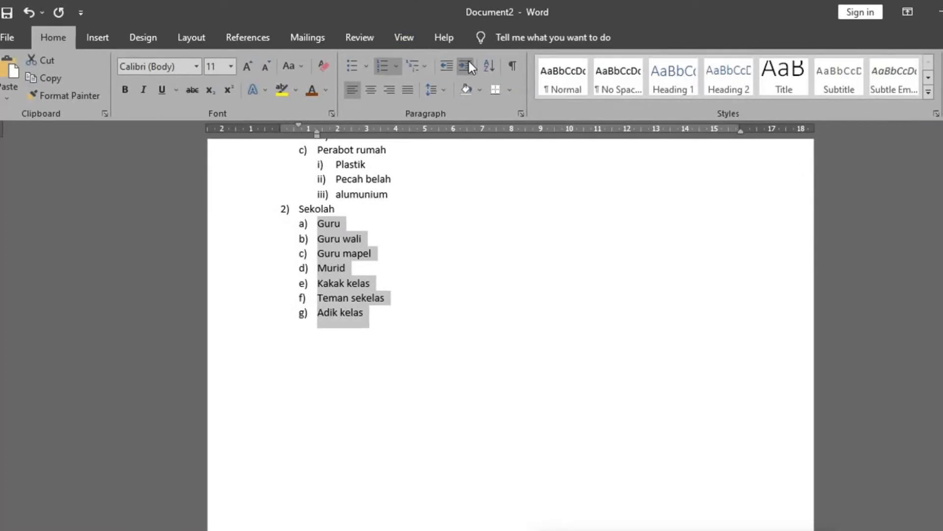
click(394, 230)
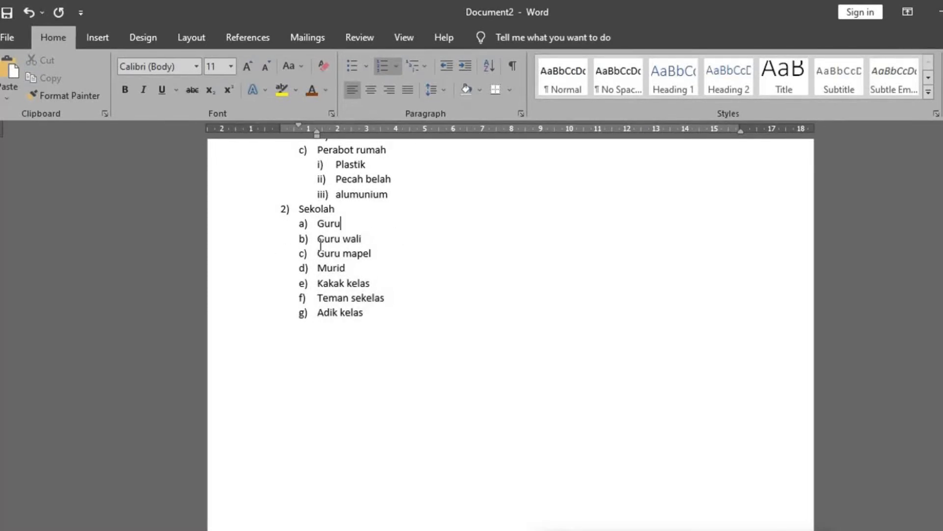
Demote Guru wali and Guru mapel under Guru, and Kakak kelas through Adik kelas under Murid, to the third level.
drag(320, 236, 379, 257)
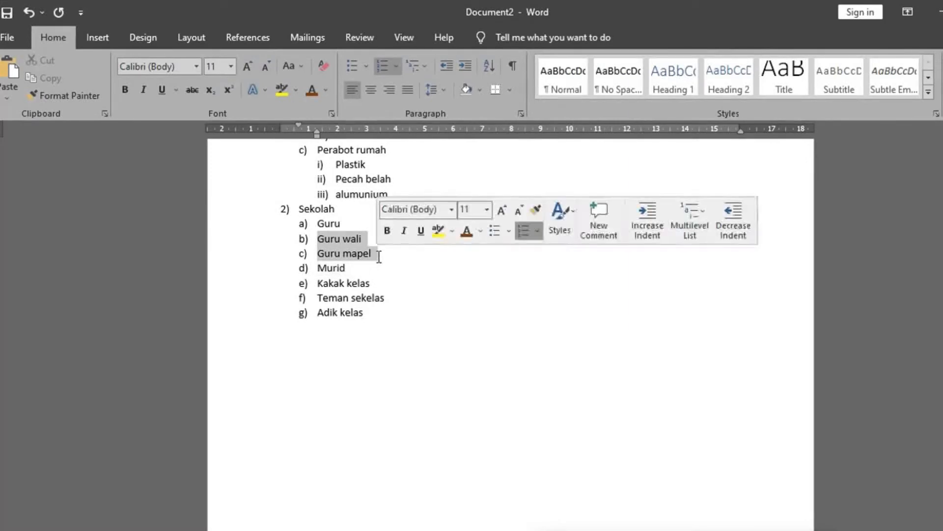
click(470, 67)
click(461, 251)
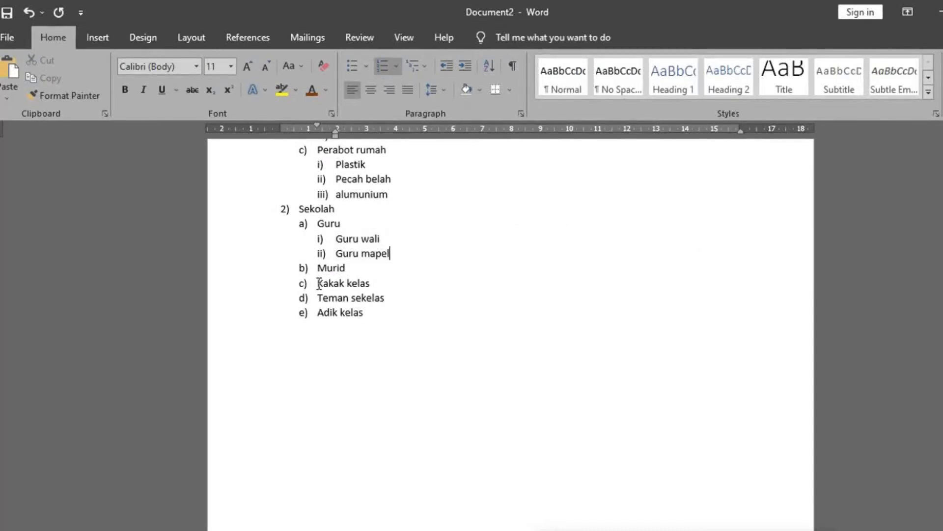
drag(318, 284, 354, 316)
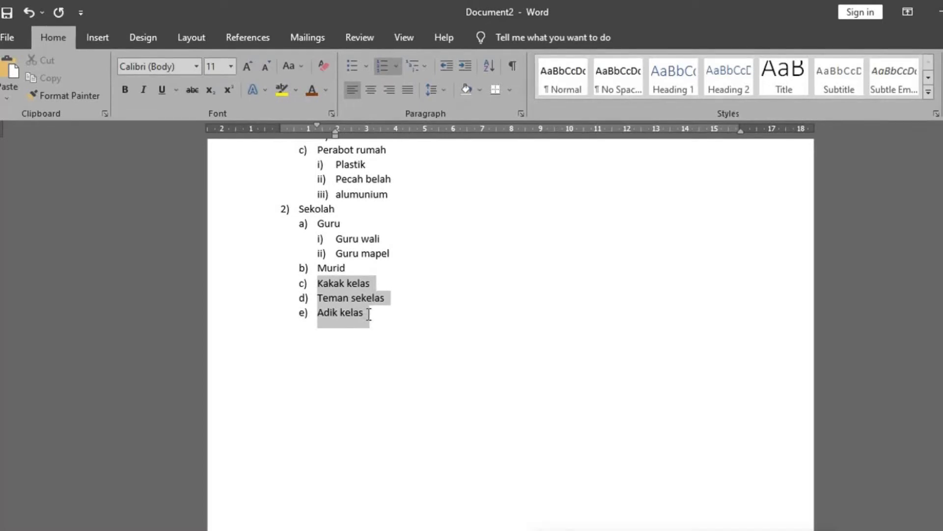
click(466, 66)
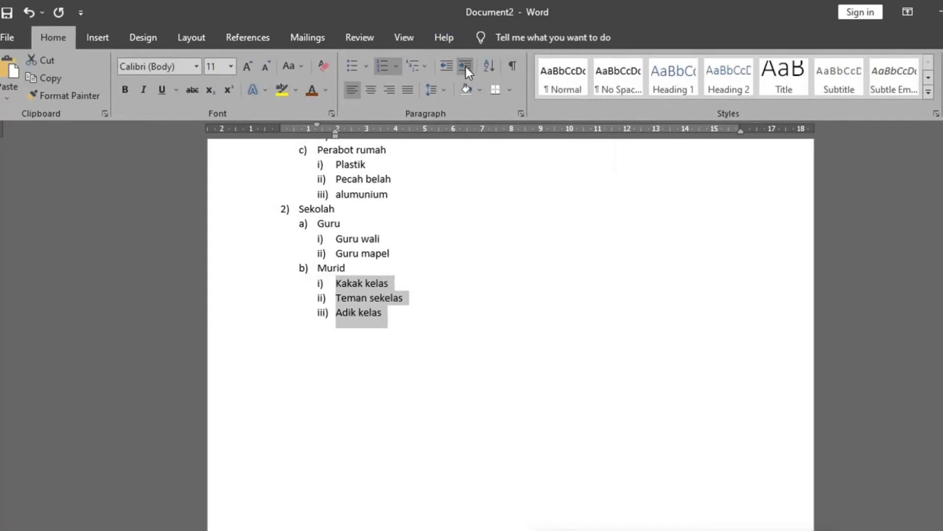
click(525, 271)
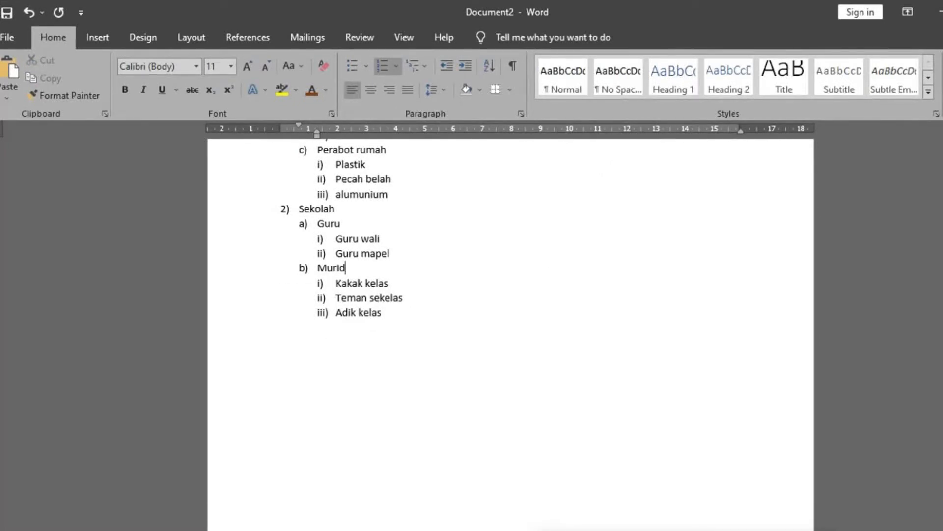
Restore the Document2 window to a smaller size and compare its numbered list with the original Lingkunganku list.
click(942, 12)
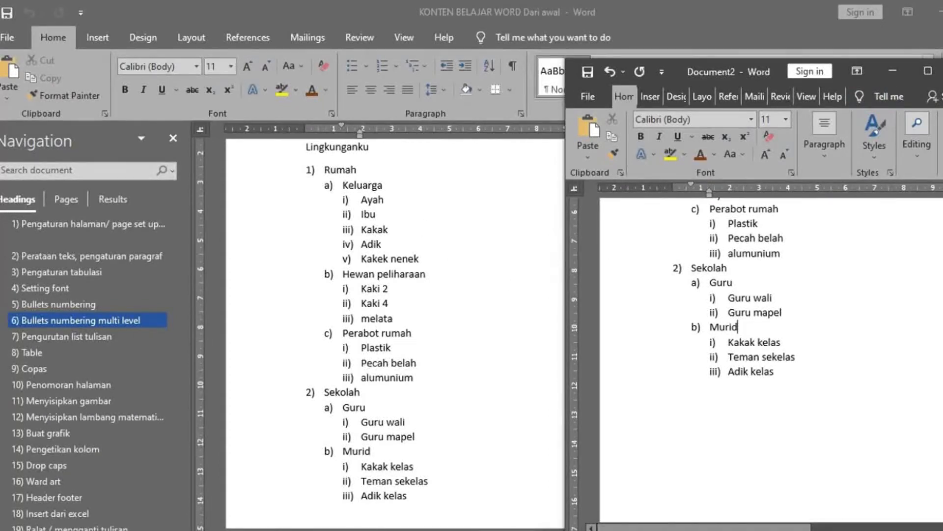
scroll(742, 359, up, 4)
scroll(742, 358, down, 1)
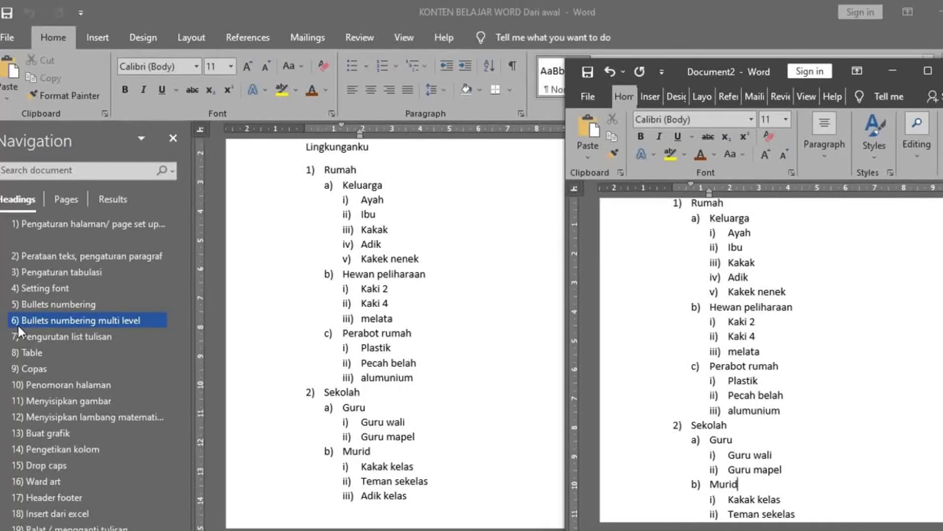
Paste the plain list below the heading 7) Pengurutan list tulisan and open the Sort Text options for all its items.
click(36, 338)
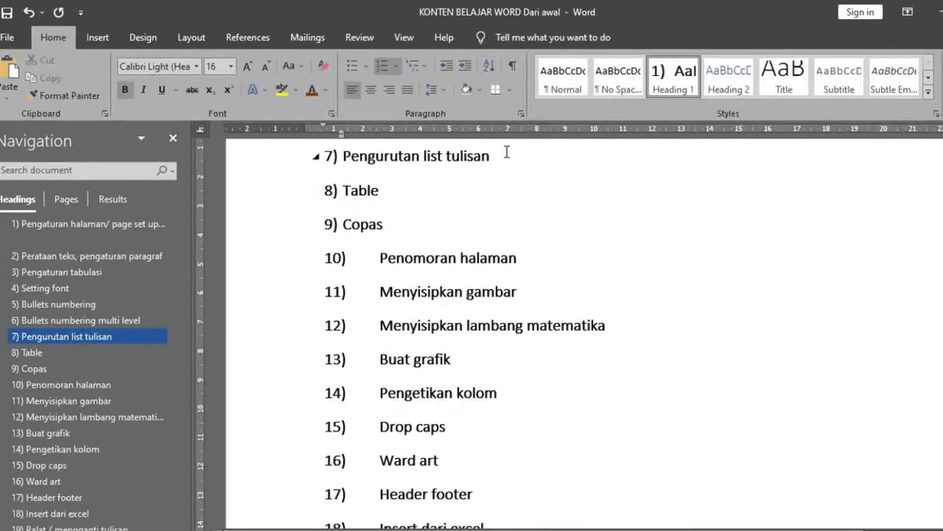
key(Return)
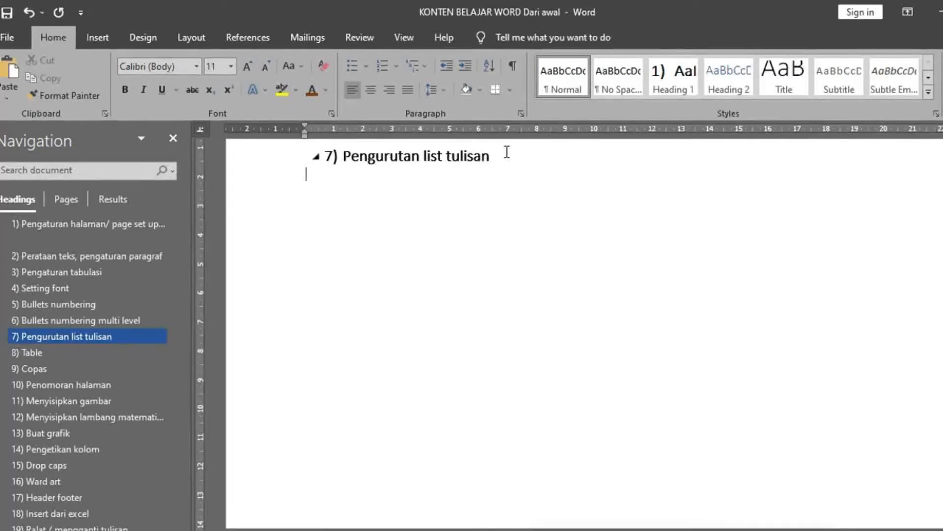
key(ctrl+v)
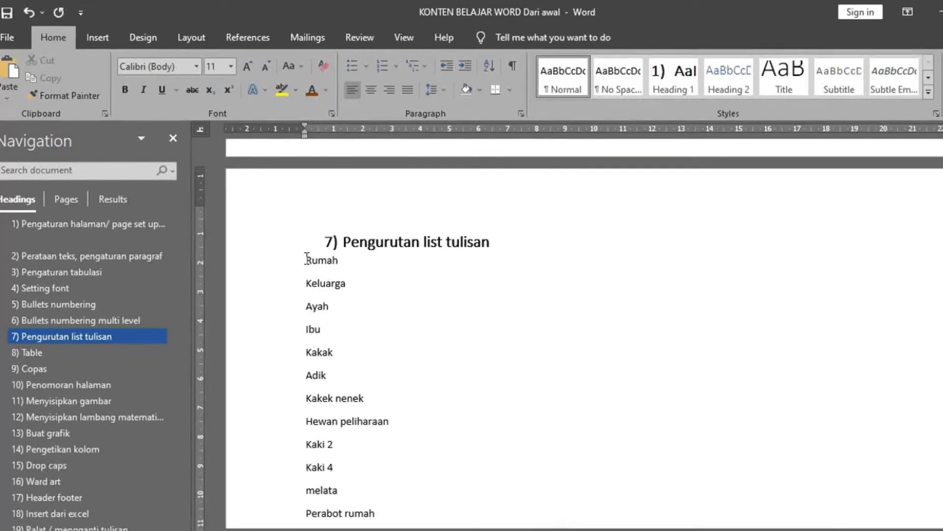
drag(305, 258, 400, 249)
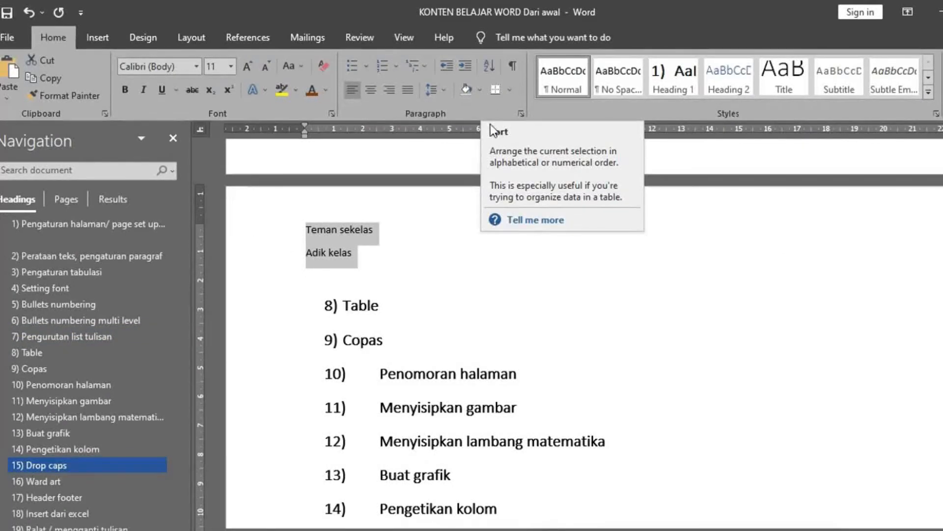
click(488, 66)
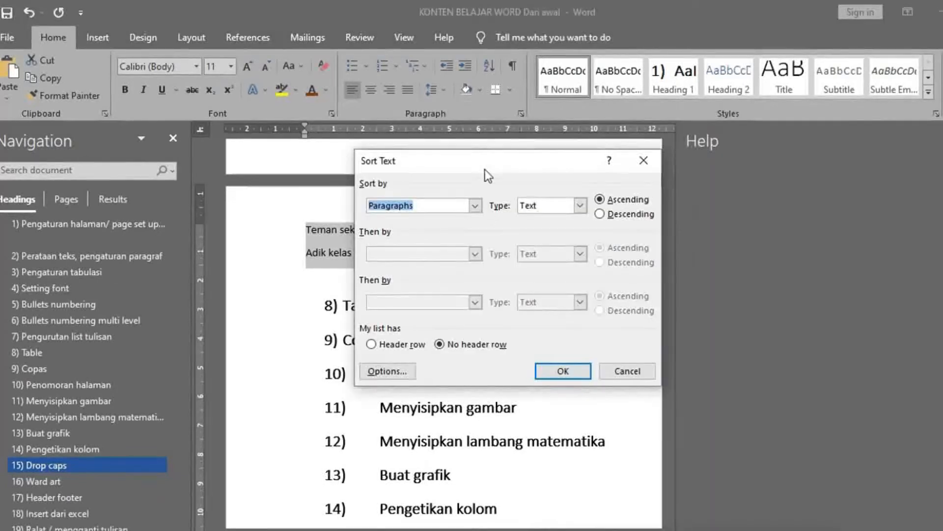
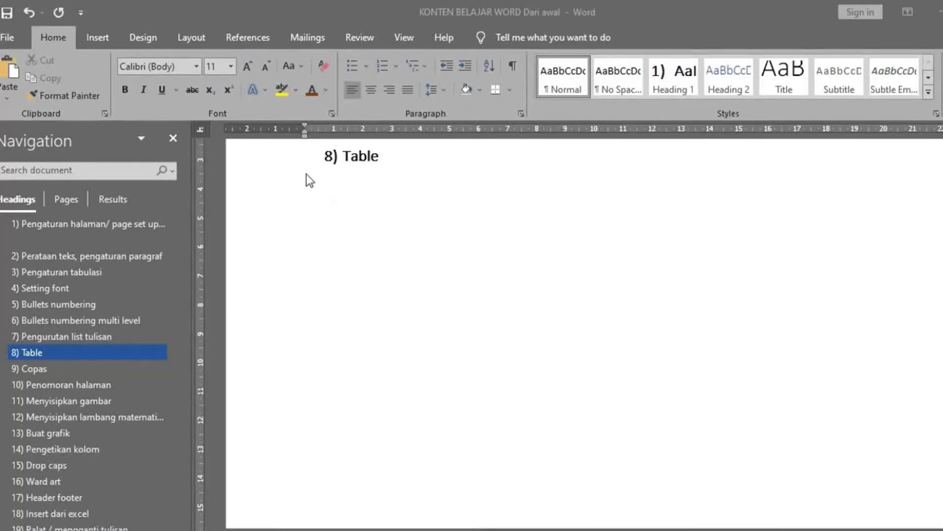
Insert a table with 4 columns and 3 rows below the heading 8) Table, keeping the automatic fixed column width.
click(92, 37)
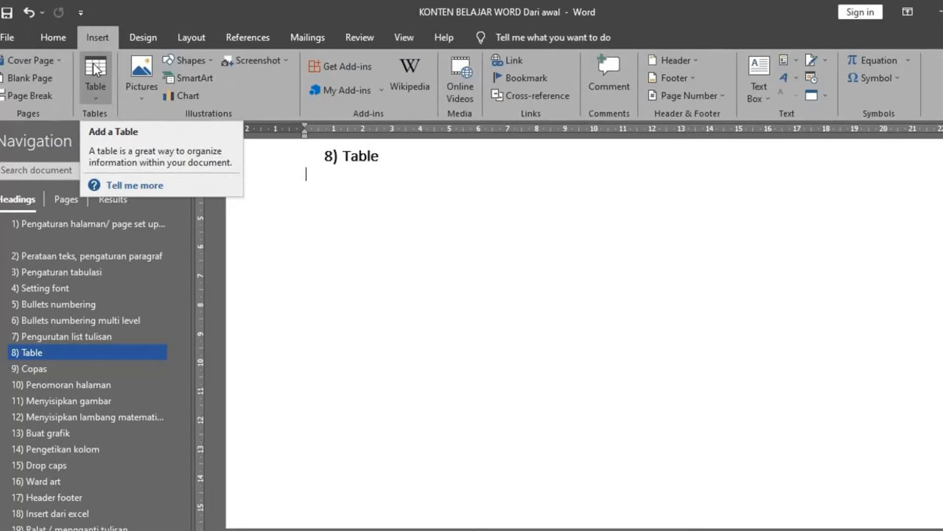
click(93, 101)
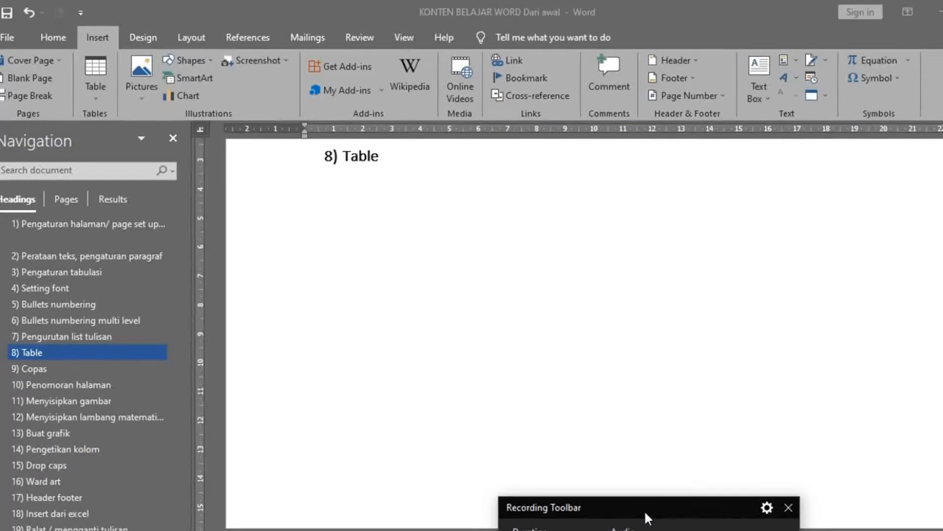
click(555, 477)
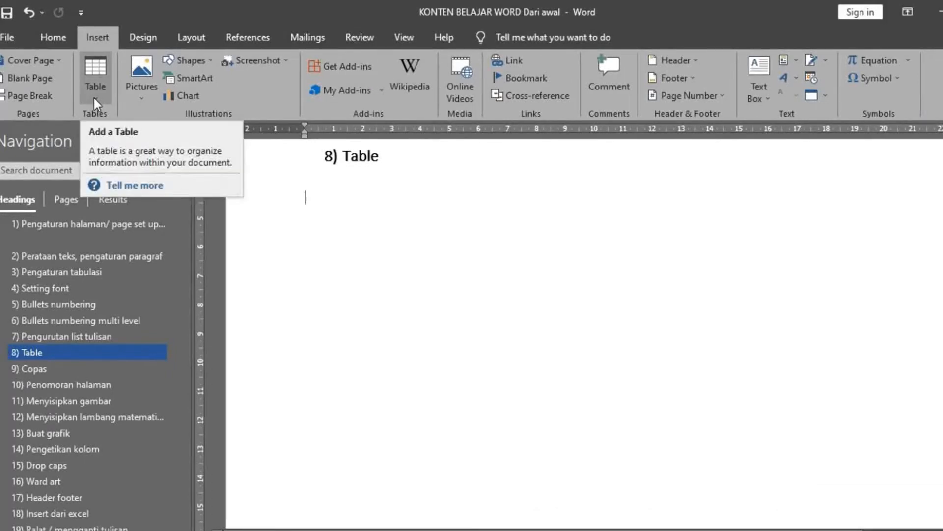
click(96, 99)
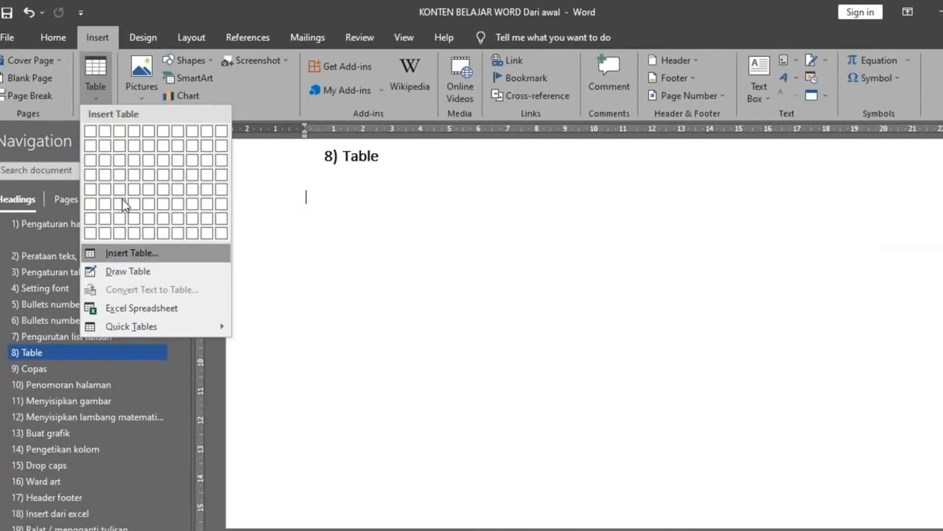
click(123, 255)
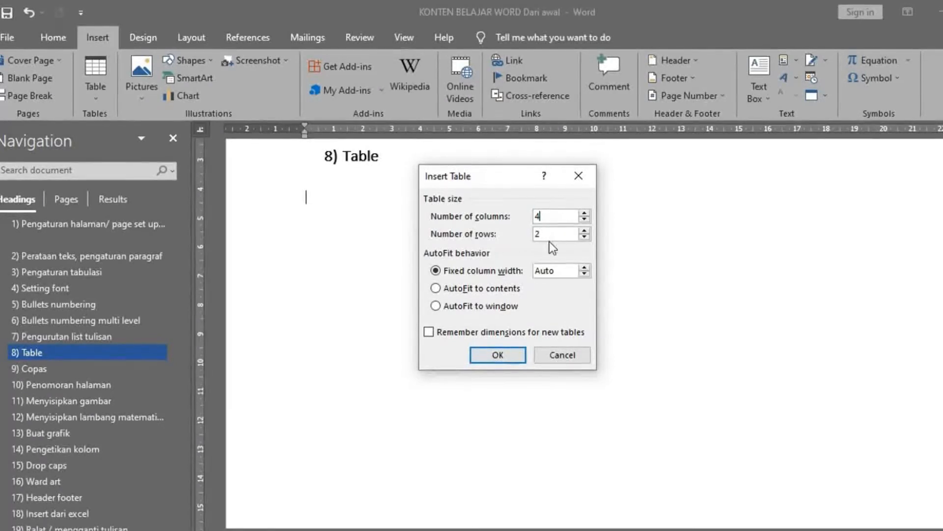
click(549, 235)
key(BackSpace)
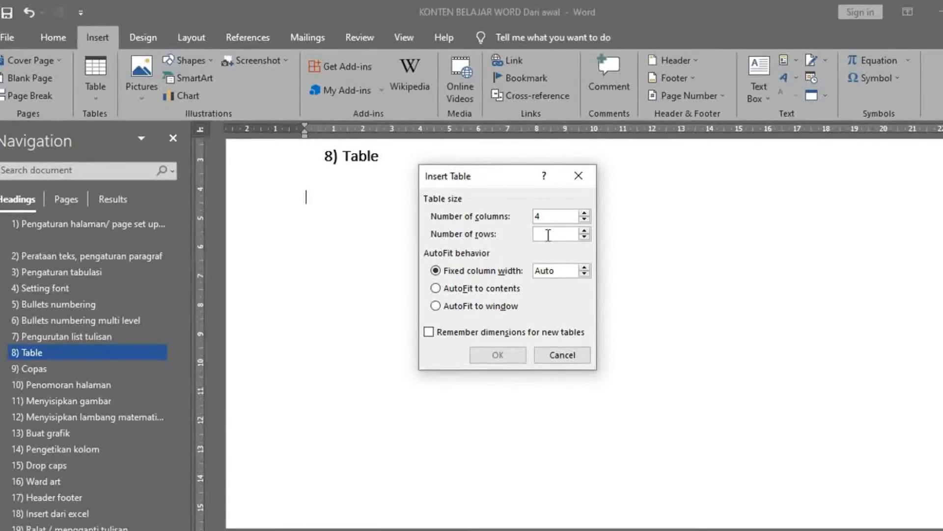
text(3)
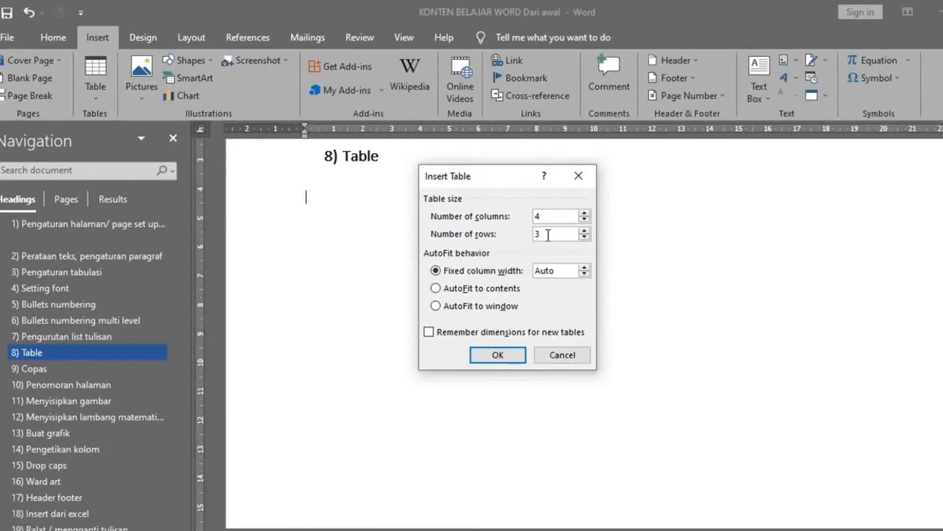
click(489, 352)
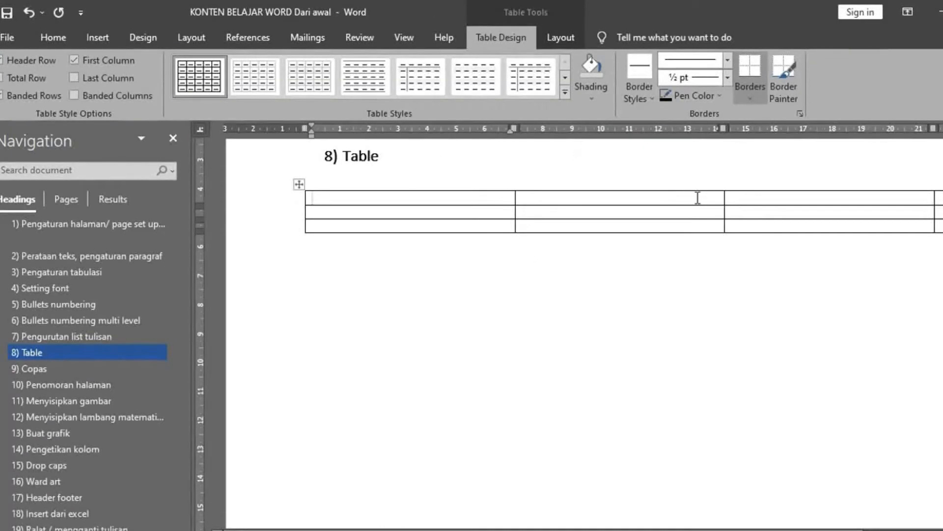
Narrow the table's last column, reduce the first column's width to 6,24 cm, and open the table's AutoFit options.
drag(428, 530, 570, 530)
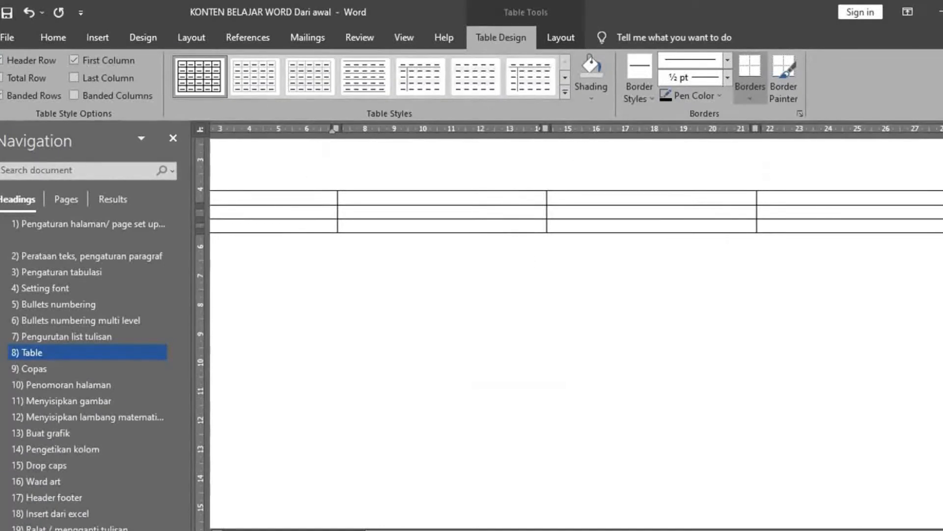
drag(894, 142, 771, 167)
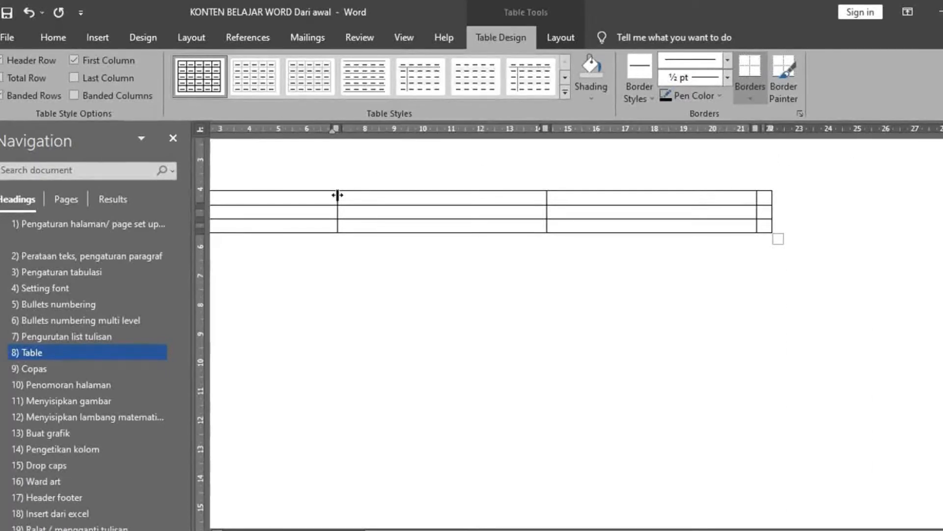
drag(338, 195, 308, 210)
click(563, 31)
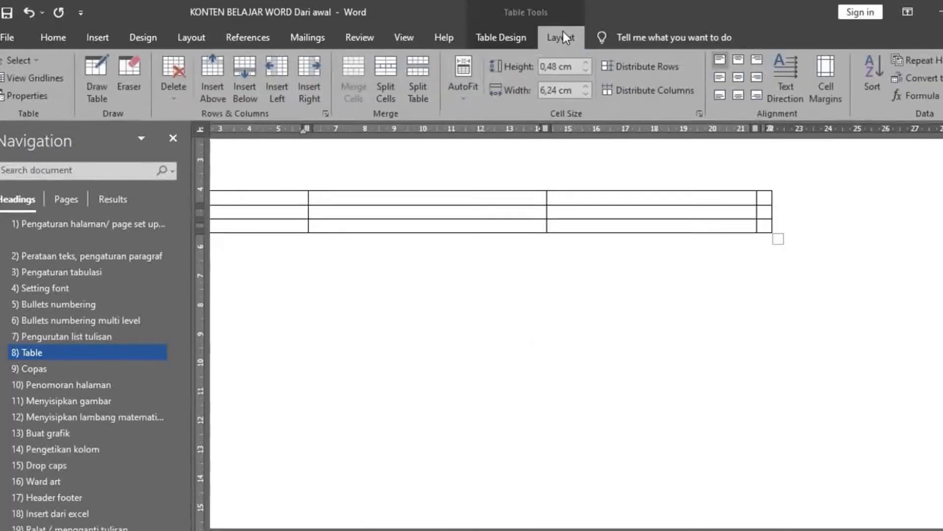
click(464, 85)
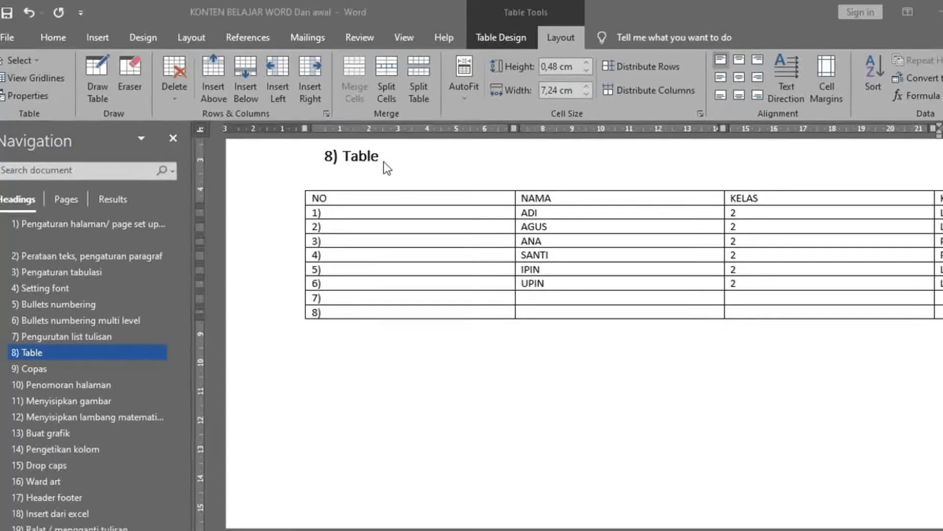
Fit the column widths of the entire filled student table to their contents.
click(347, 211)
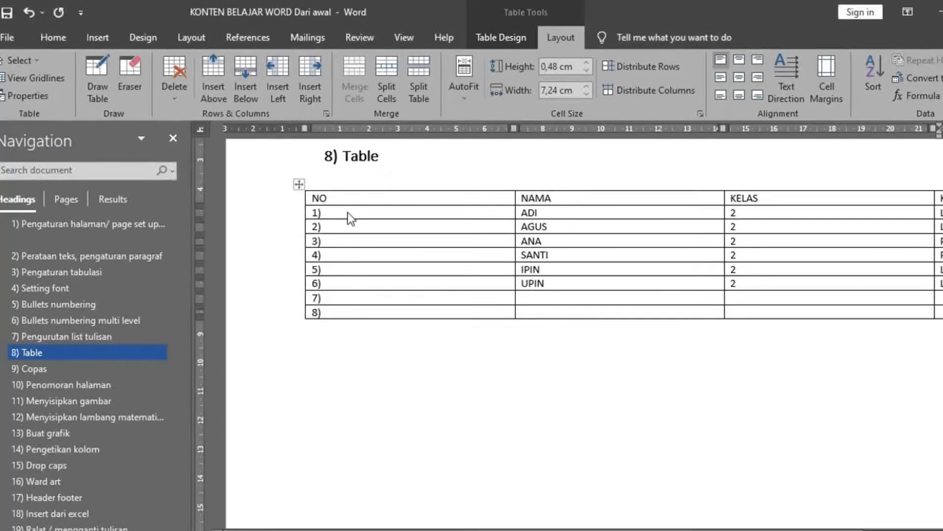
click(299, 185)
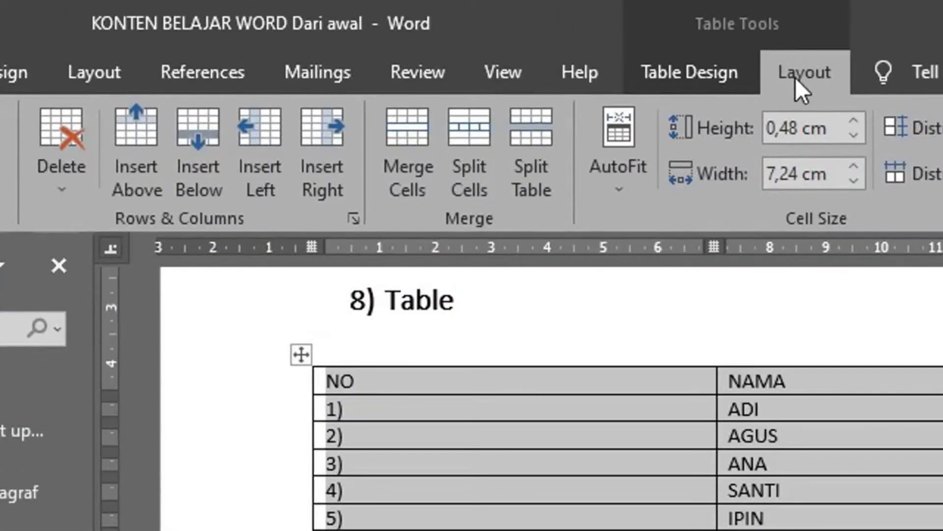
click(626, 180)
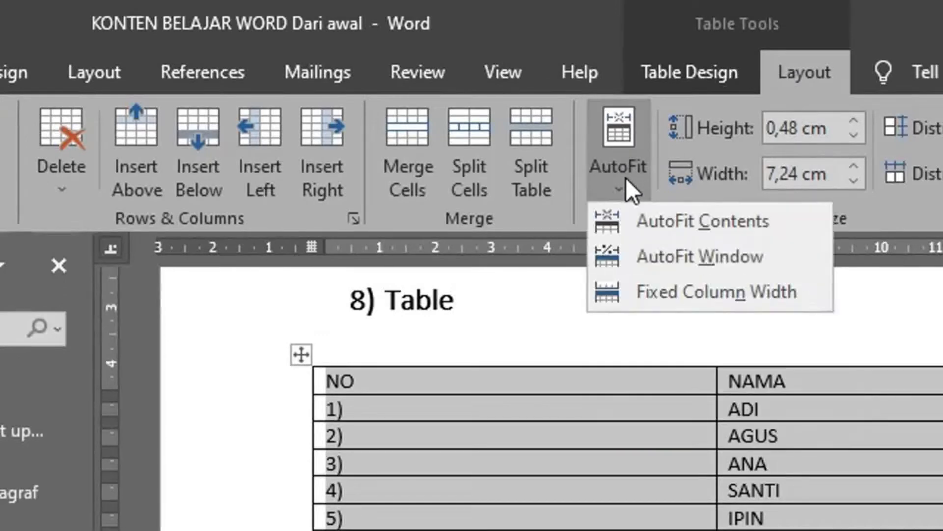
click(641, 221)
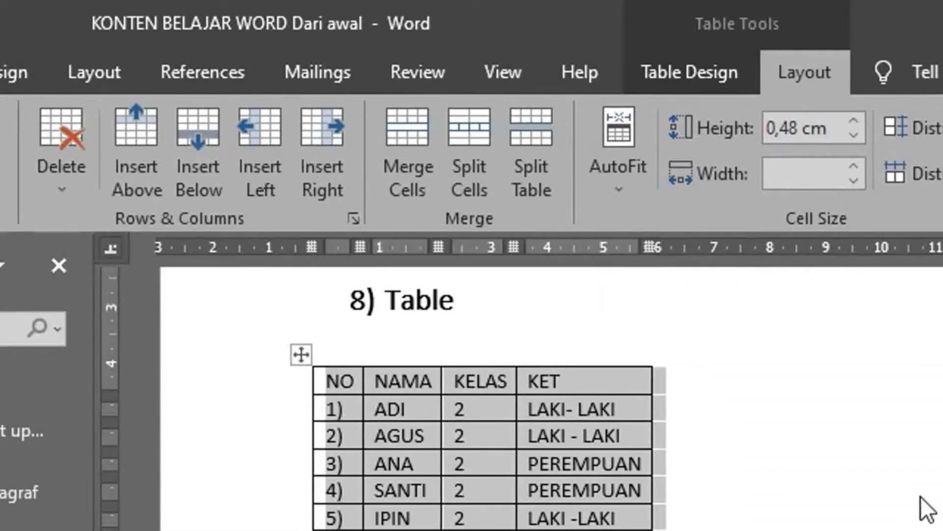
click(920, 496)
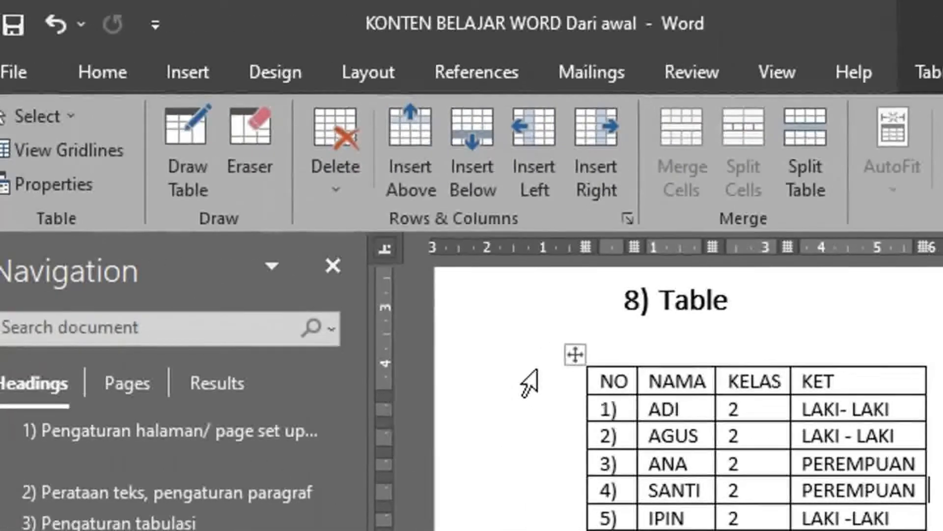
Format the table's header row as bold, centered text with font size 16.
click(339, 374)
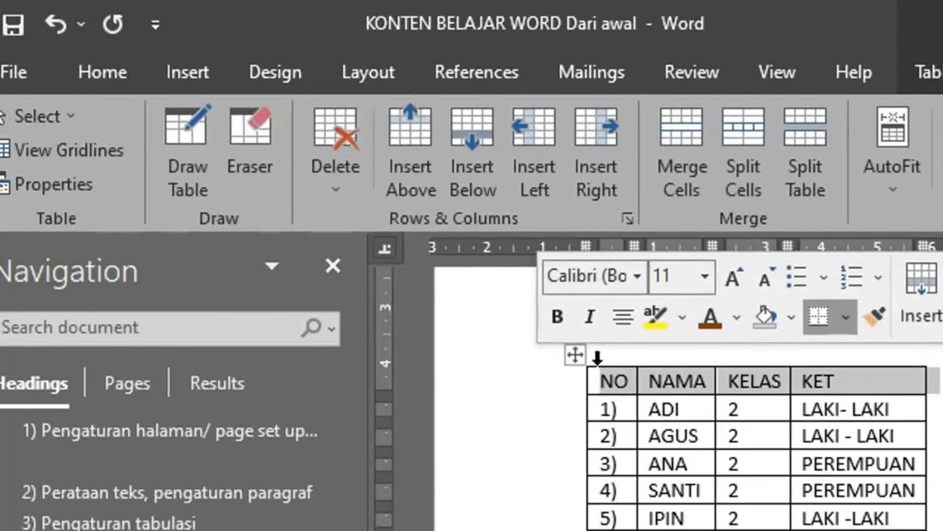
click(550, 324)
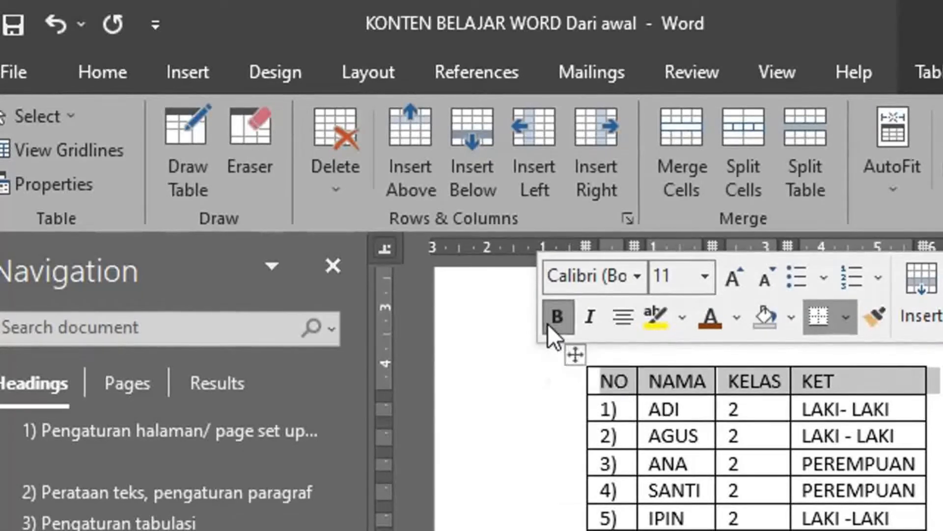
click(619, 318)
click(703, 276)
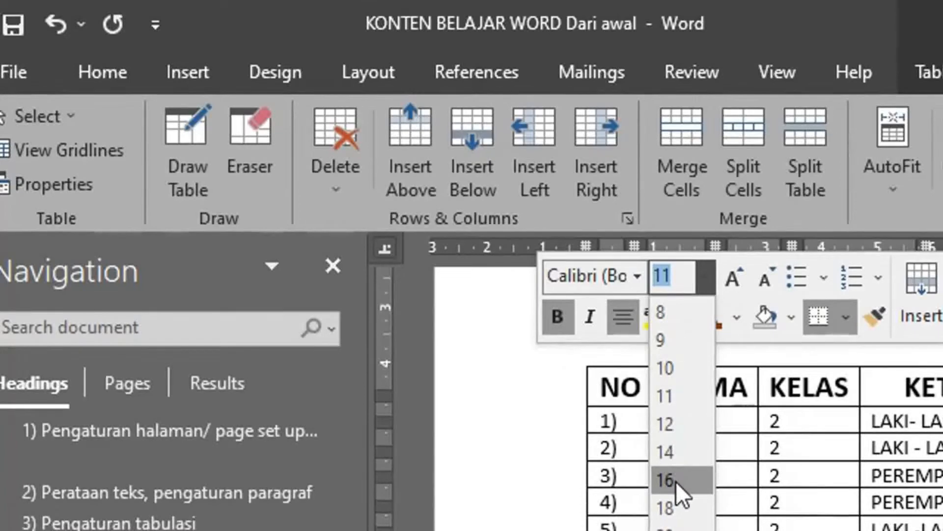
click(676, 481)
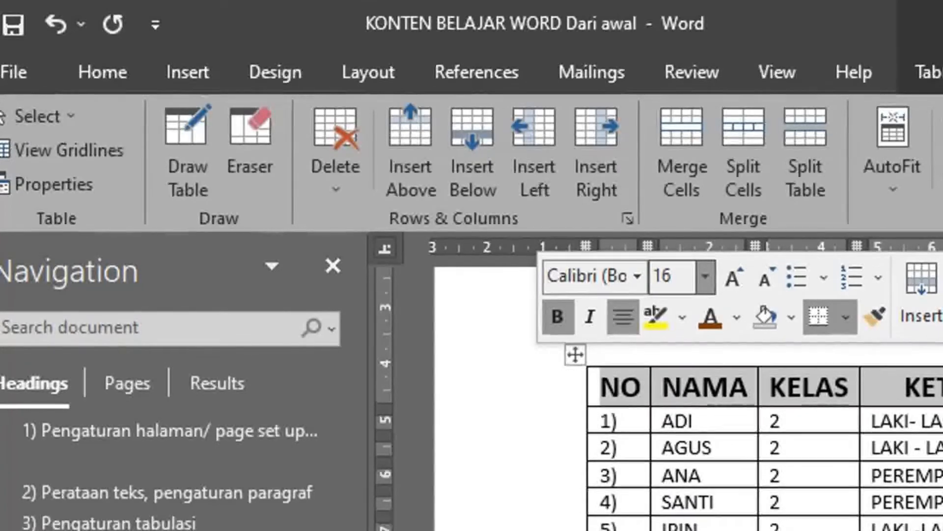
Add two empty rows below row 10 at the end of the table.
click(933, 387)
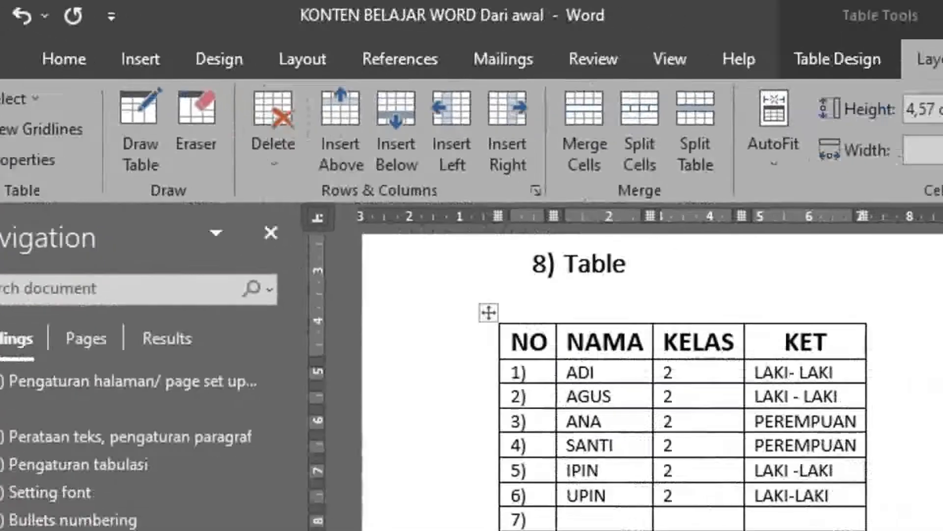
click(282, 425)
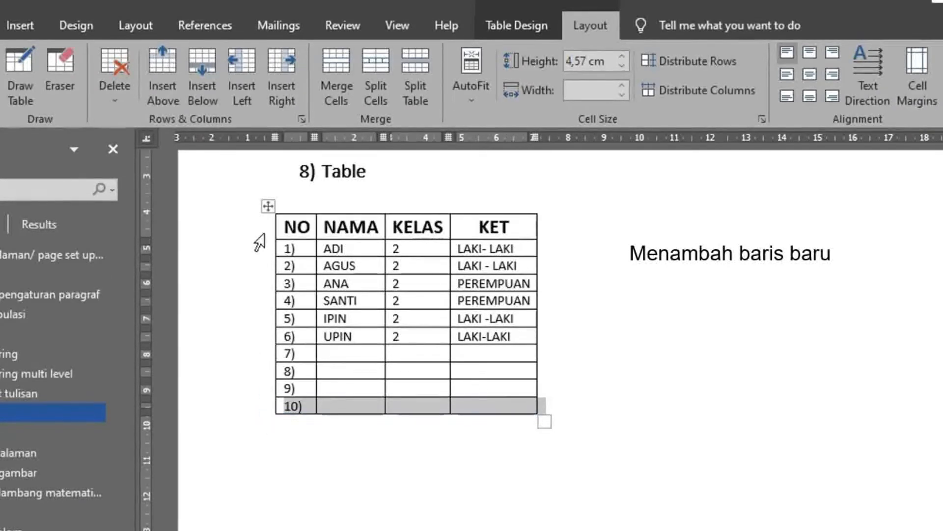
click(204, 95)
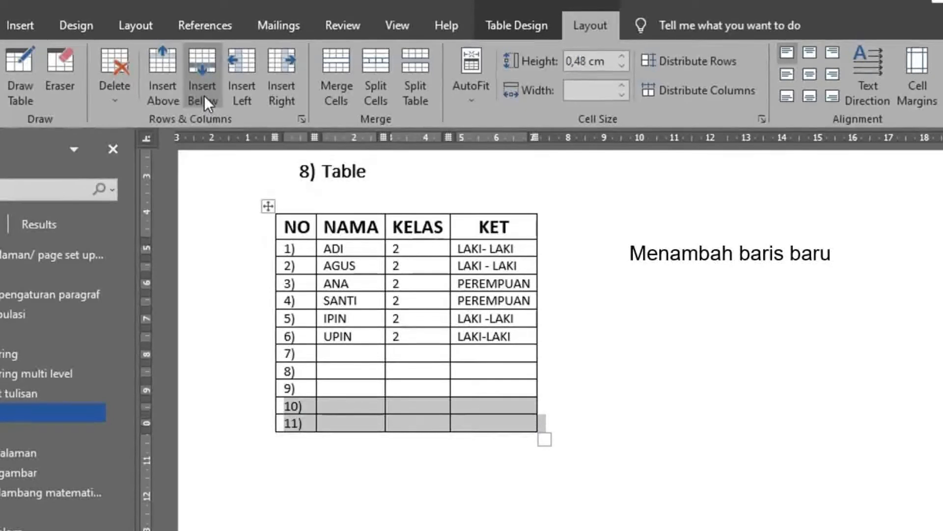
click(572, 458)
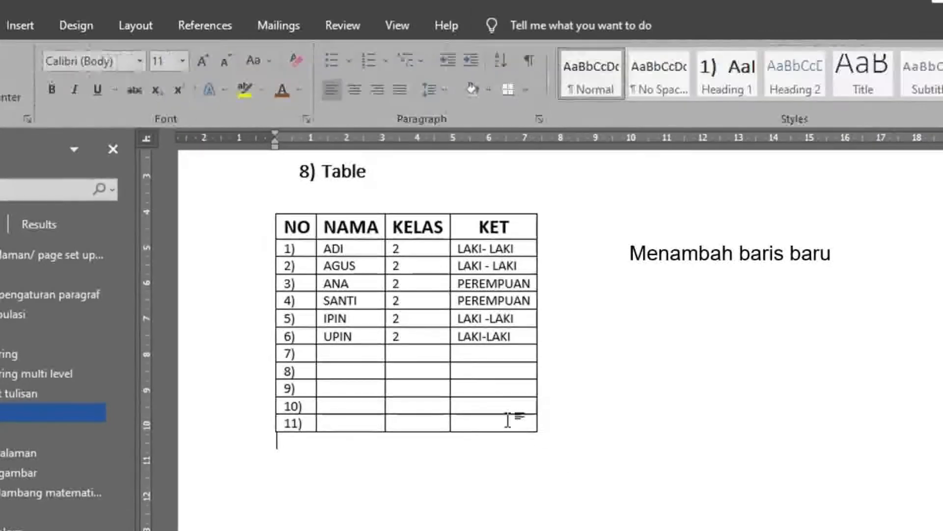
click(509, 423)
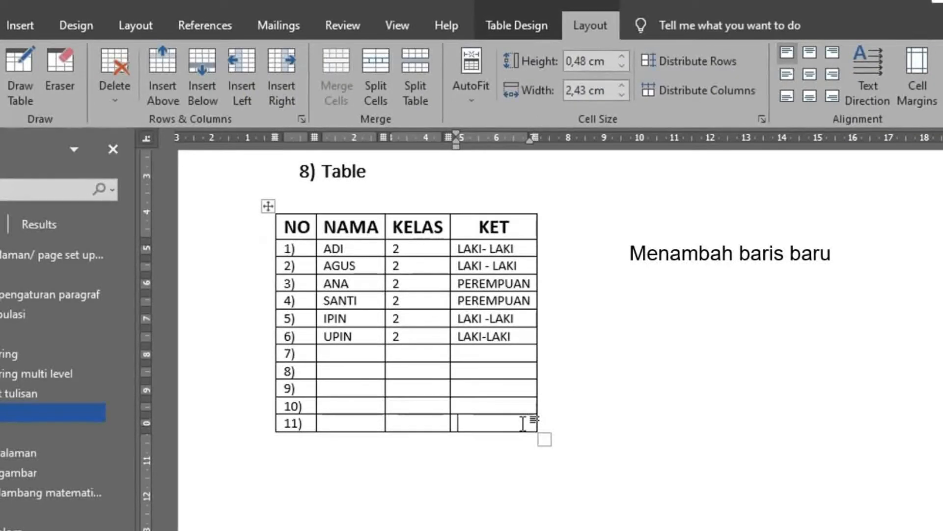
key(Tab)
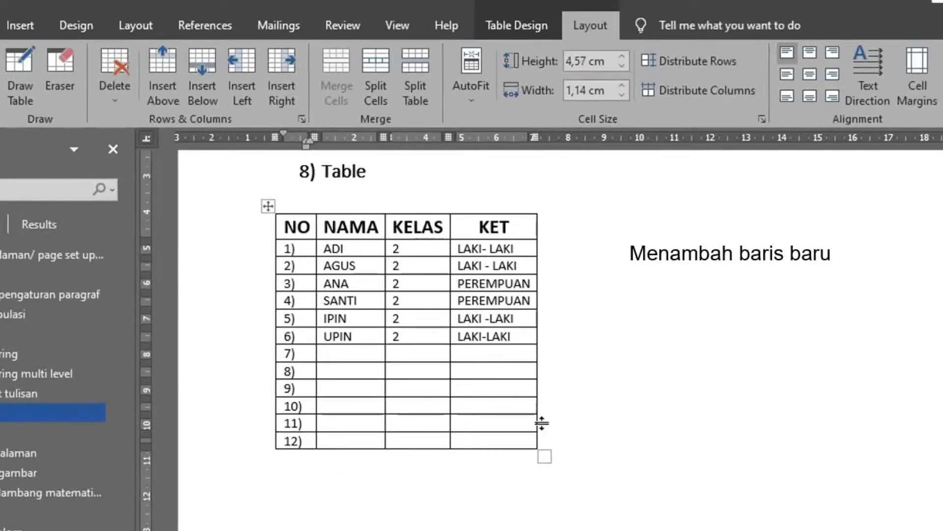
Delete the empty rows 7 to 12 from the table.
mouse_move(251, 366)
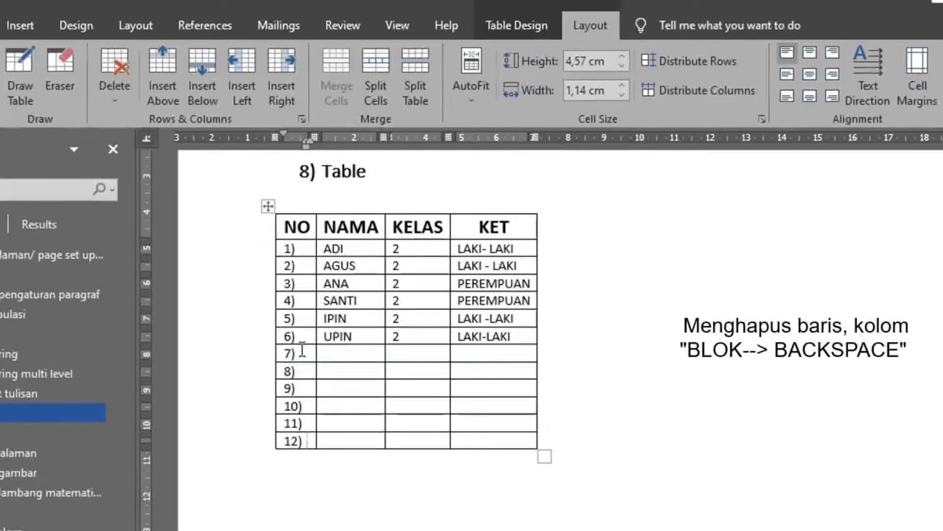
drag(238, 355, 257, 447)
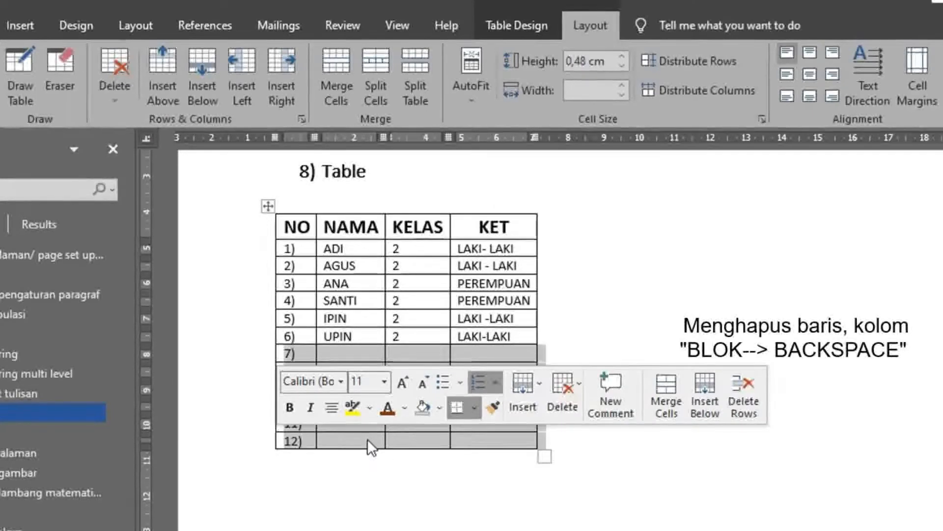
key(BackSpace)
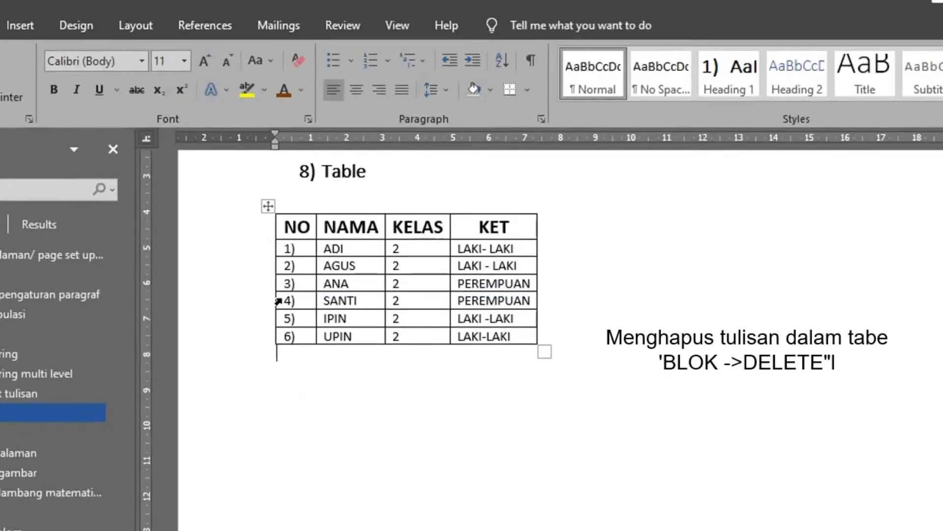
Clear the text in row 6 of the table and delete the emptied row.
drag(278, 301, 499, 336)
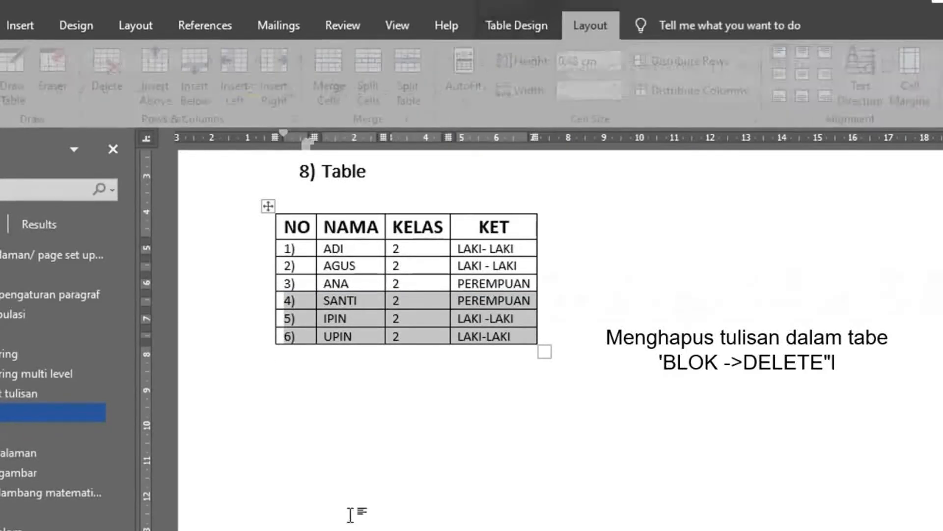
click(270, 398)
click(235, 345)
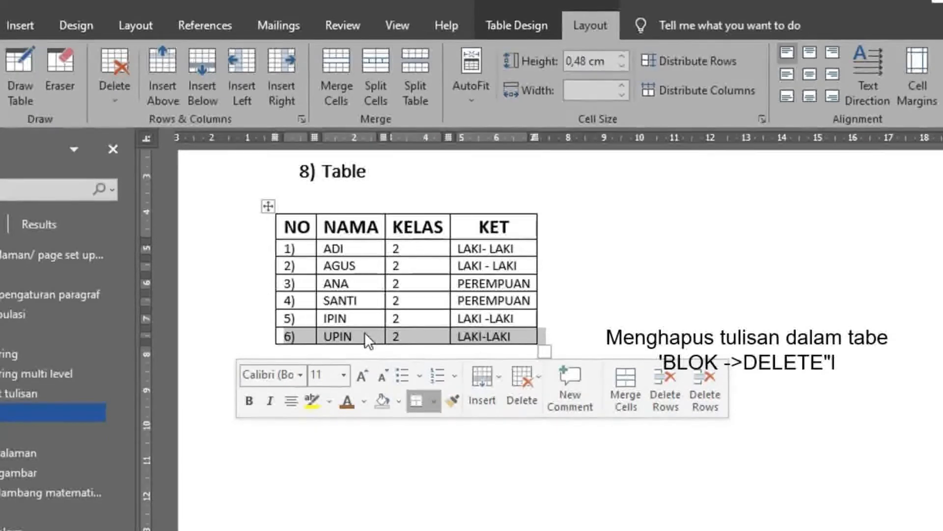
key(Delete)
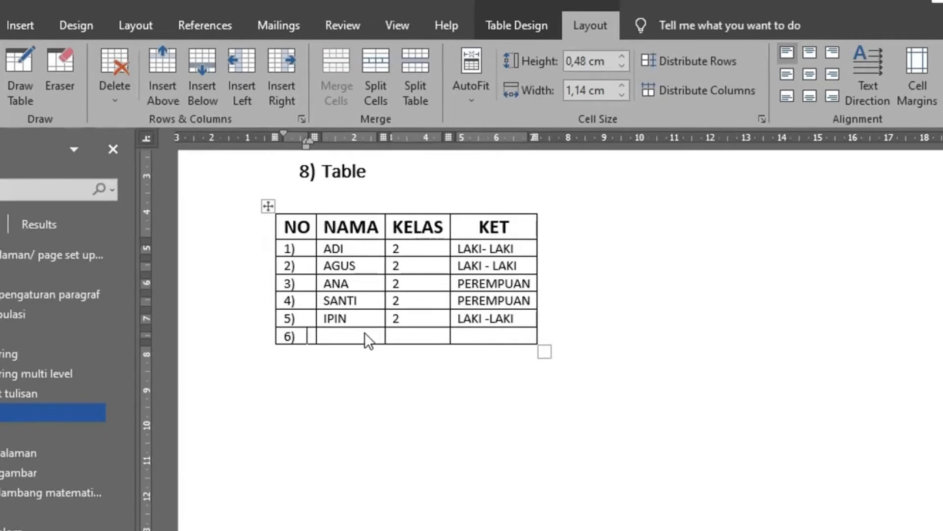
click(249, 339)
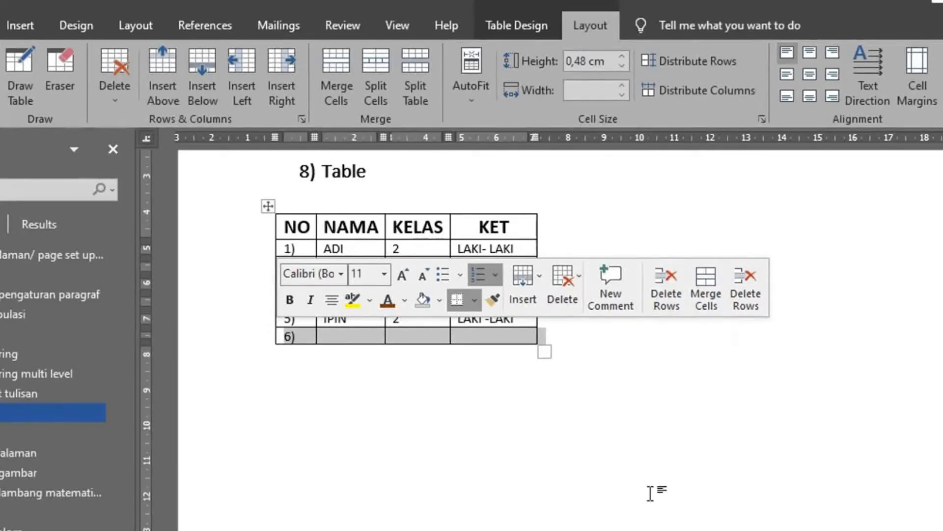
key(BackSpace)
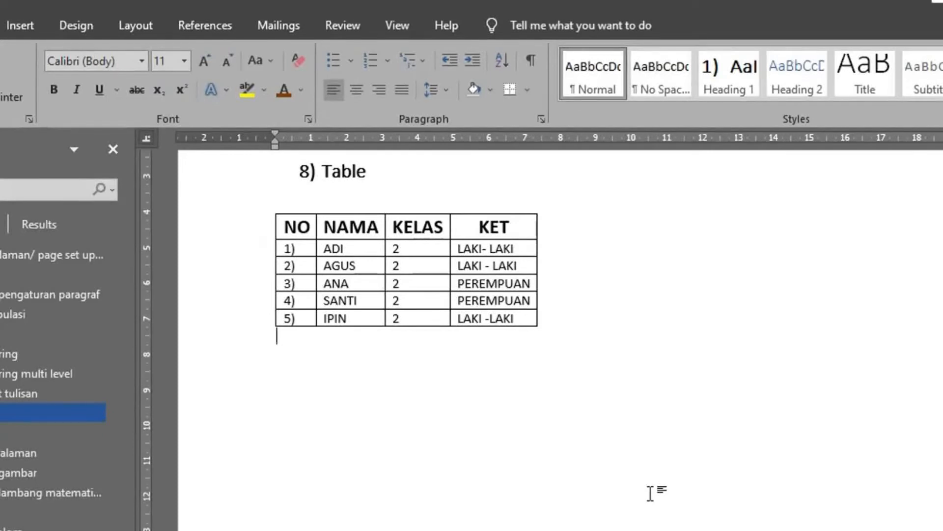
Insert a column between KELAS and KET, give it the heading ALAMAT and widen it.
click(474, 210)
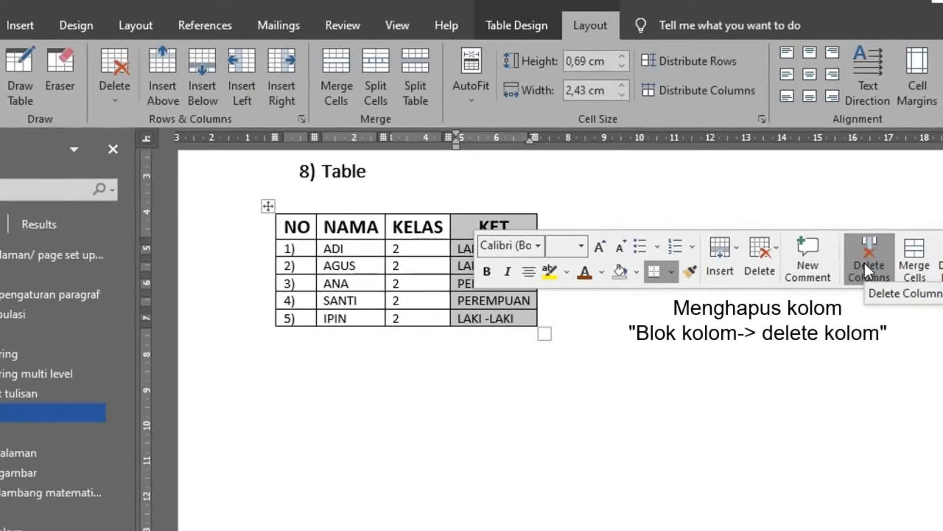
click(639, 412)
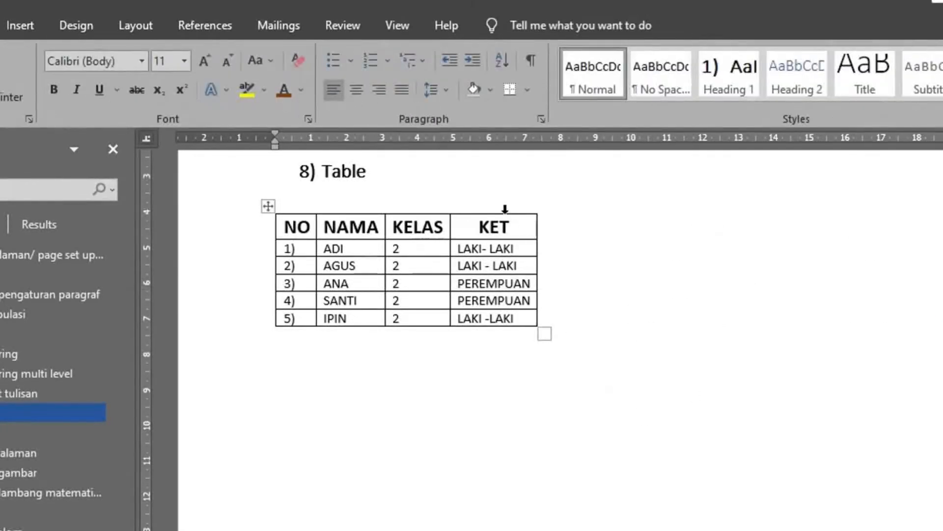
click(504, 208)
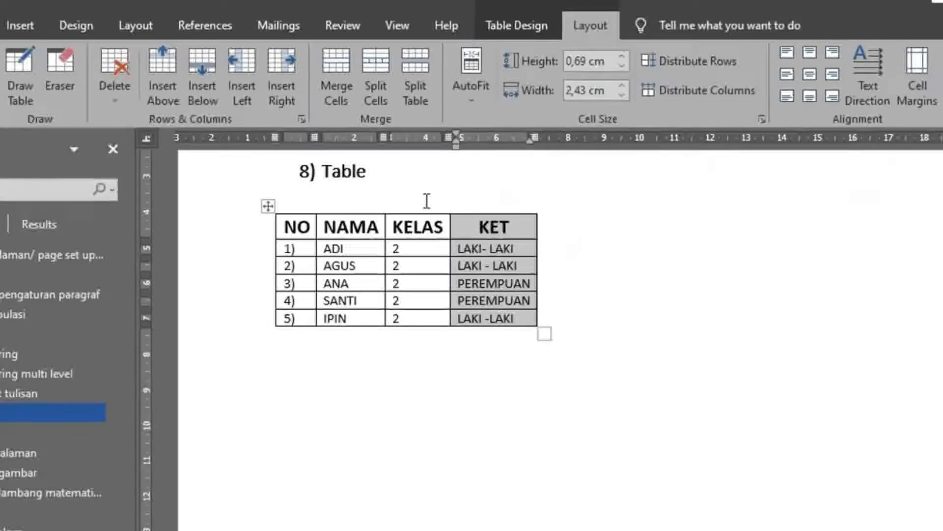
mouse_move(448, 207)
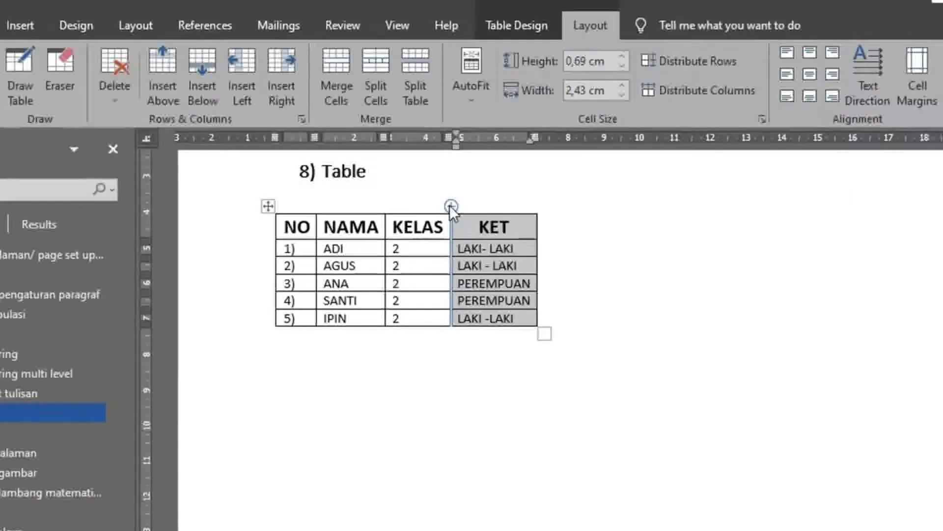
click(449, 205)
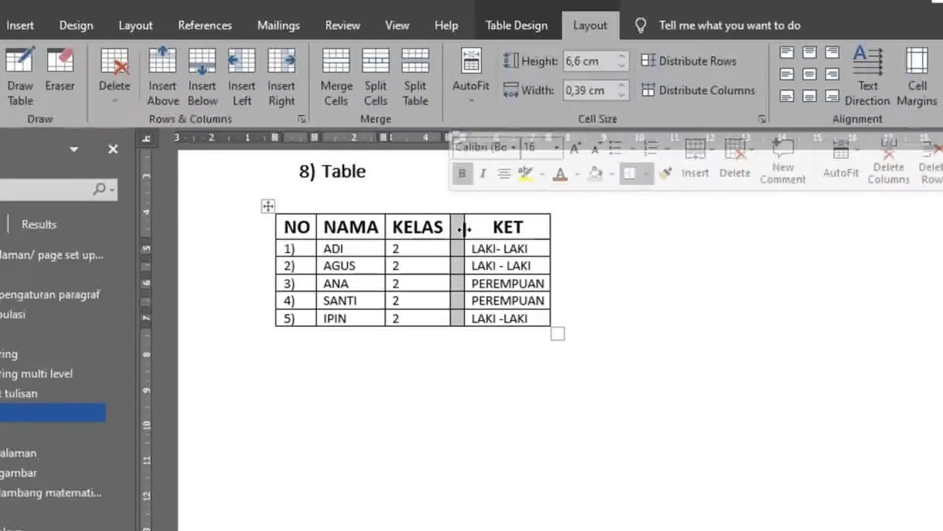
click(461, 226)
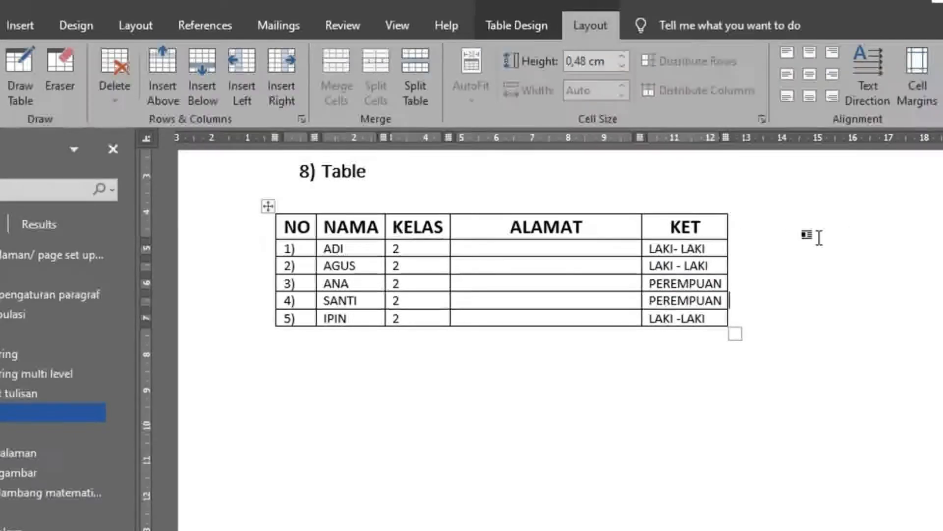
Try adding an empty column after the KET column and undo the insertion.
mouse_move(727, 203)
click(723, 330)
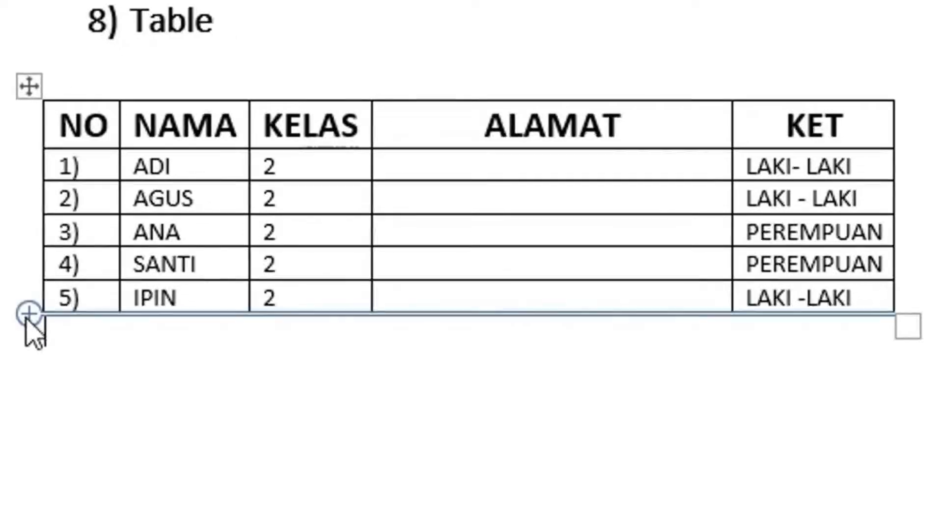
mouse_move(895, 98)
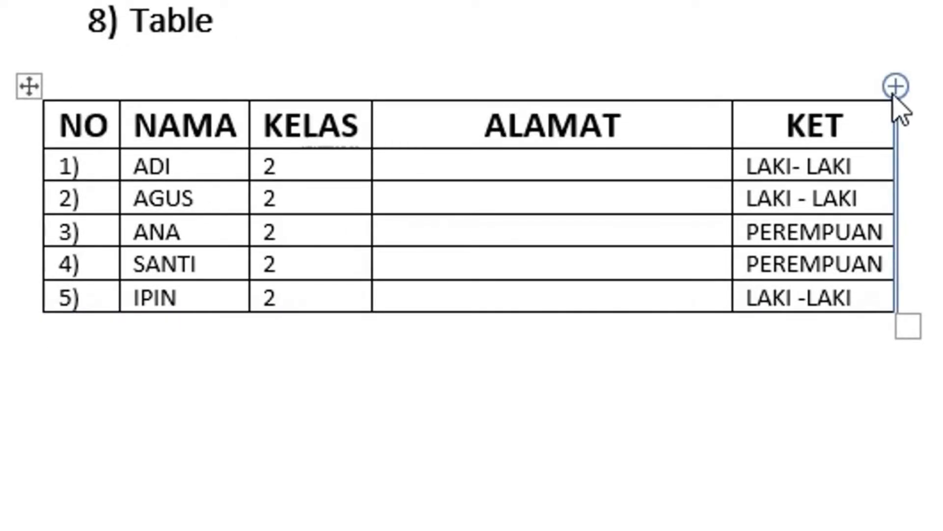
click(894, 93)
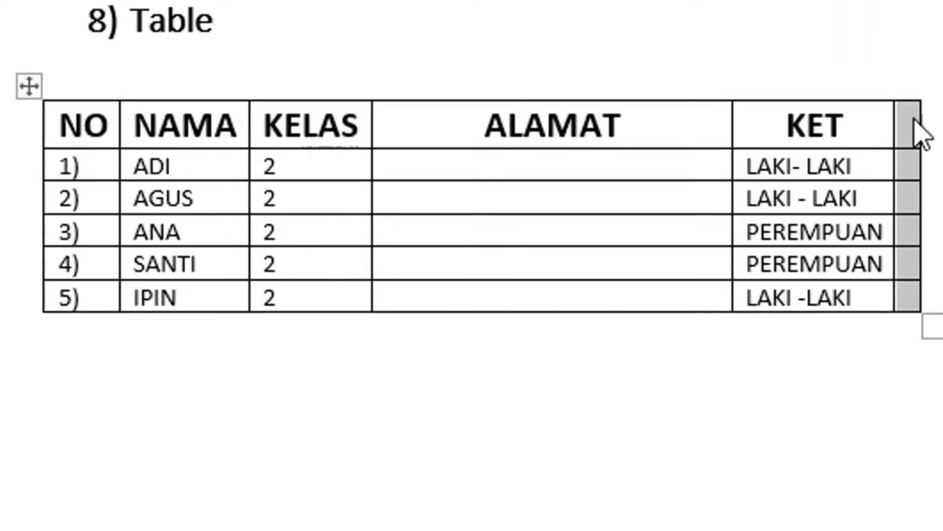
key(ctrl+z)
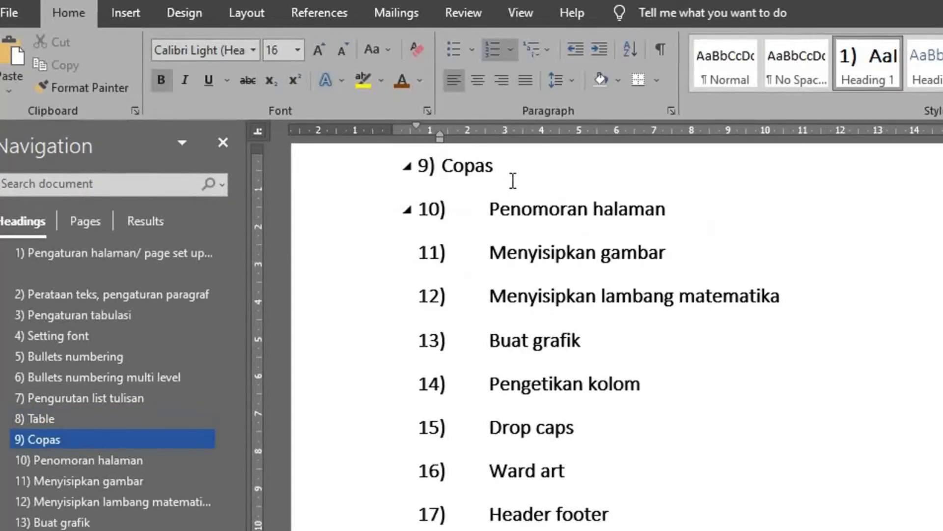
Add the text SAYA on a new line under the heading "Copas".
click(508, 166)
key(Return)
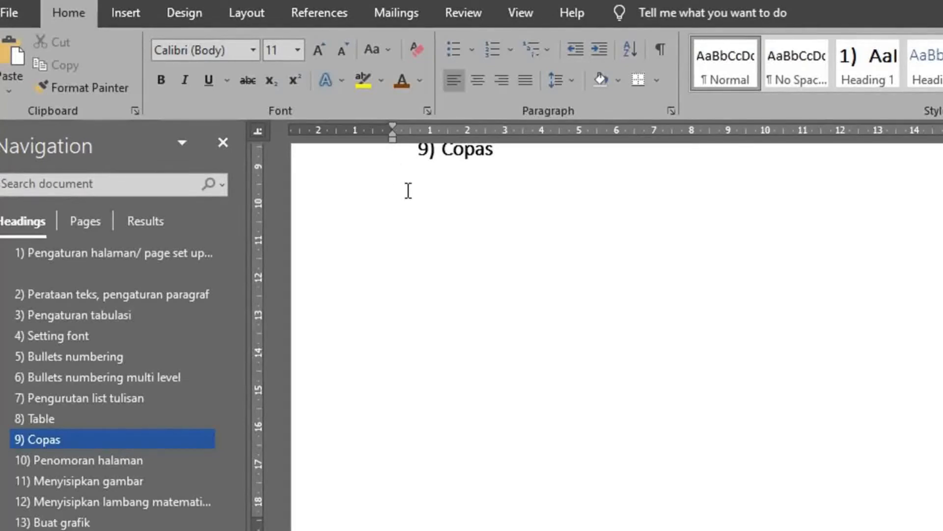
text(2)
text(SAYA)
Copy the SAYA line and paste it on the line directly below.
click(373, 182)
key(ctrl+c)
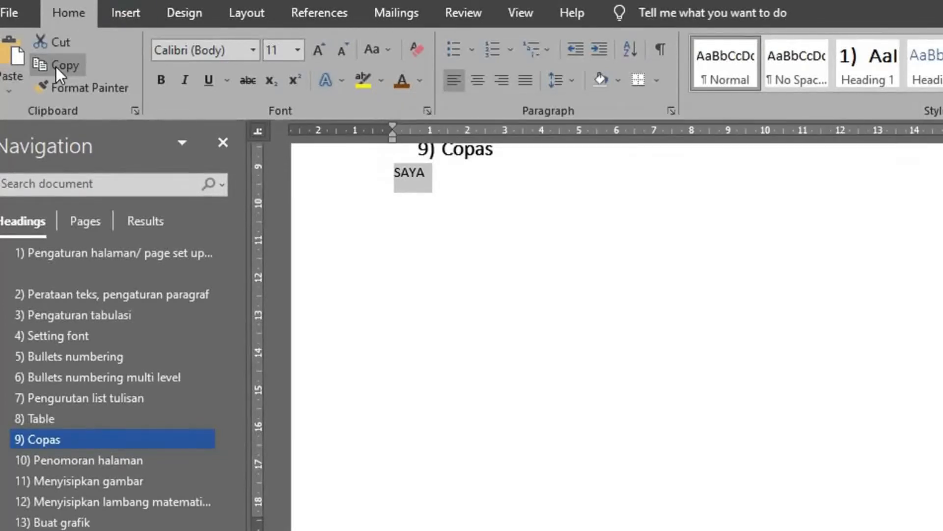
click(423, 204)
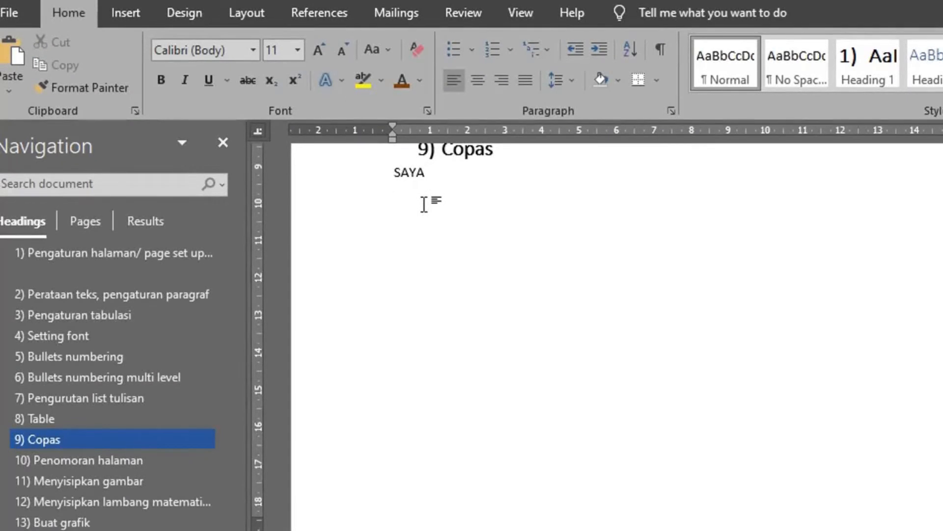
click(19, 60)
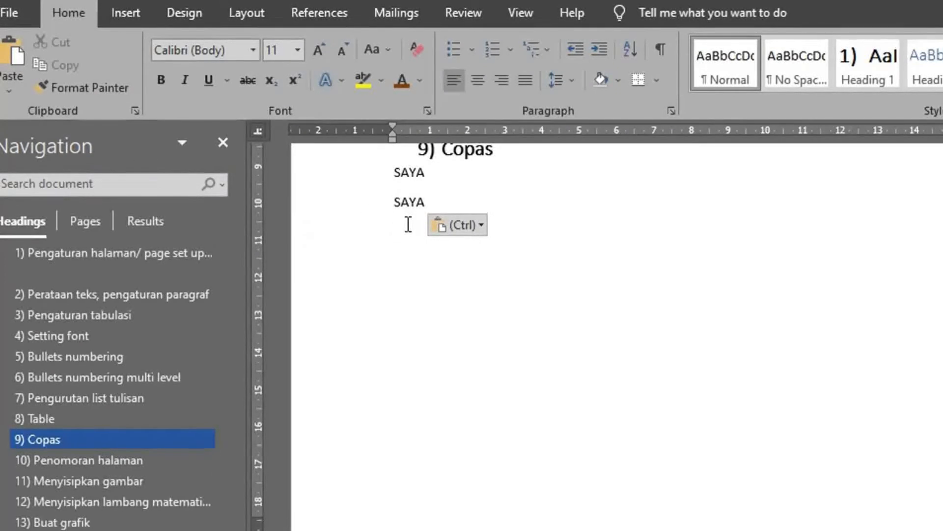
Copy the second SAYA line and paste it below as a third line.
click(360, 211)
key(ctrl+c)
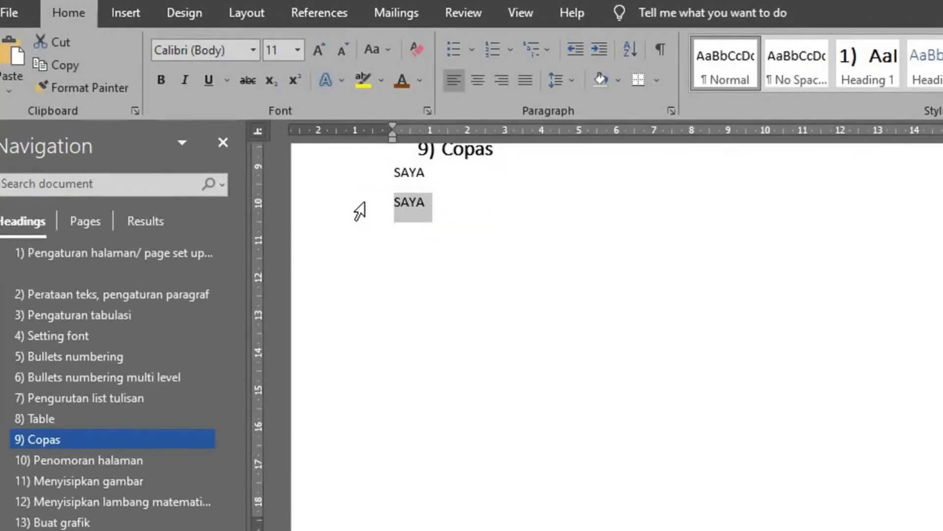
click(411, 261)
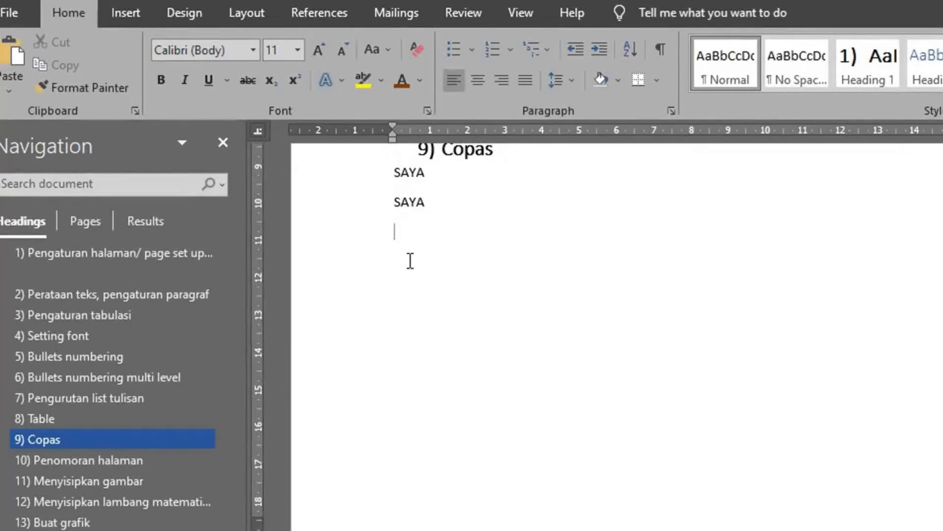
key(ctrl+v)
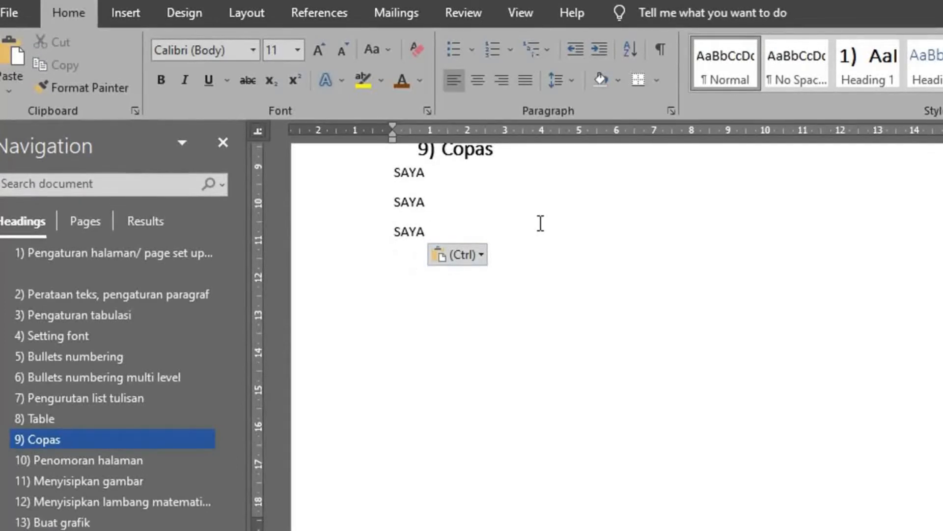
click(346, 250)
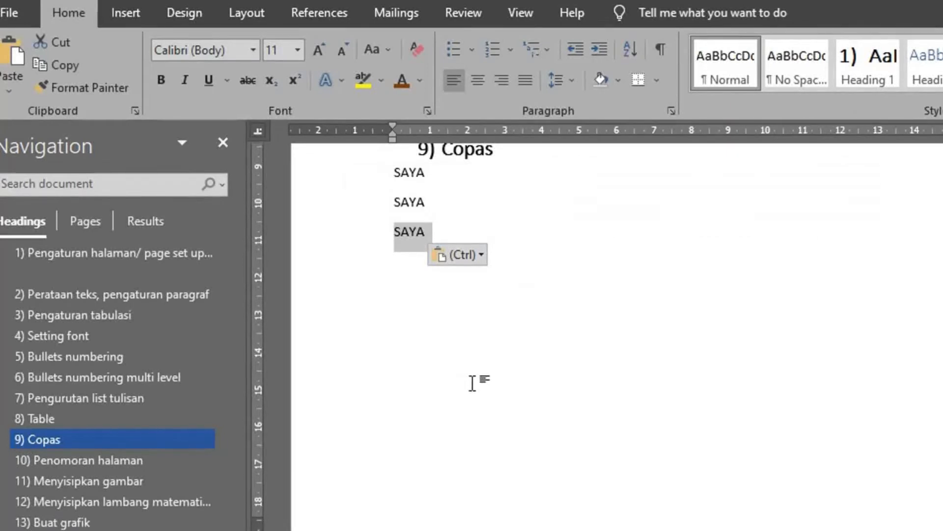
right_click(376, 342)
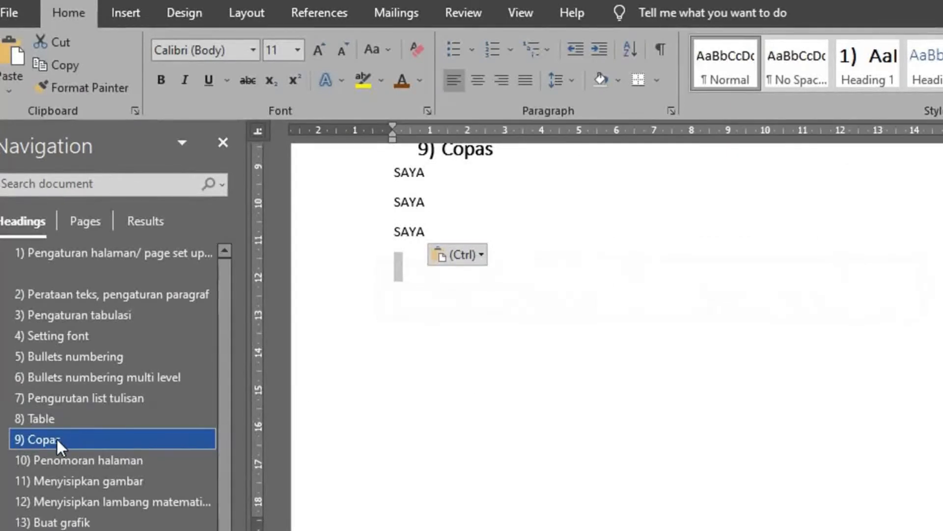
Go to the heading "Penomoran halaman" and write INSERT-PAGE NUMBER on the line below it.
click(60, 460)
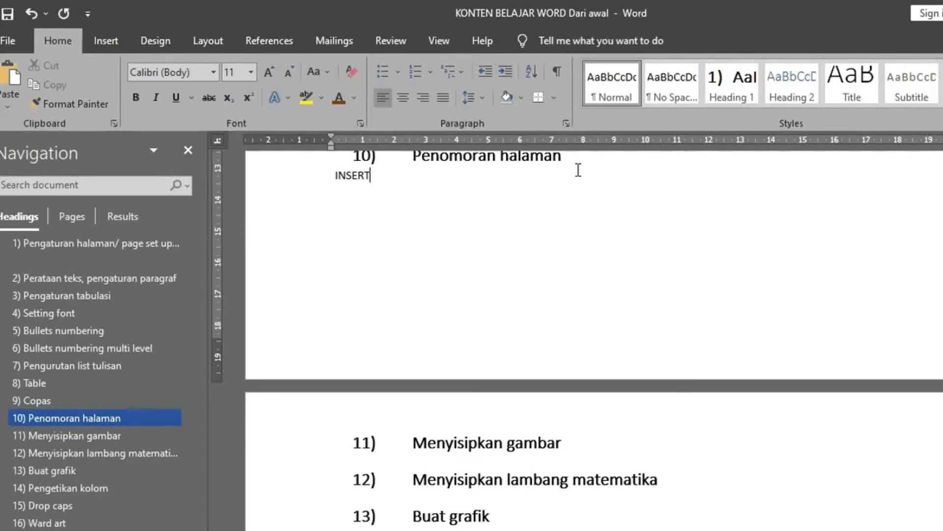
text(E NUMBER)
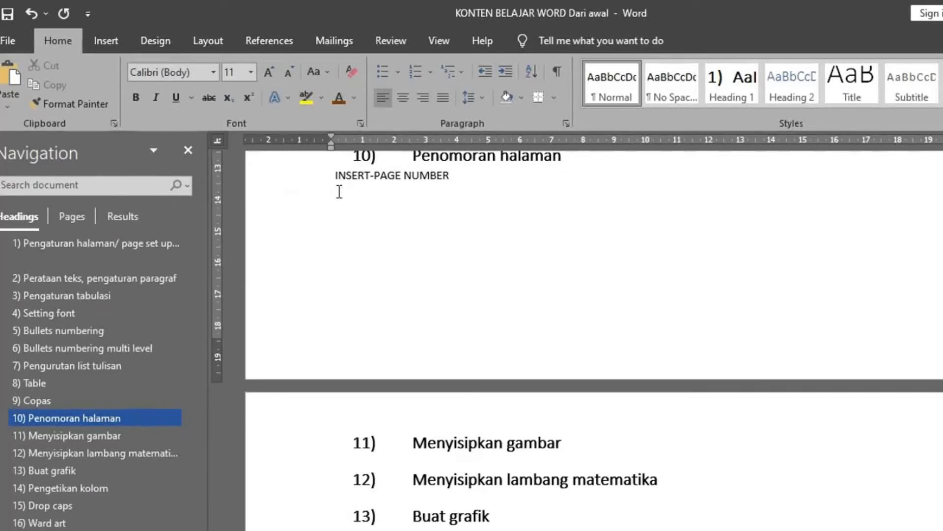
Insert page numbers at the bottom of the page using the centred Plain Number 2 style.
click(102, 42)
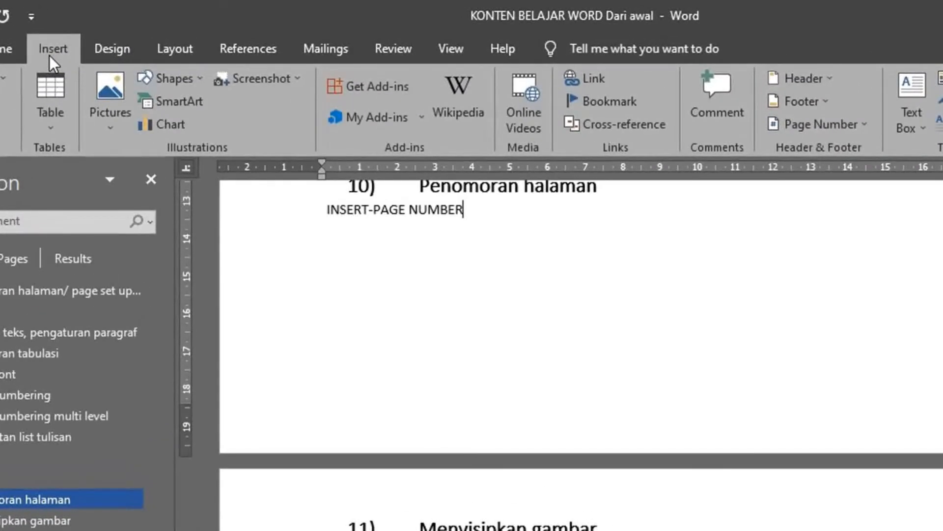
click(857, 126)
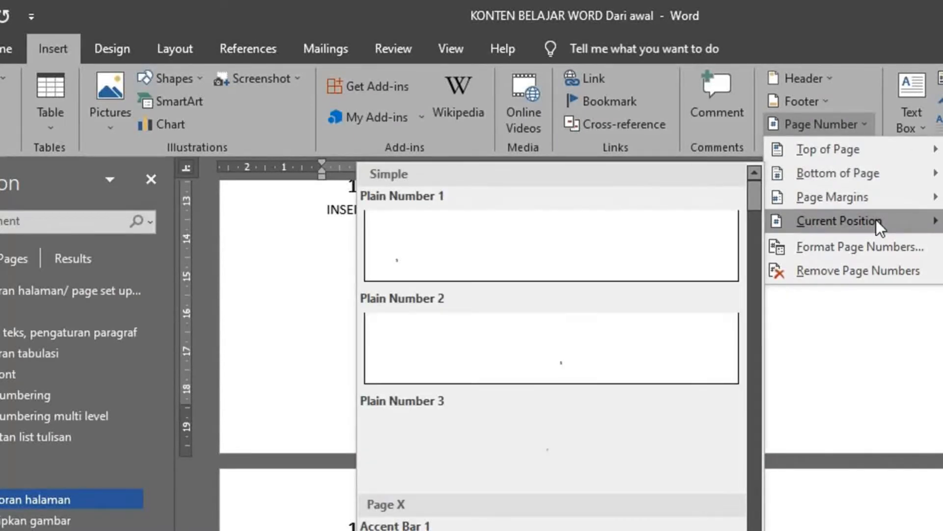
mouse_move(876, 152)
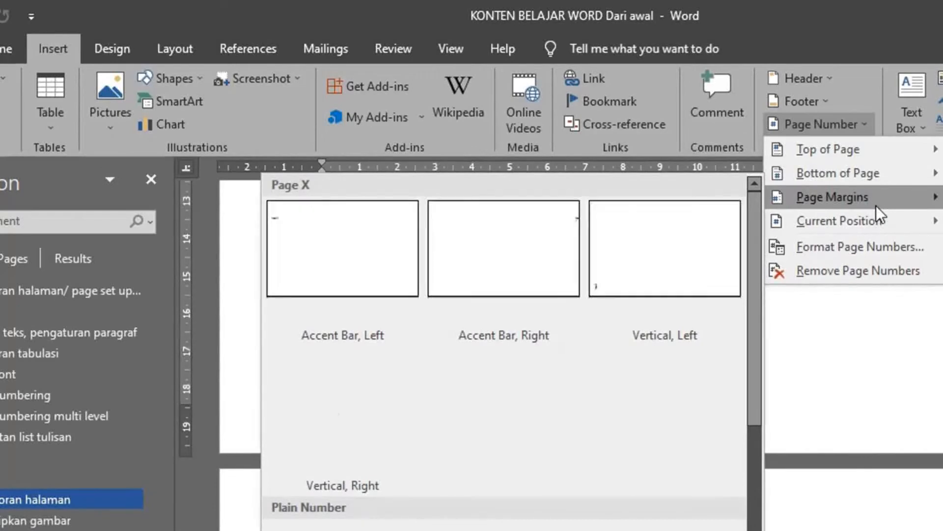
mouse_move(865, 214)
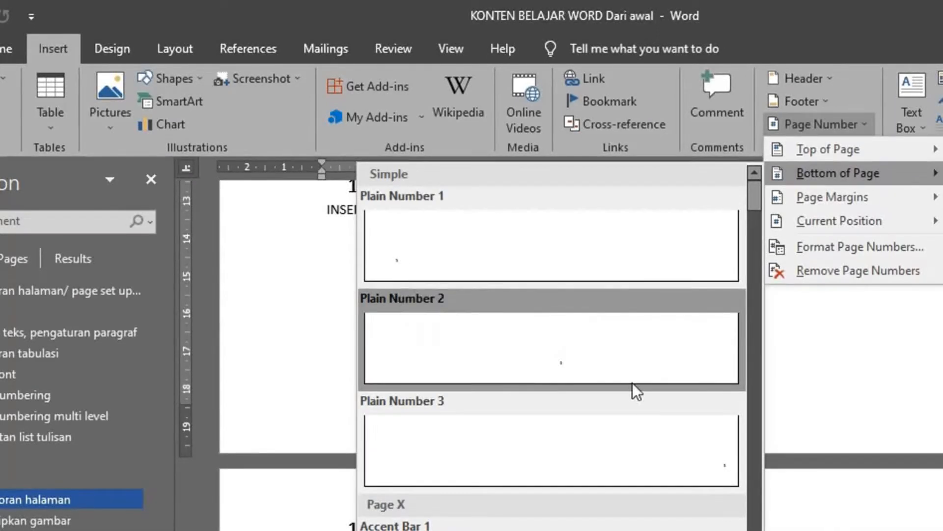
click(546, 381)
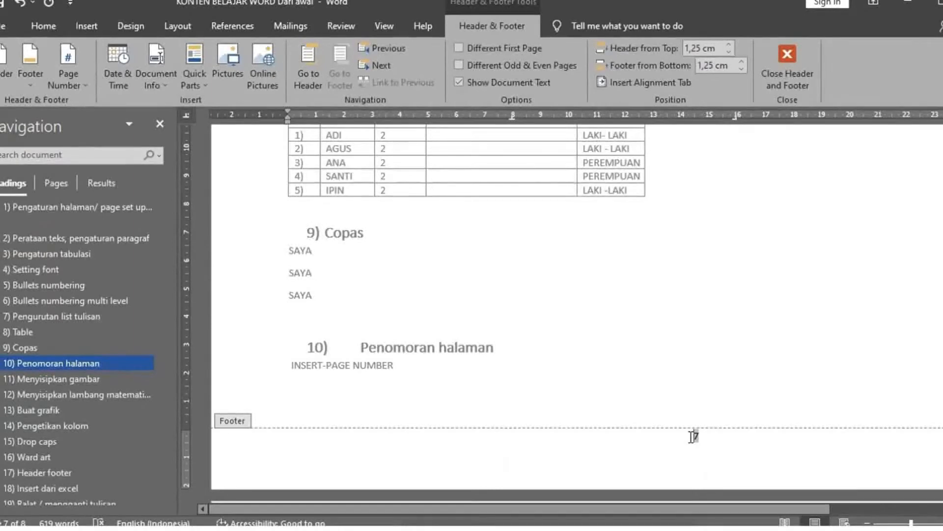
Format the footer page number with font size 18 and standard red, and close the footer.
double_click(694, 436)
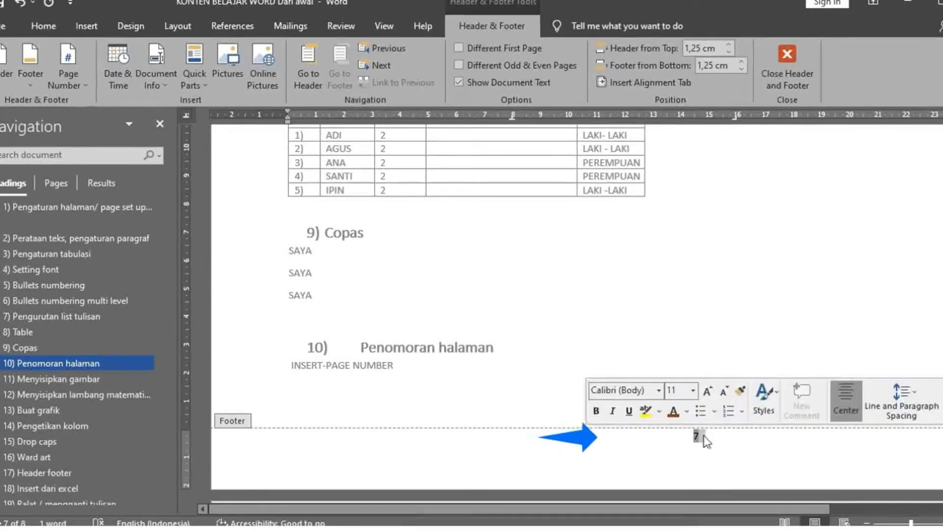
click(694, 391)
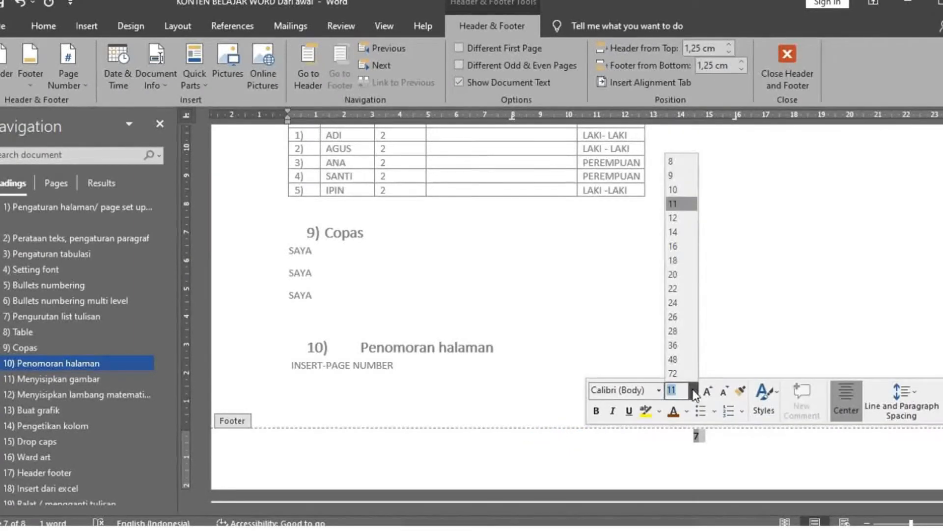
click(674, 261)
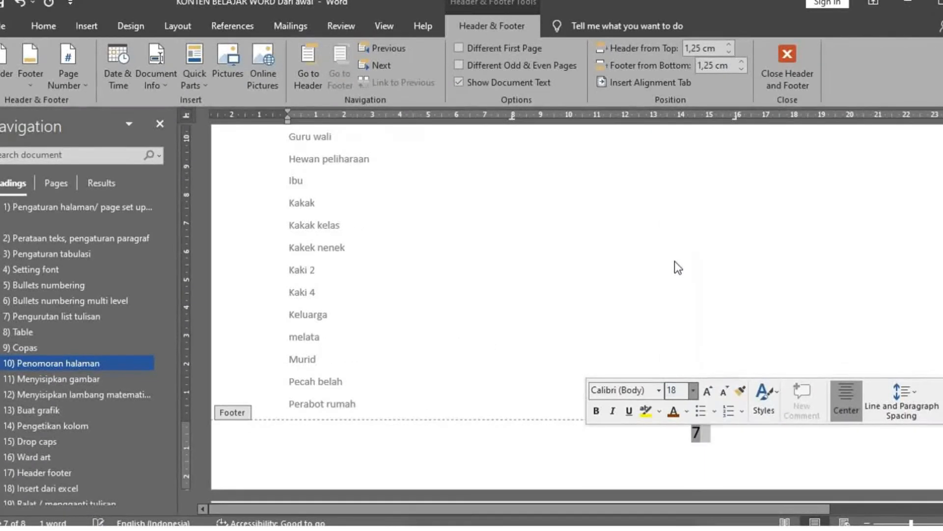
click(686, 412)
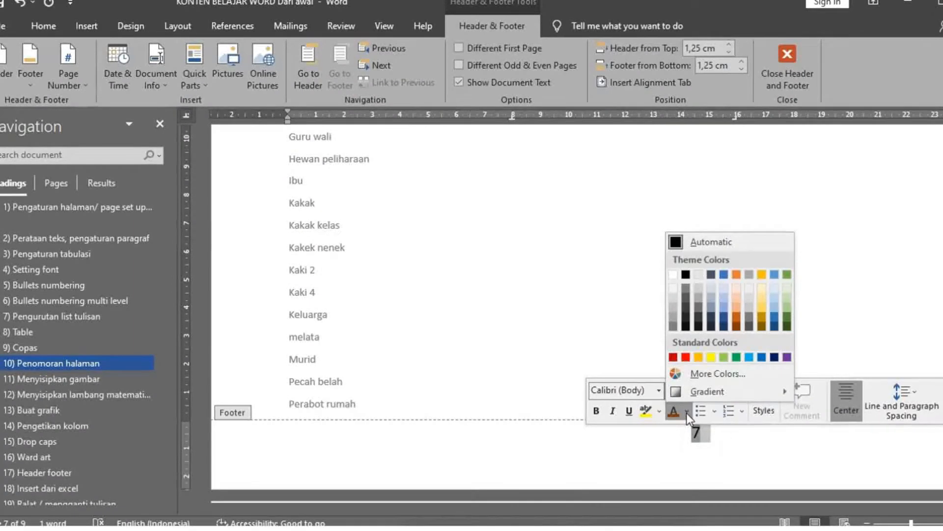
click(686, 358)
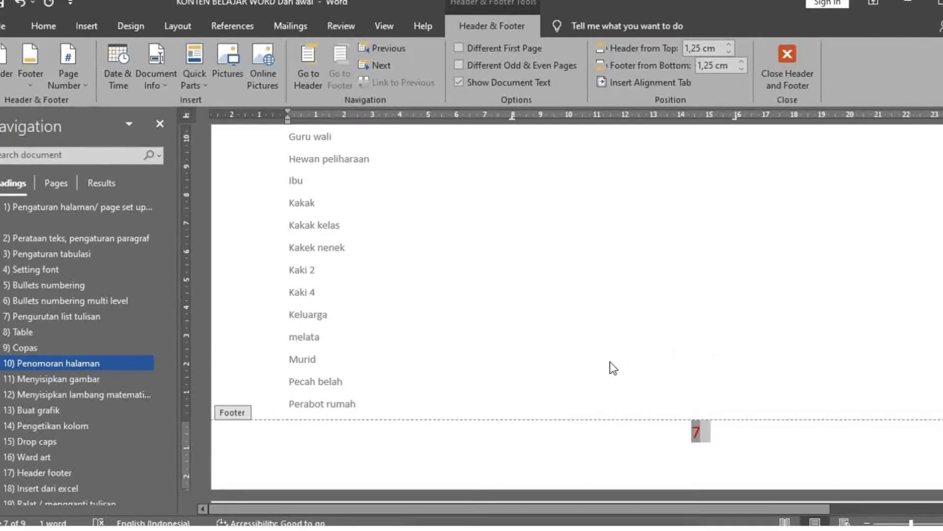
click(711, 431)
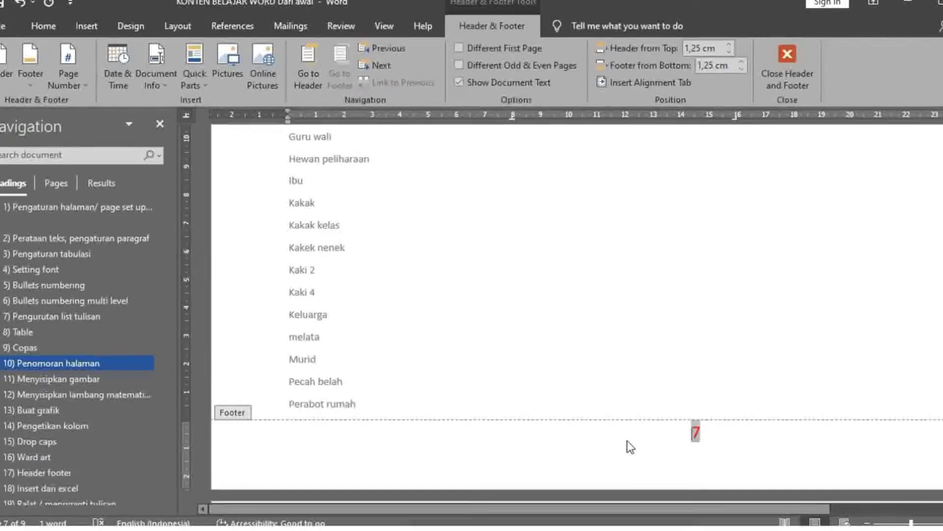
click(724, 430)
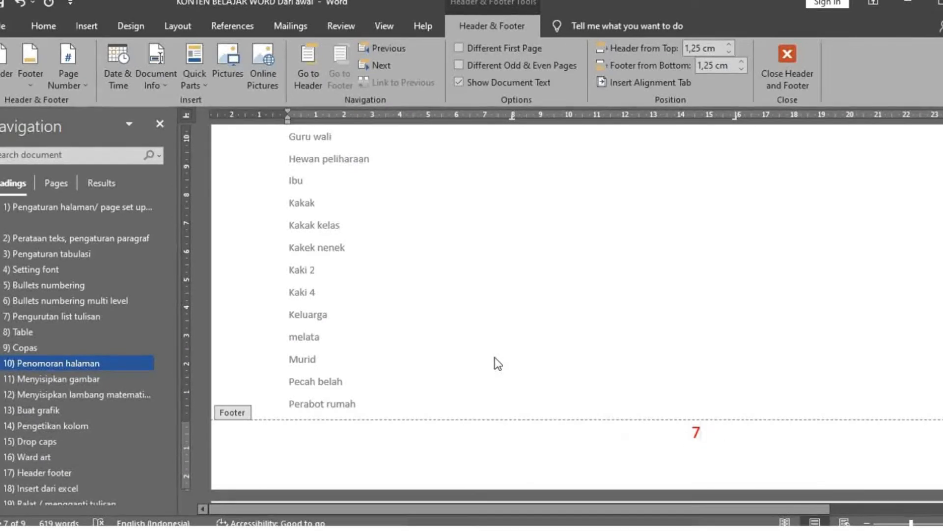
click(787, 69)
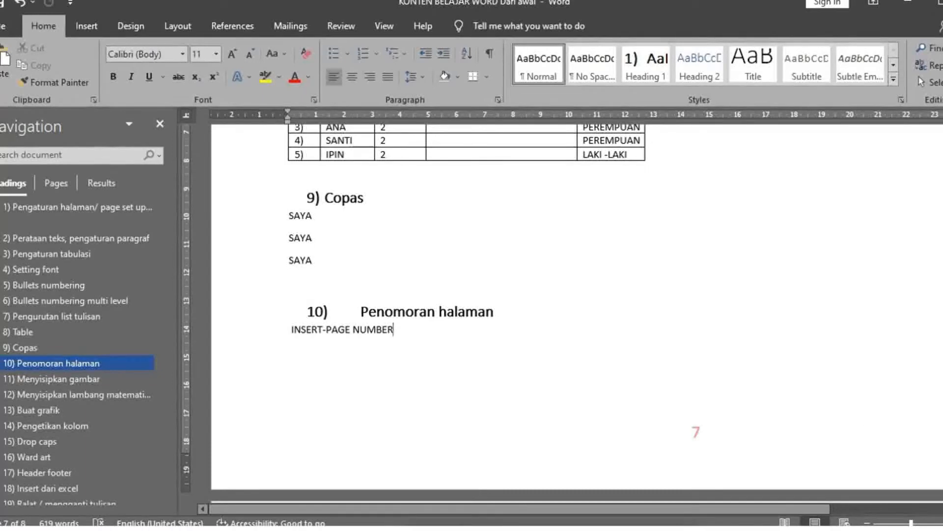
Go to the heading "Menyisipkan gambar" and start an empty body line below it.
drag(942, 429, 942, 426)
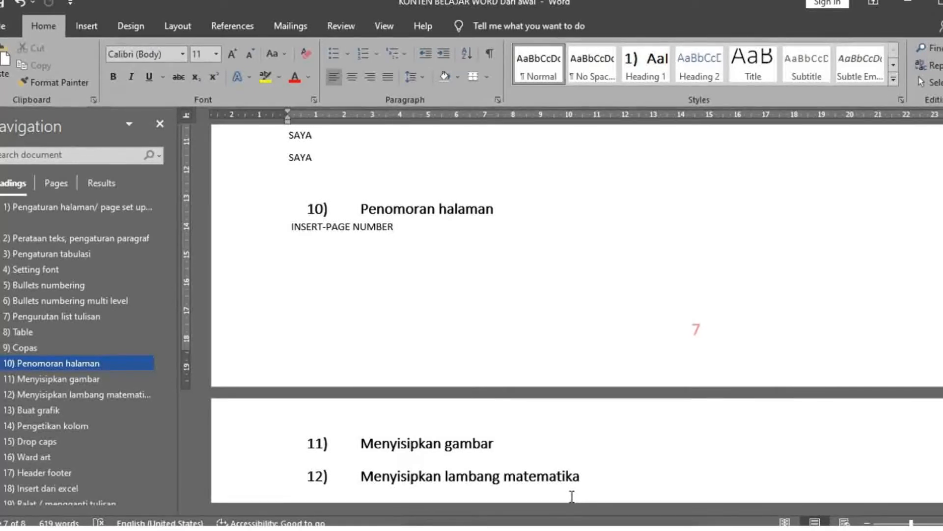
click(38, 383)
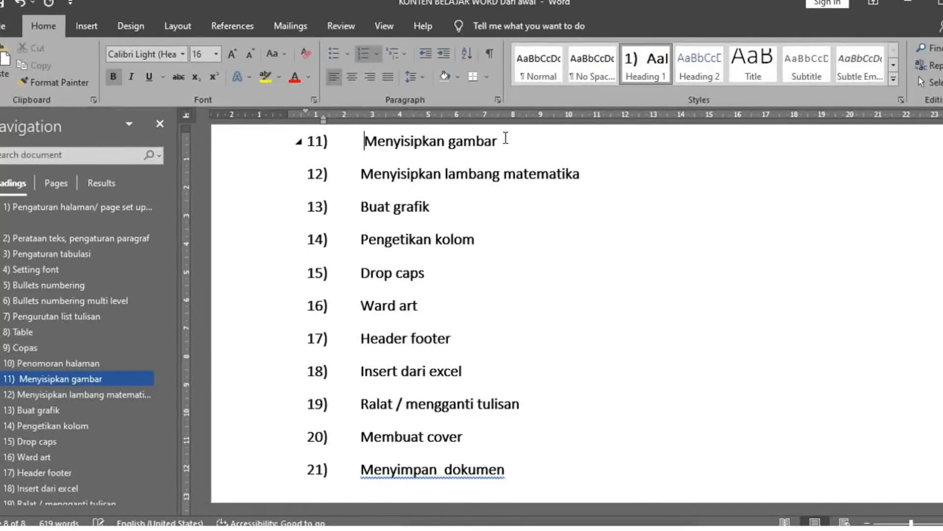
key(Return)
key(ctrl+z)
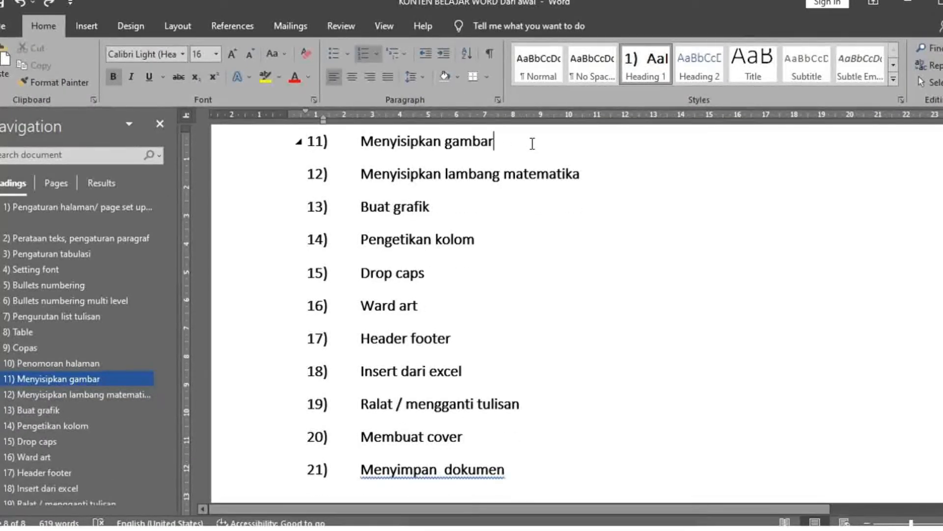
key(ctrl+Return)
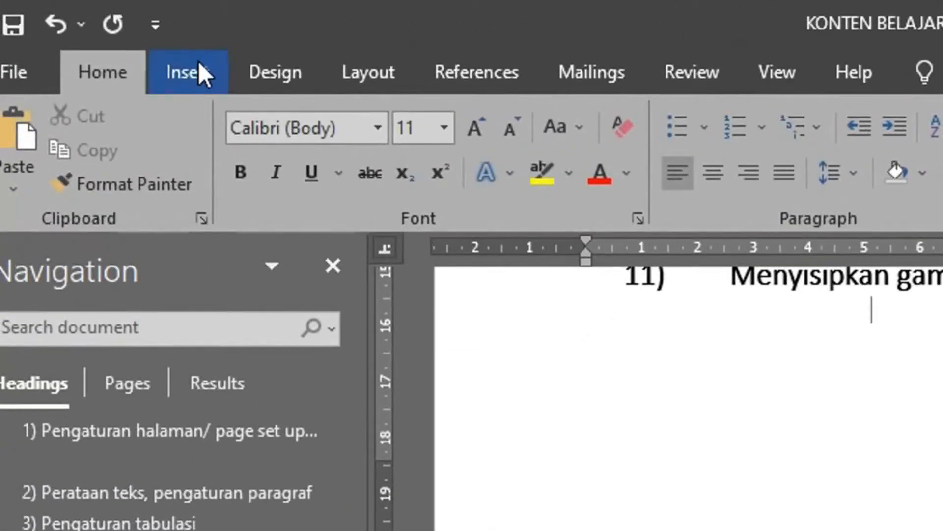
Insert the picture Screenshot (1) from this device's Pictures > Screenshots folder on the line below the heading "Menyisipkan gambar".
click(92, 21)
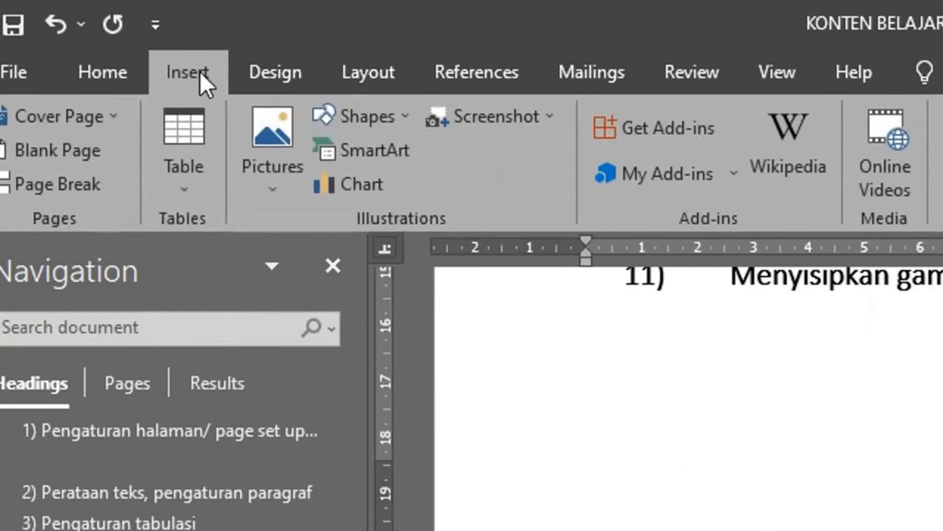
click(271, 177)
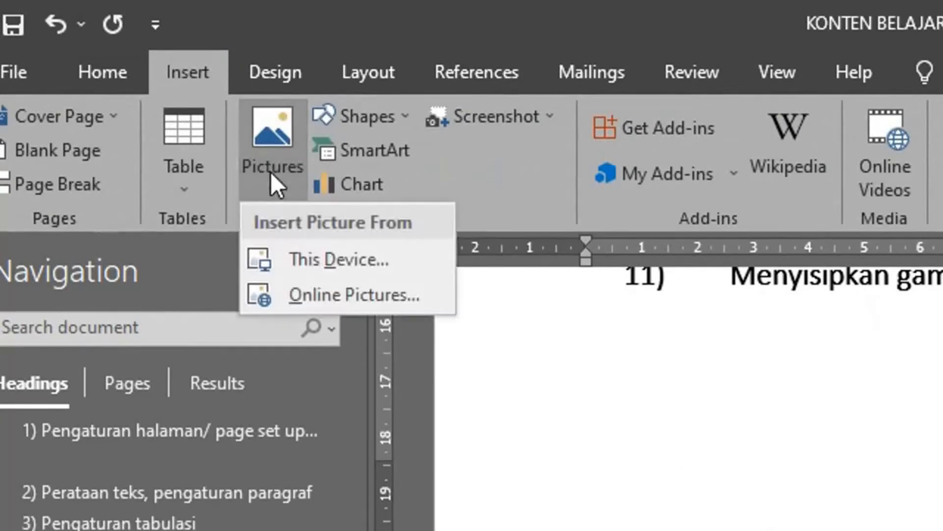
click(293, 260)
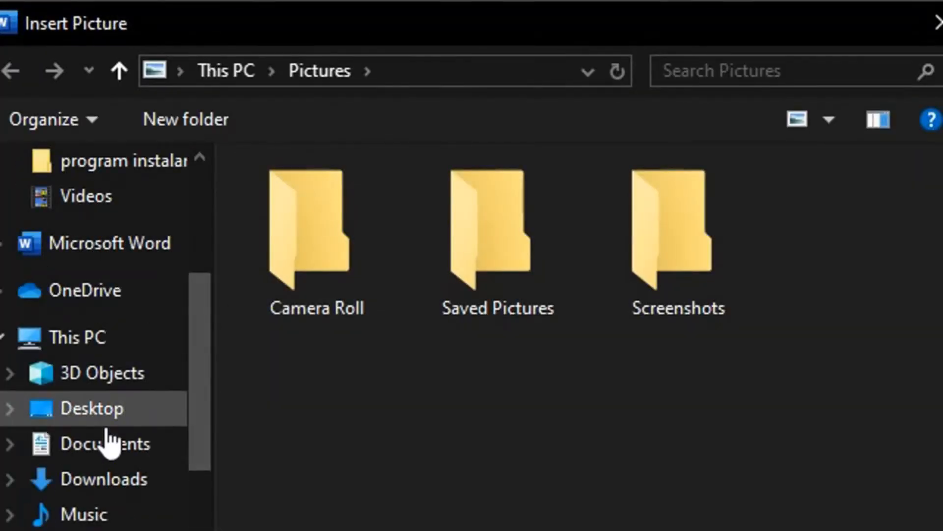
click(93, 492)
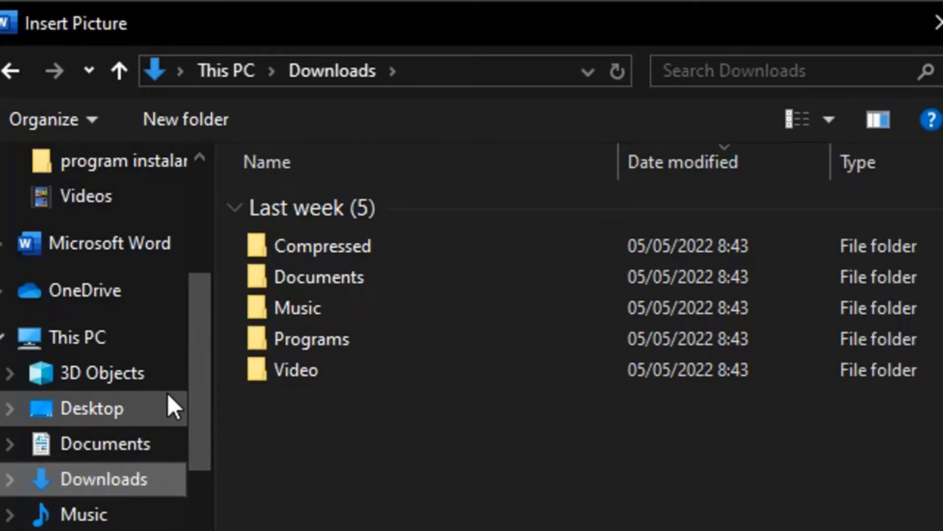
click(84, 530)
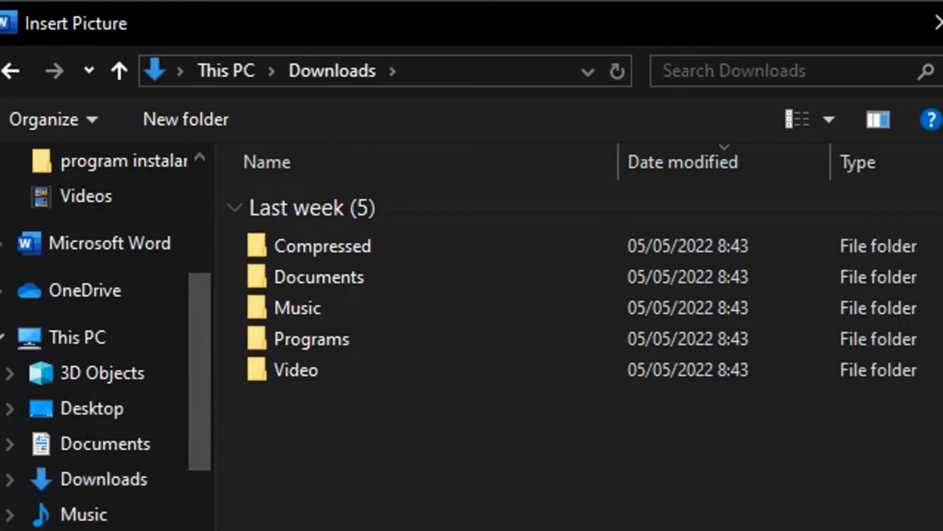
click(670, 270)
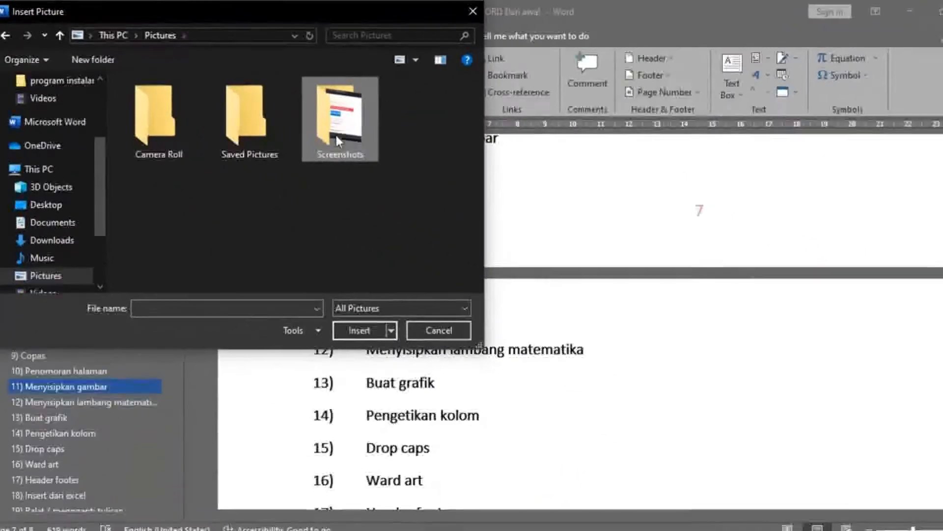
double_click(481, 199)
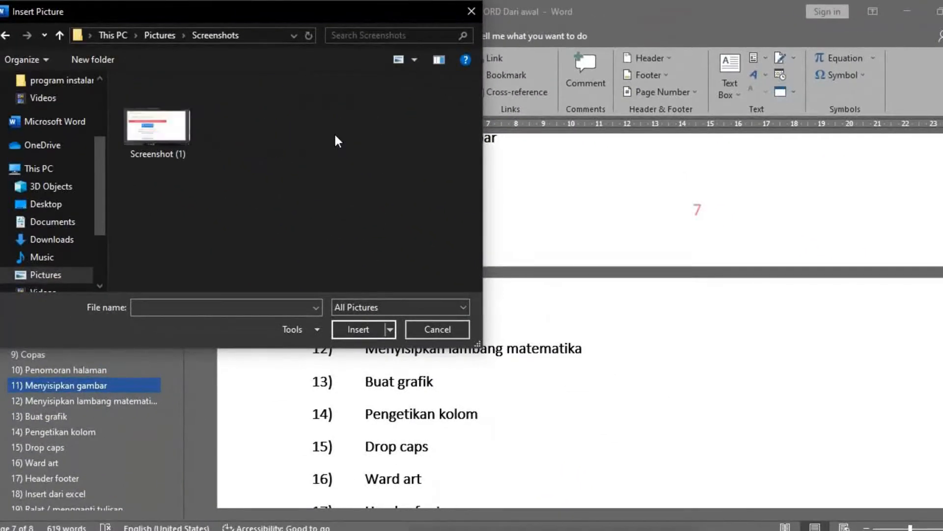
click(176, 126)
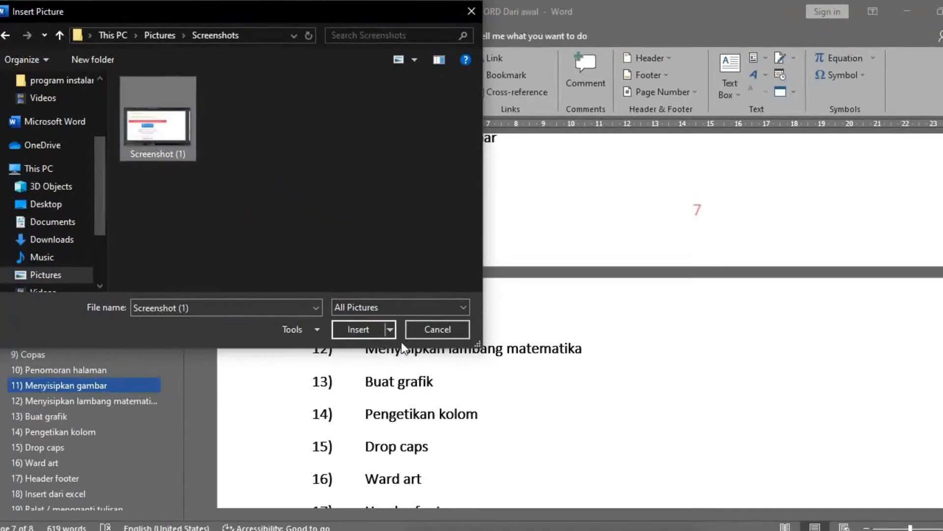
click(362, 328)
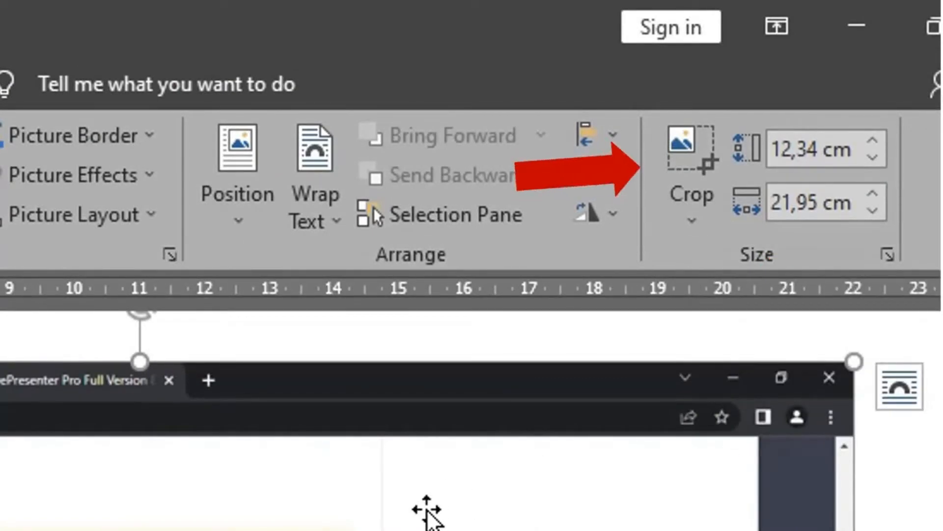
Crop the picture from its right and top edges to about 6.27 cm wide and 8.64 cm high.
click(687, 187)
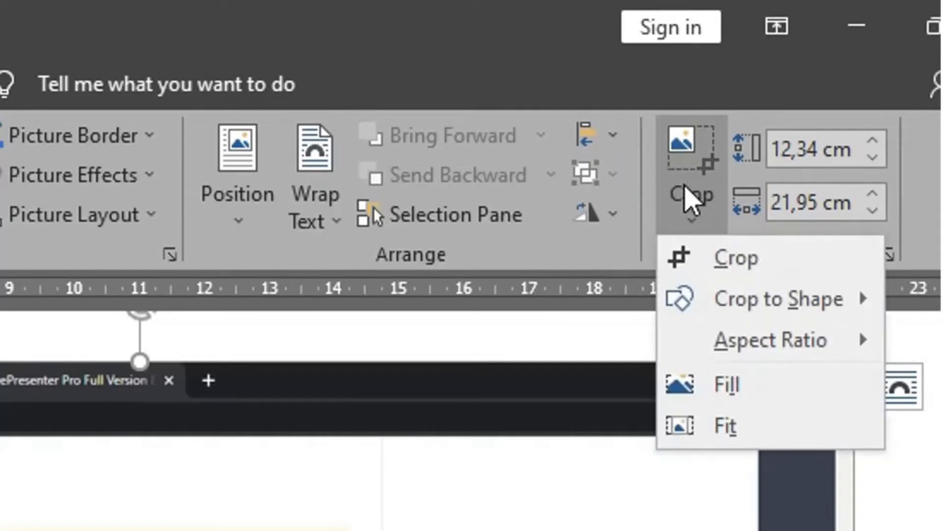
click(709, 260)
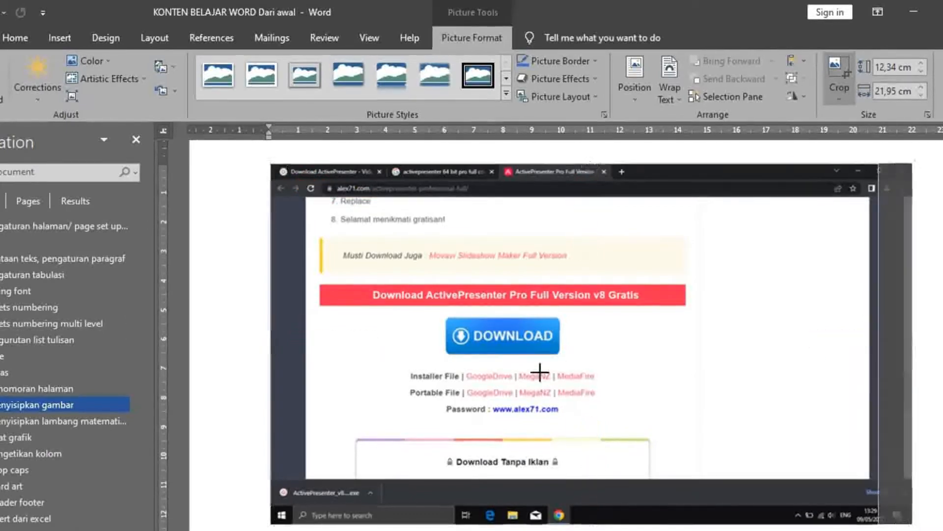
drag(539, 372, 447, 363)
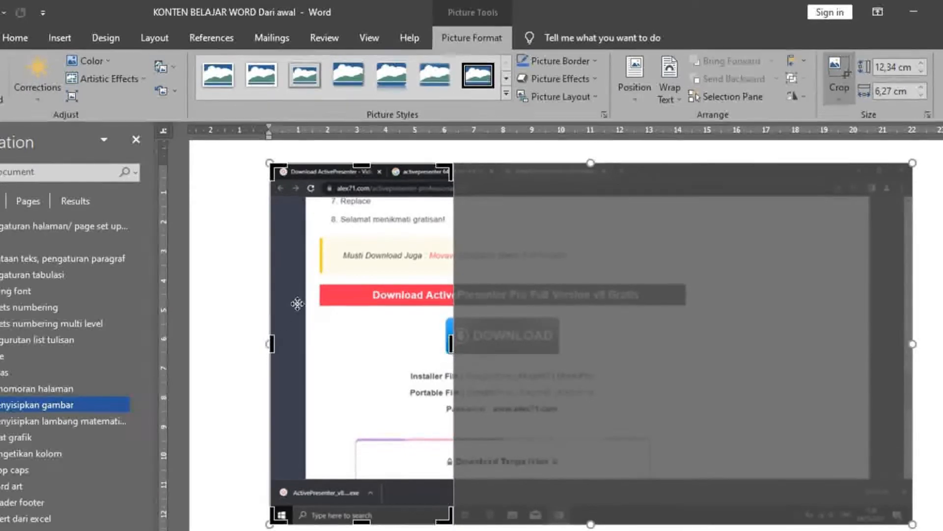
drag(357, 165, 377, 275)
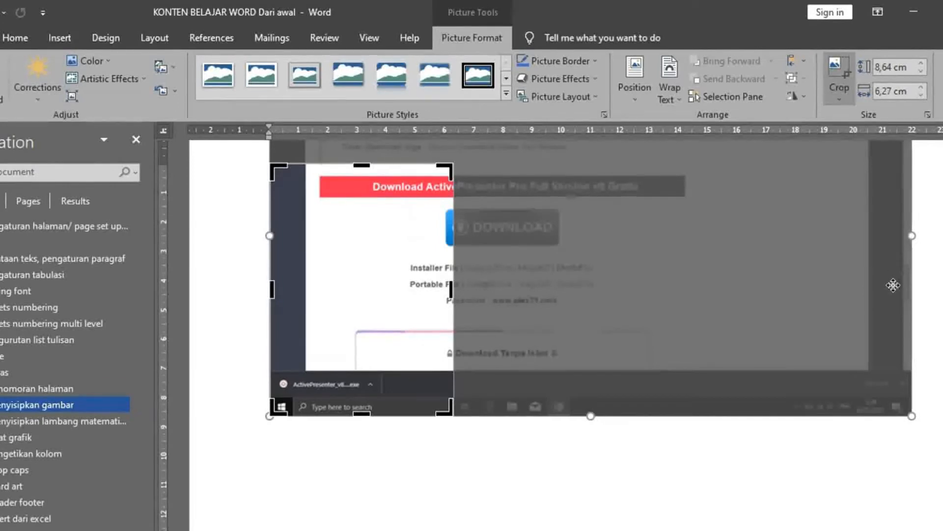
click(774, 473)
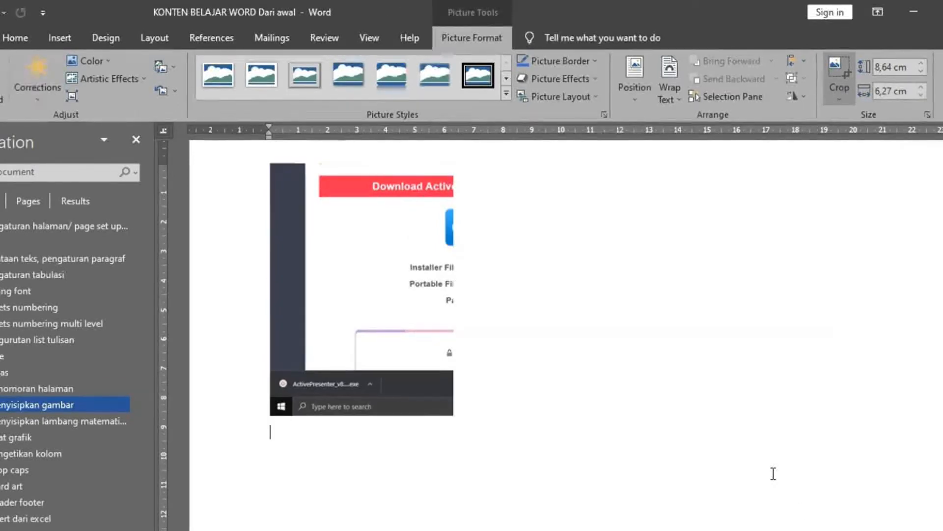
Scale the cropped picture down proportionally from its lower-left corner to about 4.8 cm wide.
click(444, 315)
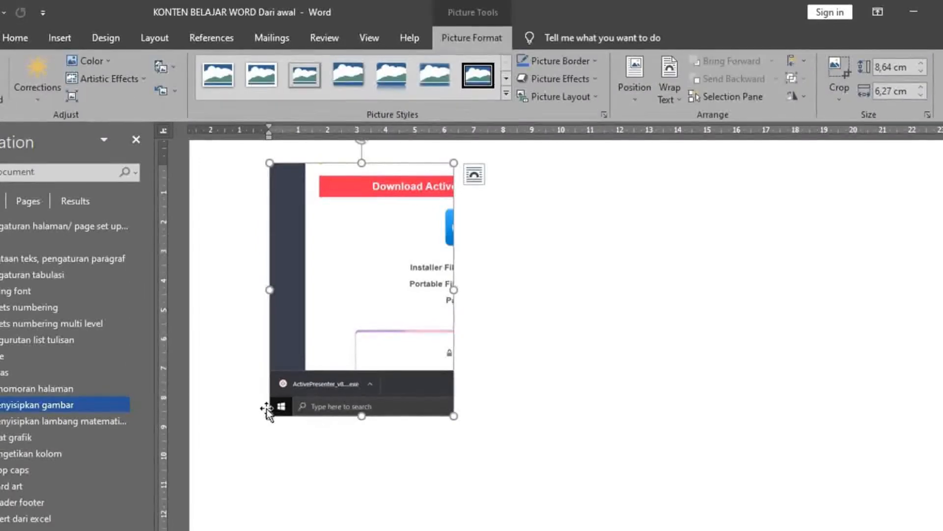
drag(269, 416, 312, 321)
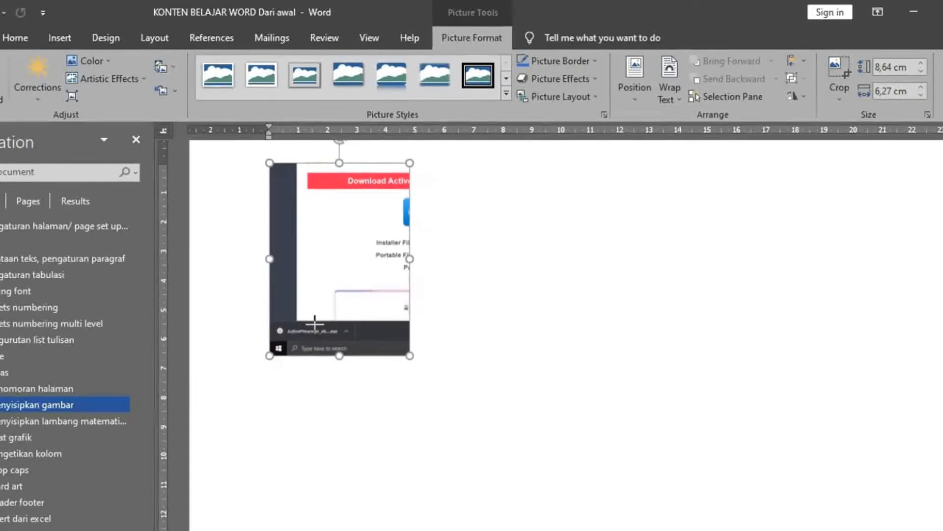
click(518, 310)
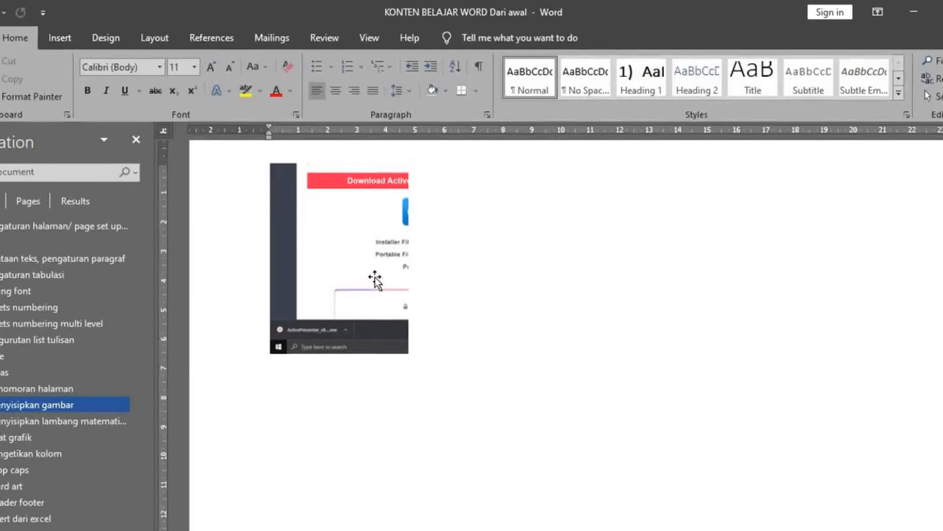
Set the cropped picture's wrapping to In Front of Text and position it at the top center with square text wrapping.
click(375, 280)
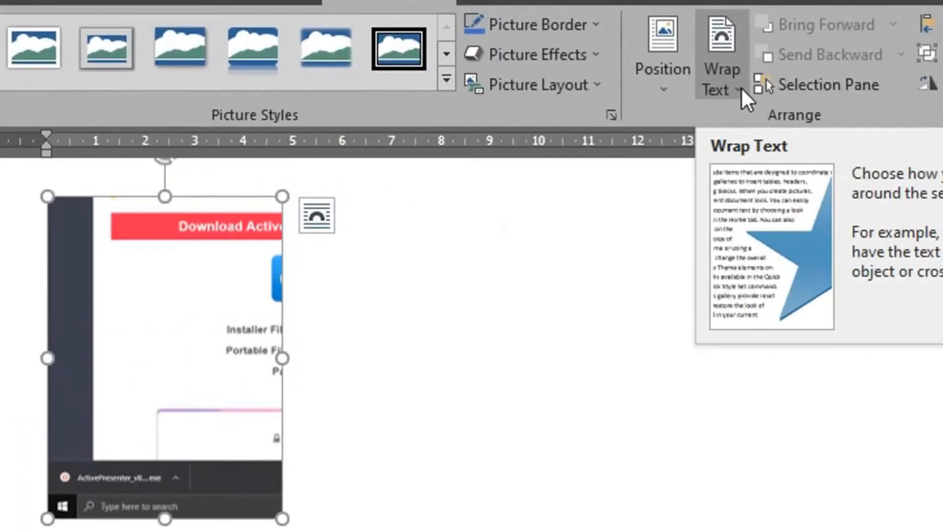
click(741, 87)
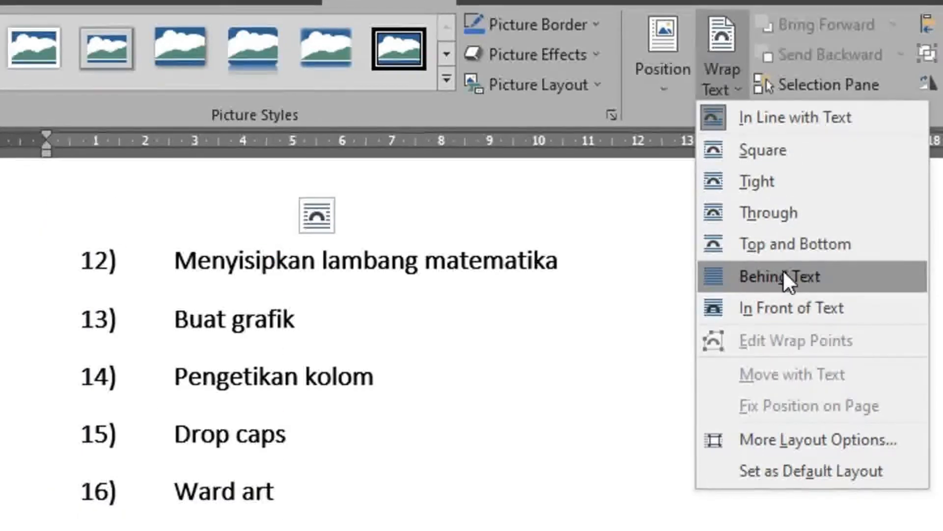
click(735, 307)
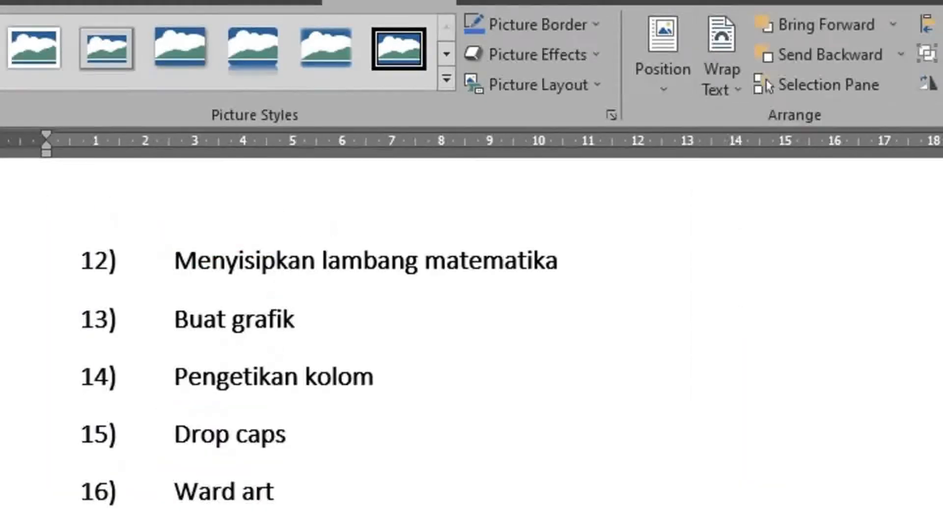
click(661, 72)
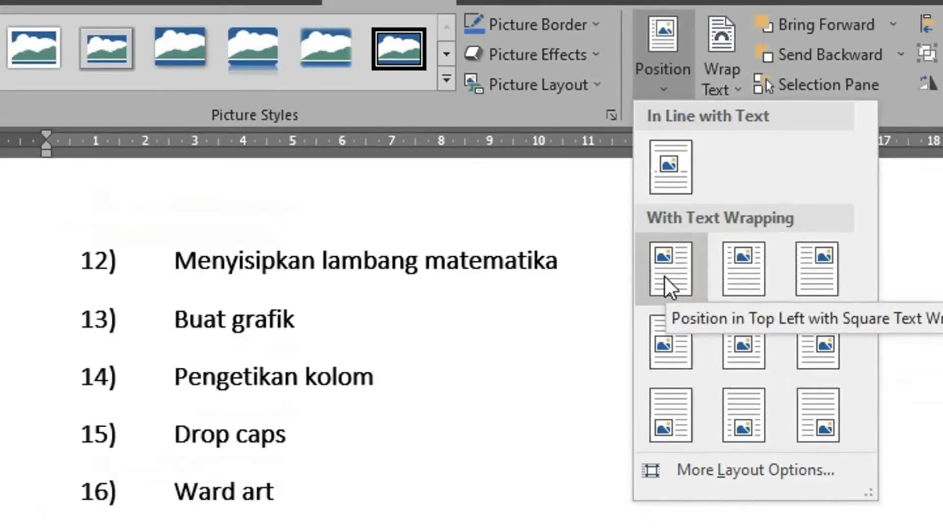
click(727, 285)
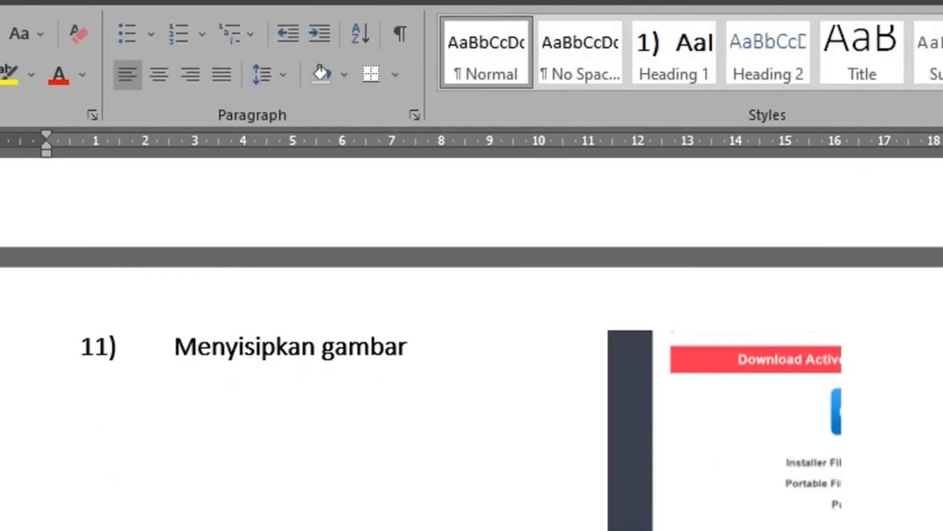
Start an empty body line below the heading "Menyisipkan lambang matematika".
click(175, 299)
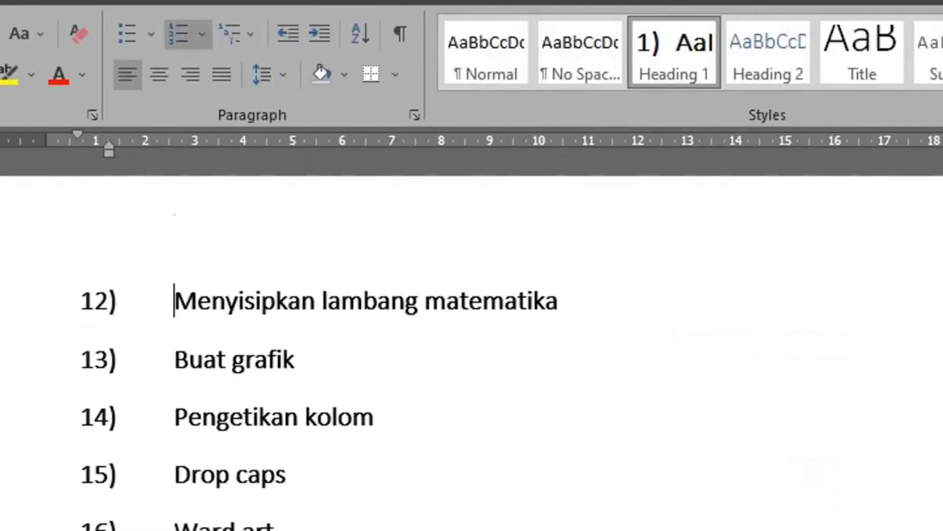
scroll(472, 344, down, 2)
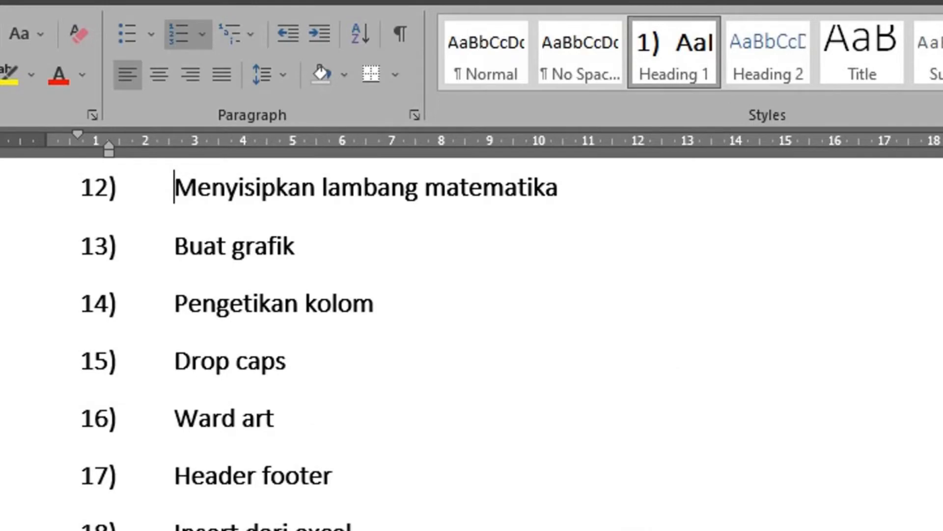
click(568, 202)
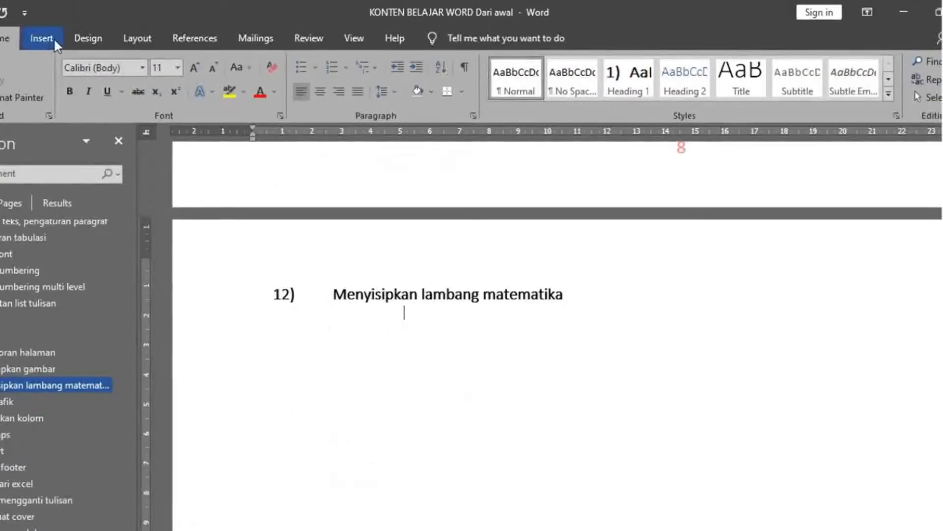
Look through the built-in equations, the Insert New Equation option and the list of common symbols.
click(50, 40)
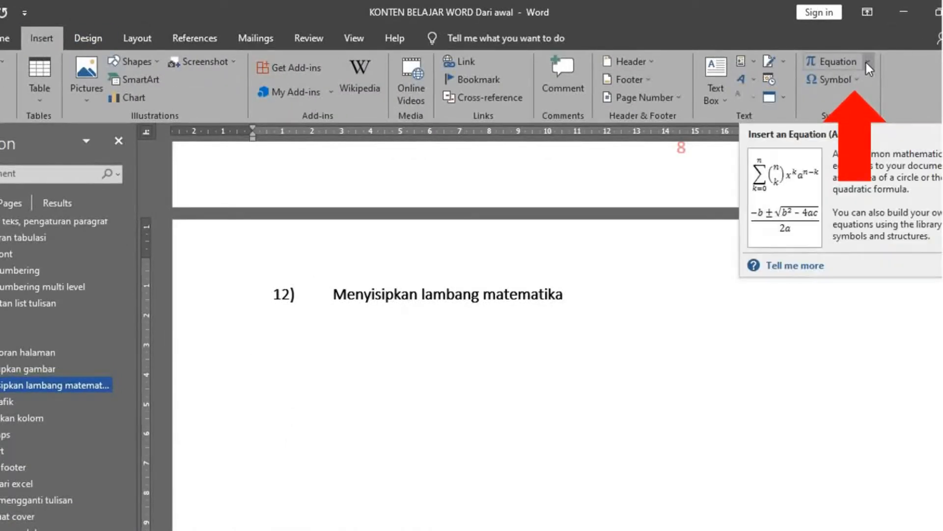
click(867, 62)
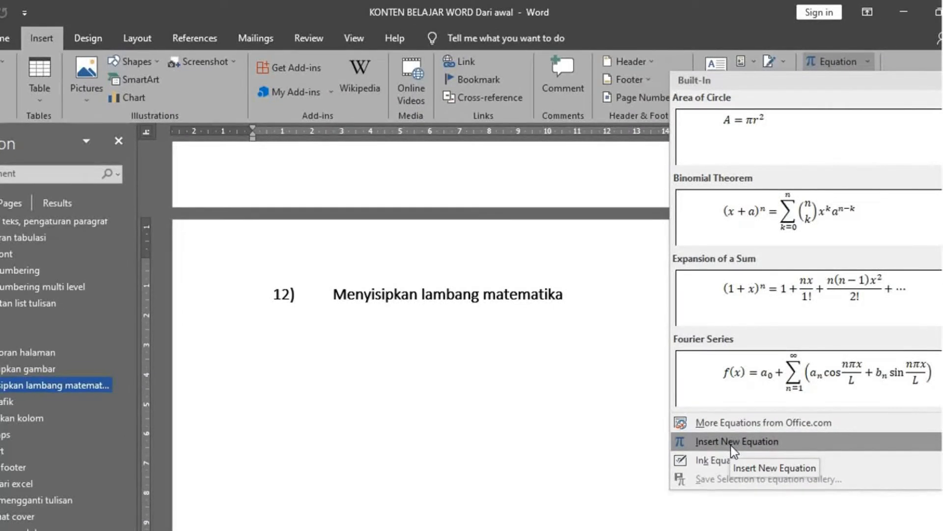
click(625, 442)
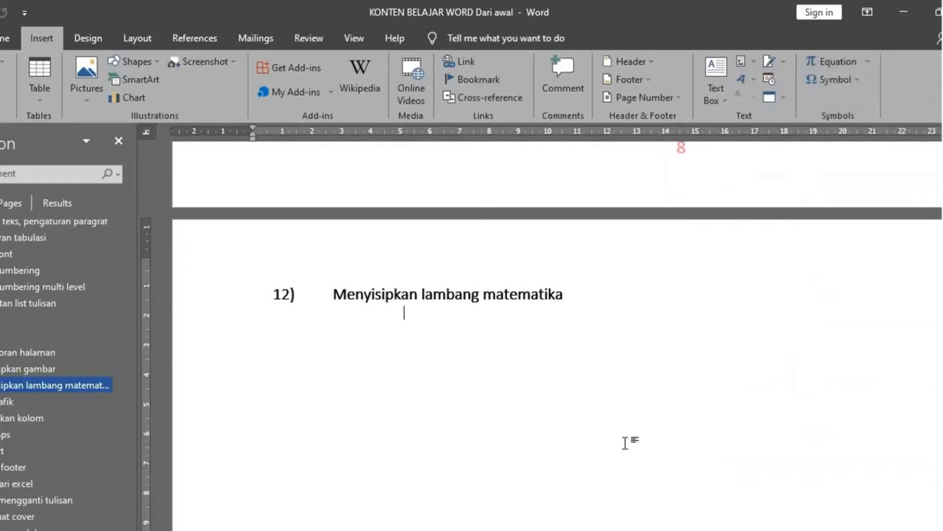
click(838, 79)
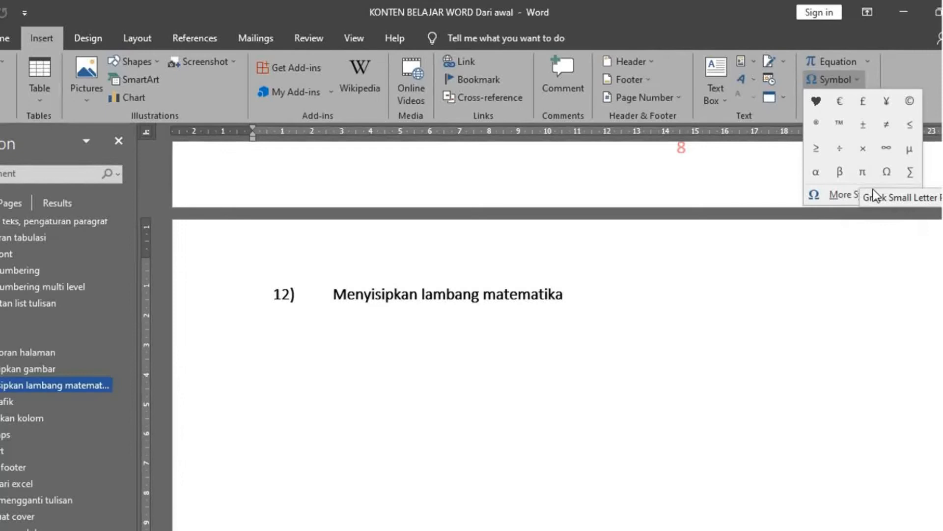
click(768, 111)
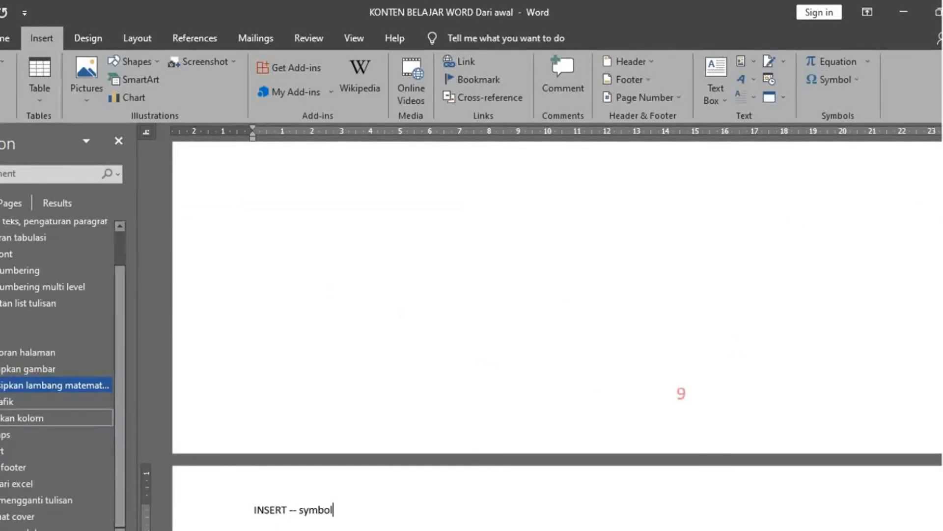
Go to the heading "Buat grafik", start a body line below it and insert a page break.
click(10, 401)
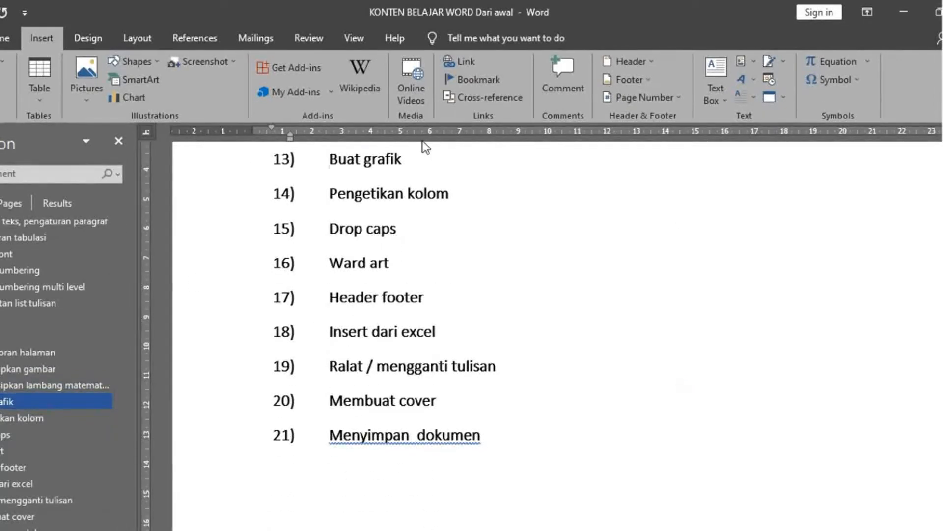
click(416, 156)
key(Return)
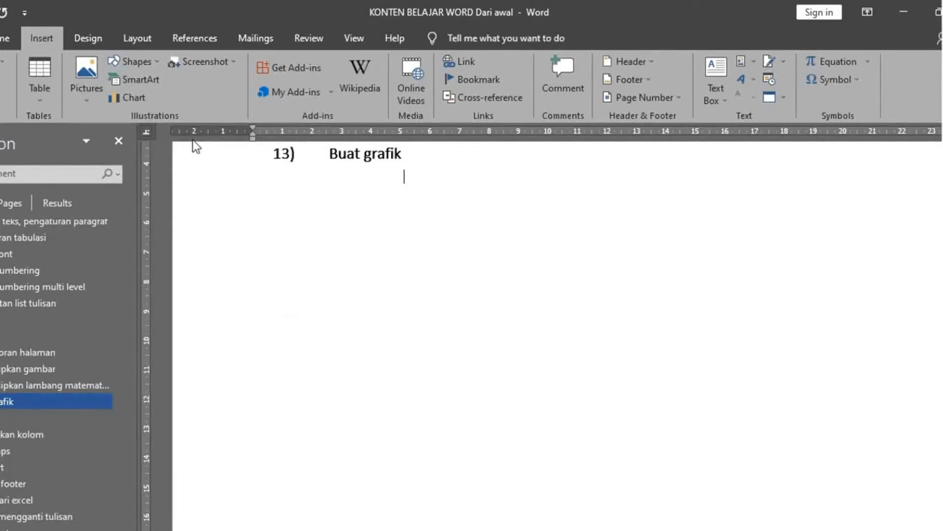
key(ctrl+Return)
Write the note "Insert → chart" as body text below the heading "Buat grafik".
text(inse)
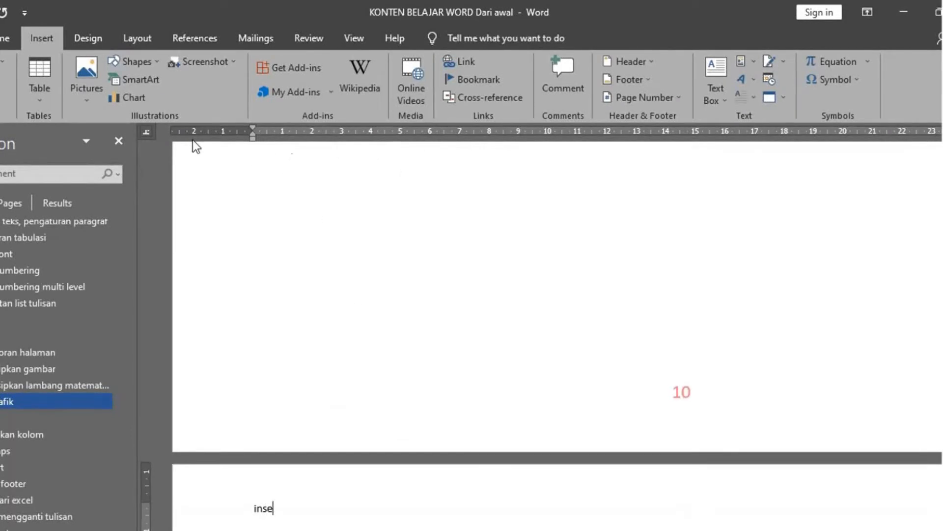
text(rt )
text(--> char)
text(t)
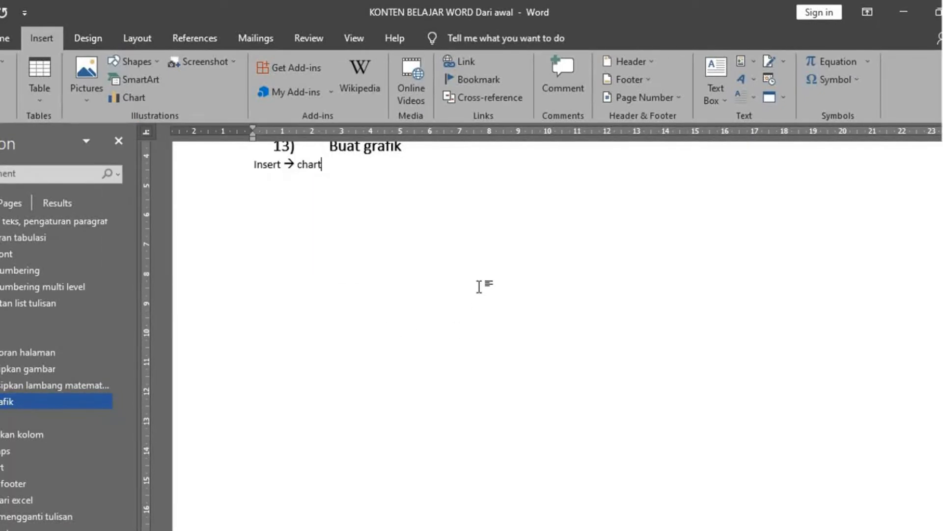
Insert a Clustered Column chart on a new line below the "Insert → chart" note.
key(Return)
click(132, 98)
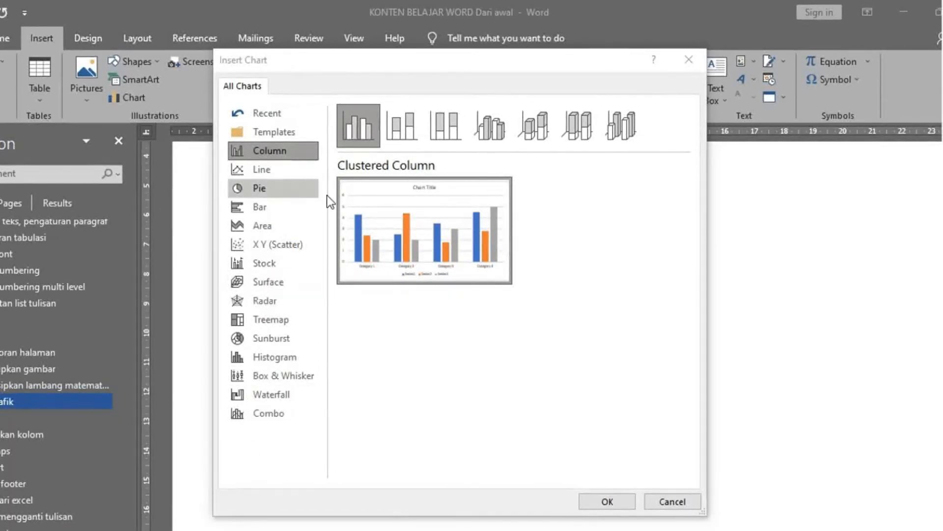
mouse_move(368, 246)
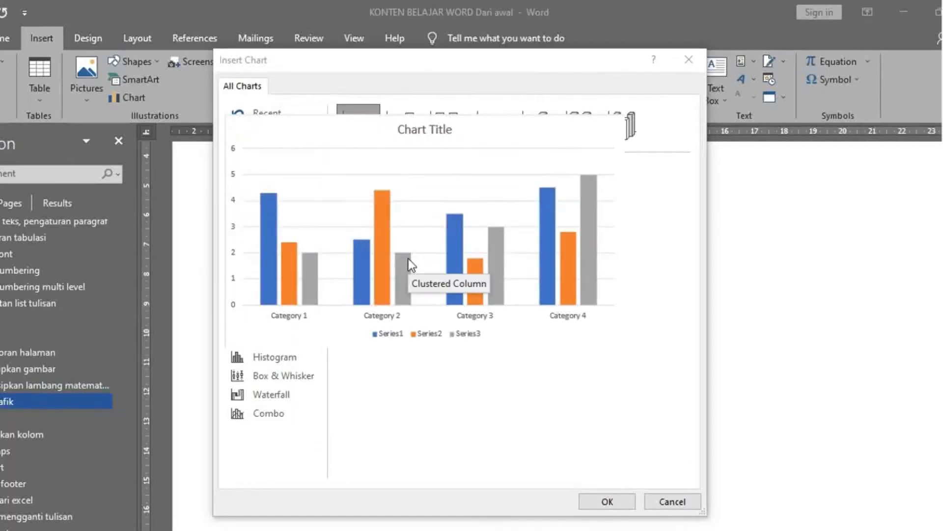
key(Return)
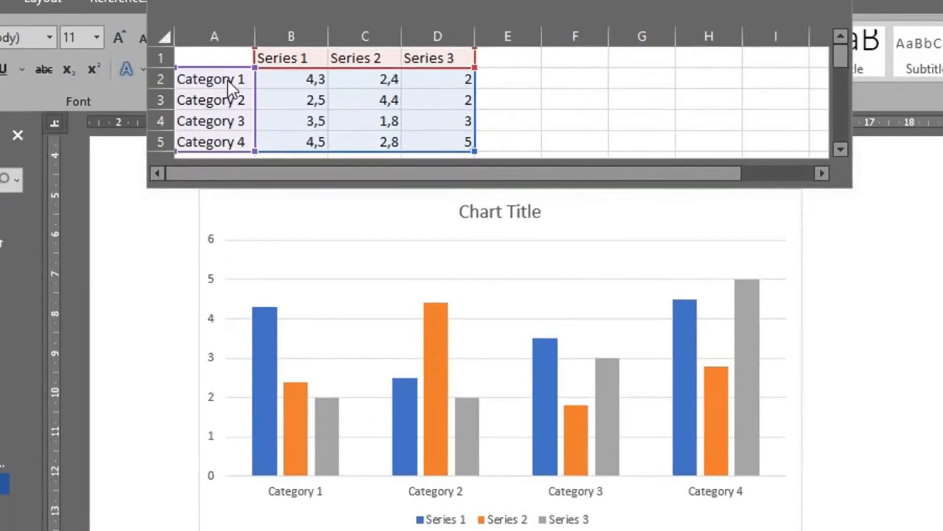
Rename the first chart category in cell A2 of the chart data to "type 1".
click(187, 85)
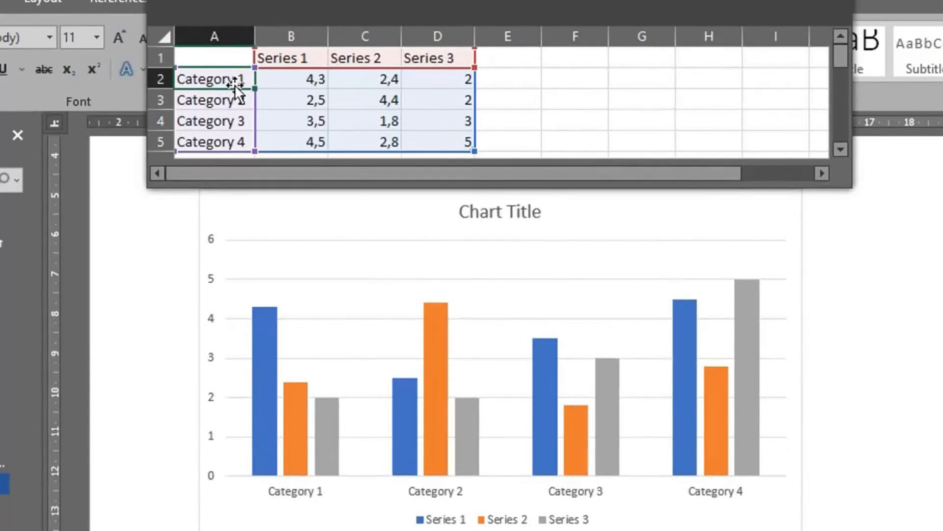
double_click(237, 82)
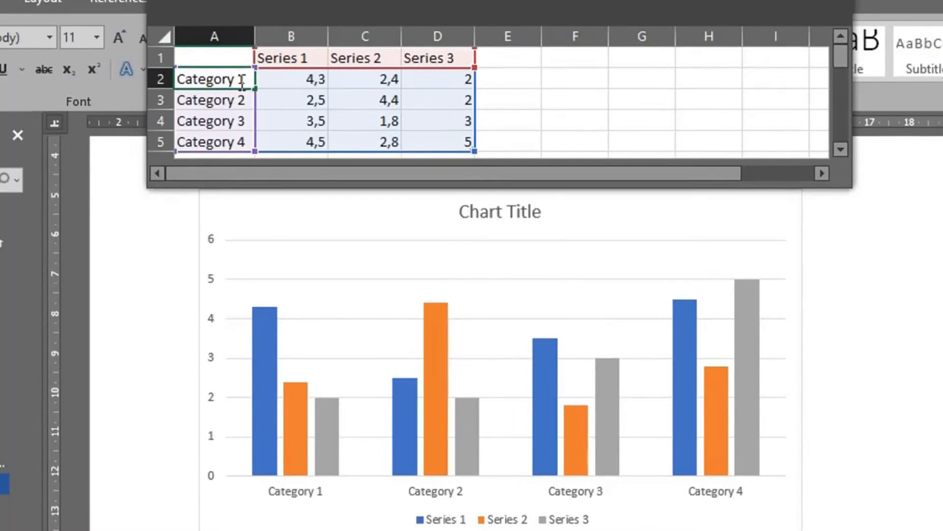
key(BackSpace)
key(BackSpace)
key(BackSpace)
key(BackSpace)
key(BackSpace)
key(BackSpace)
key(BackSpace)
key(BackSpace)
key(BackSpace)
text(type)
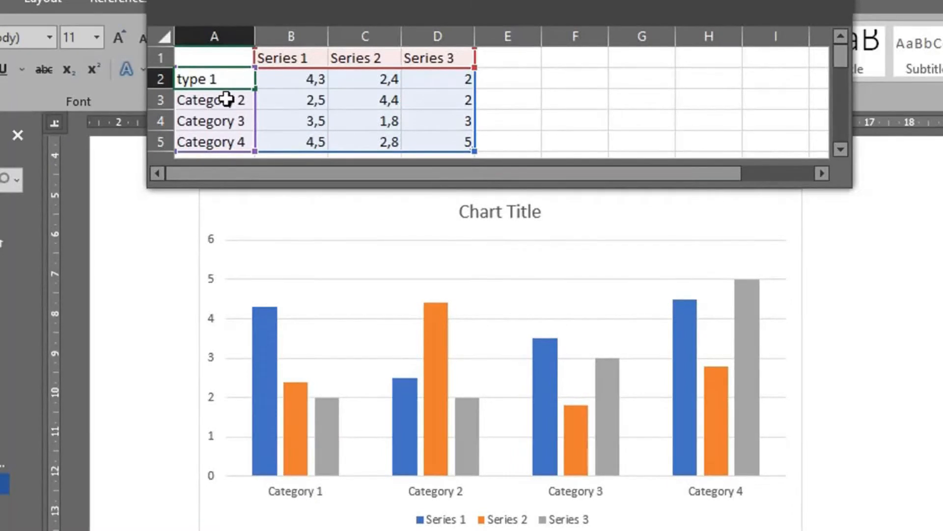
Rename the chart categories in cells A3 to A5 to "type 2", "type 3" and "type 4".
click(226, 98)
double_click(227, 99)
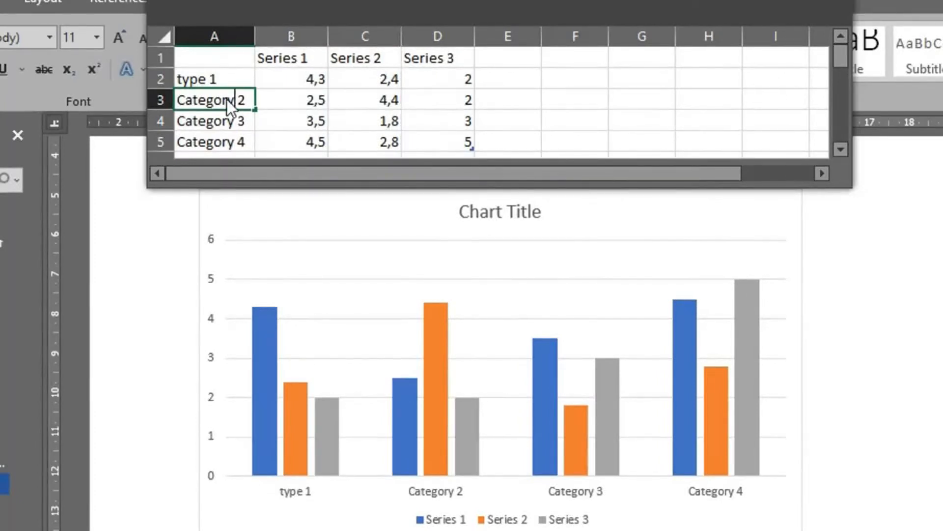
key(Right)
key(BackSpace)
key(BackSpace)
key(BackSpace)
key(BackSpace)
key(BackSpace)
key(BackSpace)
key(BackSpace)
key(BackSpace)
key(BackSpace)
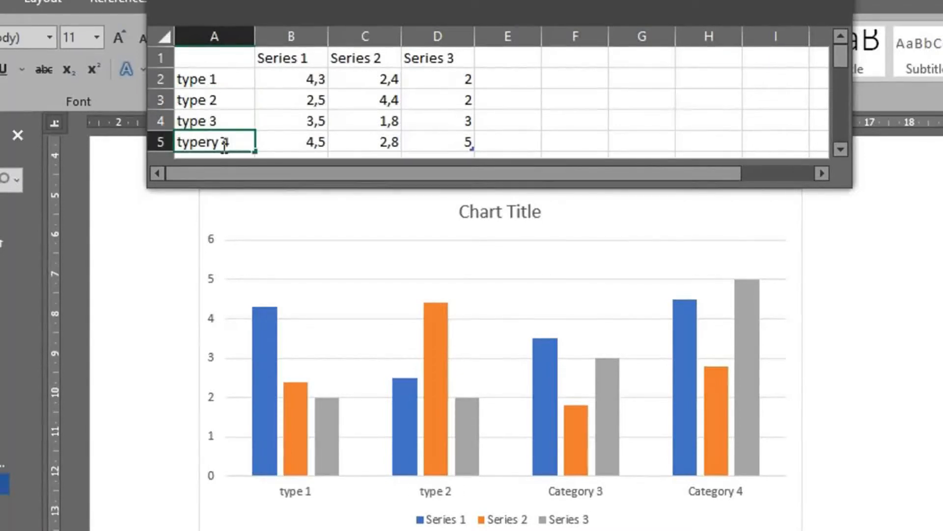
key(Delete)
key(Delete)
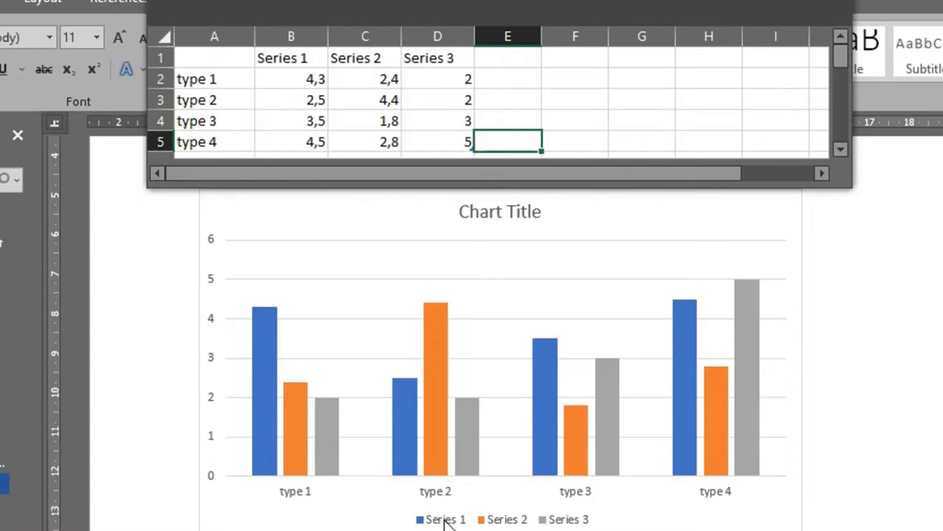
Set the Series 1 value for type 1 in cell B2 of the chart data to 2,3.
click(309, 80)
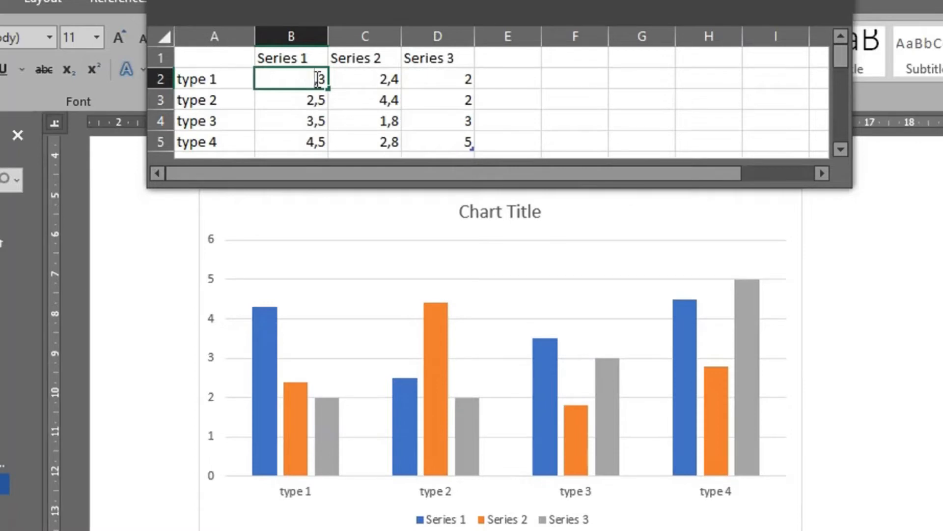
click(558, 98)
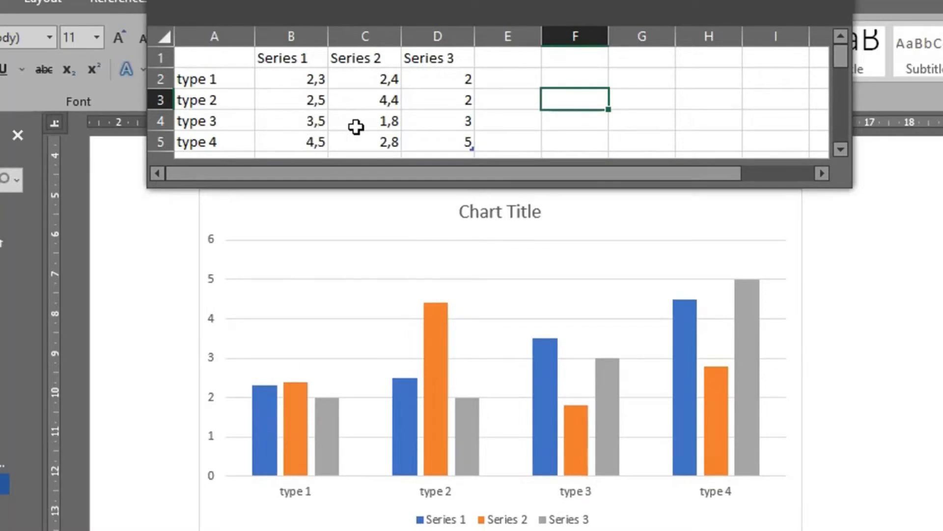
Select the chart title and move it slightly down toward the plot area.
click(488, 220)
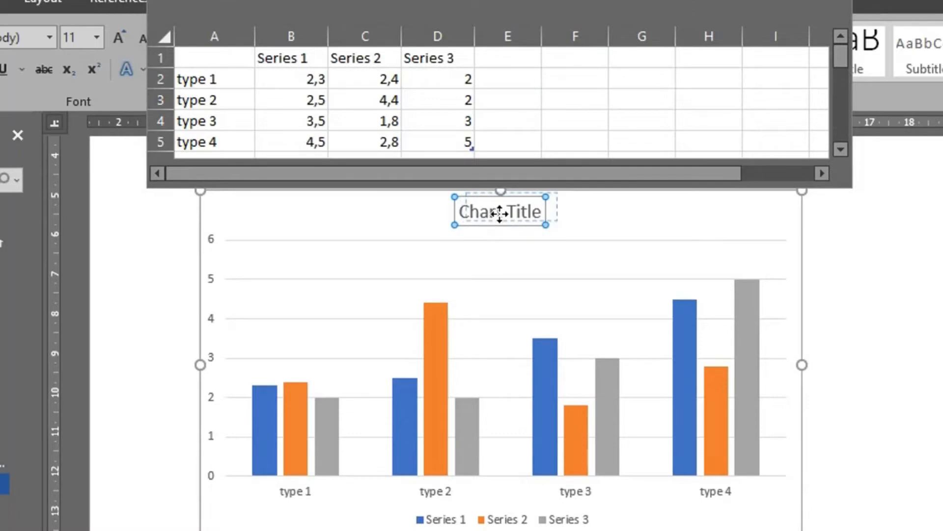
drag(488, 217, 499, 213)
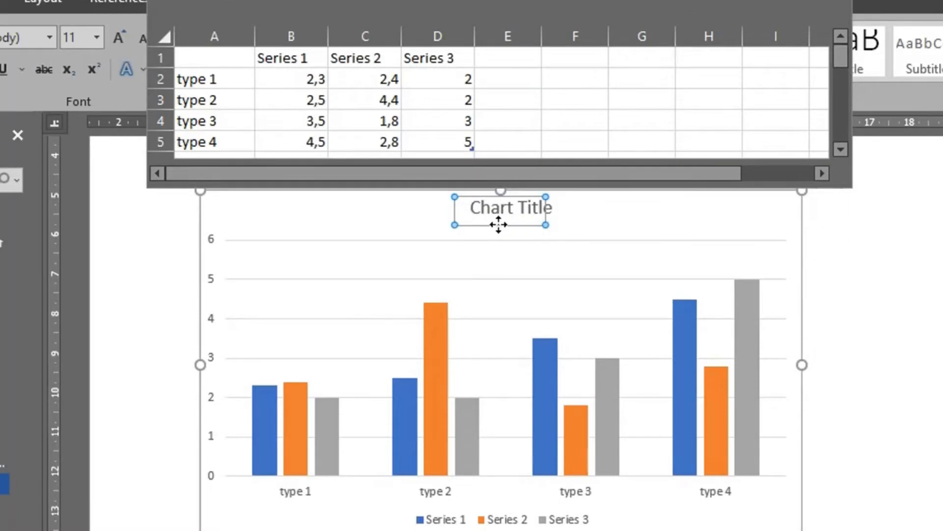
double_click(499, 224)
drag(496, 221, 485, 240)
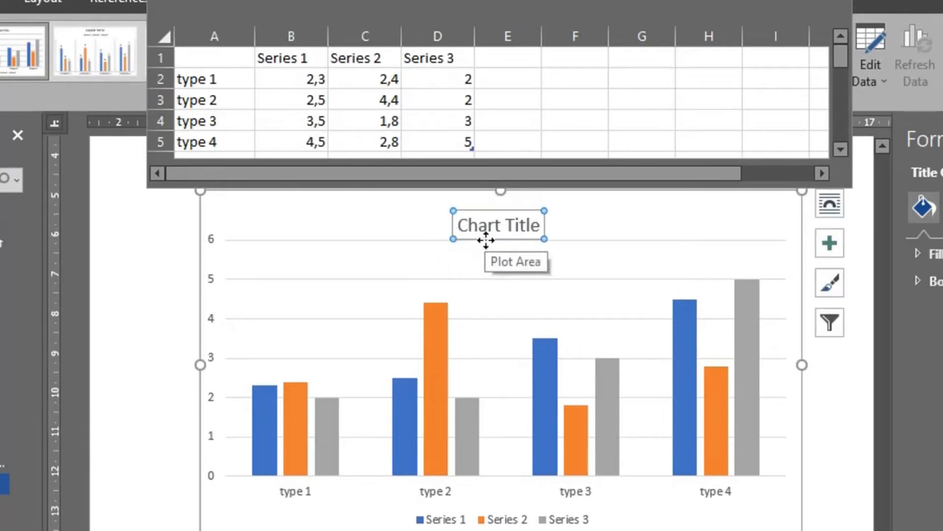
Replace the chart title text with "contoh diagram".
double_click(505, 231)
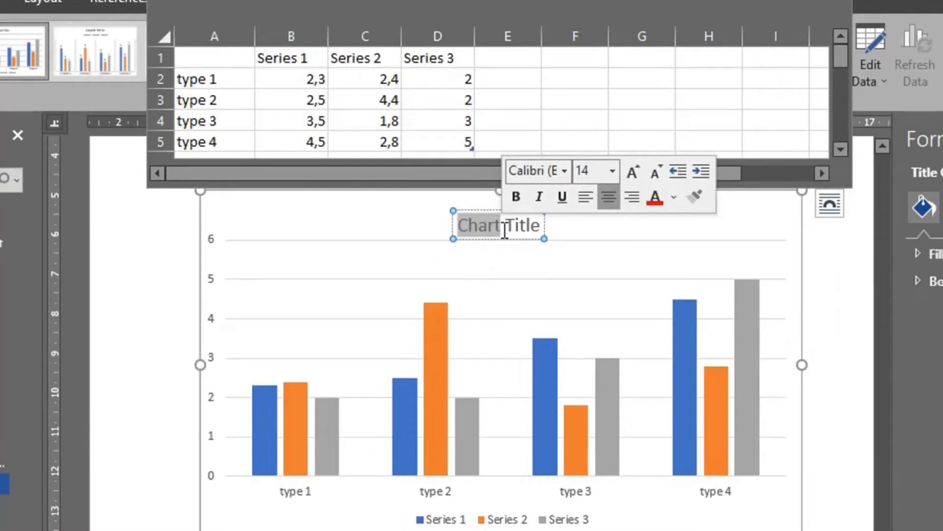
key(BackSpace)
key(Delete)
key(Delete)
key(Delete)
key(Delete)
key(Delete)
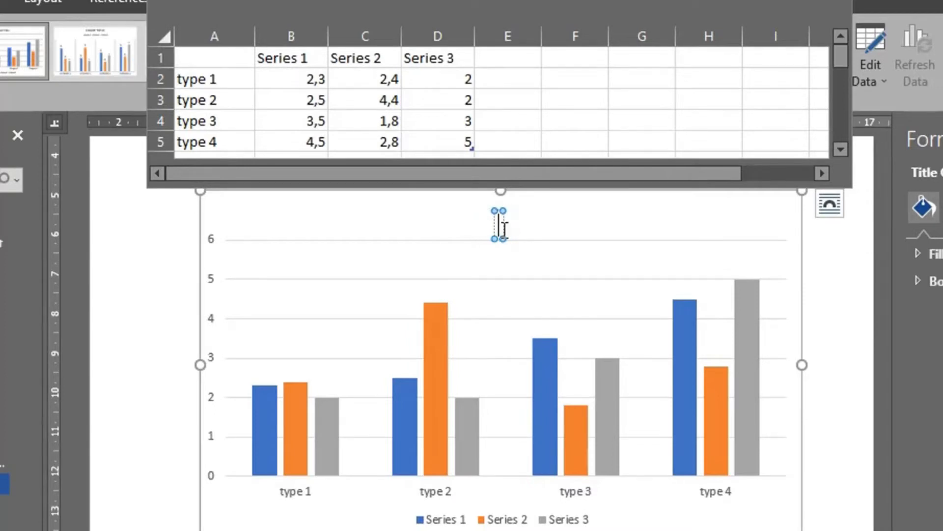
text(contoh)
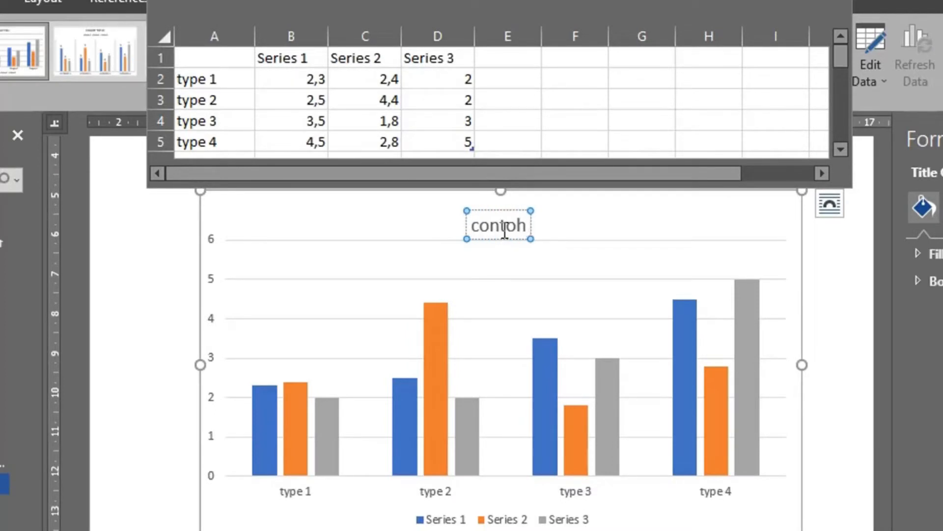
text( diagram)
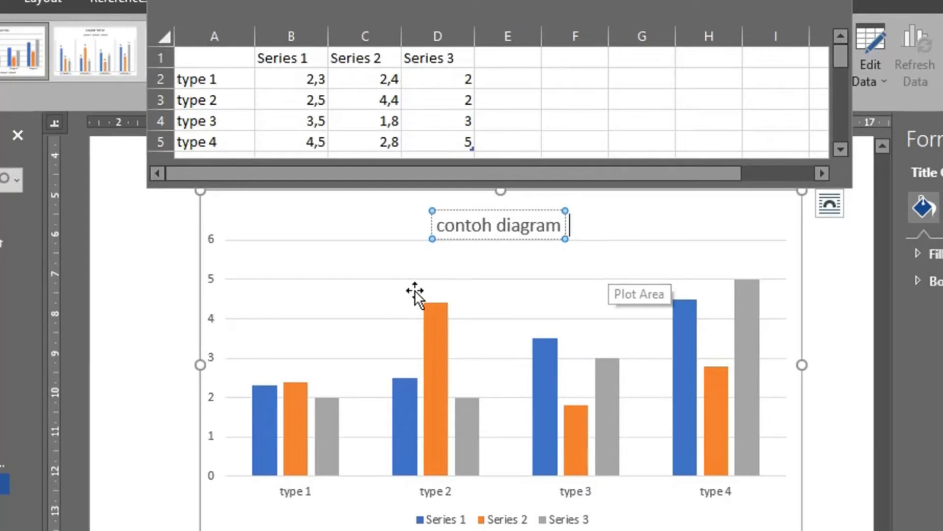
Move the chart data window aside and apply Style 3 to the chart.
click(410, 271)
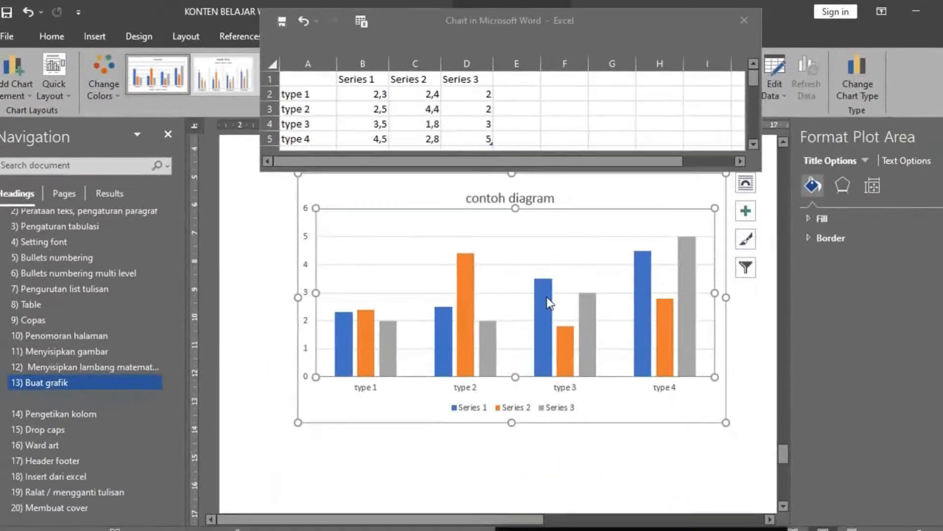
drag(659, 19, 511, 29)
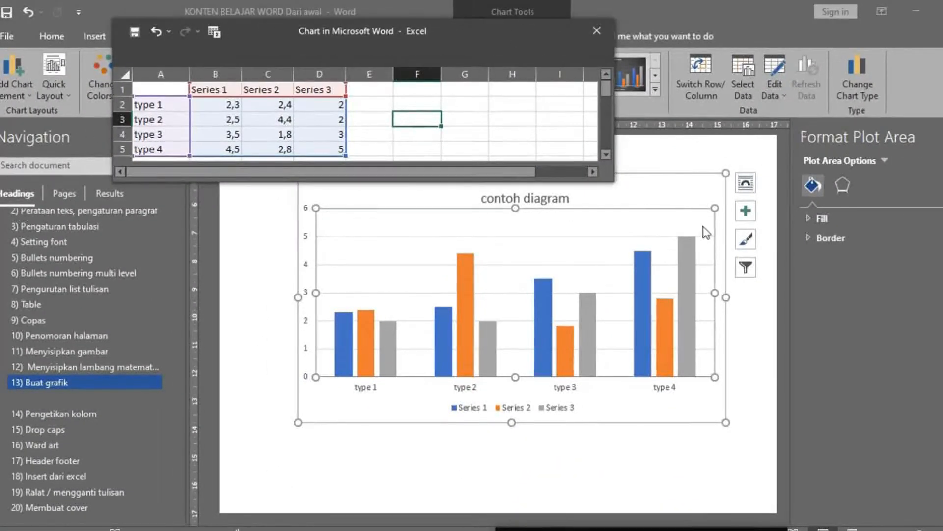
click(745, 240)
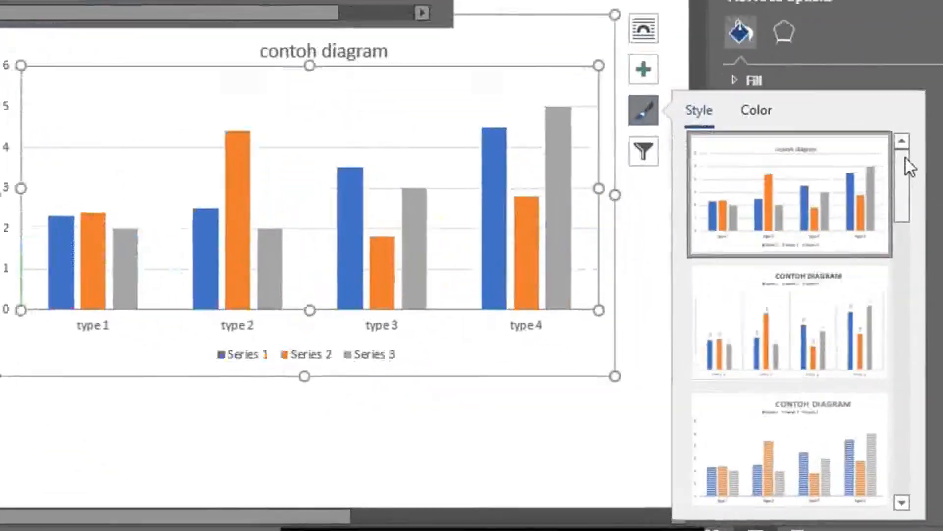
drag(926, 272, 926, 276)
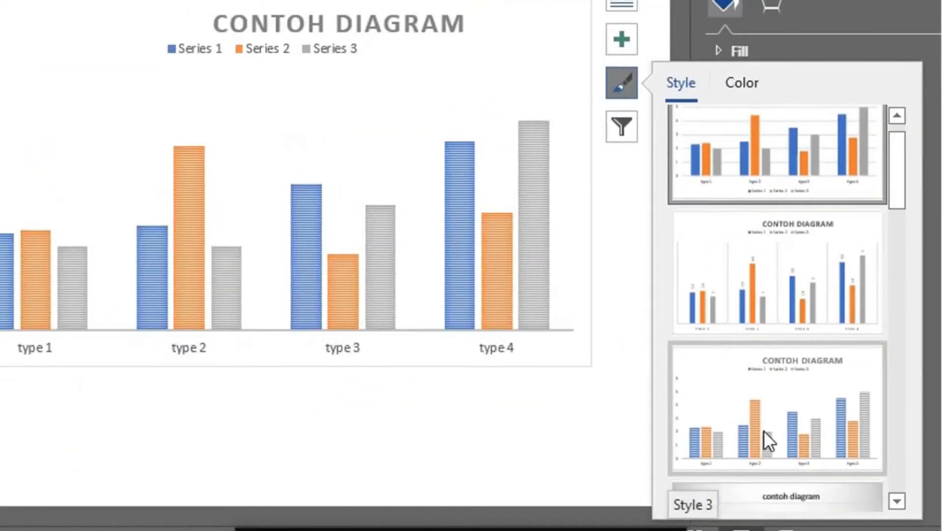
click(764, 430)
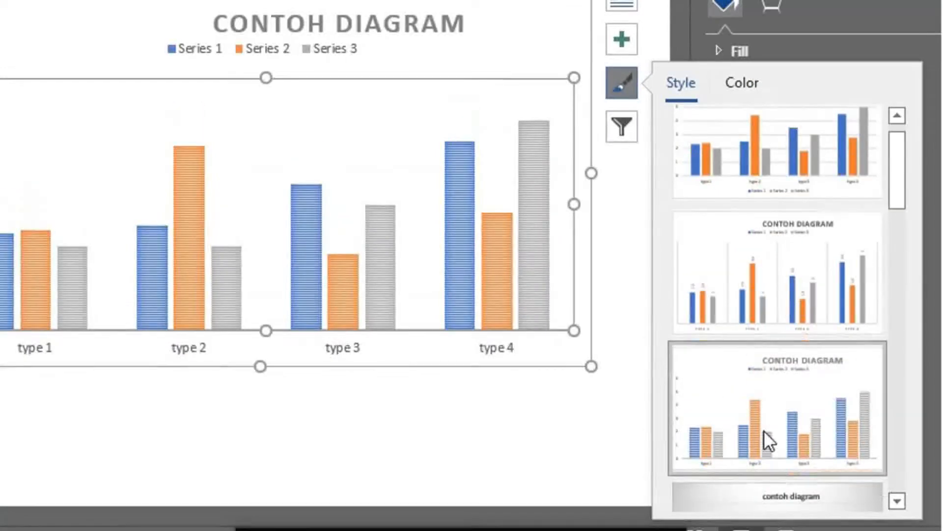
drag(896, 154, 923, 332)
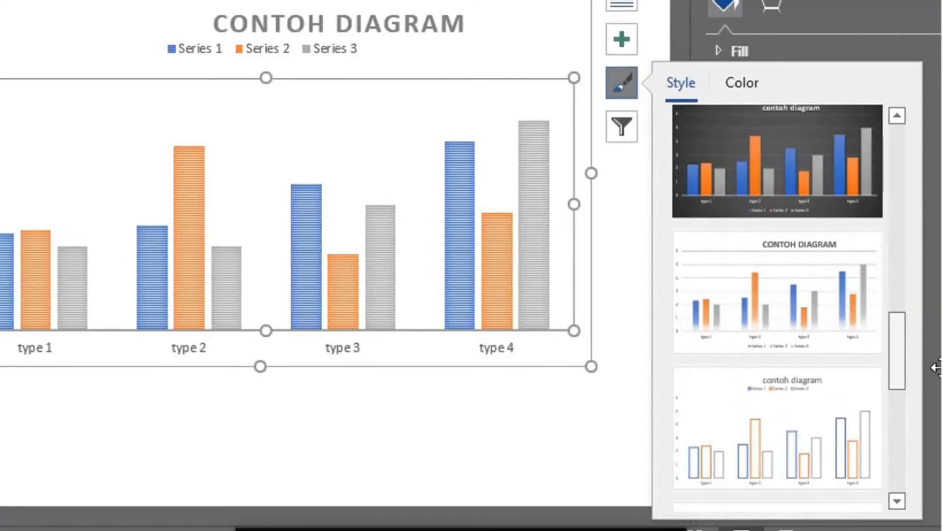
drag(895, 326, 922, 461)
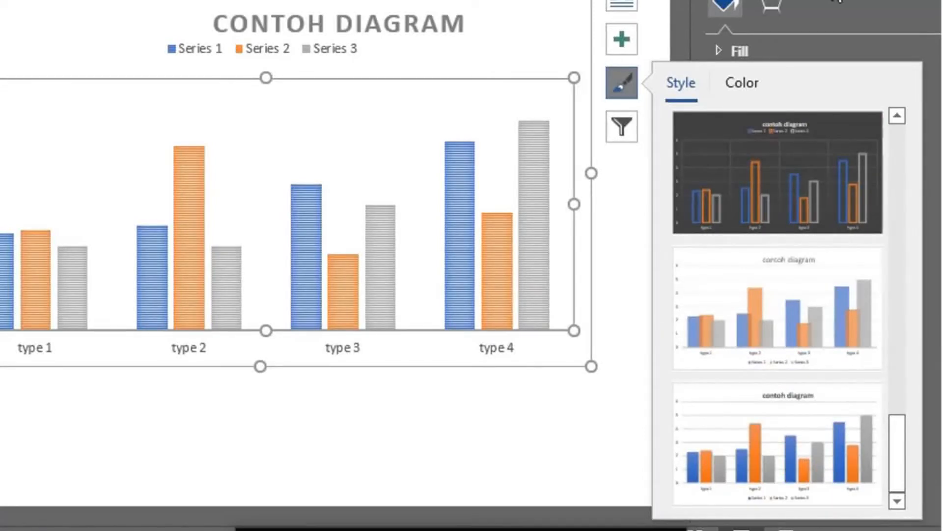
Change the chart's colors to Colorful Palette 3.
click(742, 82)
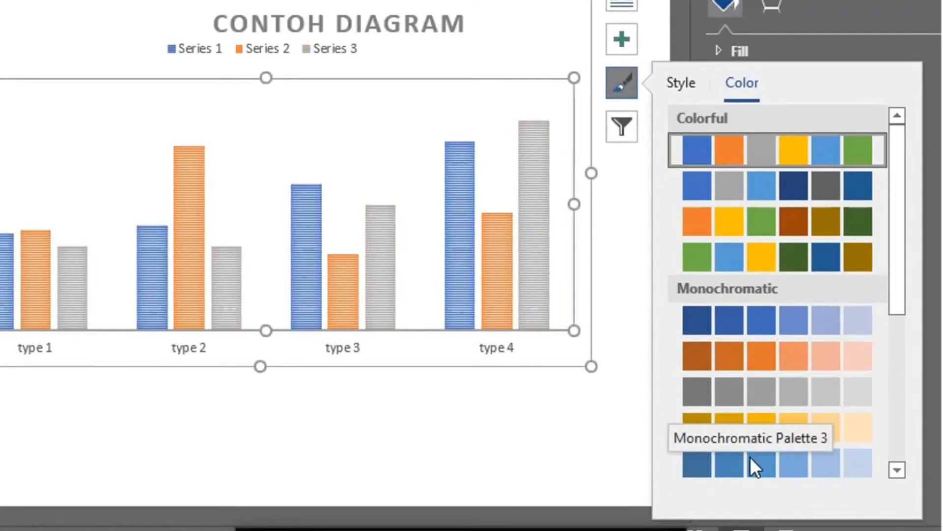
drag(900, 253, 871, 169)
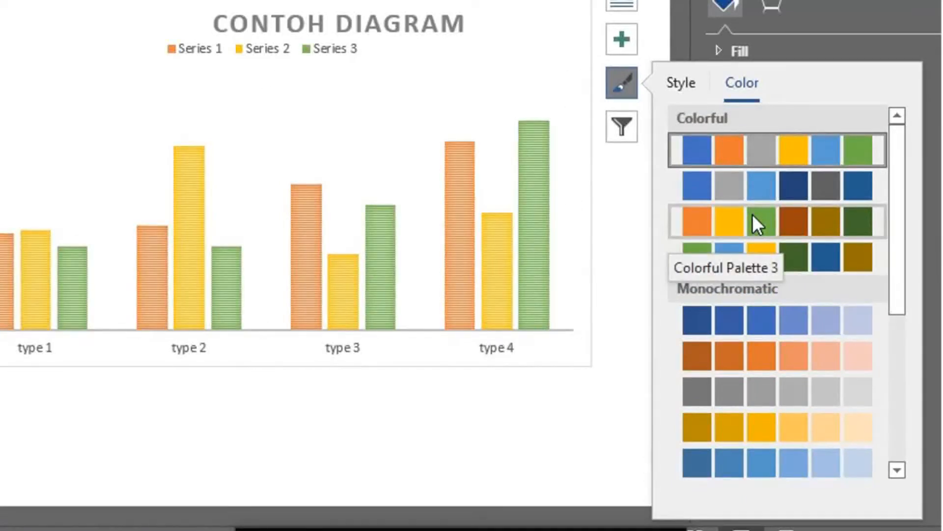
click(753, 214)
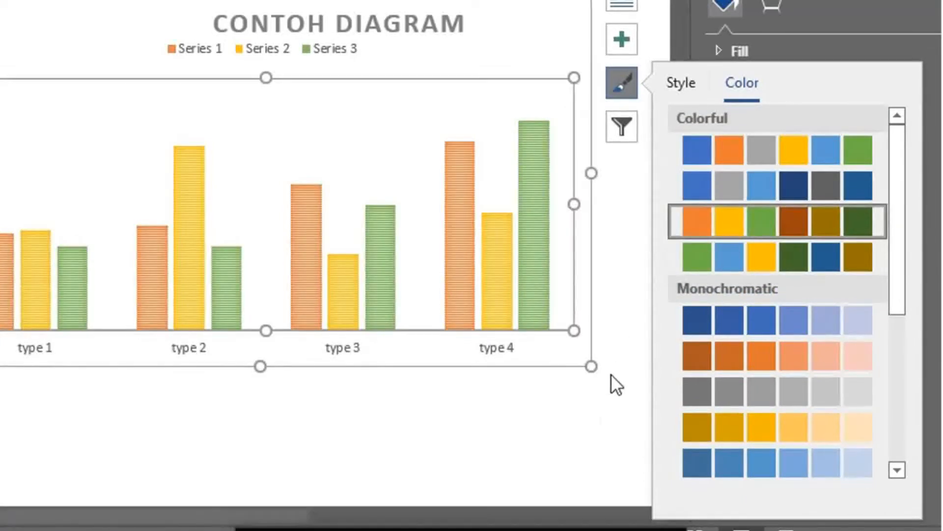
click(599, 425)
click(598, 427)
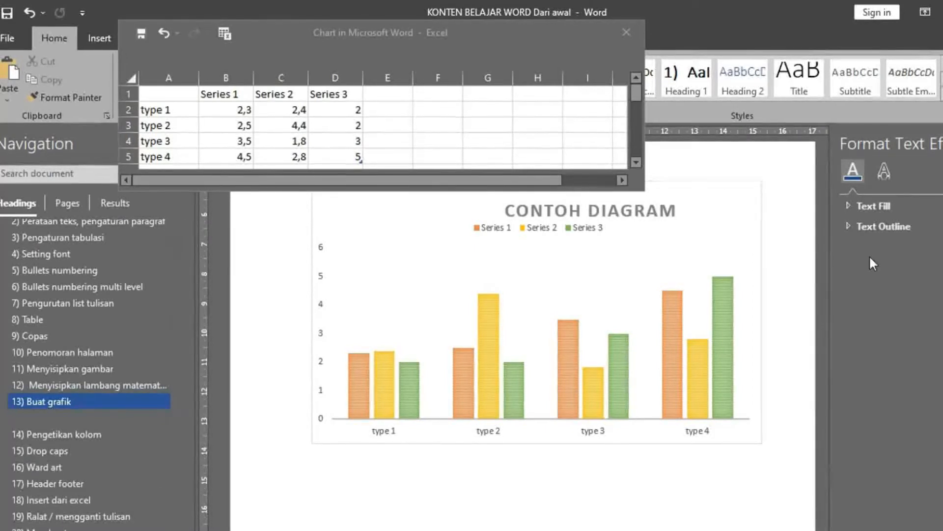
Close the chart's data sheet and return to the document area below the chart.
double_click(635, 510)
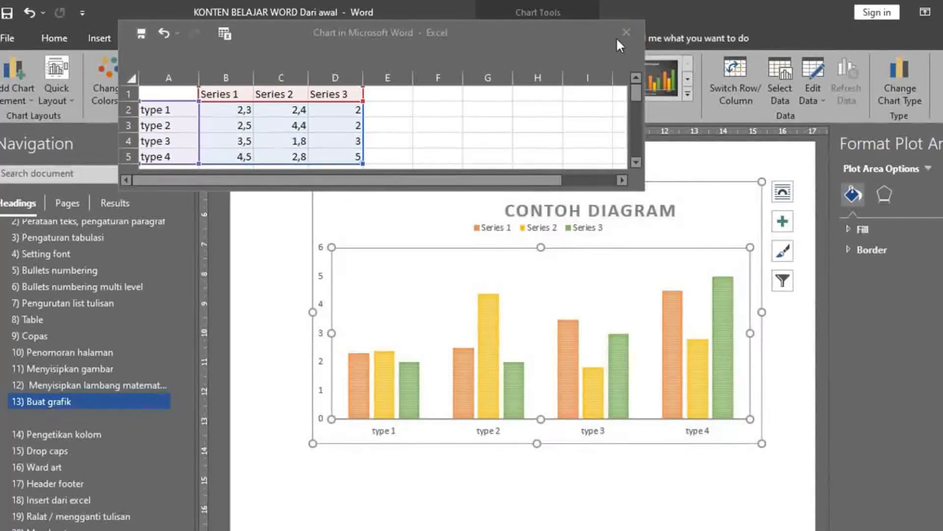
click(626, 32)
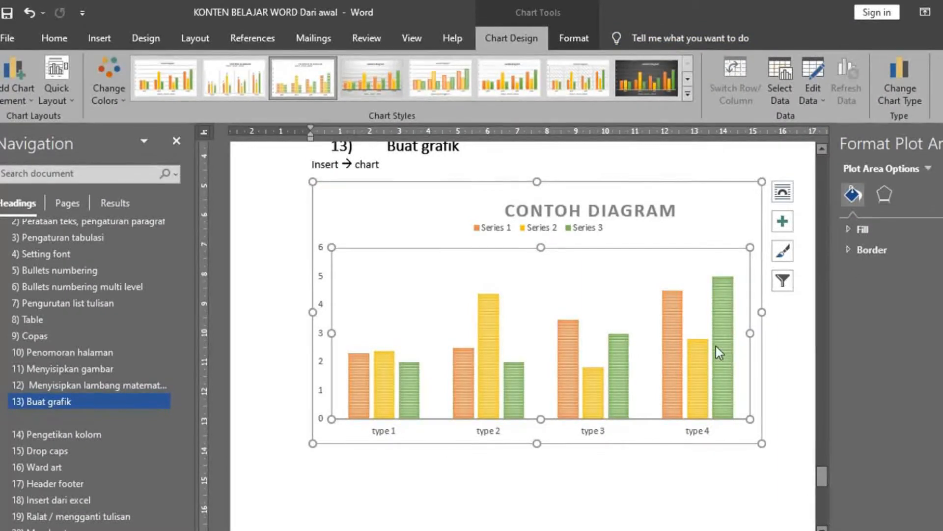
click(690, 500)
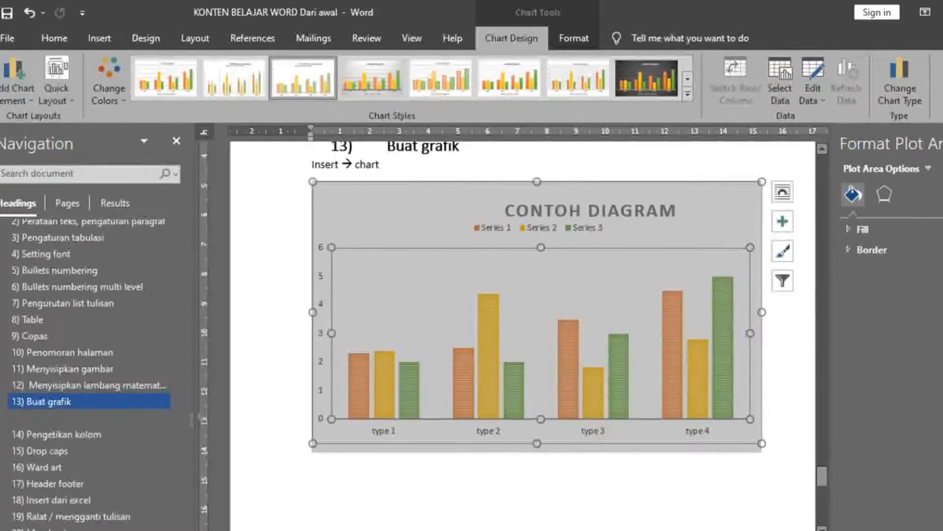
Go to heading 14 "Pengetikan kolom" and separate it from the following headings with a page break.
click(89, 434)
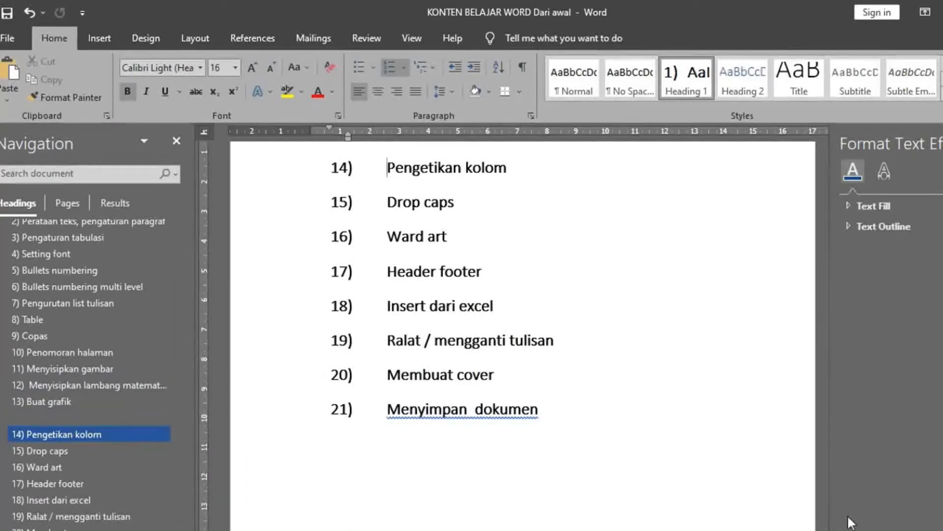
drag(824, 508, 822, 501)
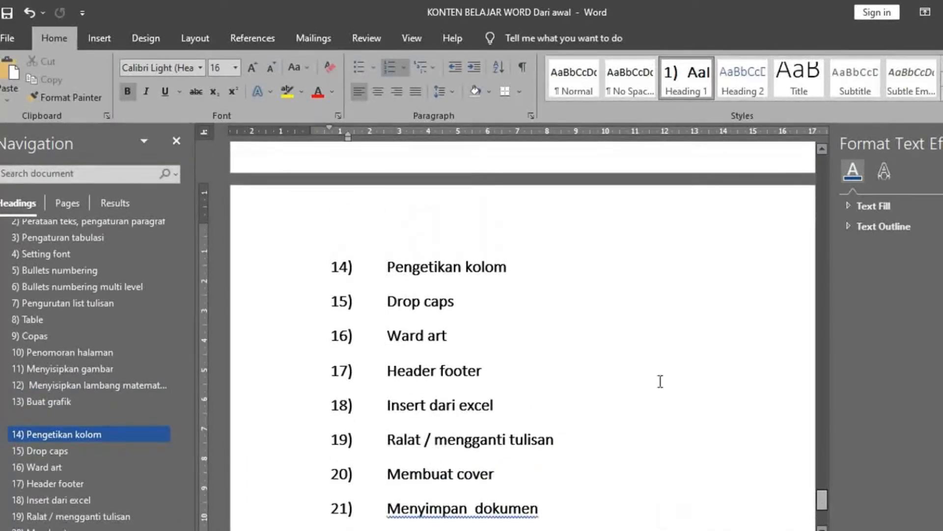
click(441, 229)
key(ctrl+Return)
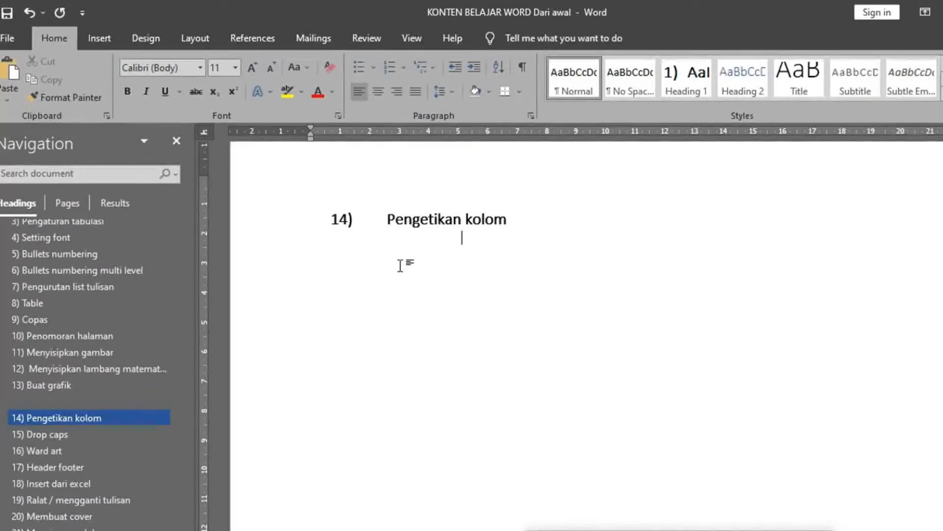
Generate placeholder text below the "Pengetikan kolom" heading with =lorem(6,3).
key(ctrl+Return)
key(ctrl+z)
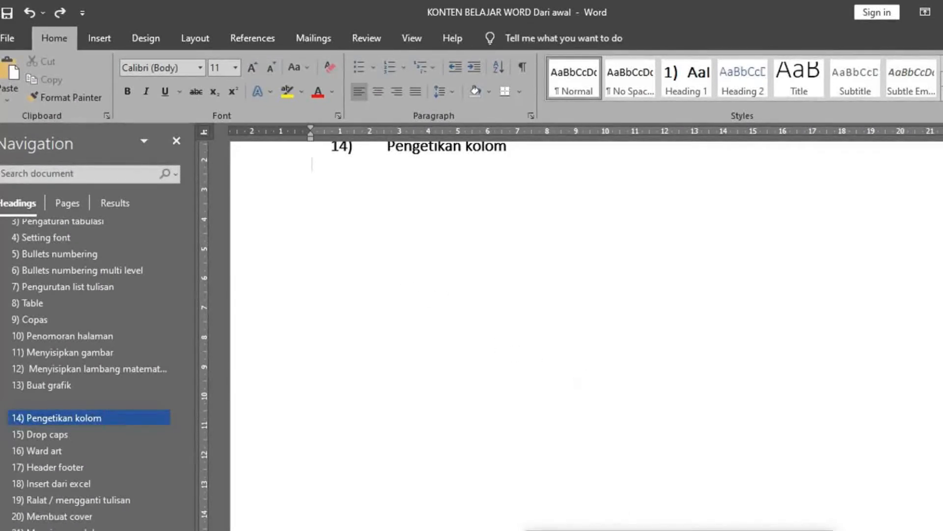
text(=lorem(6,3))
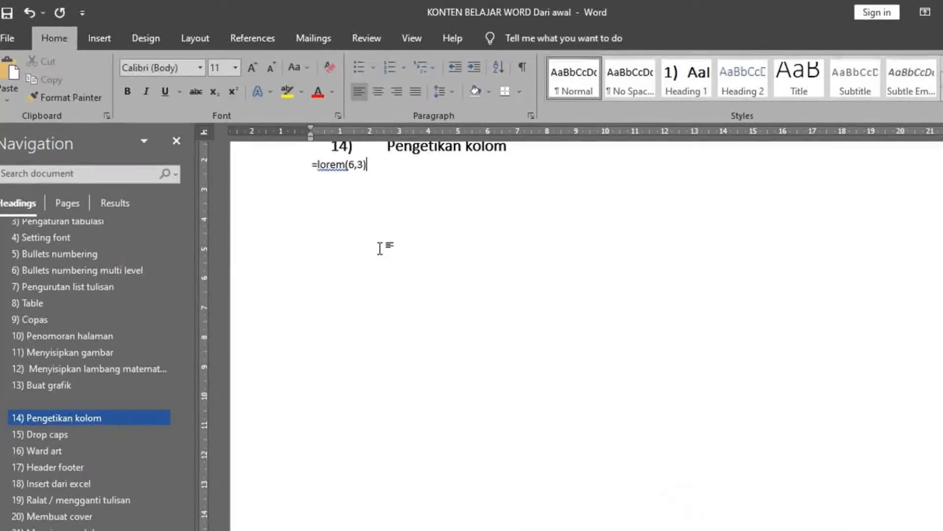
key(Return)
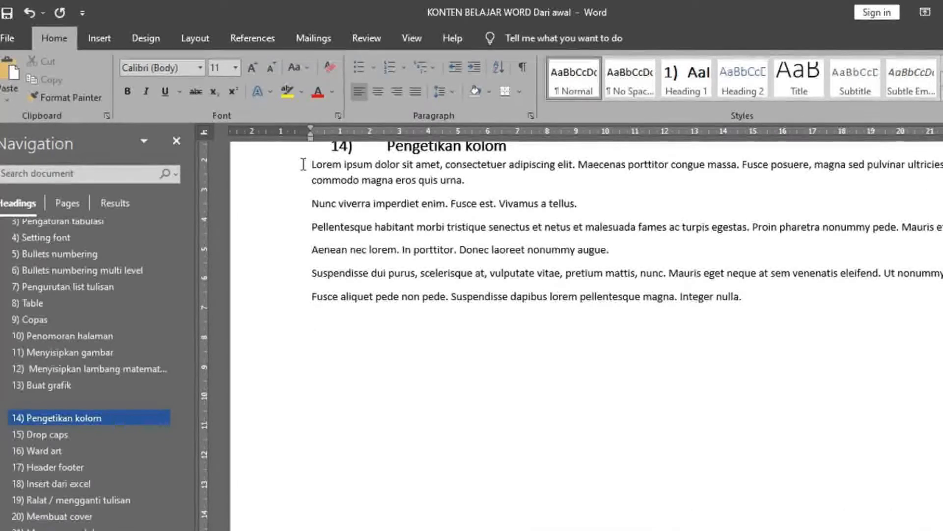
Set all the placeholder paragraphs under "Pengetikan kolom" in two columns.
drag(308, 162, 714, 308)
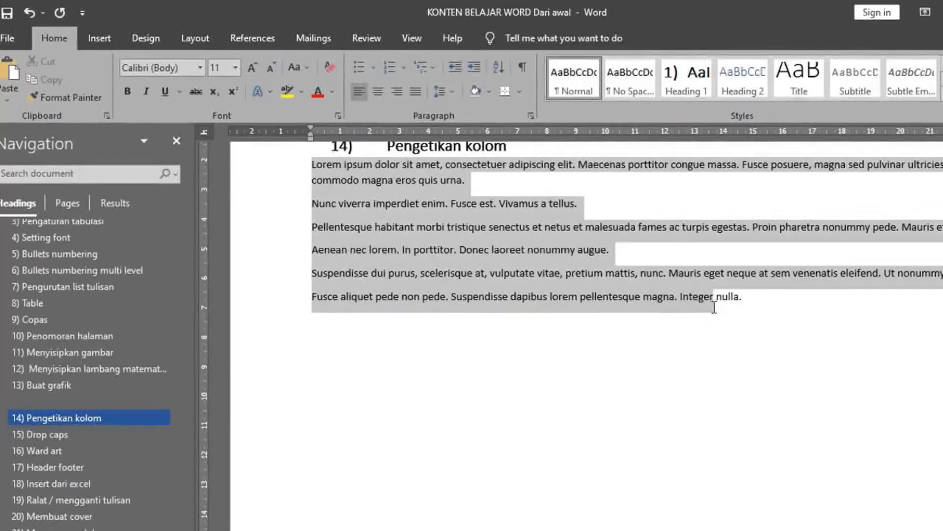
click(755, 313)
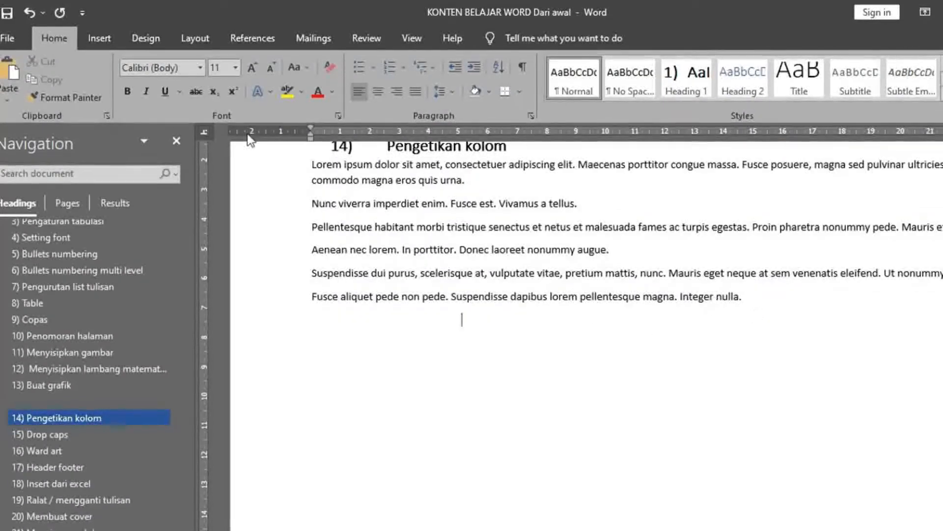
drag(310, 162, 803, 293)
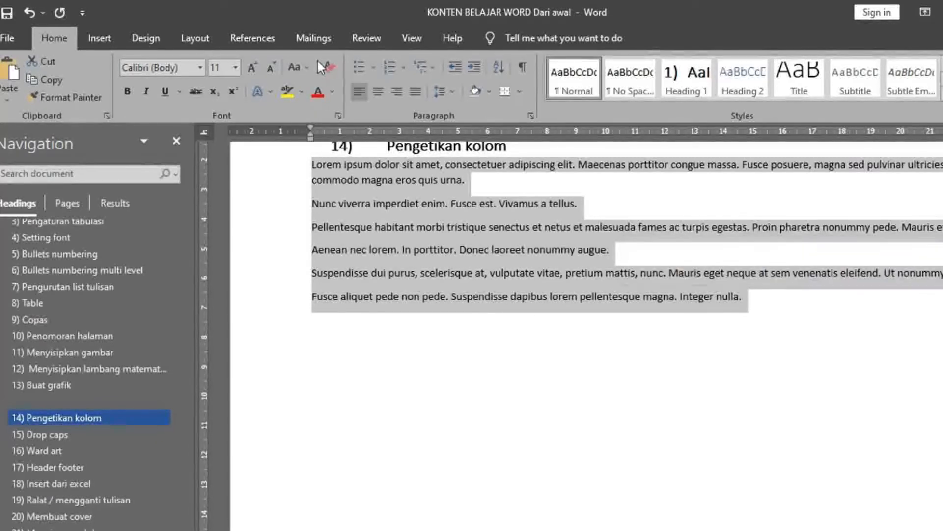
click(186, 40)
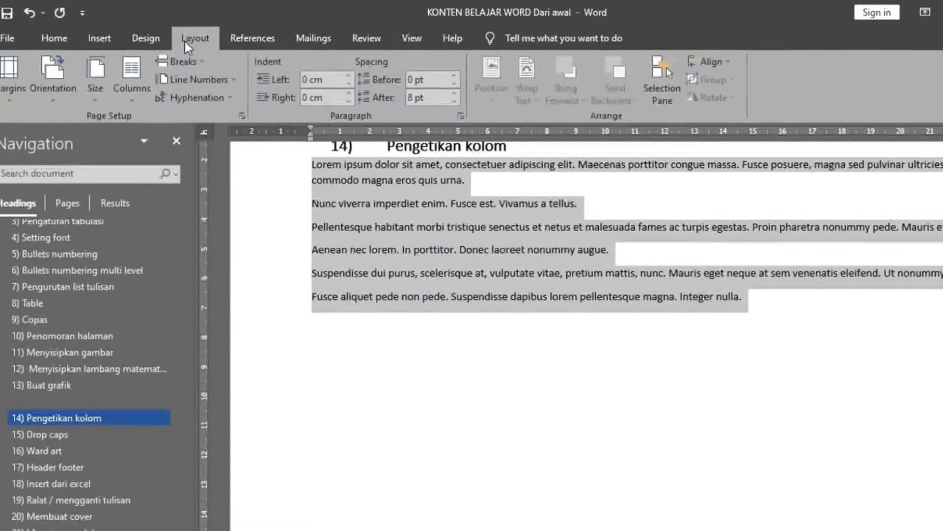
click(134, 92)
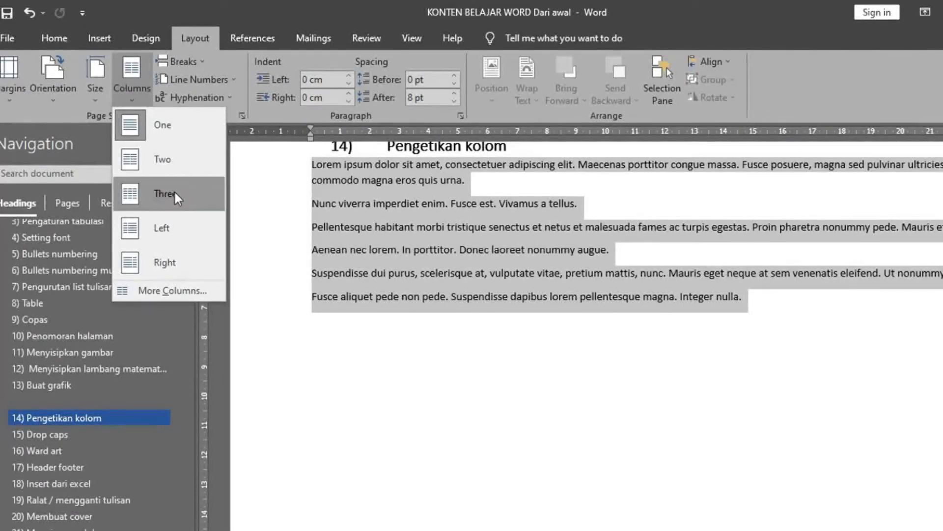
click(153, 161)
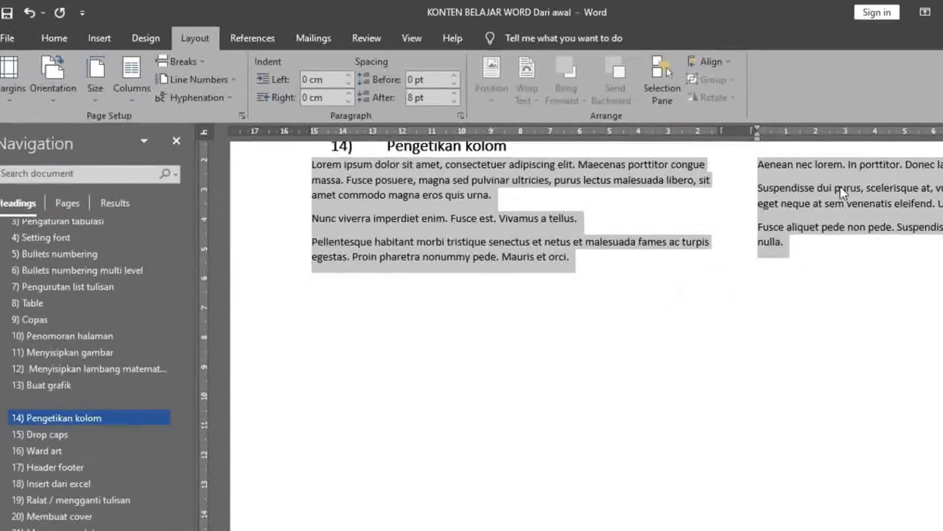
Examine how the placeholder text under "Pengetikan kolom" flows across the two columns.
key(ctrl+z)
click(721, 340)
click(720, 362)
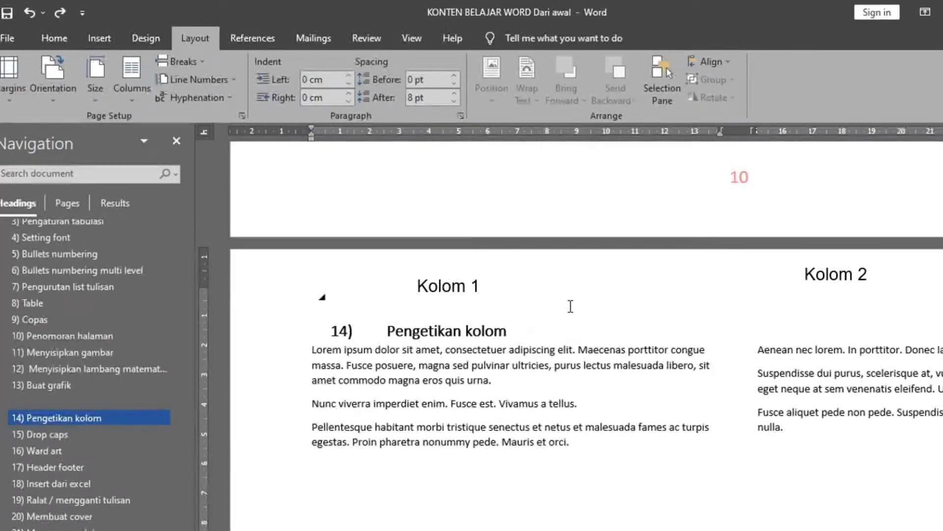
drag(298, 339, 383, 419)
click(386, 419)
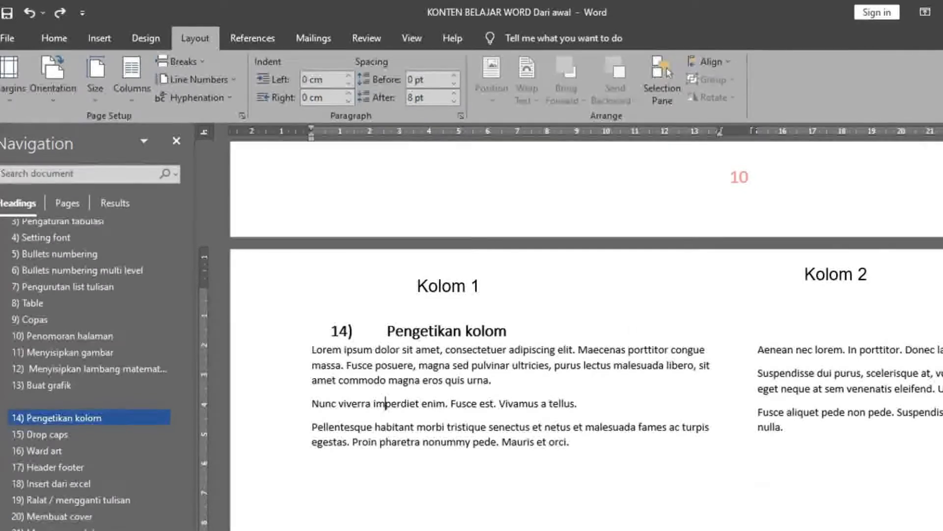
scroll(579, 336, right, 2)
scroll(579, 336, right, 2)
click(275, 463)
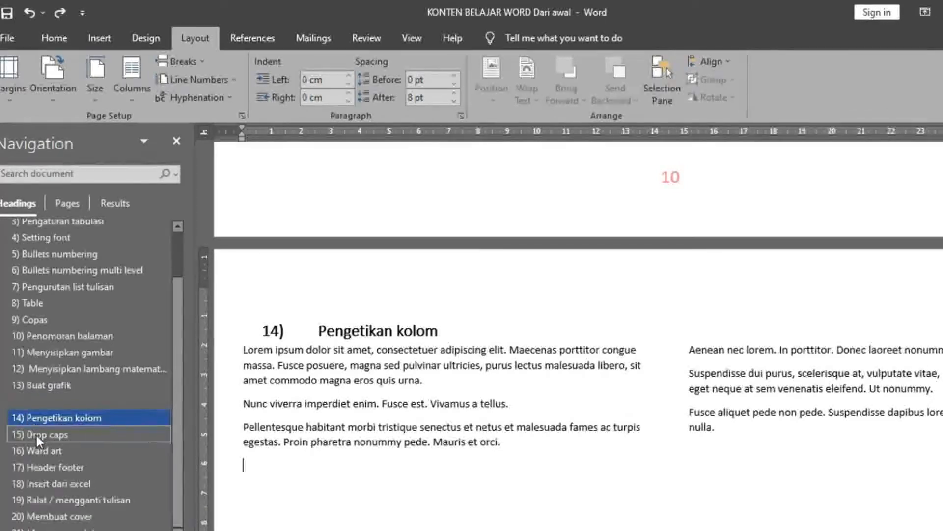
Apply a Dropped drop cap to the first letter of the "Lorem ipsum" paragraph.
click(99, 38)
click(239, 351)
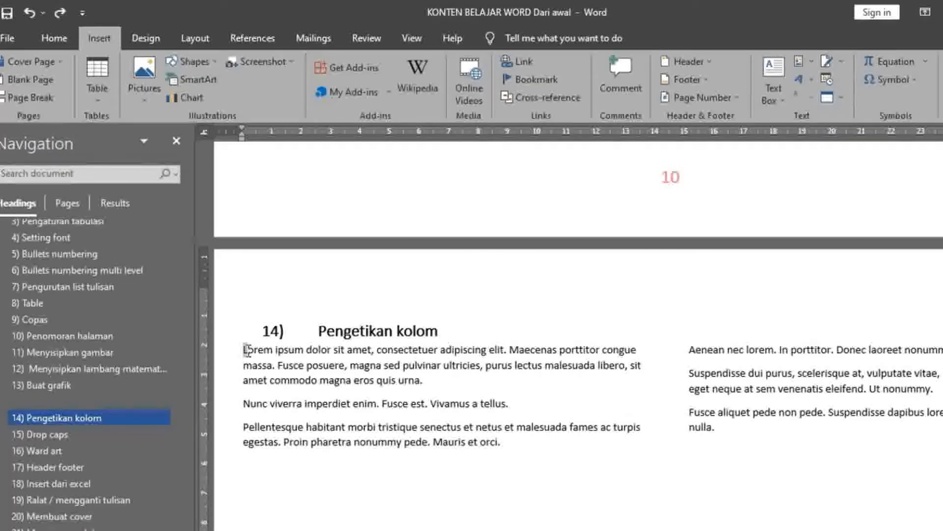
right_click(247, 350)
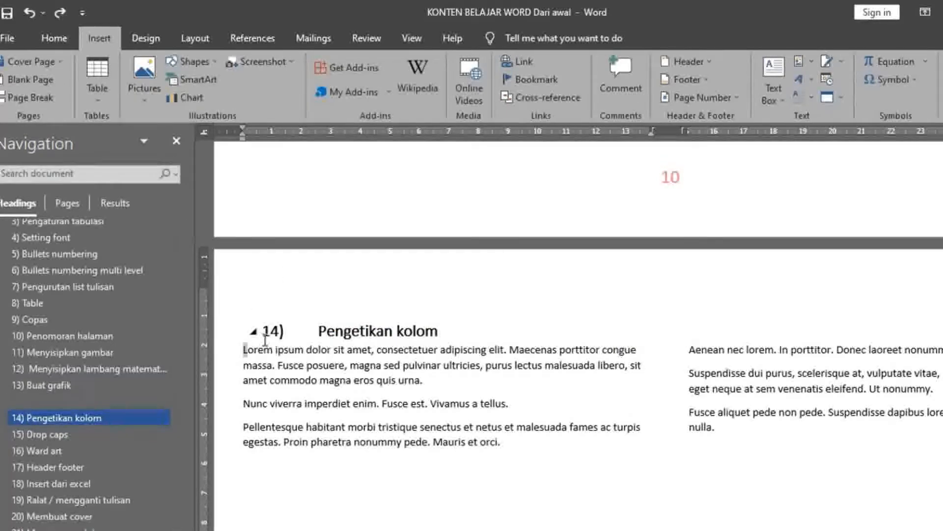
click(811, 98)
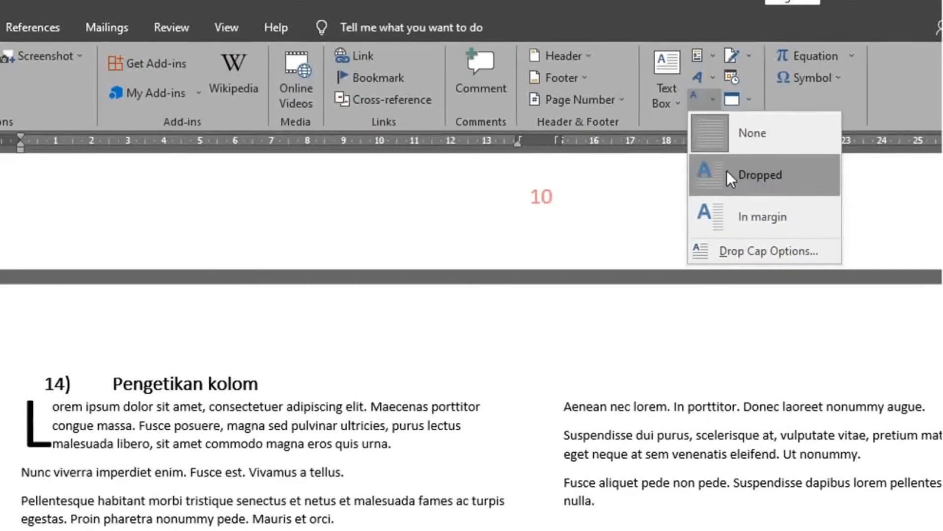
click(726, 172)
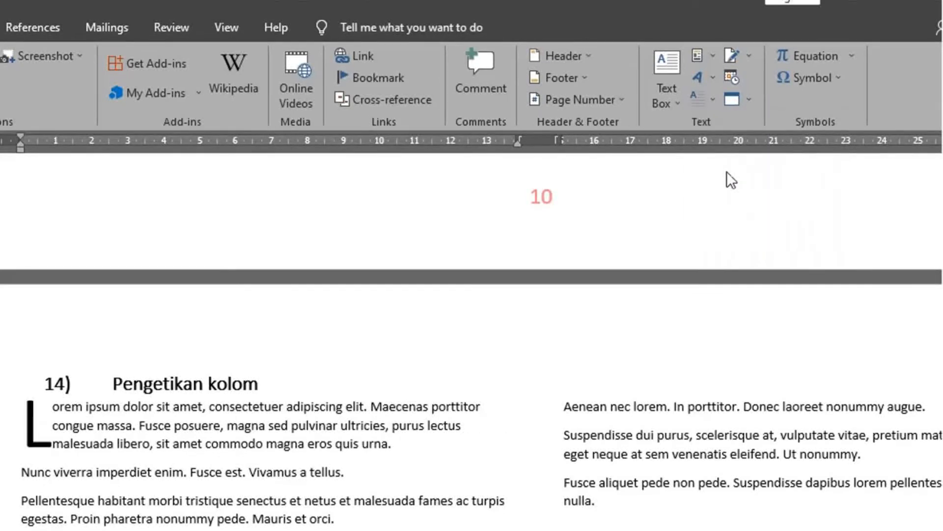
click(76, 473)
Apply a Dropped drop cap to the first letter of the "Suspendisse" paragraph in the second column.
drag(565, 435, 570, 436)
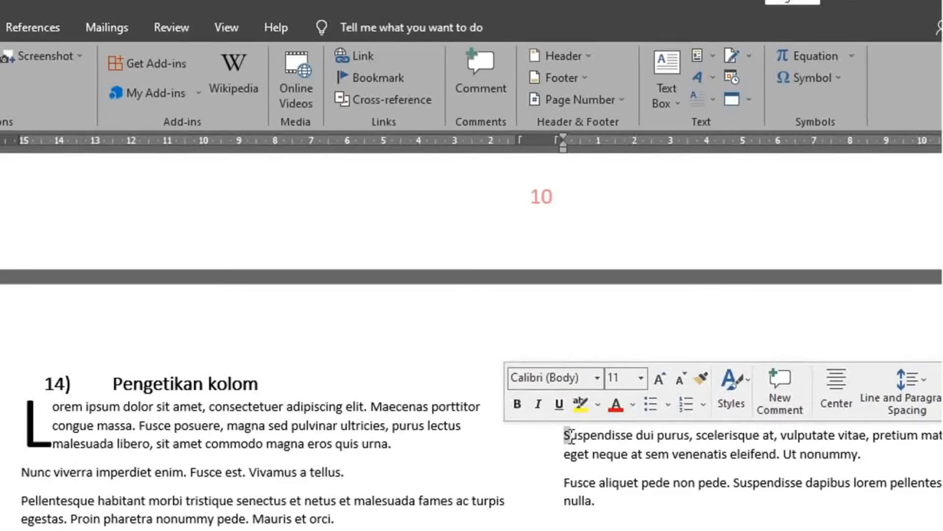
click(710, 96)
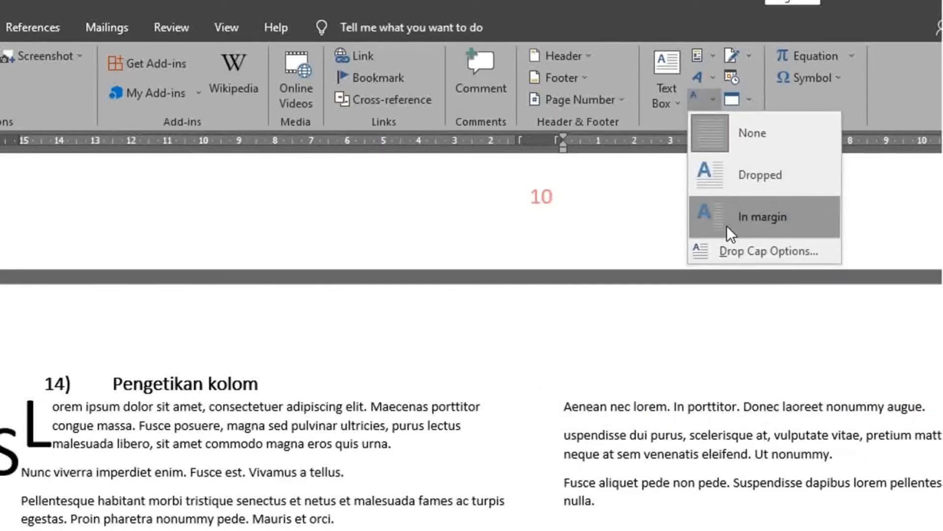
click(723, 184)
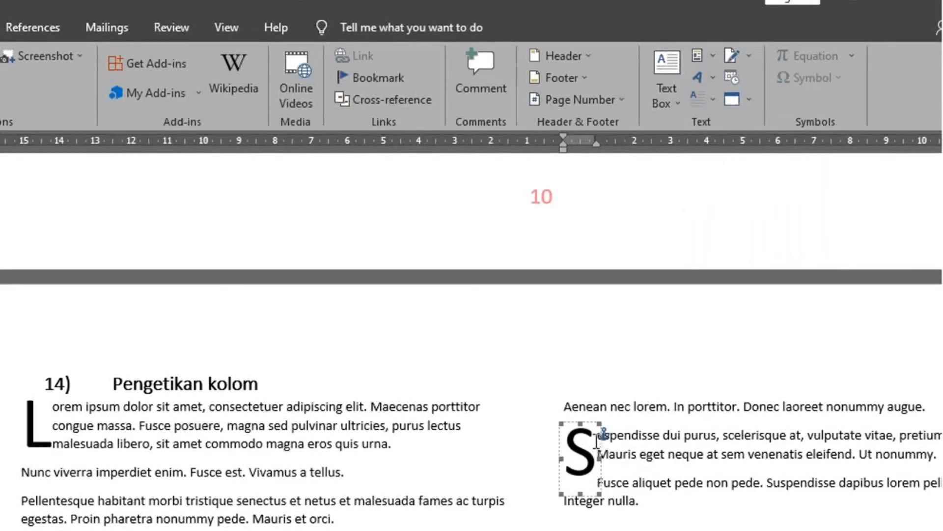
click(615, 467)
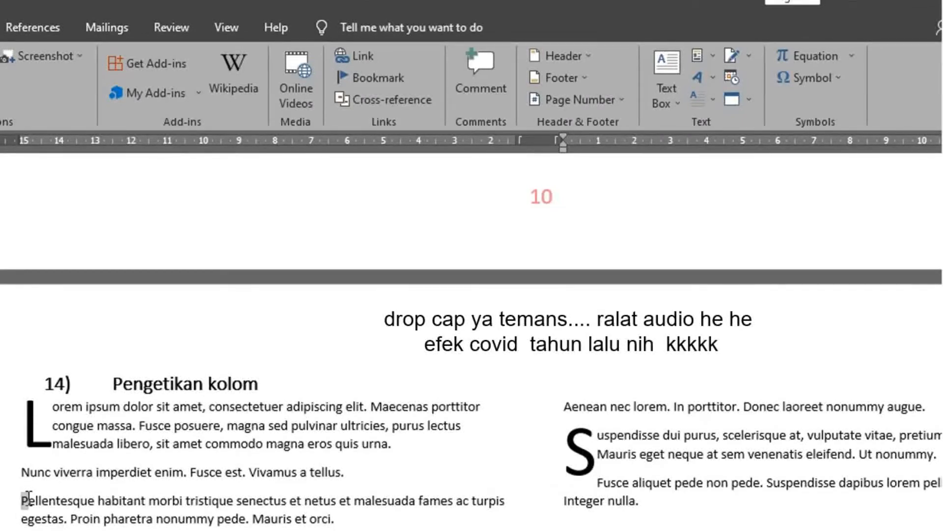
Apply a Dropped drop cap spanning 2 lines to the first letter of the "Pellentesque" paragraph.
drag(21, 500, 29, 499)
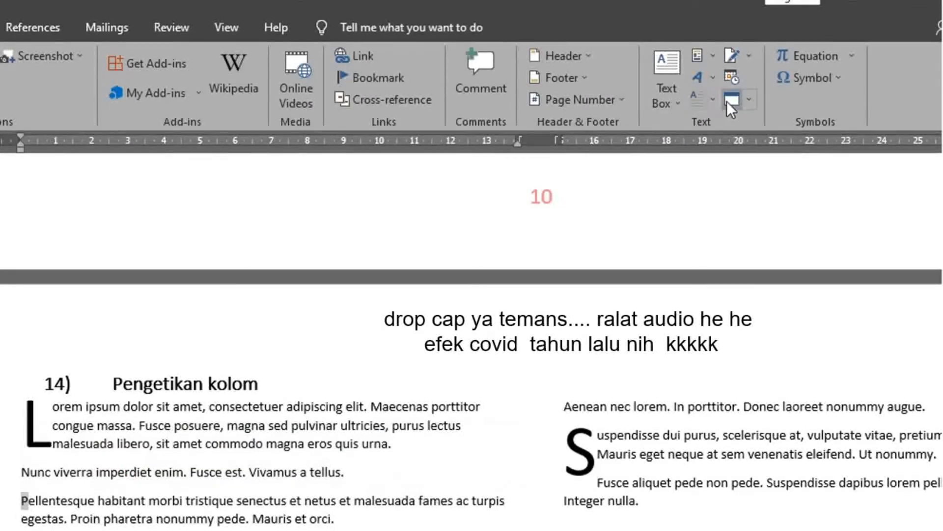
click(711, 101)
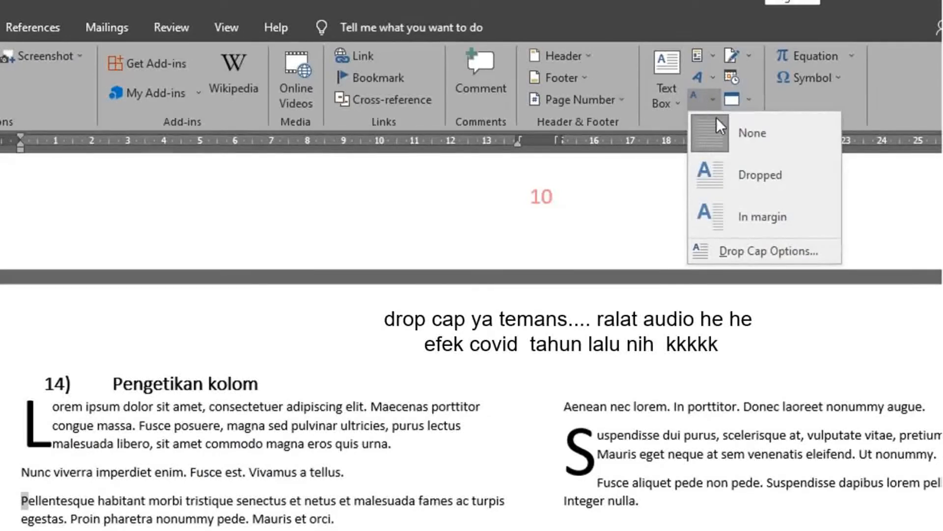
click(745, 248)
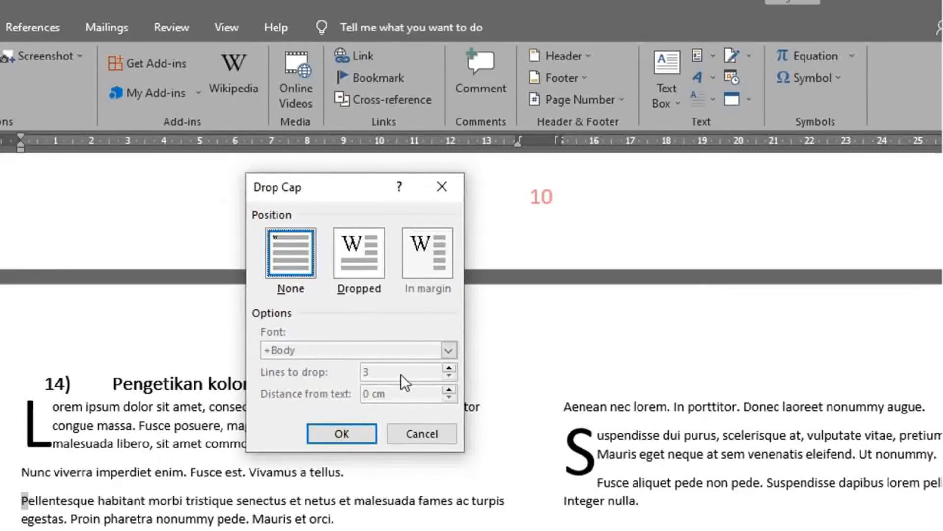
click(370, 264)
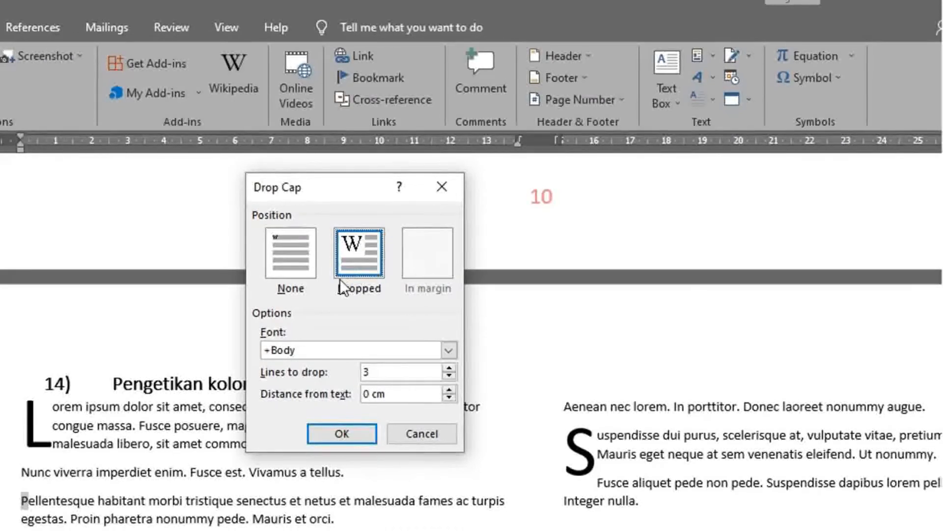
click(449, 376)
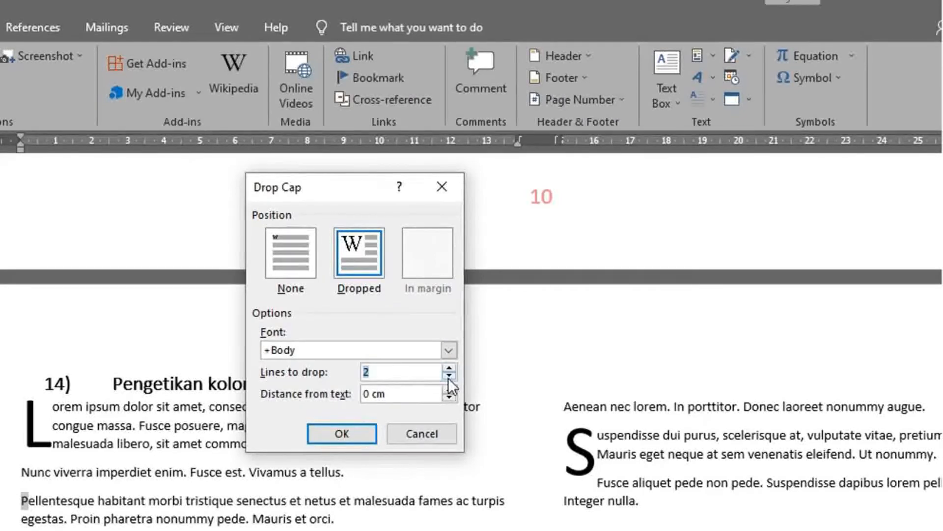
click(329, 432)
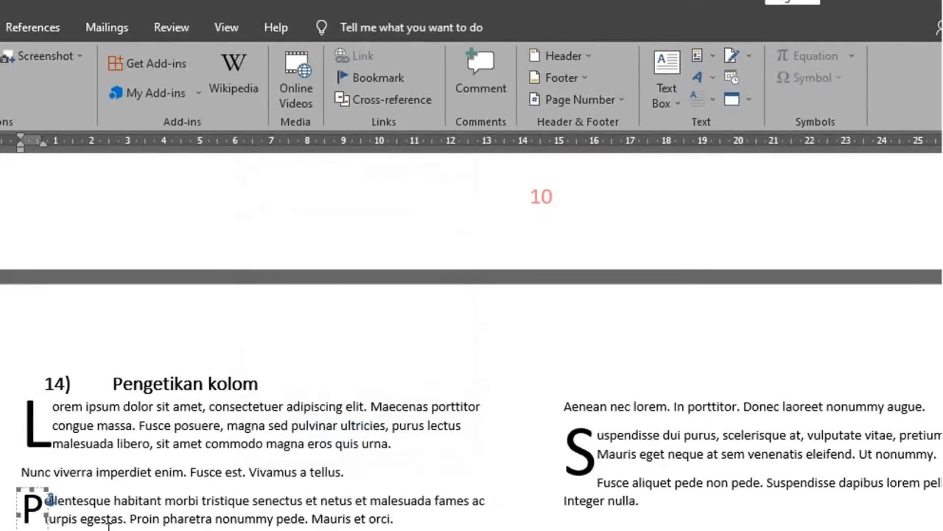
click(109, 523)
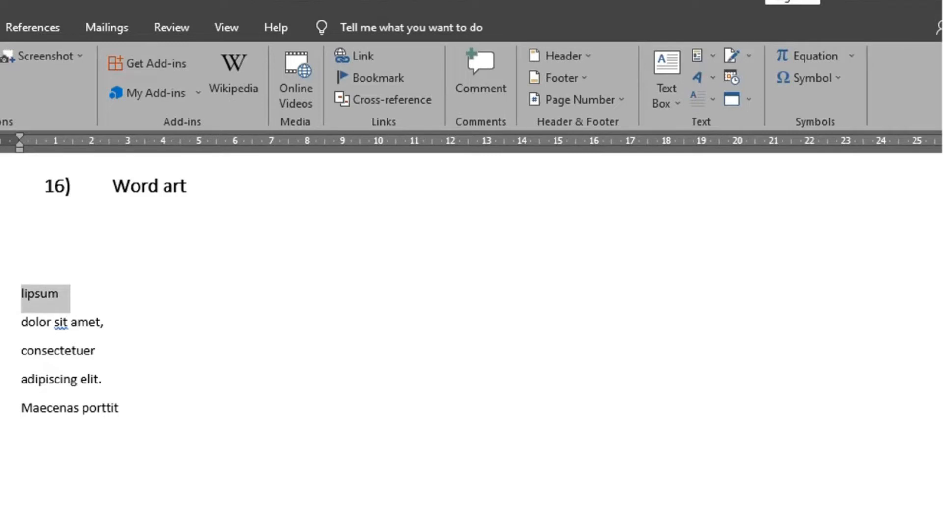
Convert the "lipsum" line under the "Word art" heading into WordArt with the solid gold style.
click(711, 78)
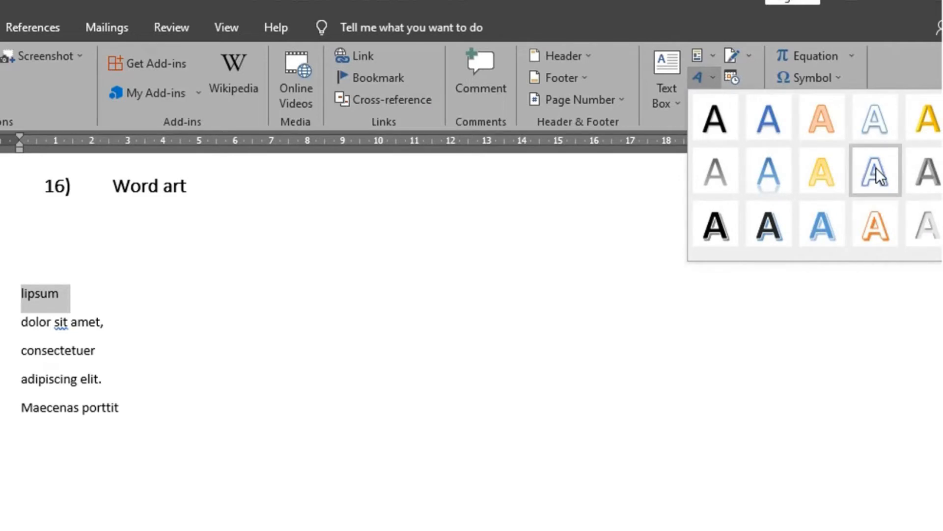
click(932, 131)
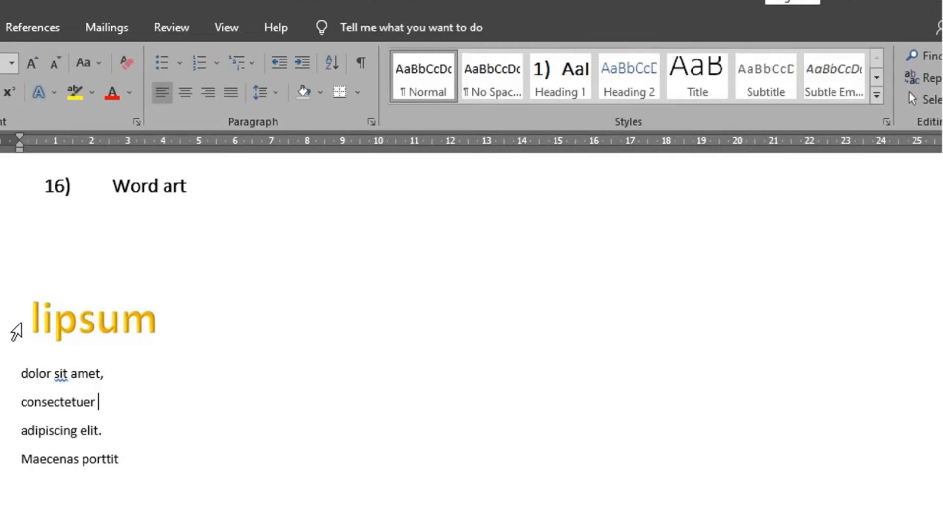
Add a perspective shadow beneath the letters of the "lipsum" WordArt.
click(17, 328)
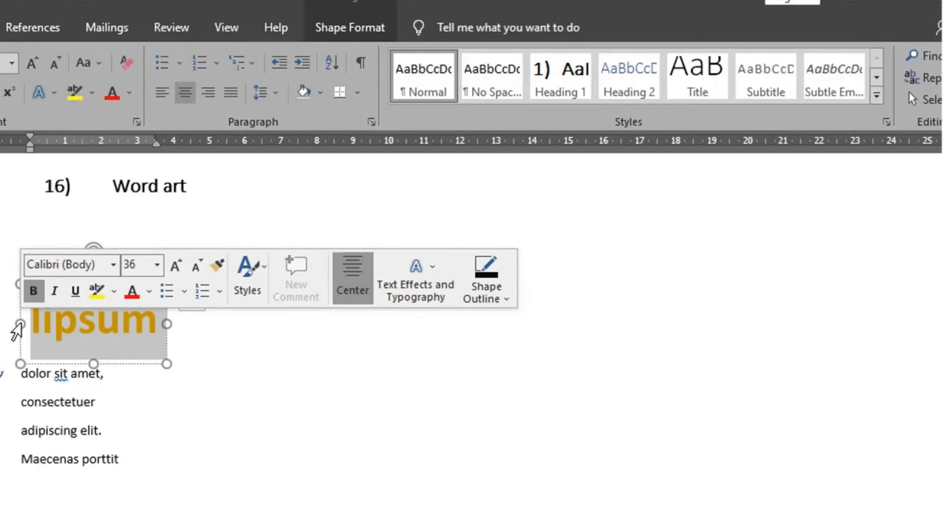
click(416, 278)
mouse_move(510, 479)
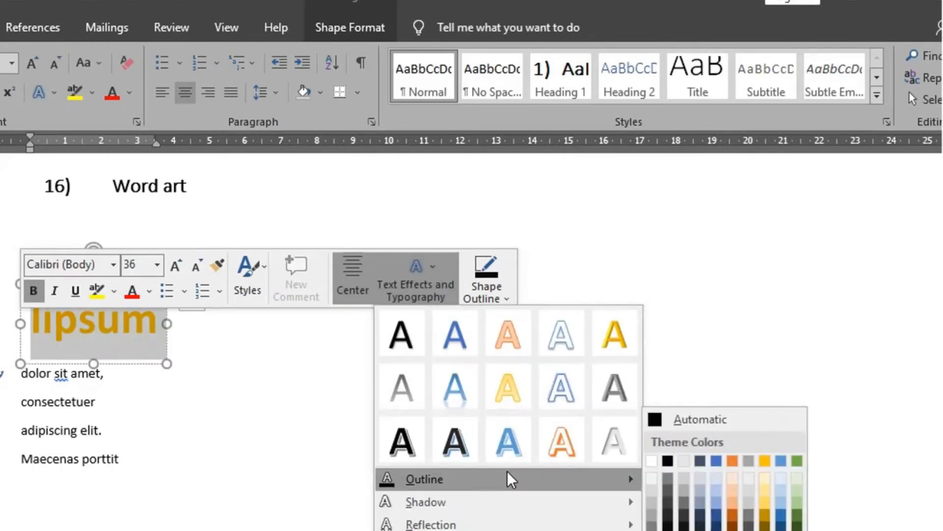
mouse_move(502, 510)
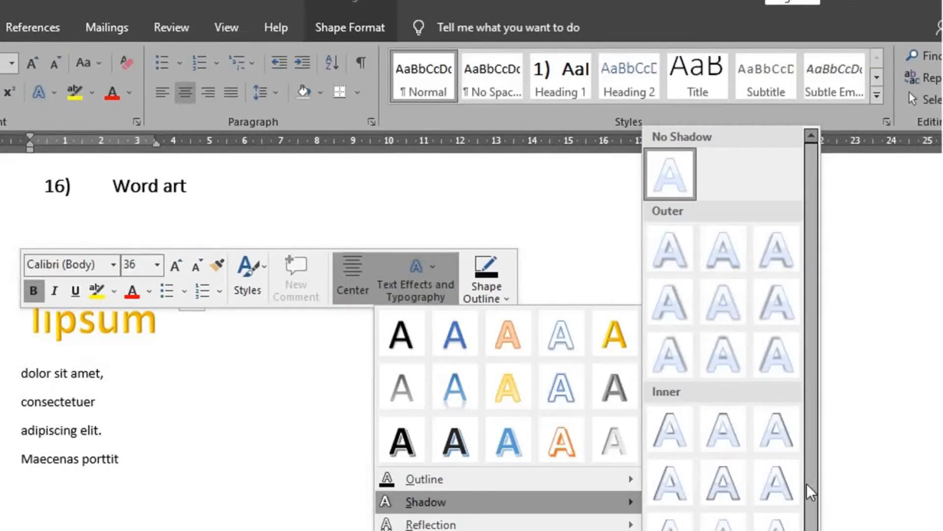
scroll(814, 489, down, 1)
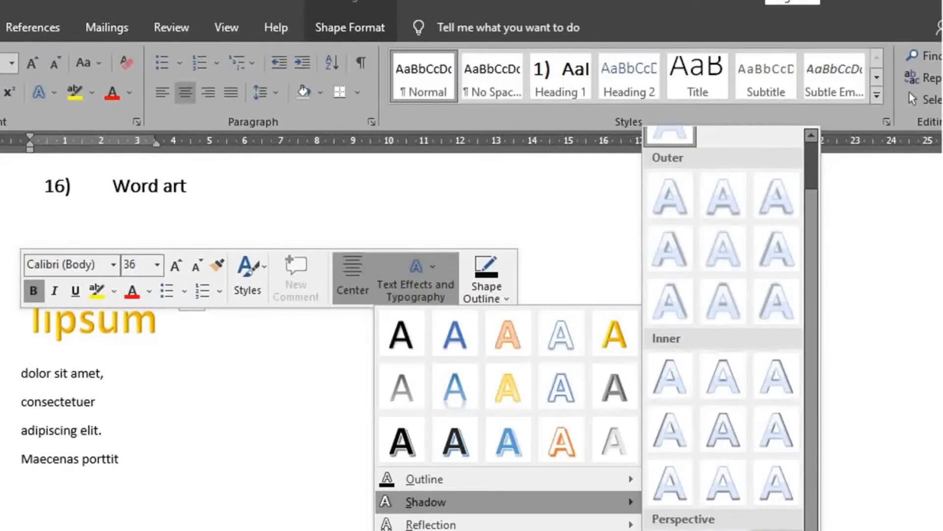
click(776, 529)
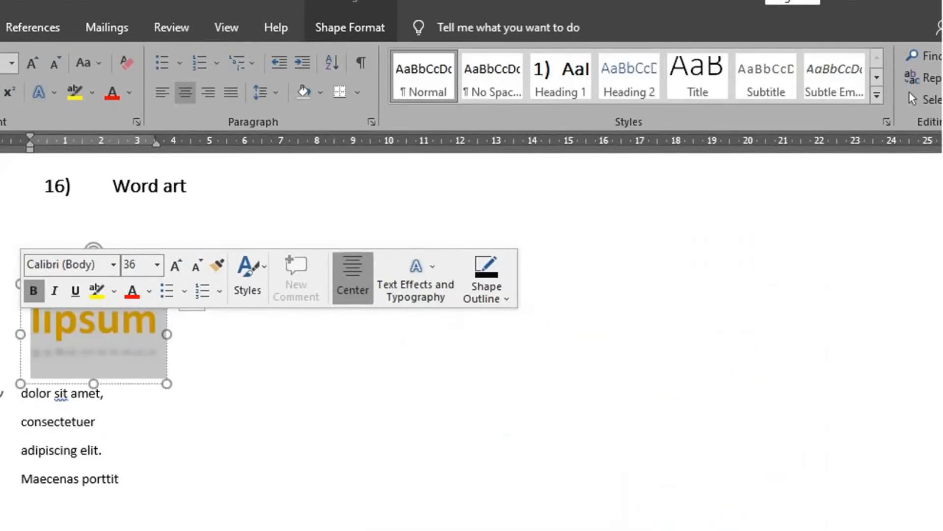
click(265, 391)
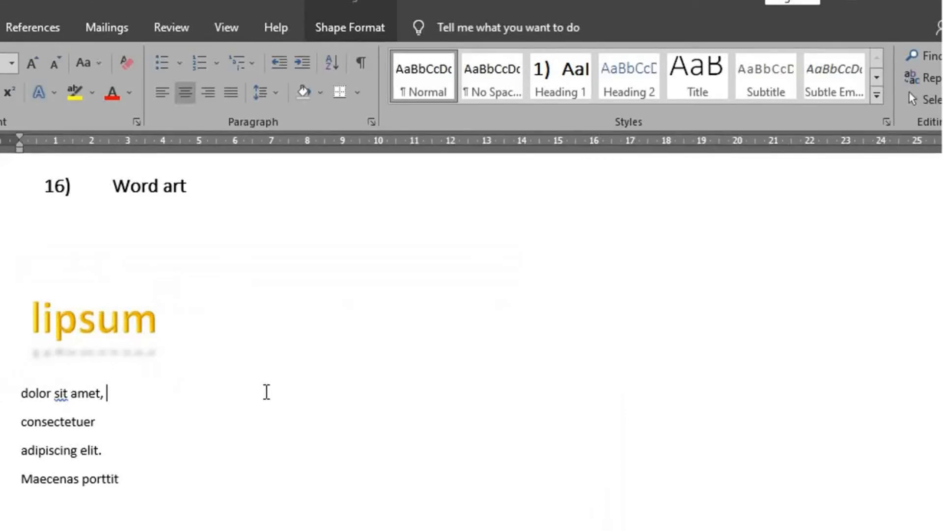
Rotate all text of the "lipsum" WordArt by 90° and by 270°.
click(94, 322)
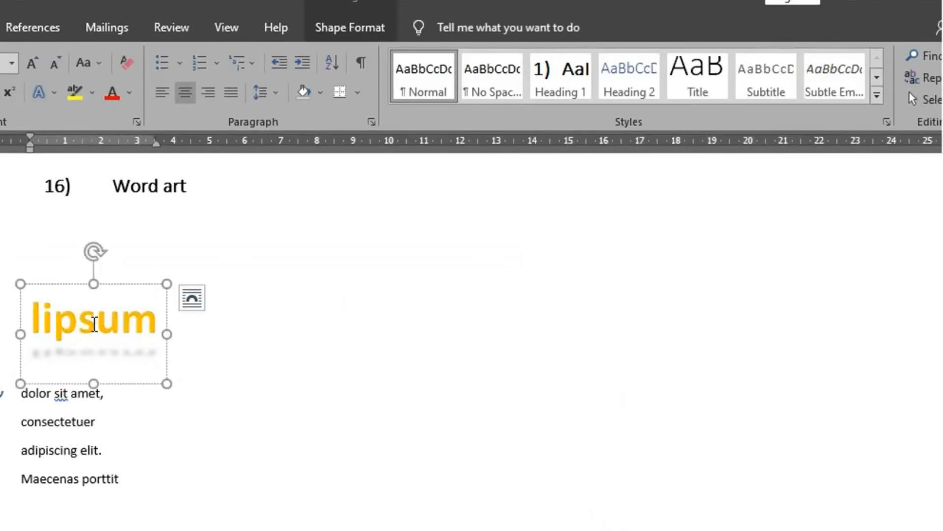
double_click(16, 324)
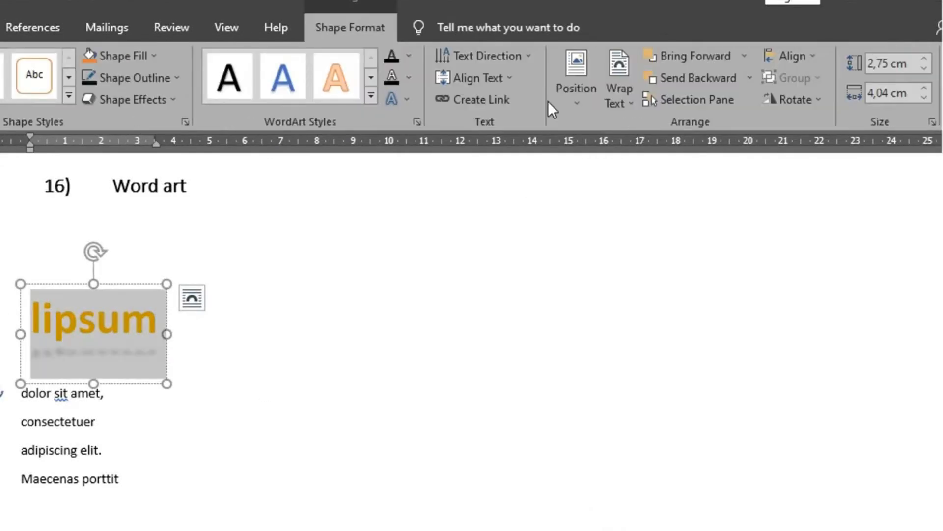
click(529, 54)
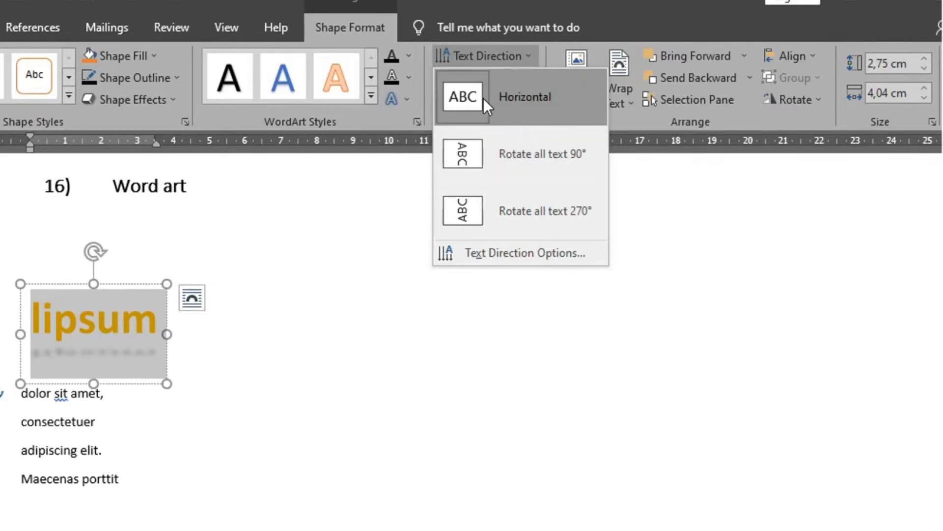
click(507, 156)
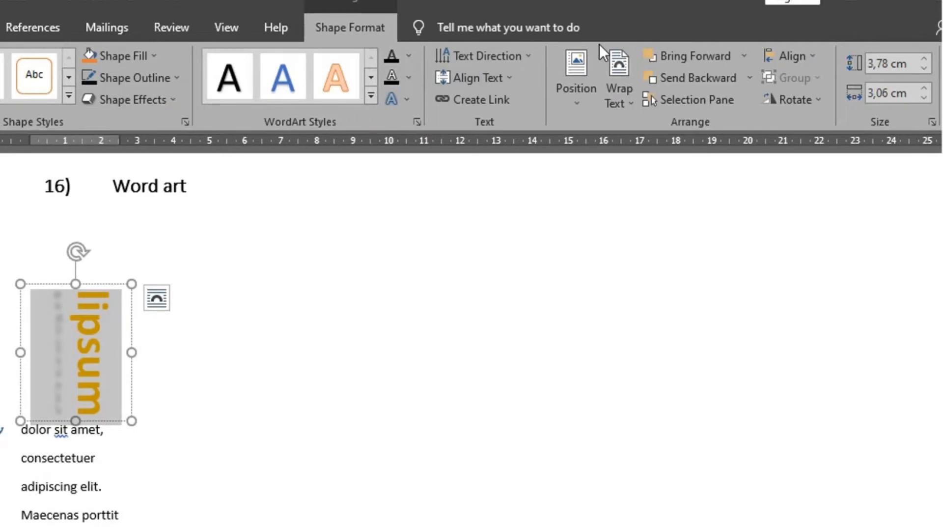
click(502, 56)
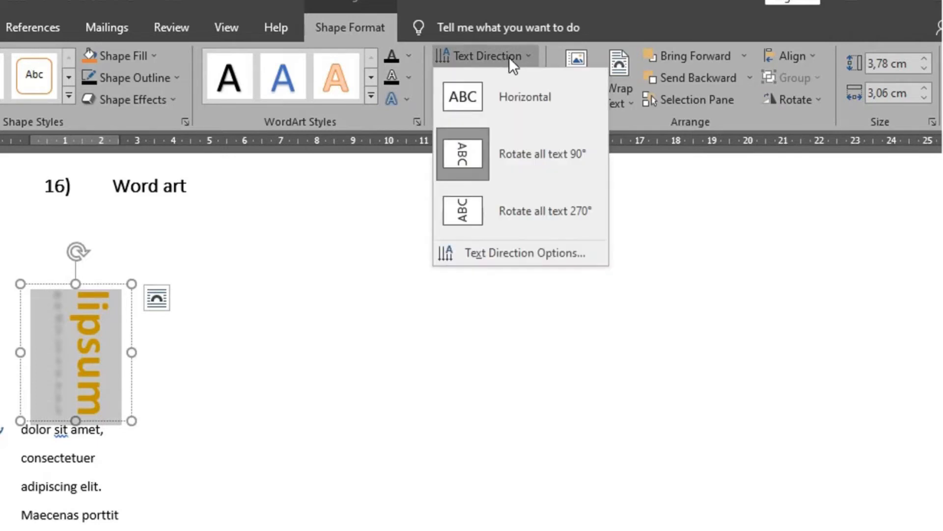
click(541, 213)
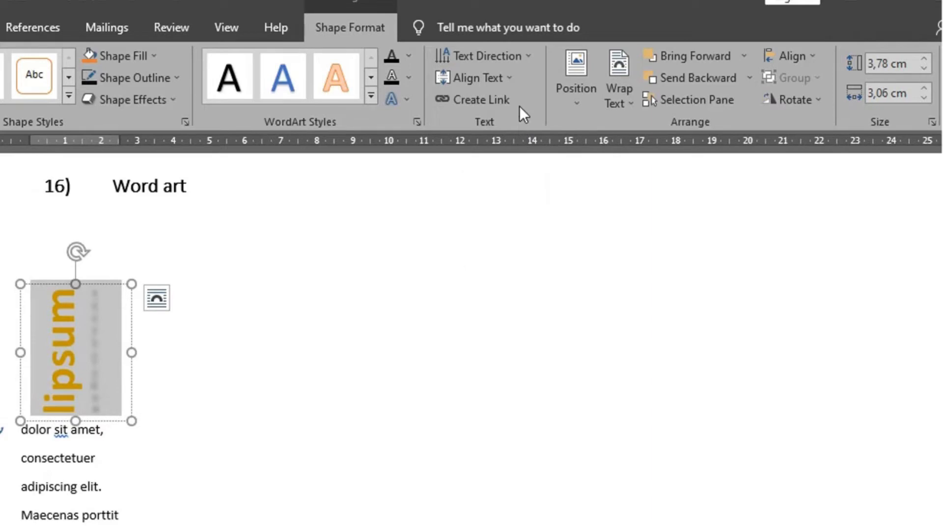
Return the text direction of the "lipsum" WordArt to Horizontal.
click(503, 72)
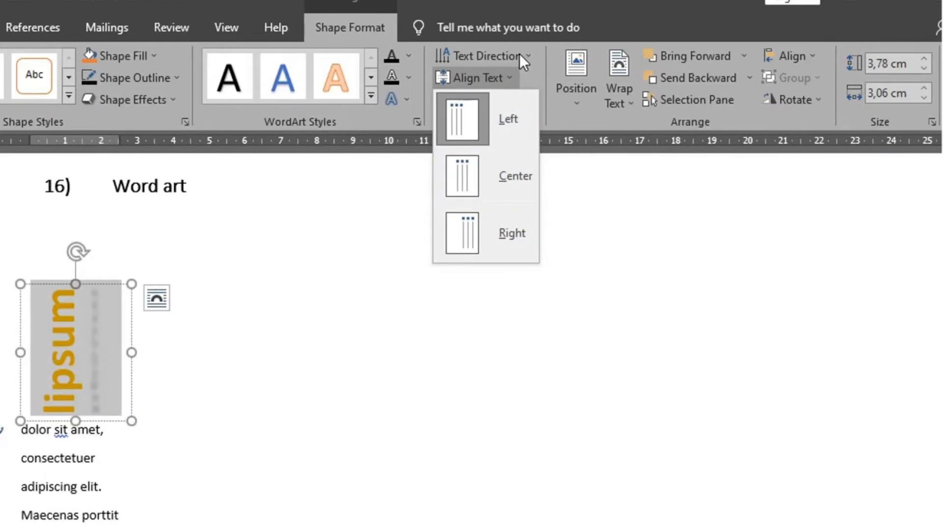
click(519, 53)
click(502, 93)
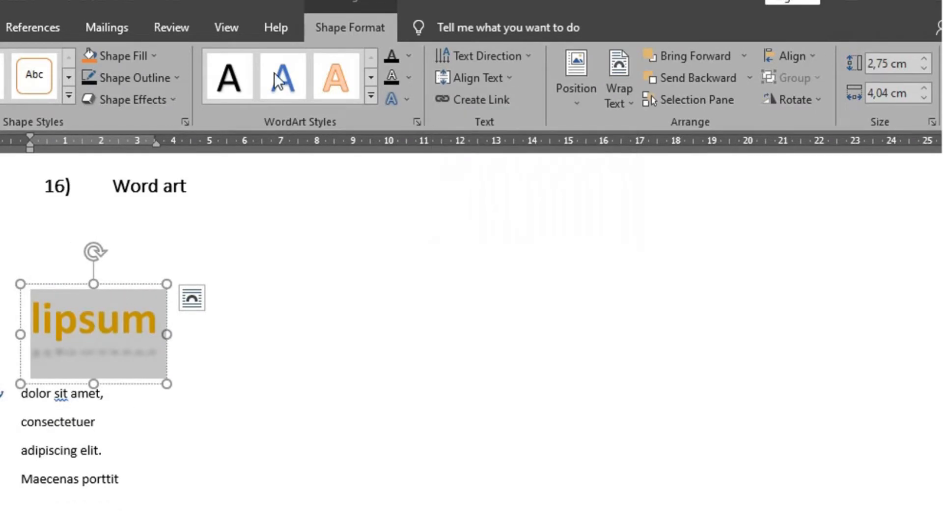
Apply the black WordArt style with a blue shadow to "lipsum" and open the detailed text effects settings.
click(371, 95)
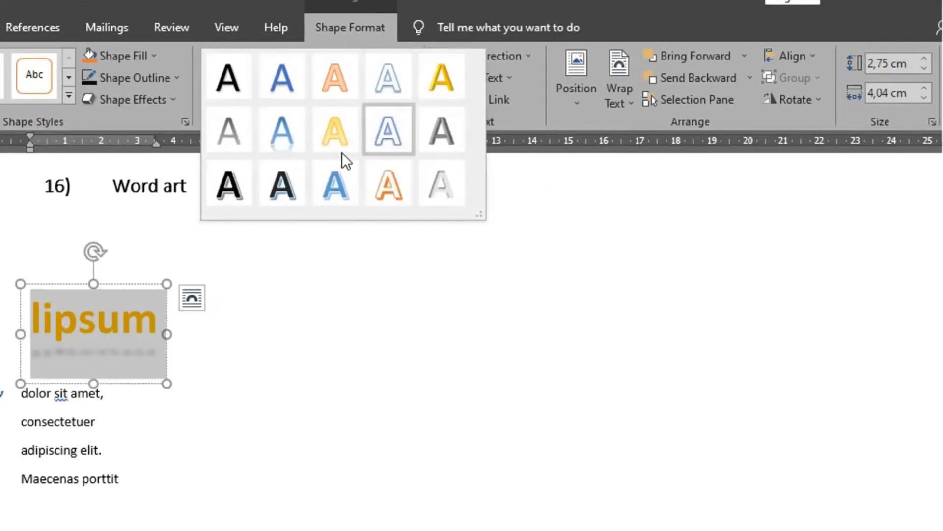
click(287, 188)
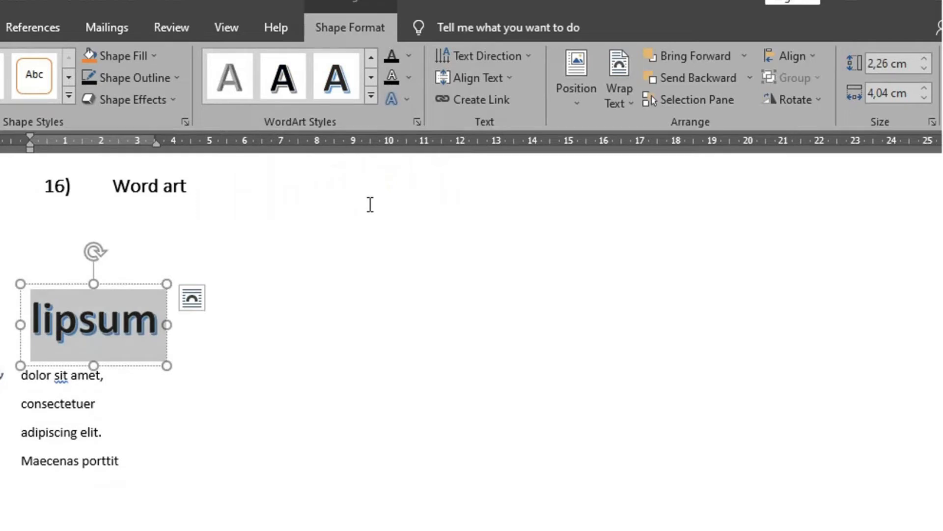
click(417, 122)
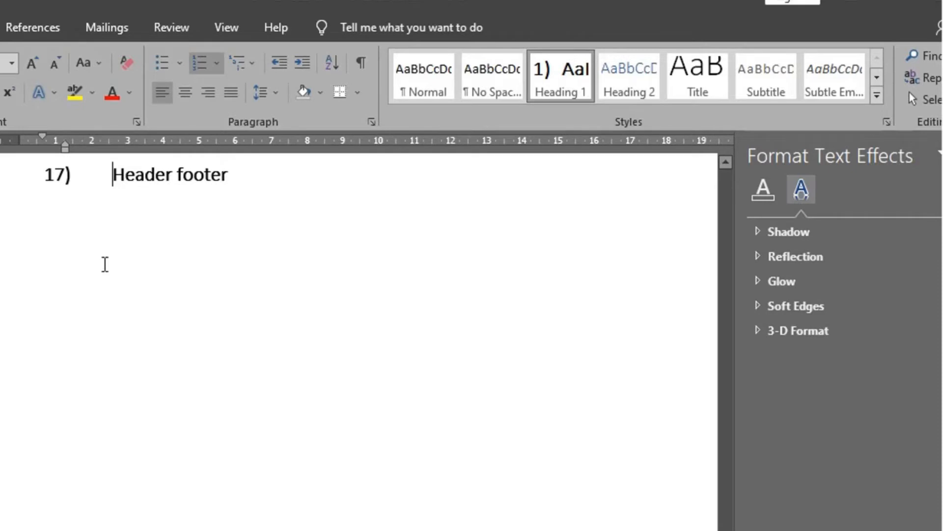
Place the text cursor on the line below the "Header footer" heading and close the text effects settings.
click(200, 254)
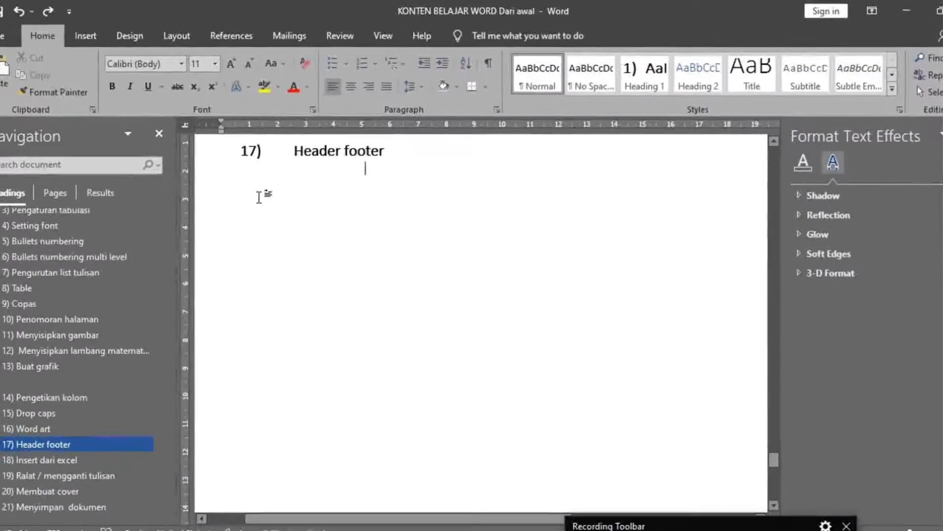
click(60, 233)
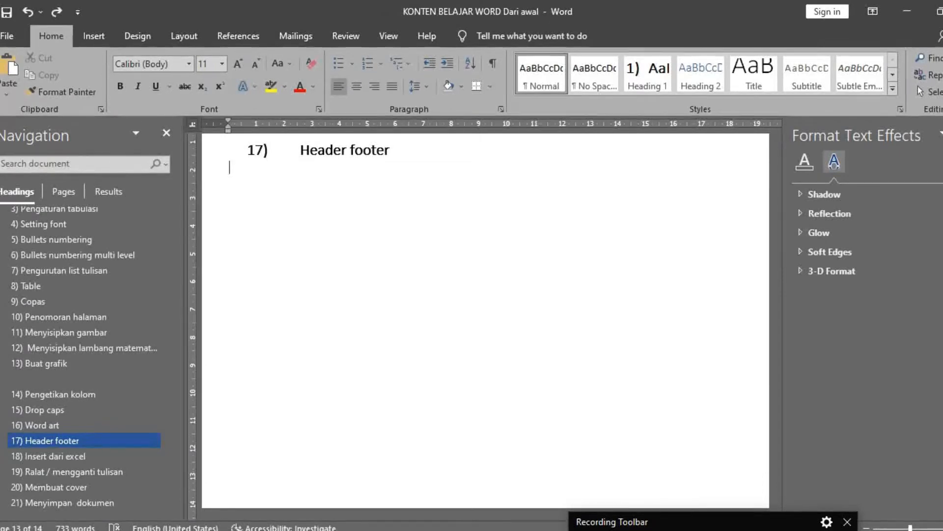
click(942, 133)
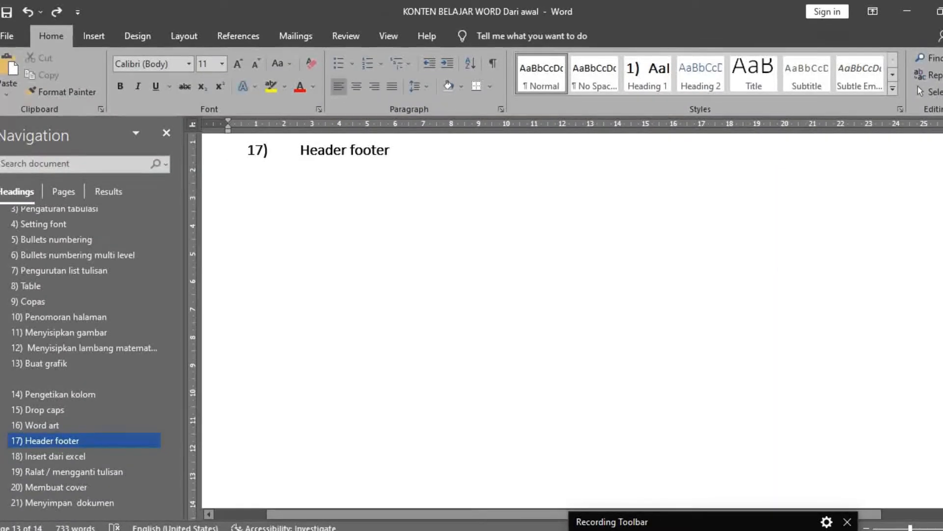
scroll(428, 413, up, 4)
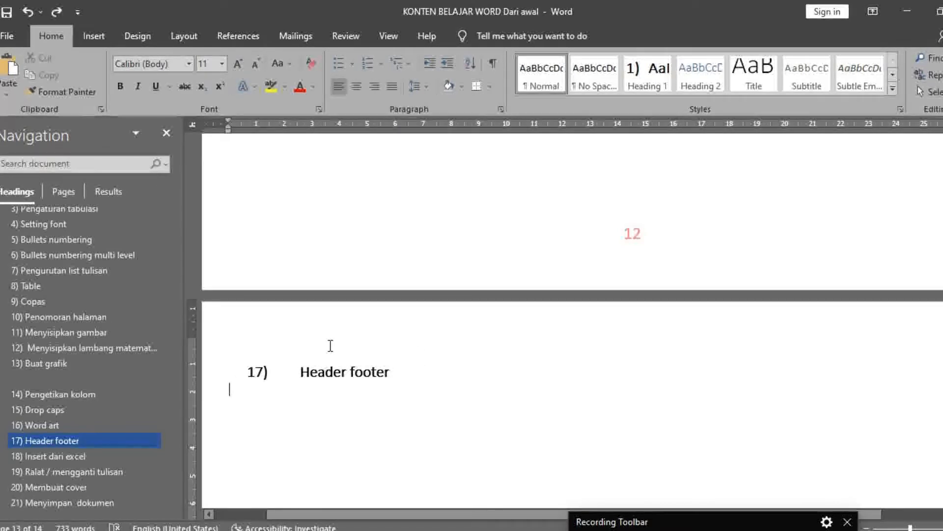
key(Up)
key(Up)
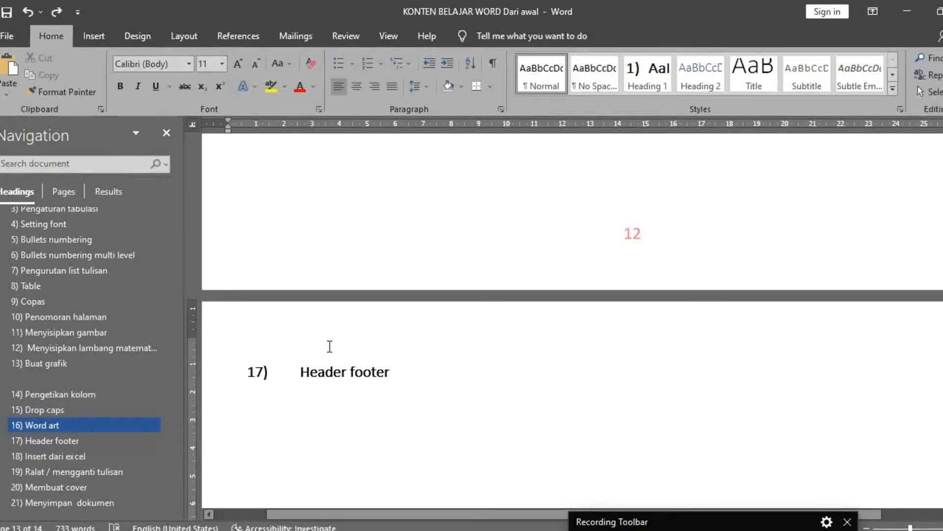
double_click(328, 346)
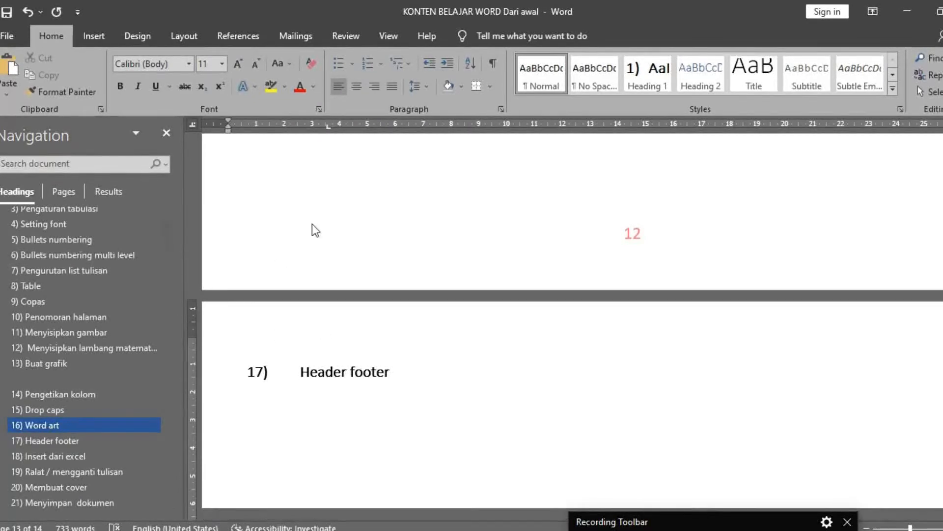
Insert the built-in Banded header from the page with the "Header footer" heading.
click(97, 37)
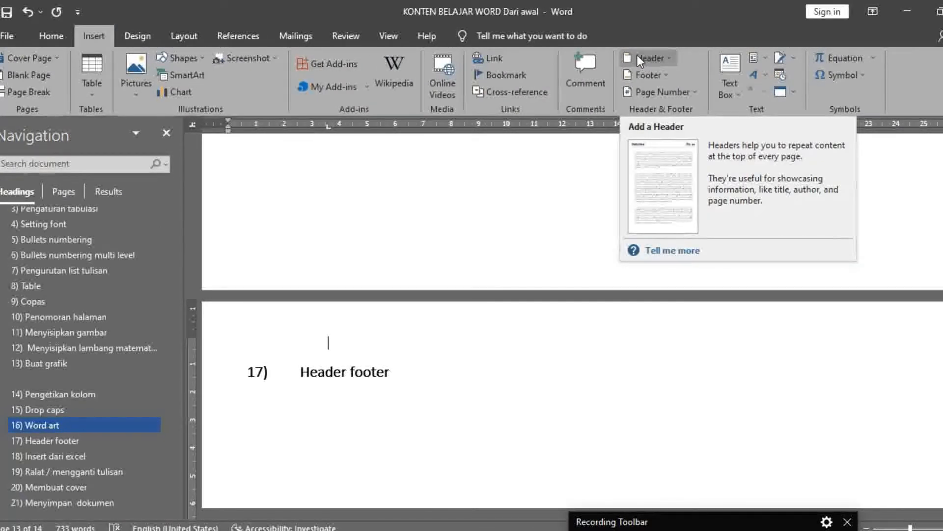
click(539, 385)
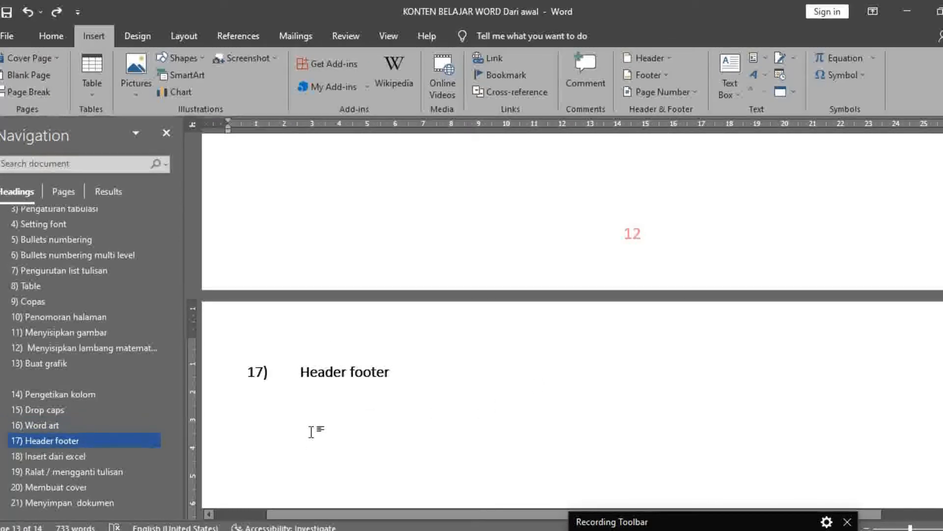
click(648, 59)
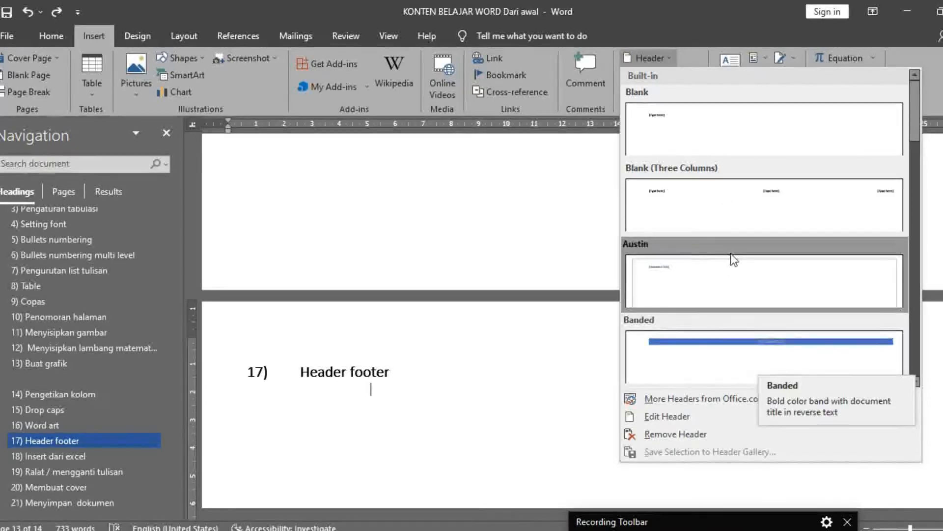
click(770, 342)
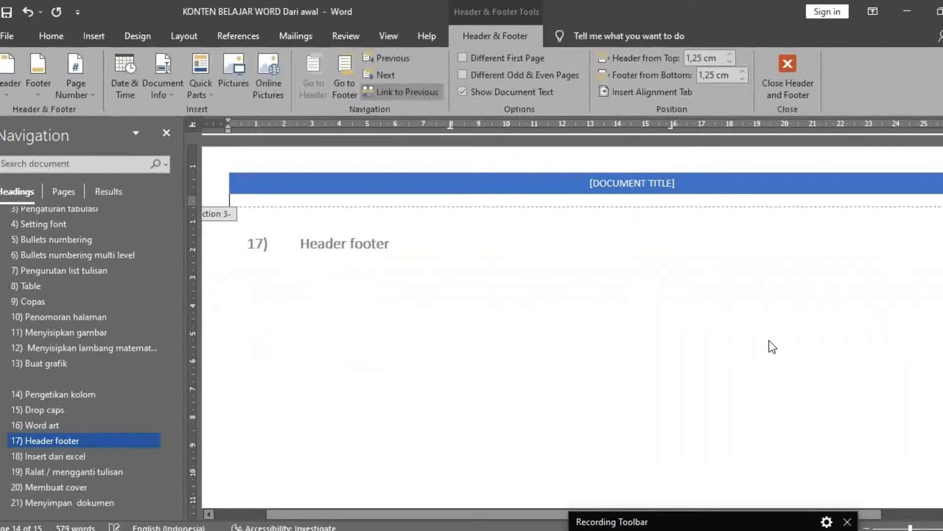
Replace the document title placeholder in the blue header band with "BELAJAR MS WORD DARI NOL".
click(671, 186)
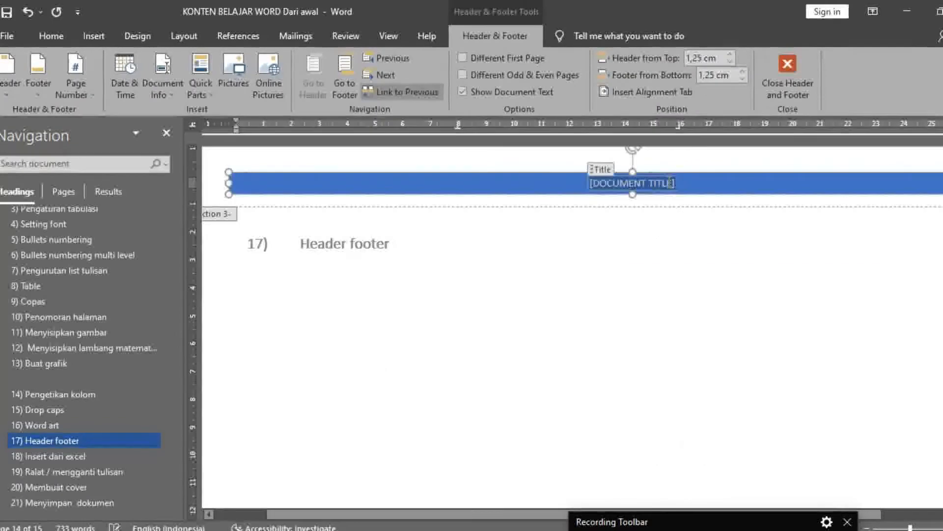
key(Delete)
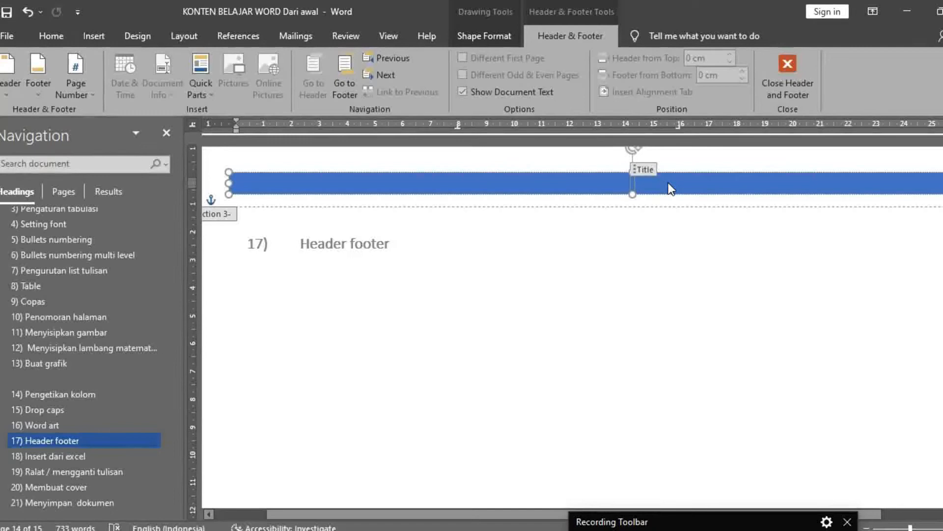
text(BELAJAR MS WORD DARI NOL)
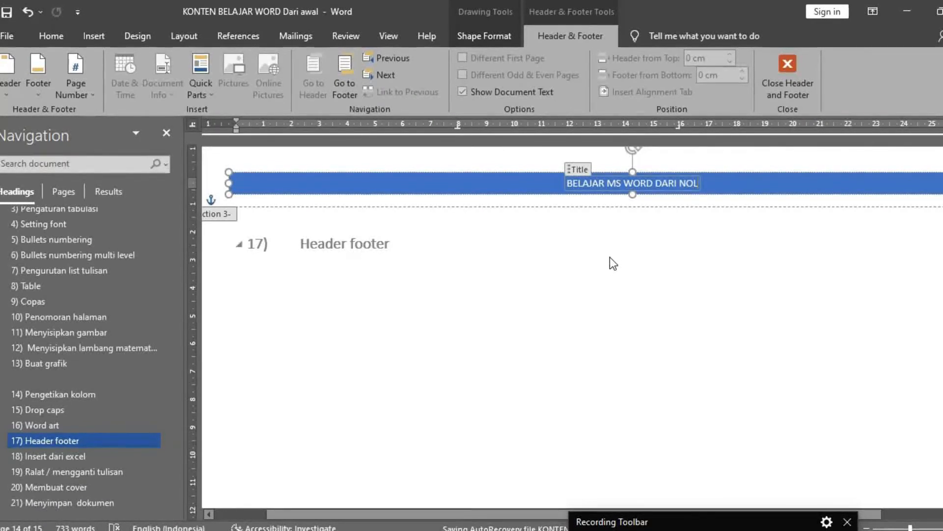
Italicize the title text in the header band and set its font color to the standard orange.
click(503, 187)
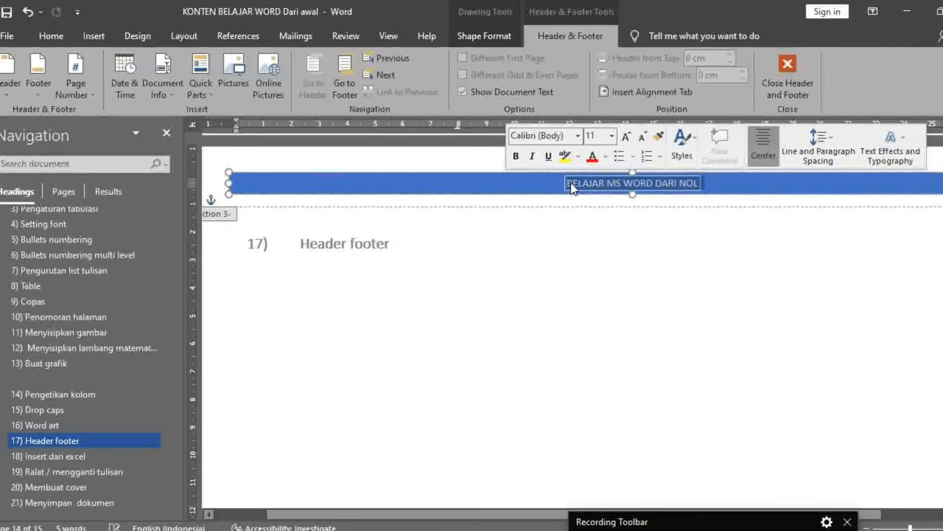
click(533, 156)
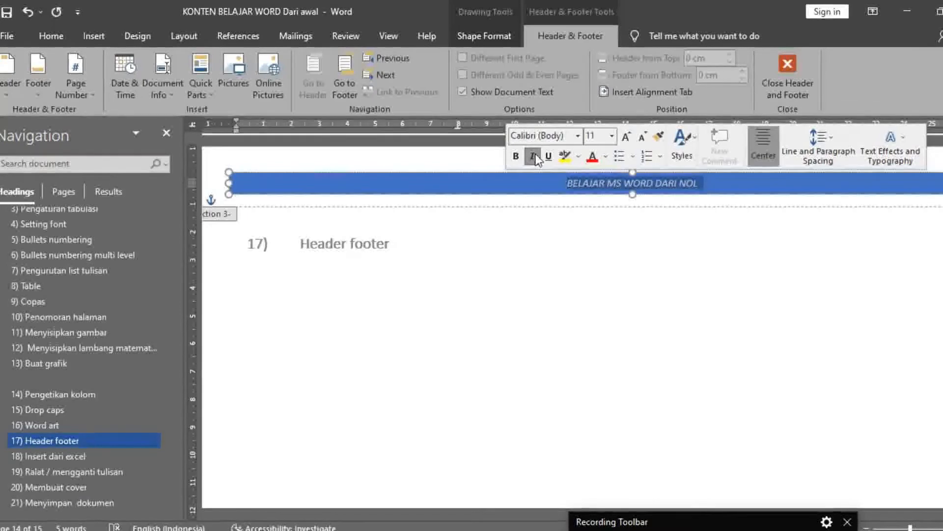
click(606, 160)
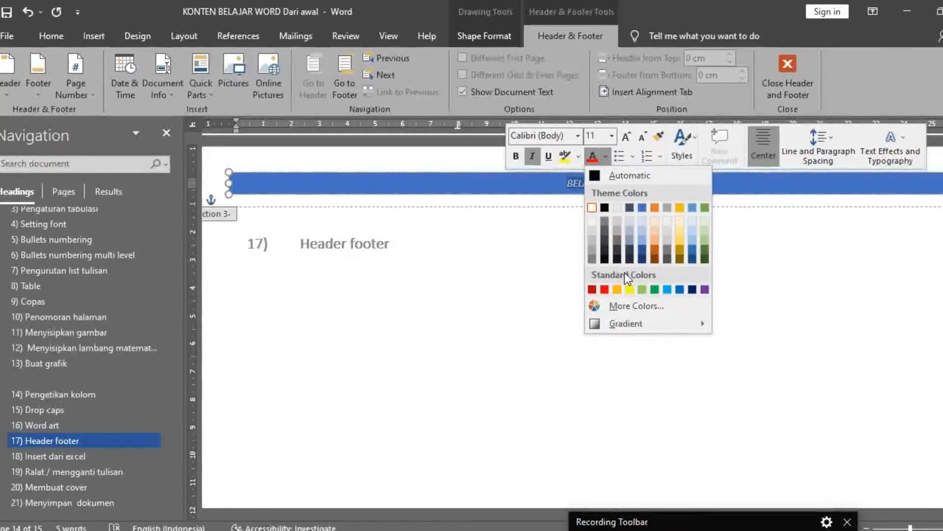
click(618, 289)
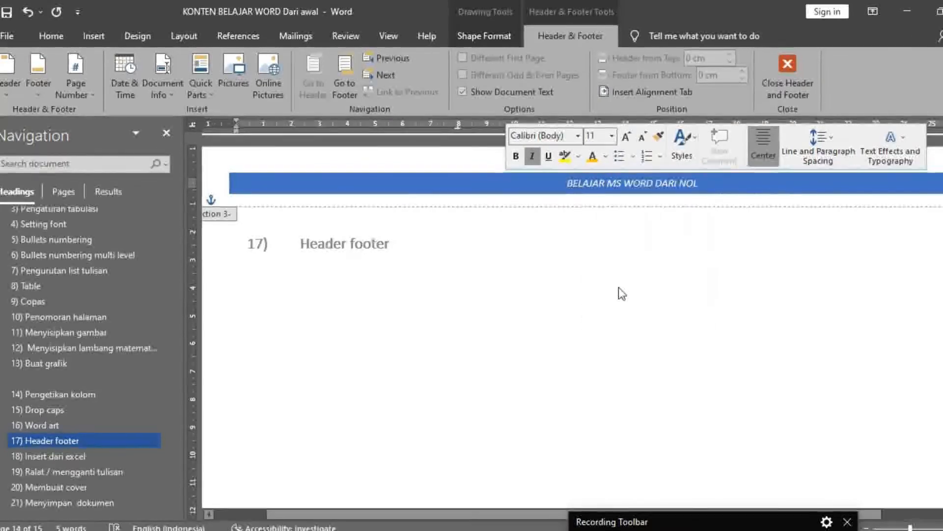
click(725, 186)
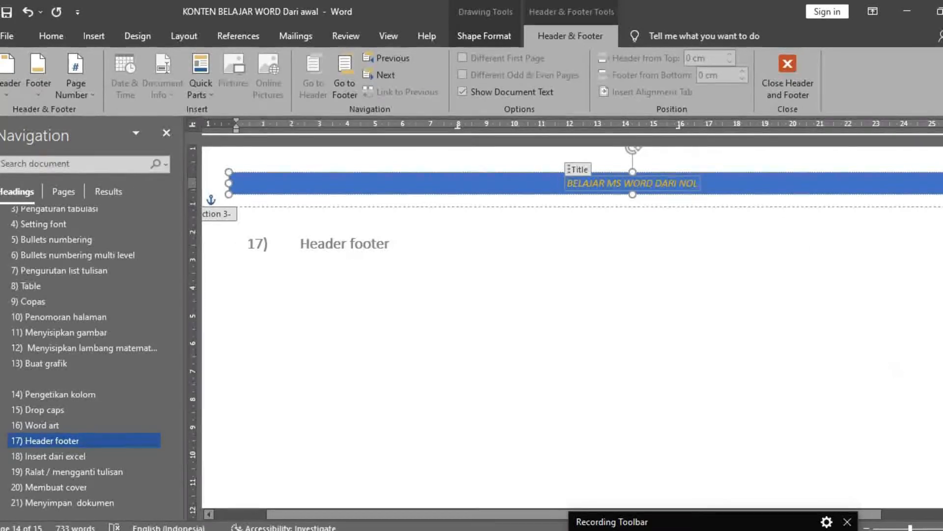
Insert the built-in Ion (Dark) footer with "AYO BERBAGI CARA" as its title text and leave header and footer editing.
drag(942, 448, 942, 463)
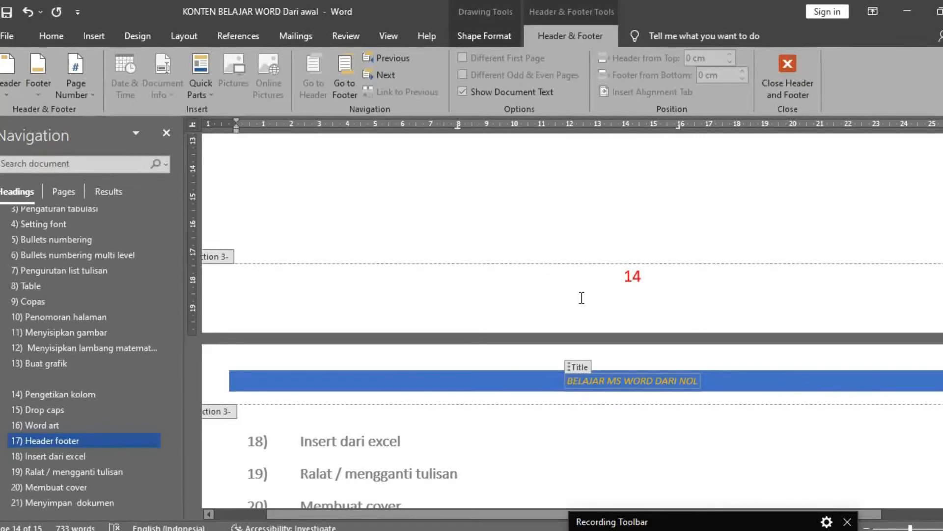
click(94, 35)
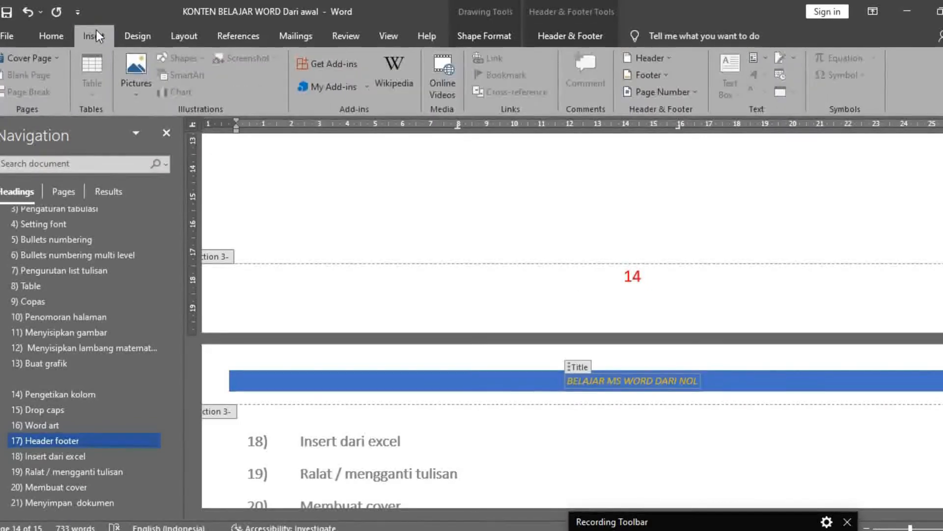
click(643, 76)
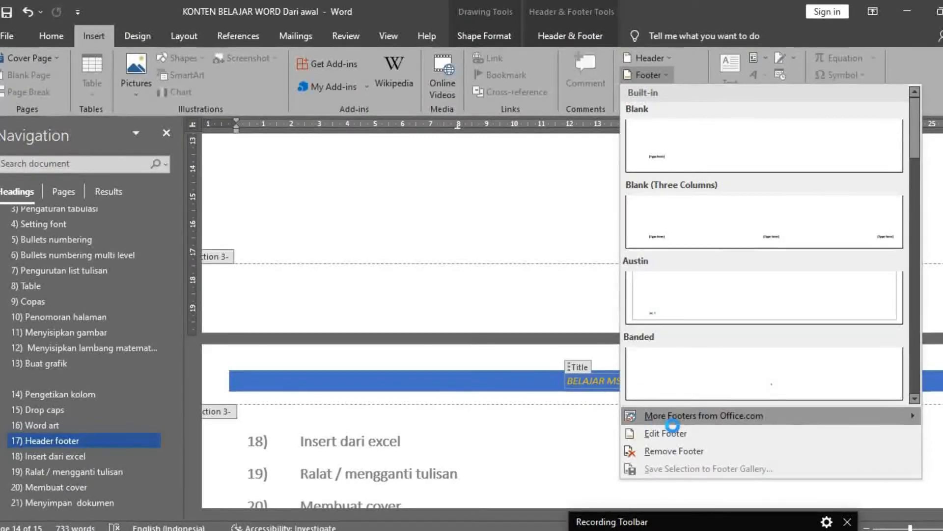
scroll(682, 261, down, 5)
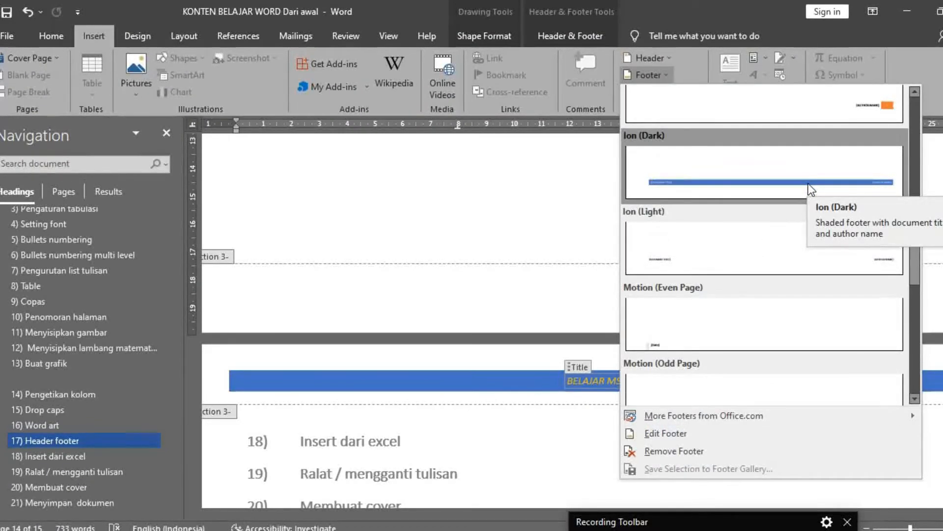
click(808, 184)
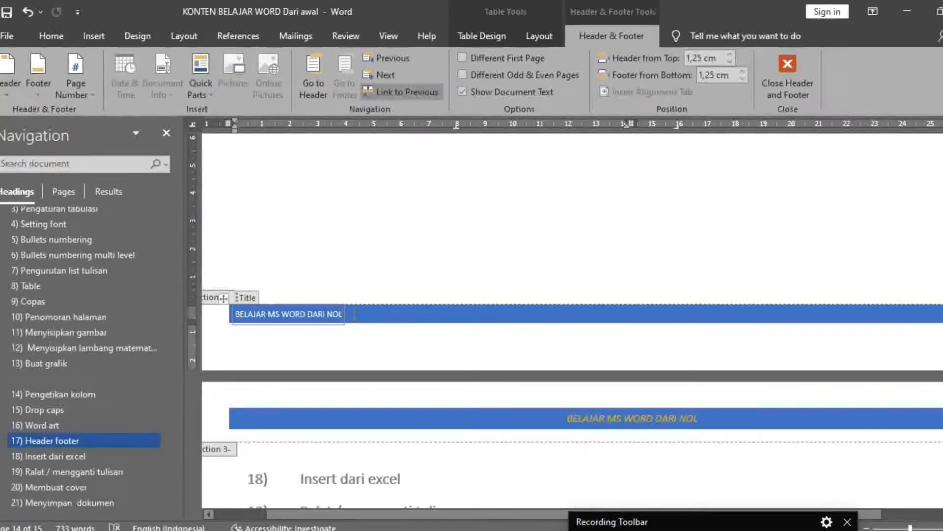
key(ctrl+z)
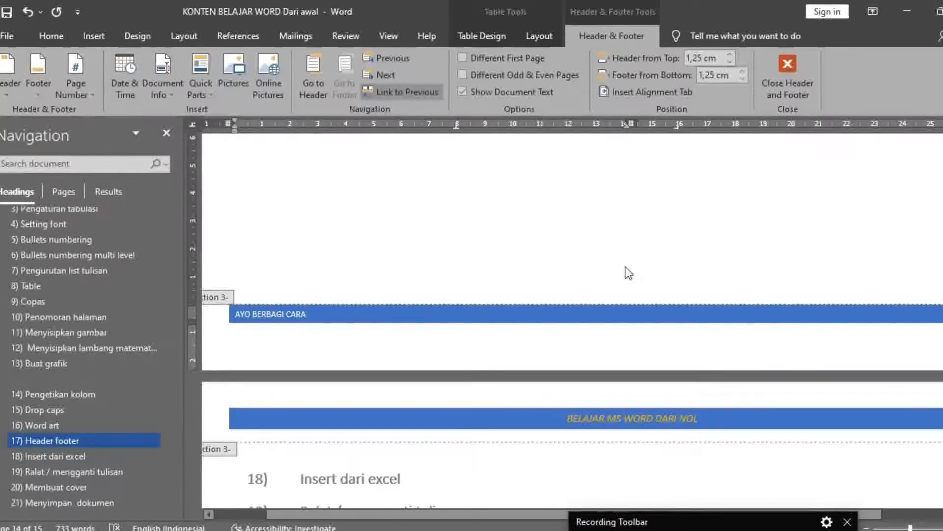
click(794, 81)
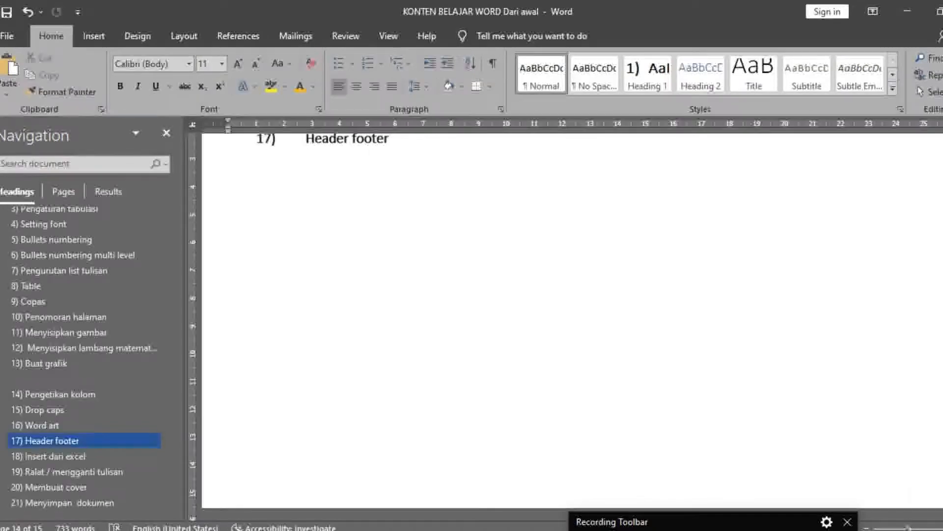
Add two blank lines and a page break after the "Insert dari excel" heading, separating it from the headings that follow.
drag(908, 528, 904, 528)
drag(942, 466, 942, 442)
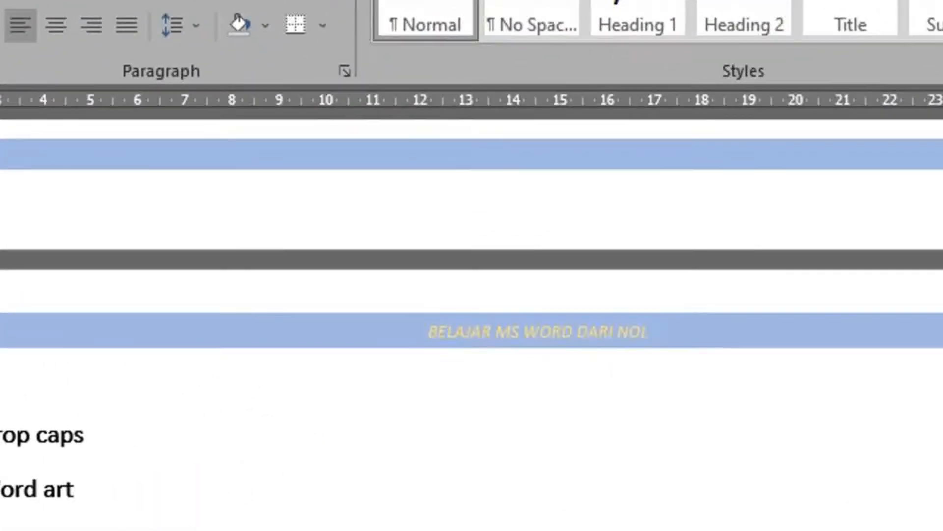
scroll(471, 315, down, 11)
scroll(471, 315, up, 2)
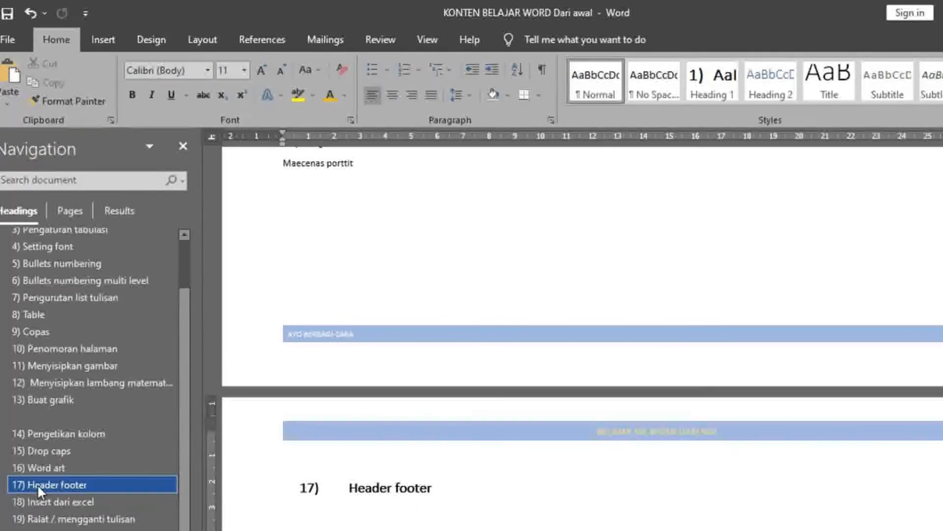
click(59, 502)
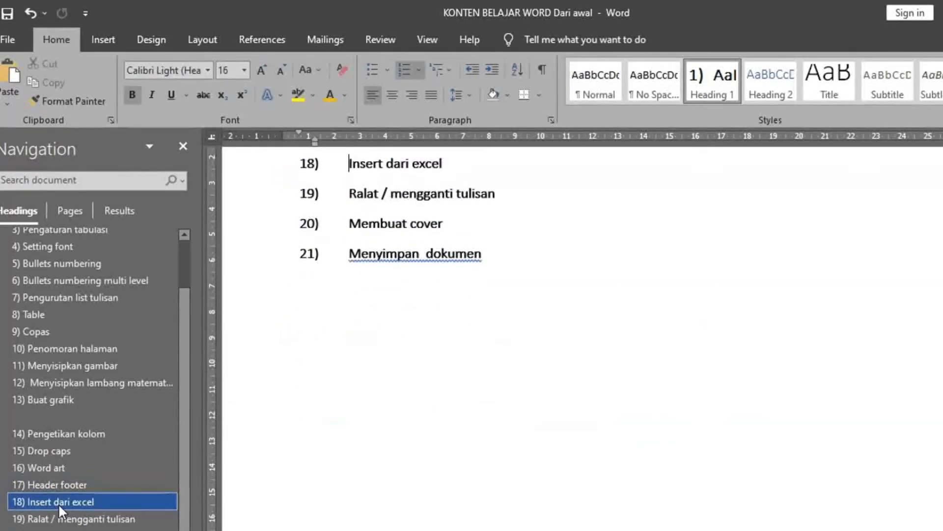
click(462, 164)
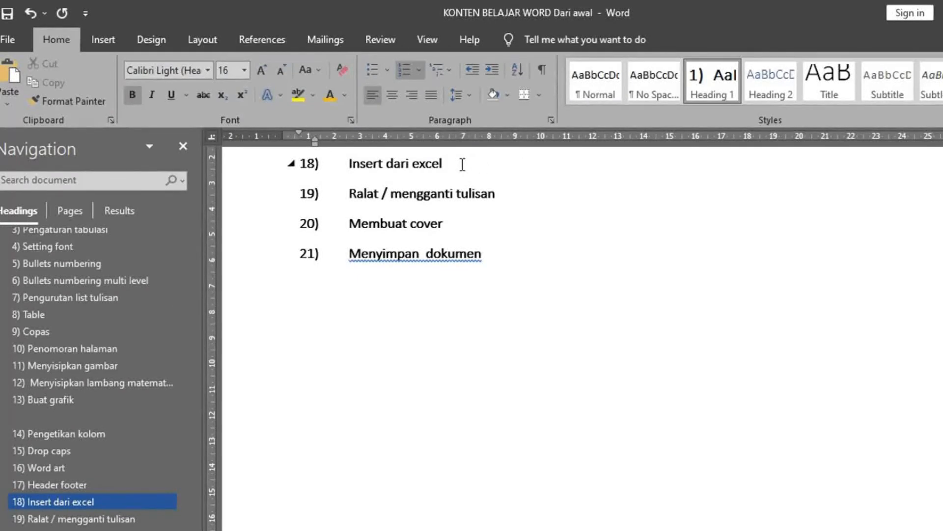
key(Return)
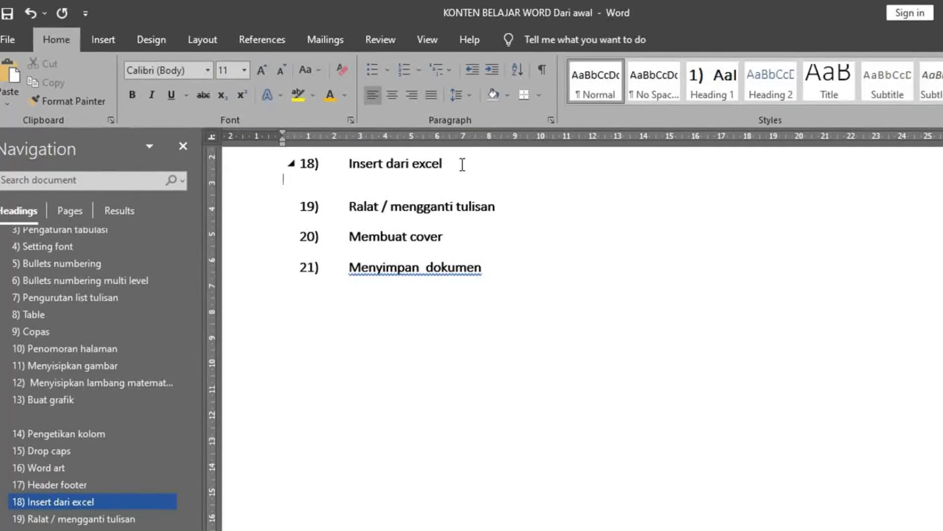
key(Return)
key(ctrl+Return)
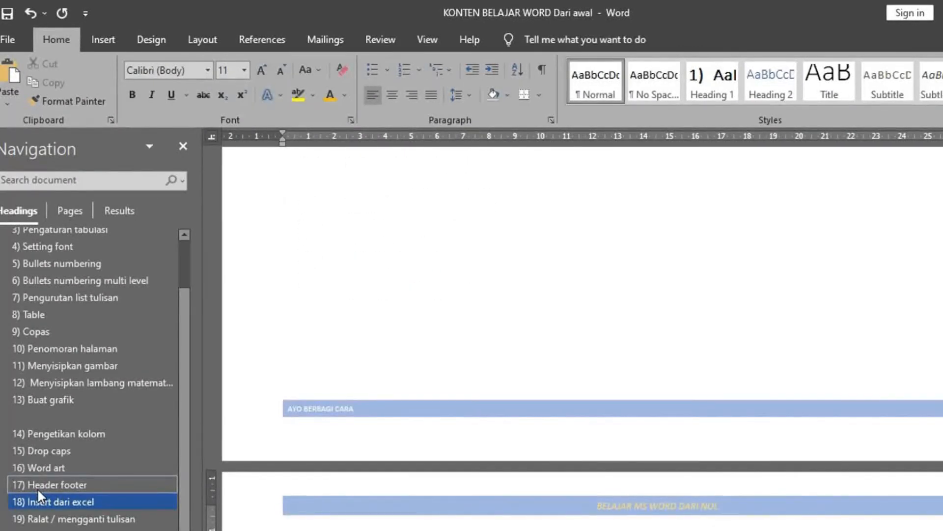
Embed a blank Excel spreadsheet on a new line below the "Insert dari excel" heading.
click(41, 500)
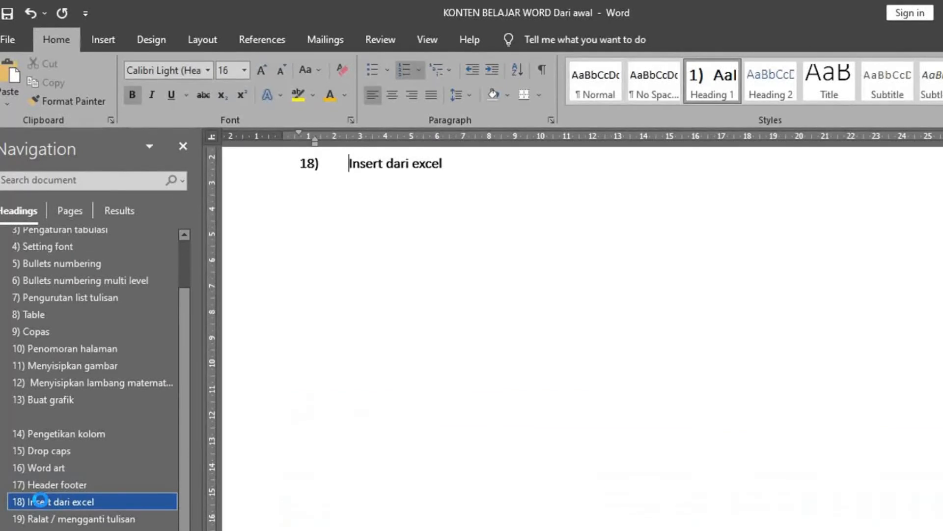
click(469, 167)
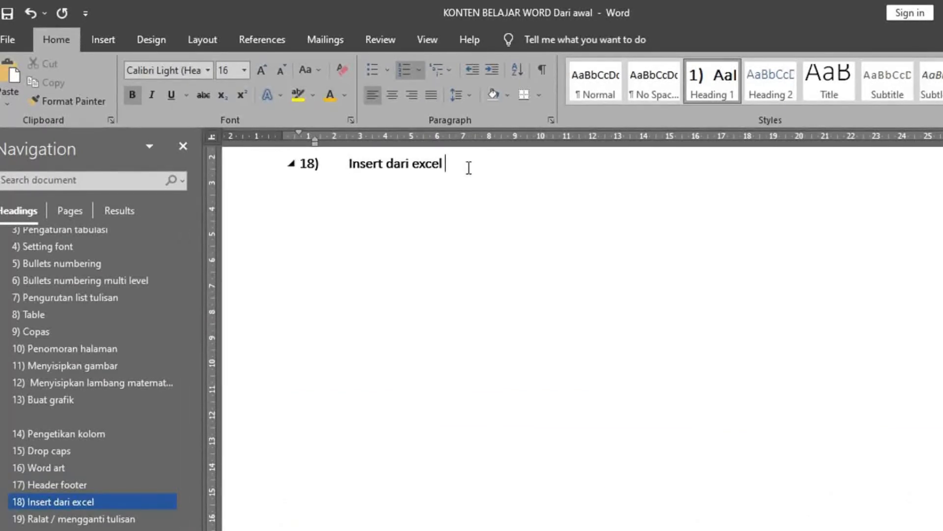
key(Return)
click(108, 39)
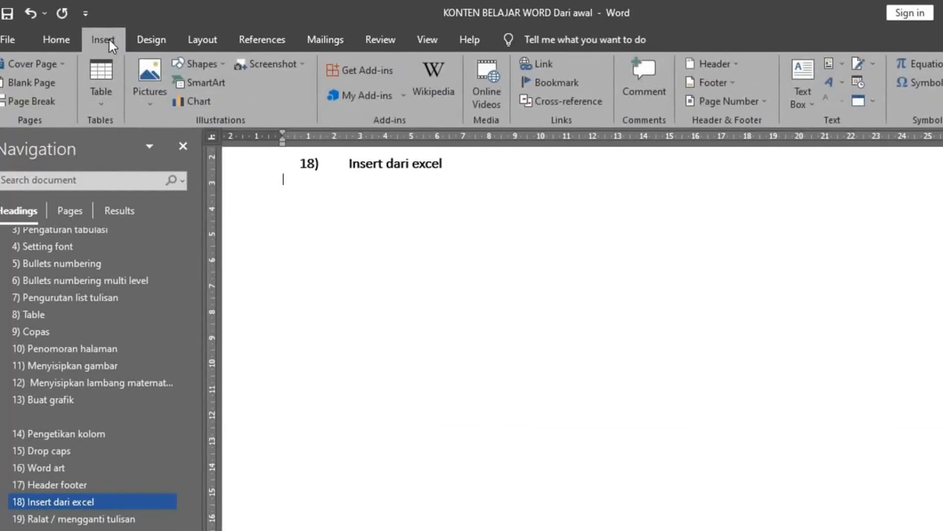
click(100, 104)
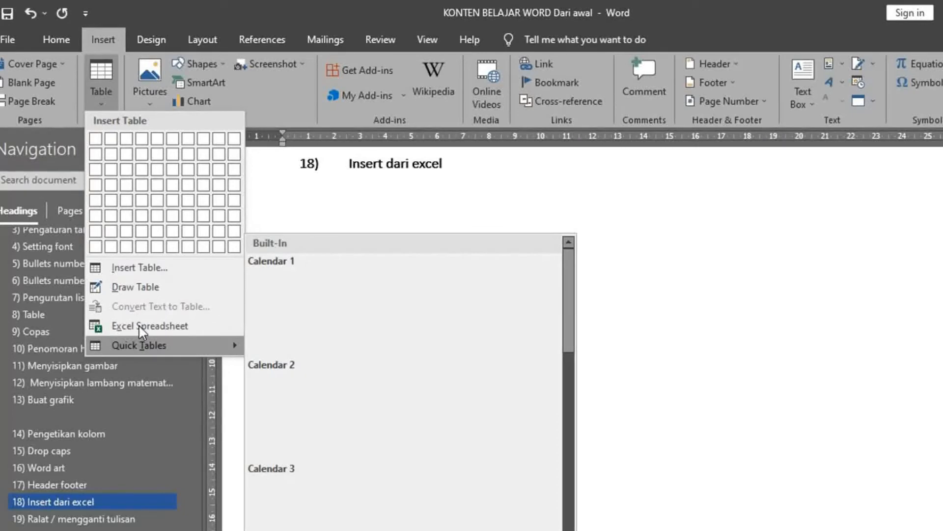
click(142, 326)
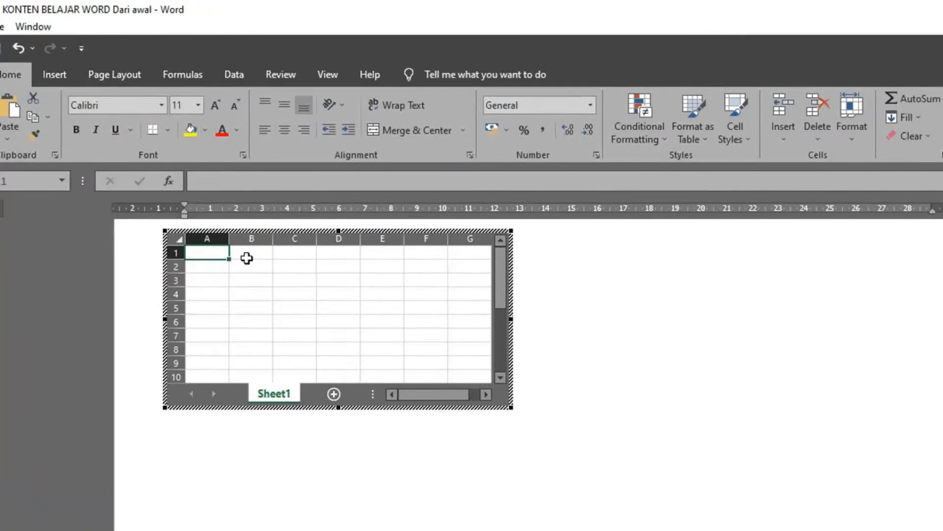
click(246, 258)
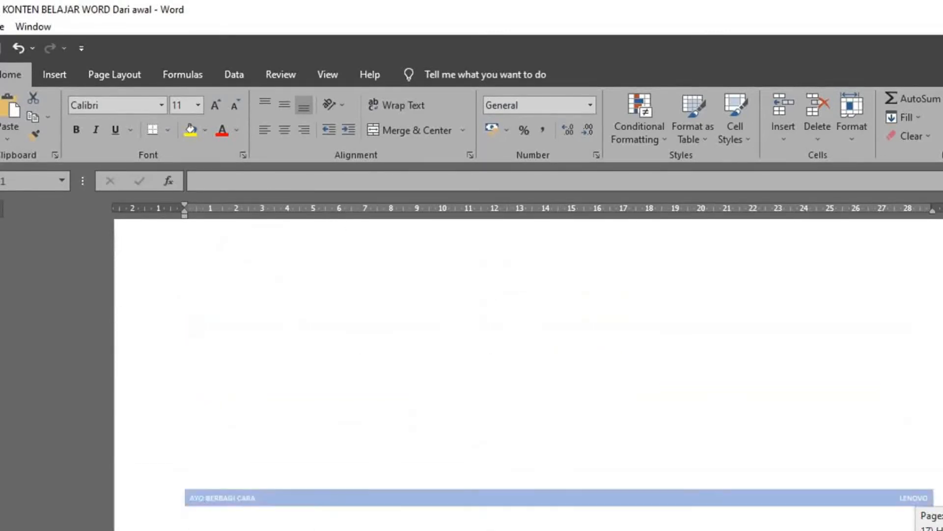
scroll(528, 373, down, 9)
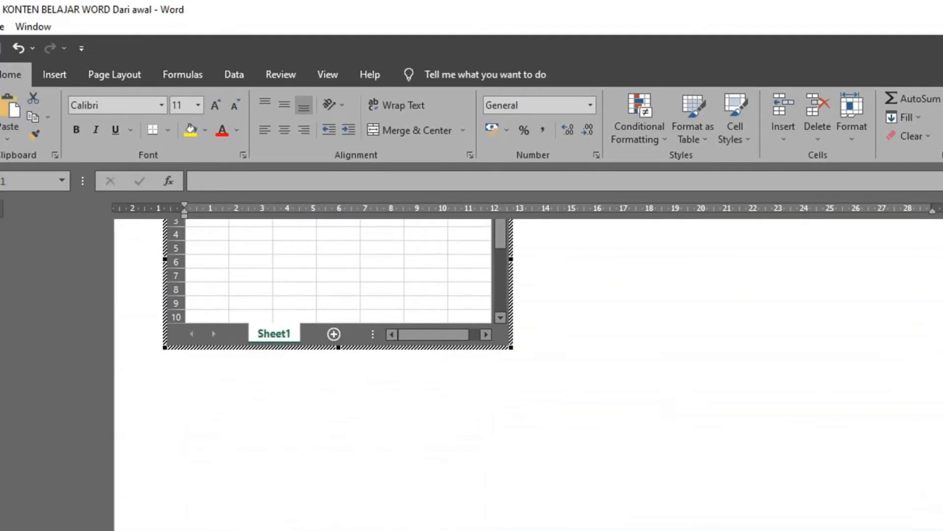
Select cell D6 in the embedded Excel spreadsheet and return to editing the document.
scroll(528, 374, up, 3)
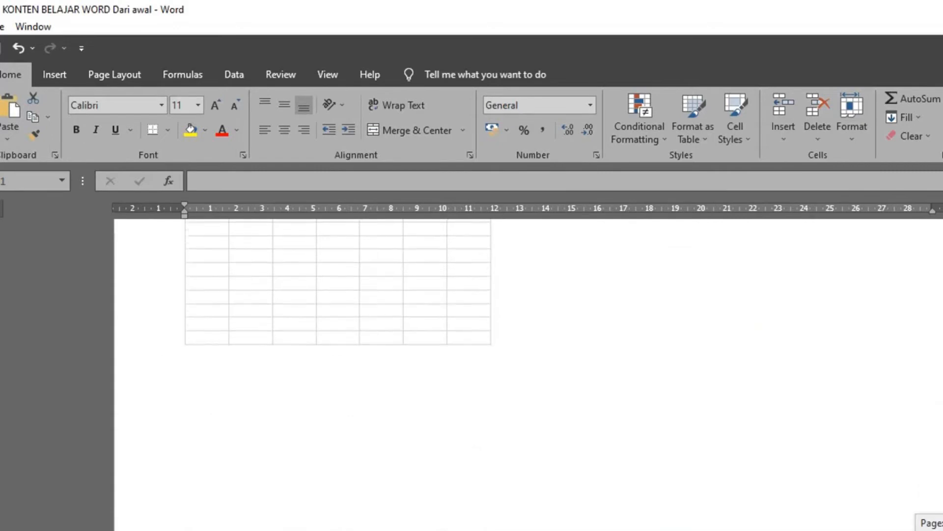
scroll(528, 374, up, 1)
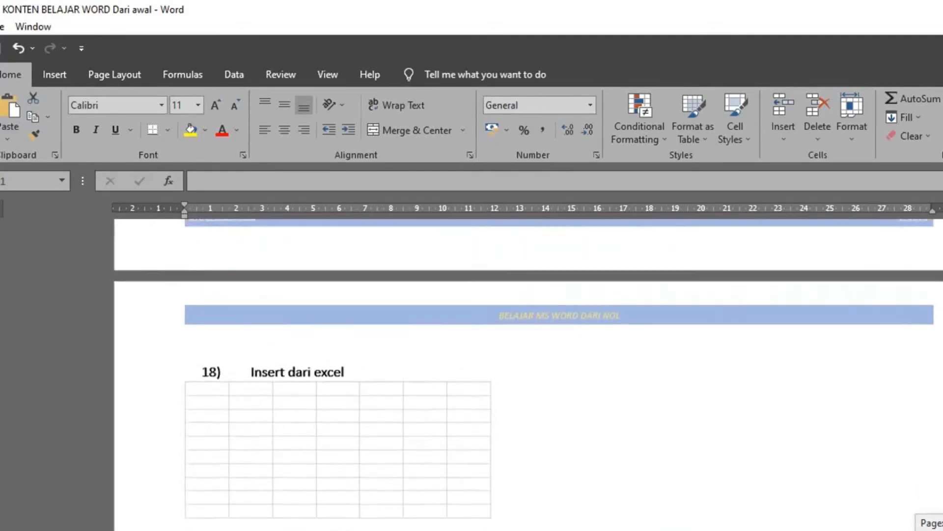
scroll(528, 373, down, 1)
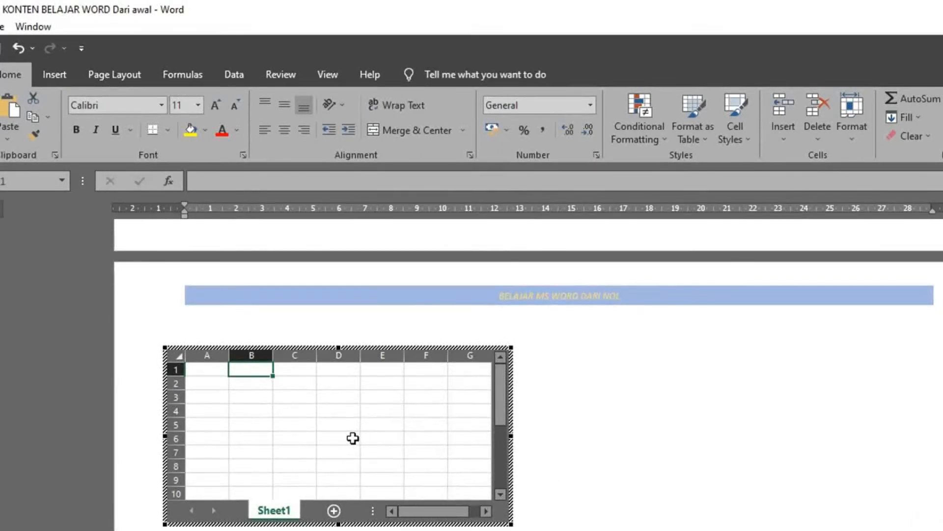
click(353, 438)
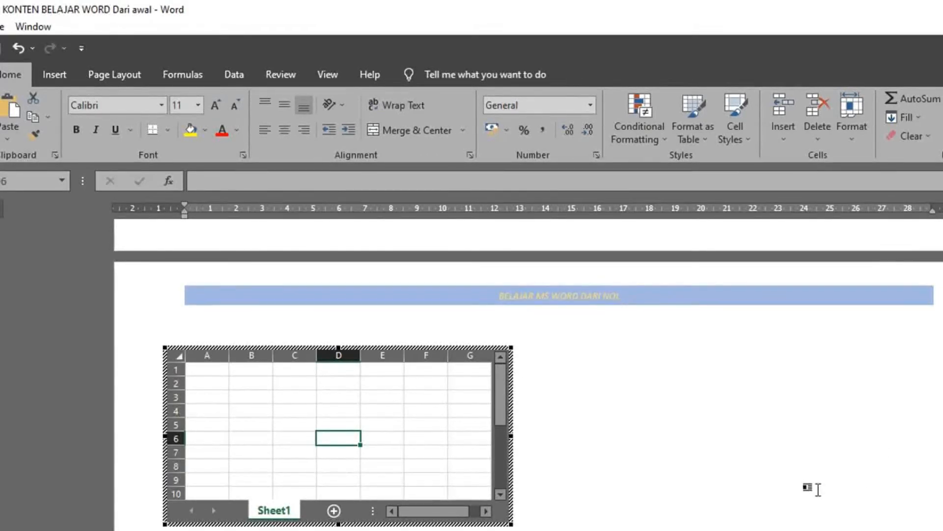
click(818, 489)
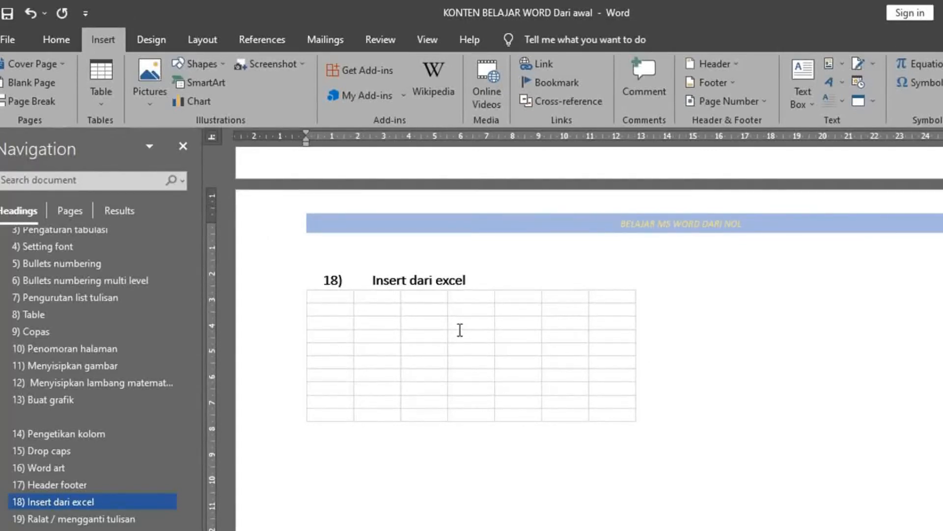
Reopen the embedded spreadsheet below the "Insert dari excel" heading for editing and leave it again.
double_click(460, 330)
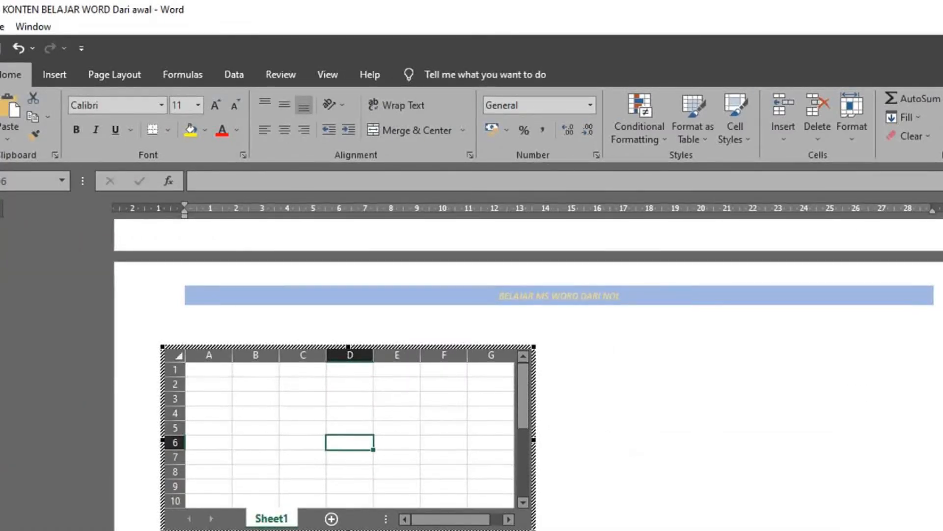
scroll(528, 374, down, 3)
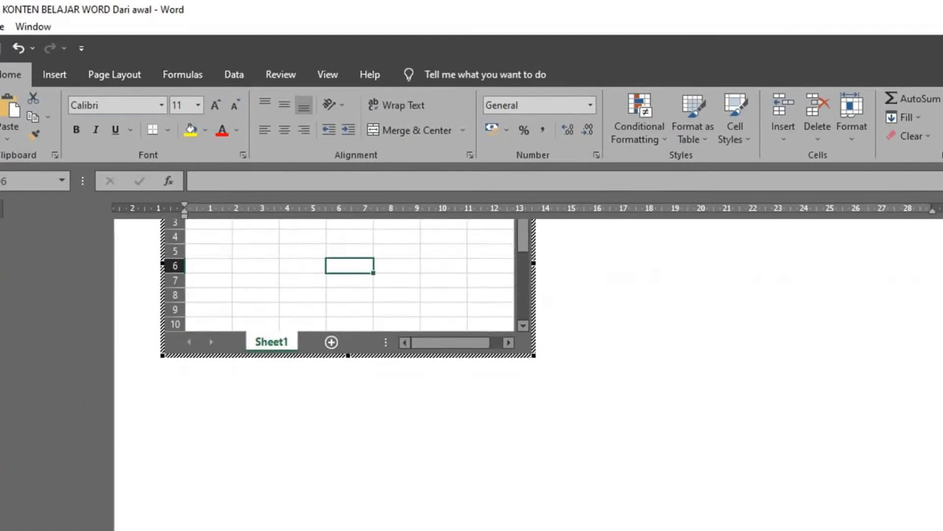
click(524, 427)
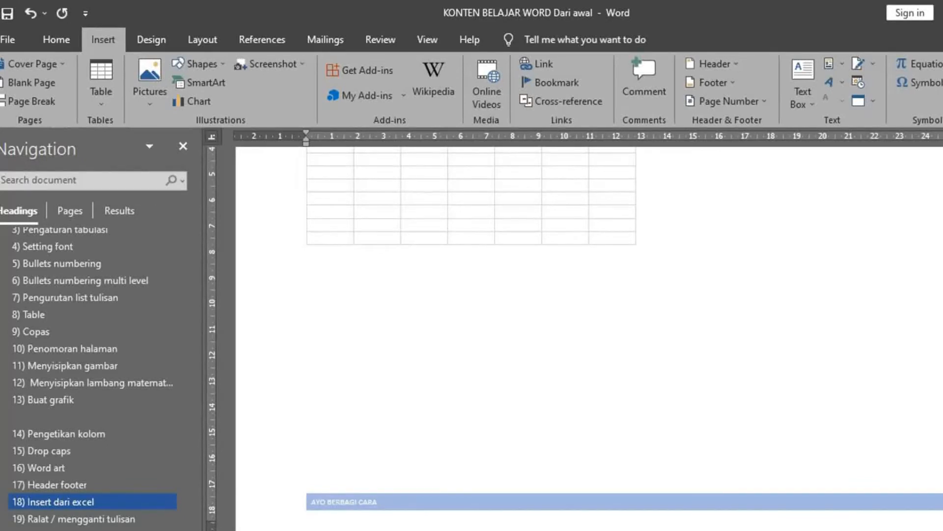
Add the note "Home →replace" below the "Ralat / mengganti tulisan" heading.
scroll(590, 339, down, 7)
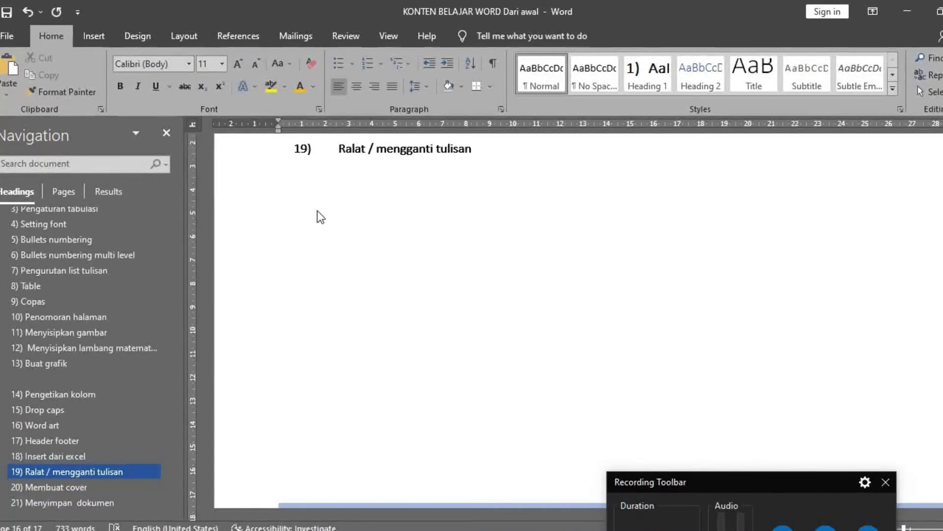
text(home →replace)
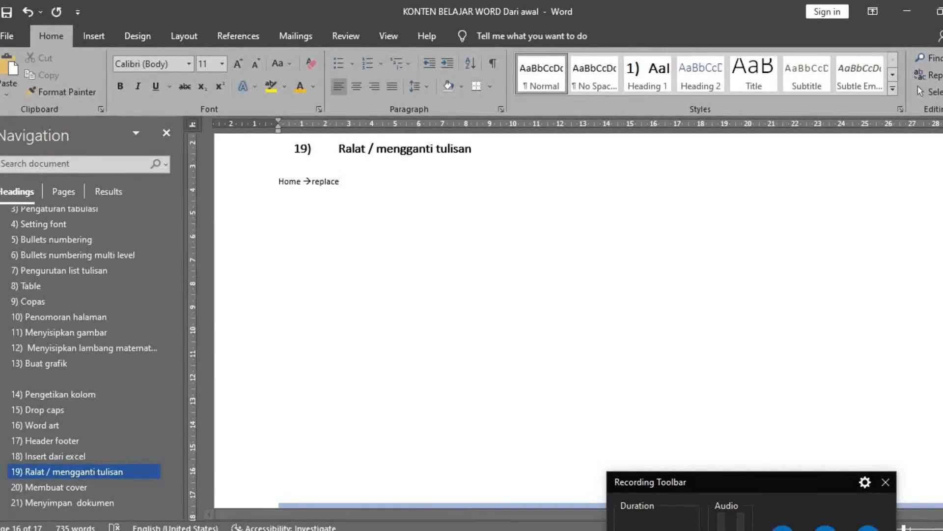
Find "lipsum" and replace all its occurrences in the document with "lipstik", and close Find and Replace.
drag(942, 168, 942, 167)
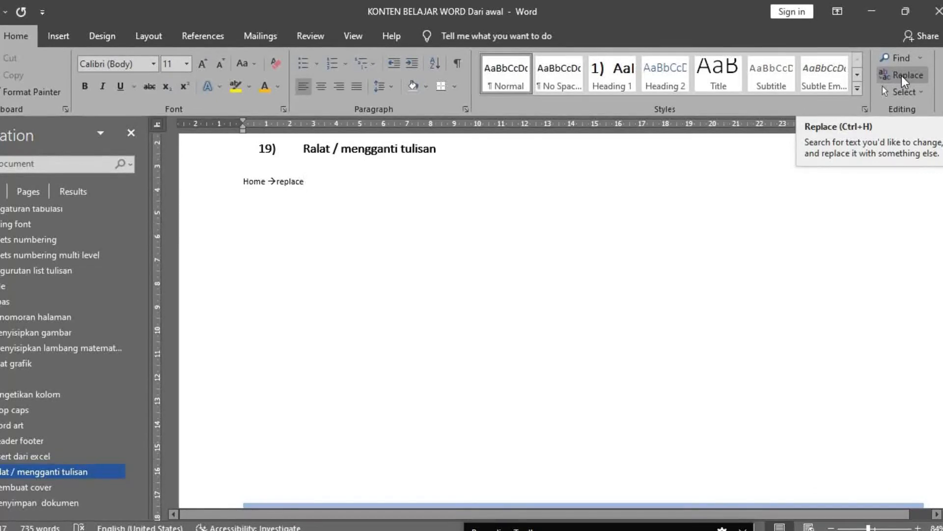
click(901, 74)
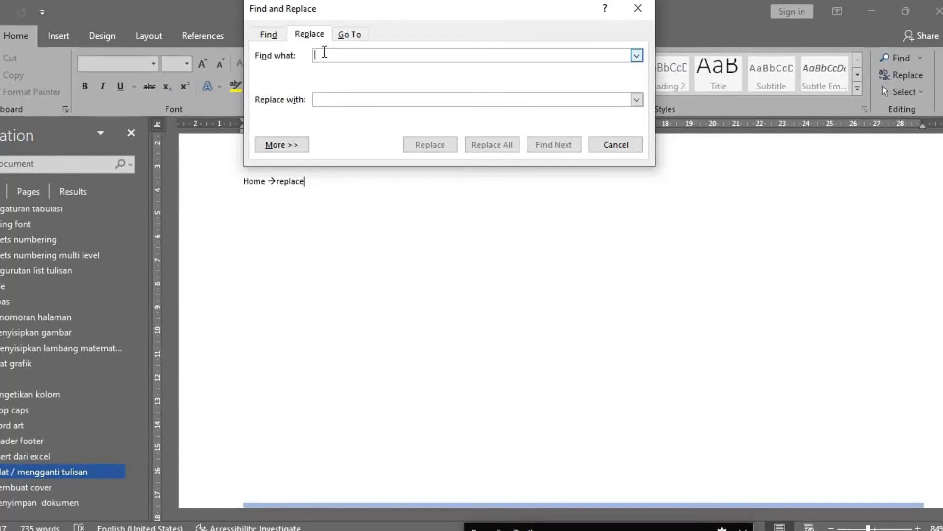
text(lipsum)
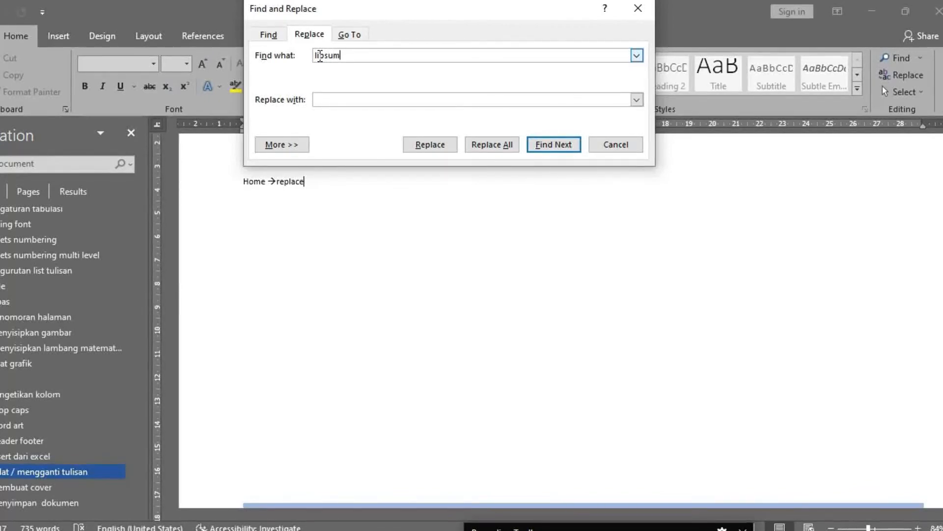
click(318, 99)
text(lipstik)
click(324, 101)
text(stik)
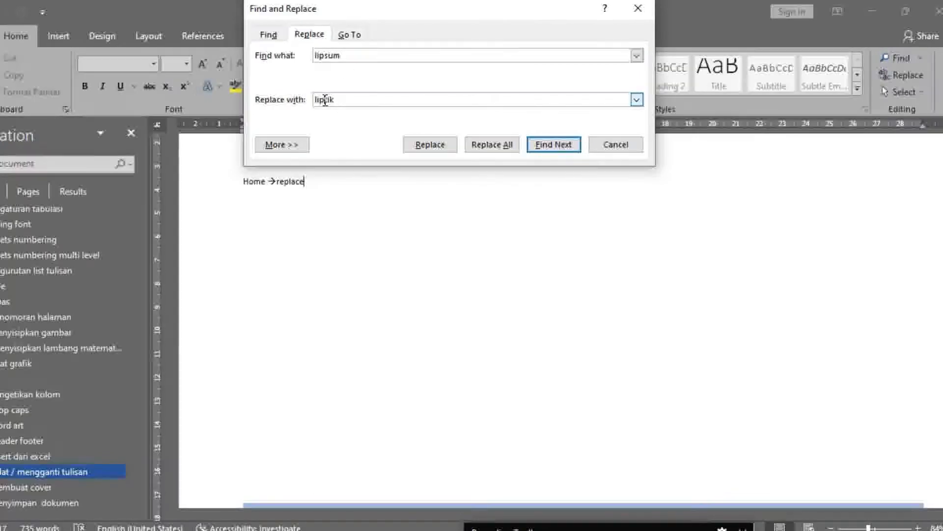
click(546, 147)
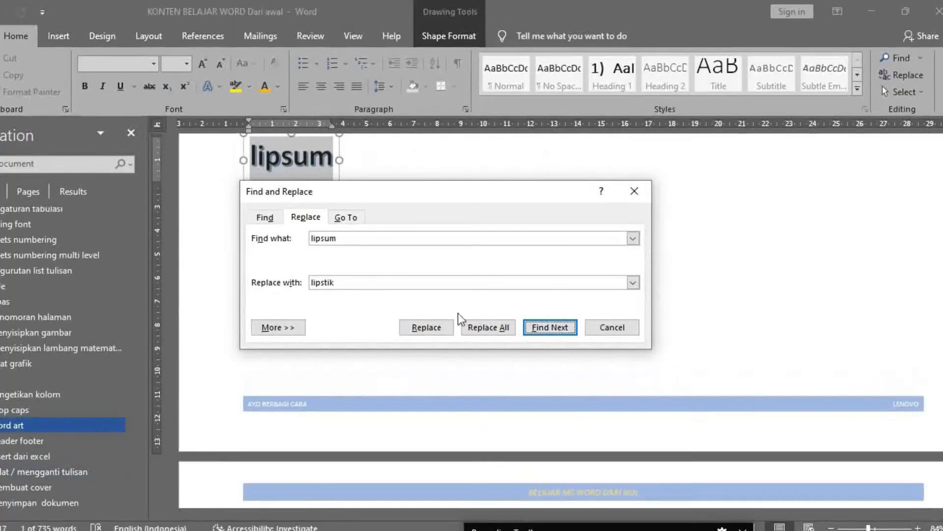
click(497, 330)
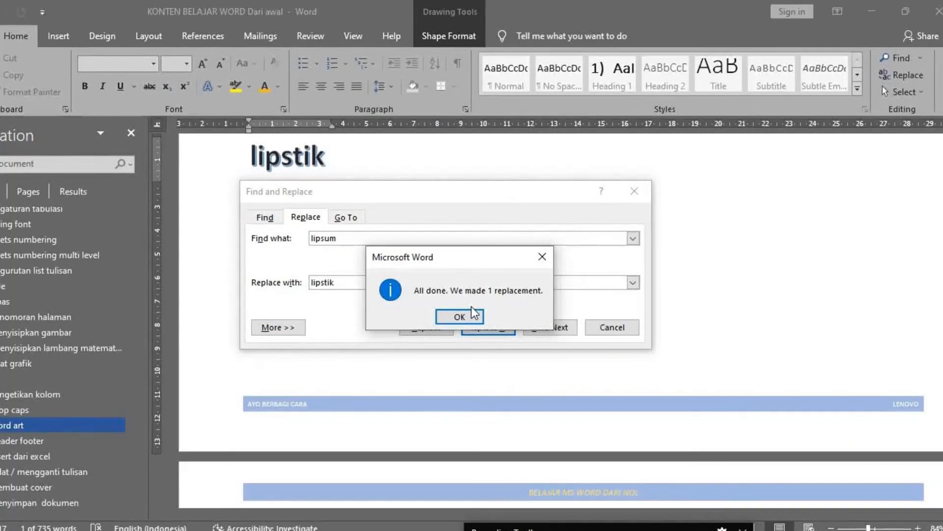
click(460, 316)
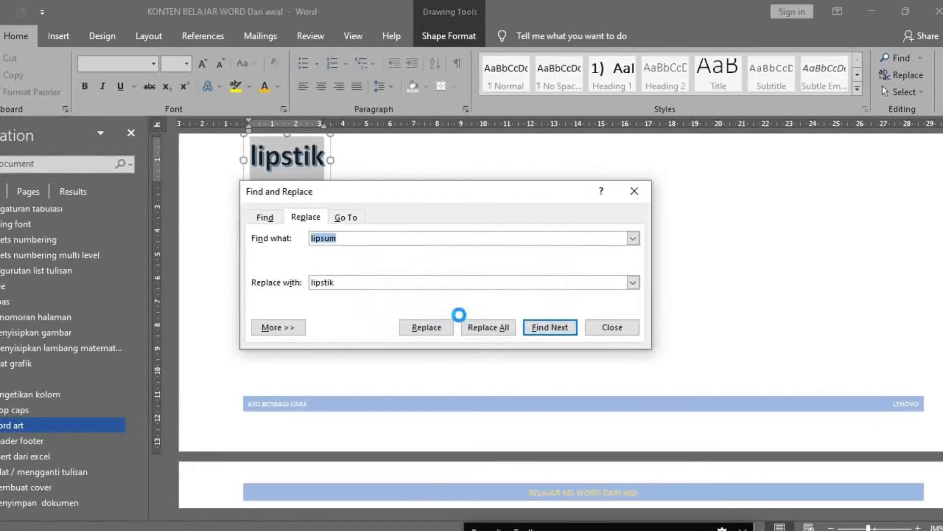
key(Escape)
click(304, 191)
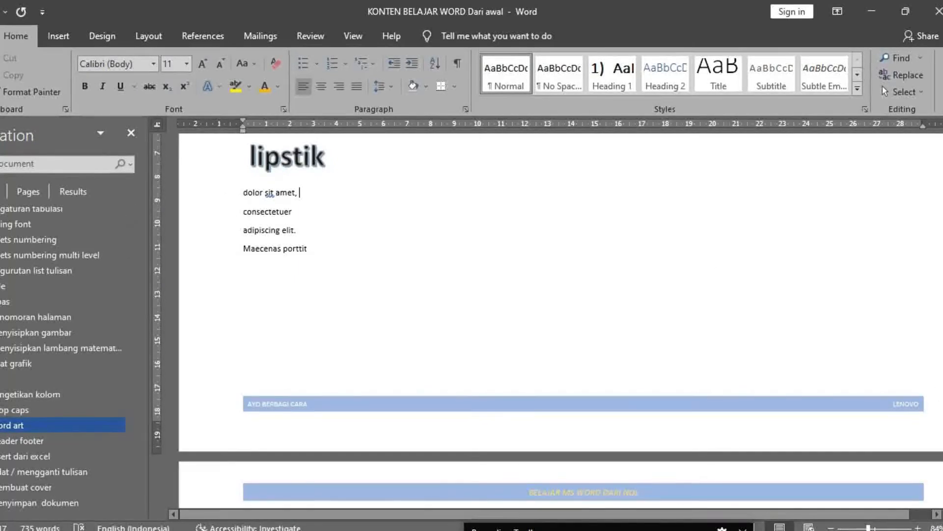
Replace every occurrence of "quick" in the document with "cepat" and close Find and Replace.
drag(942, 408, 942, 406)
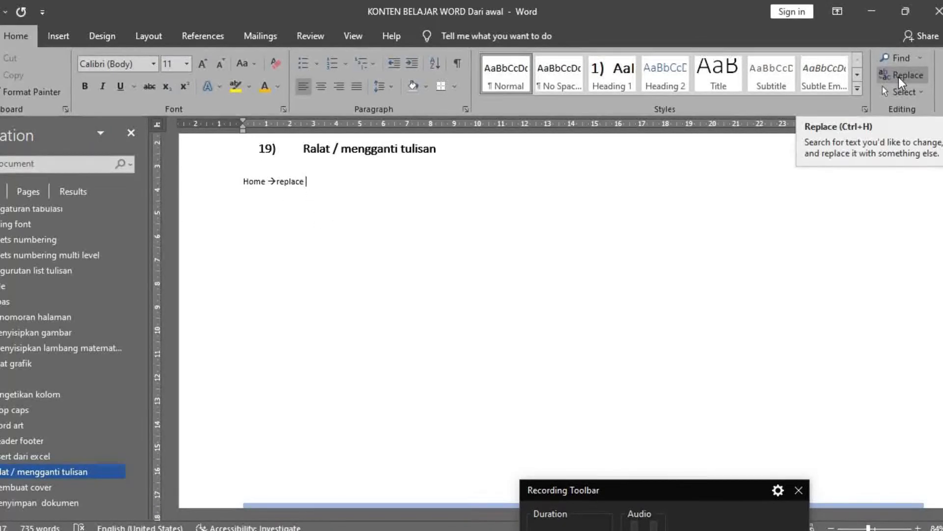
key(ctrl+h)
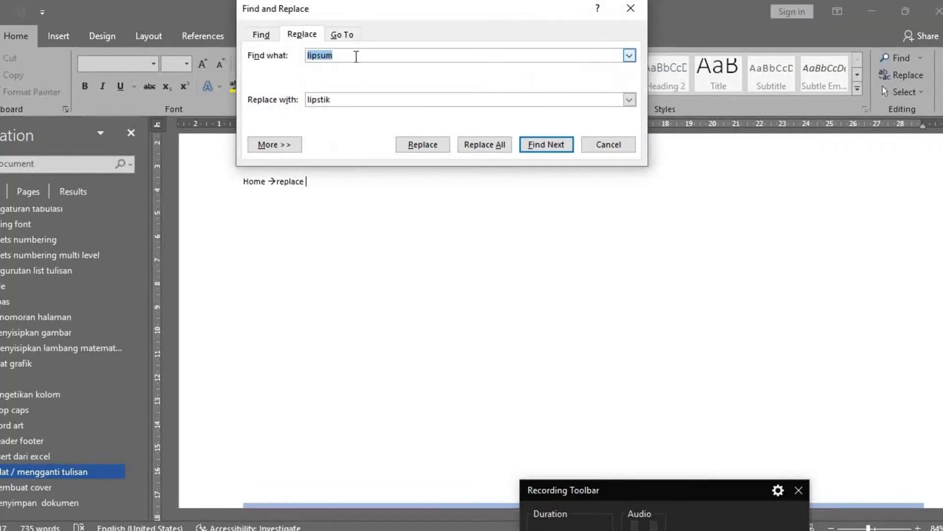
key(BackSpace)
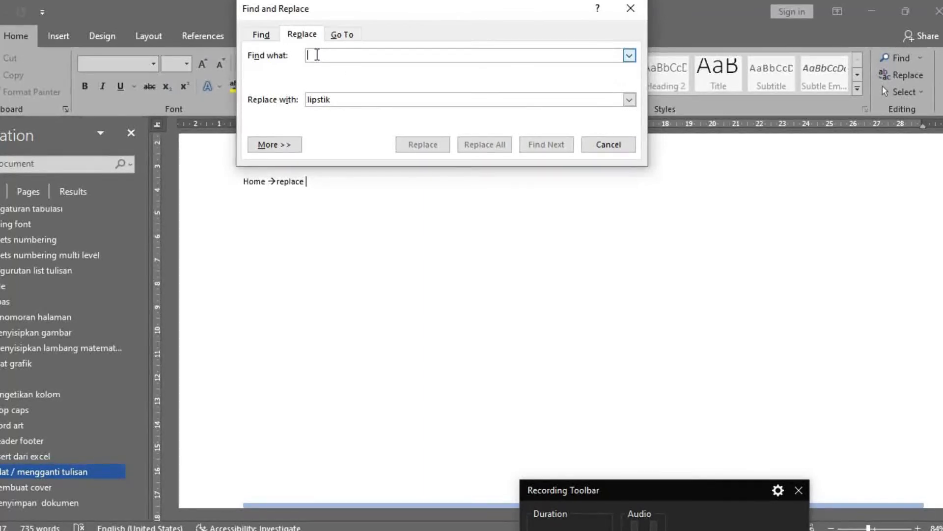
text(quick)
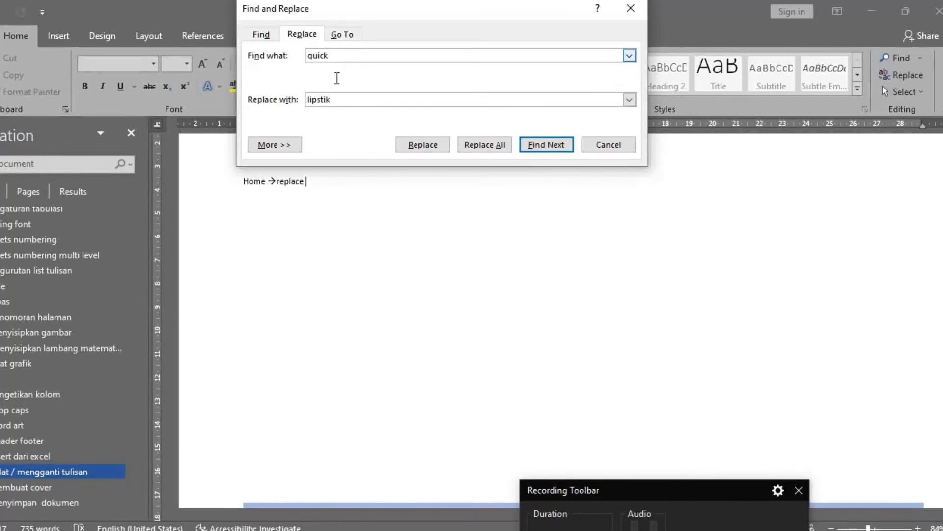
key(BackSpace)
key(BackSpace)
key(BackSpace)
key(BackSpace)
key(BackSpace)
key(BackSpace)
key(BackSpace)
click(467, 148)
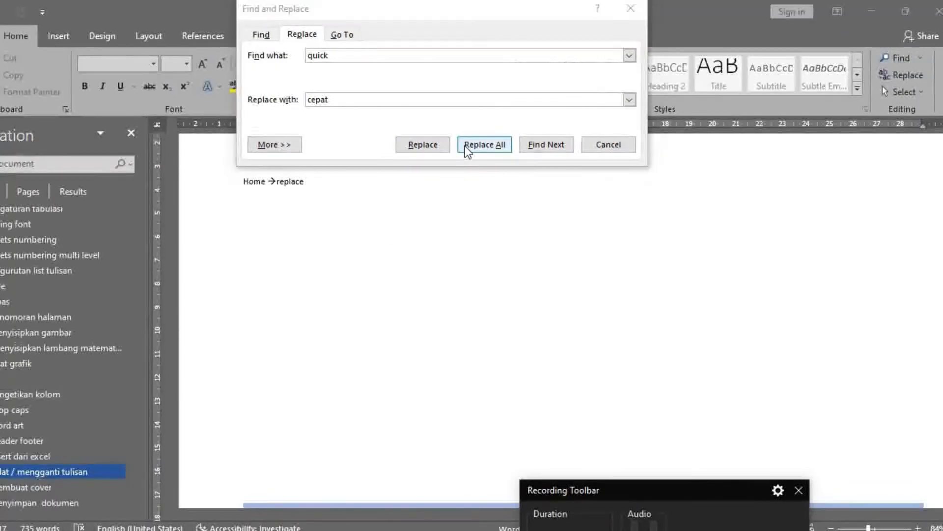
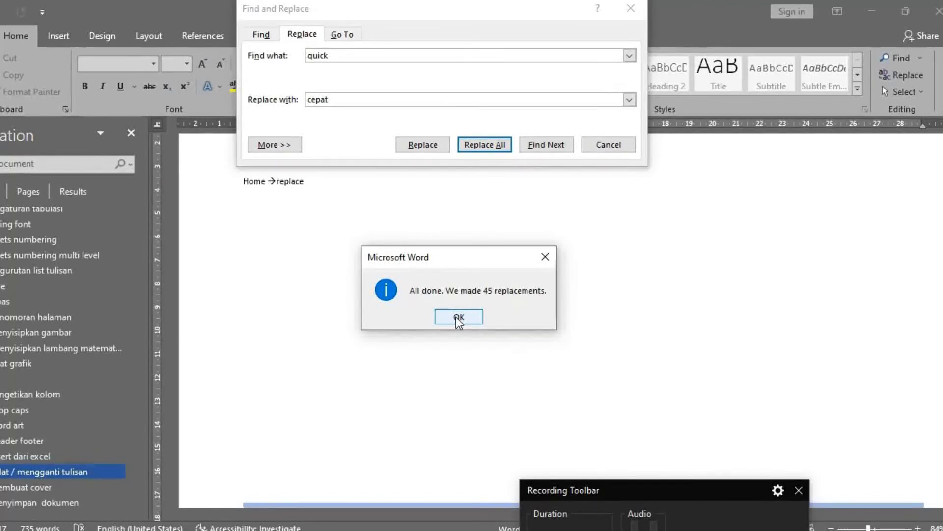
click(459, 317)
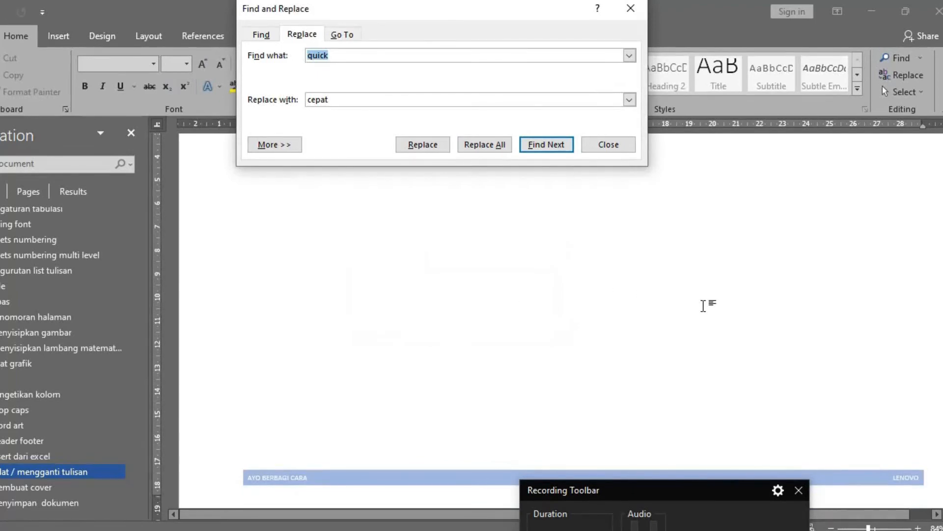
click(704, 305)
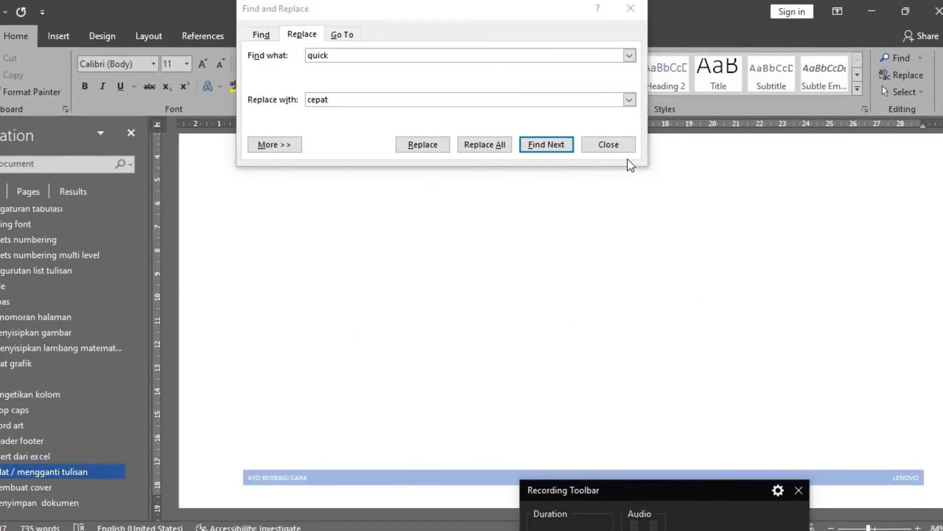
click(608, 145)
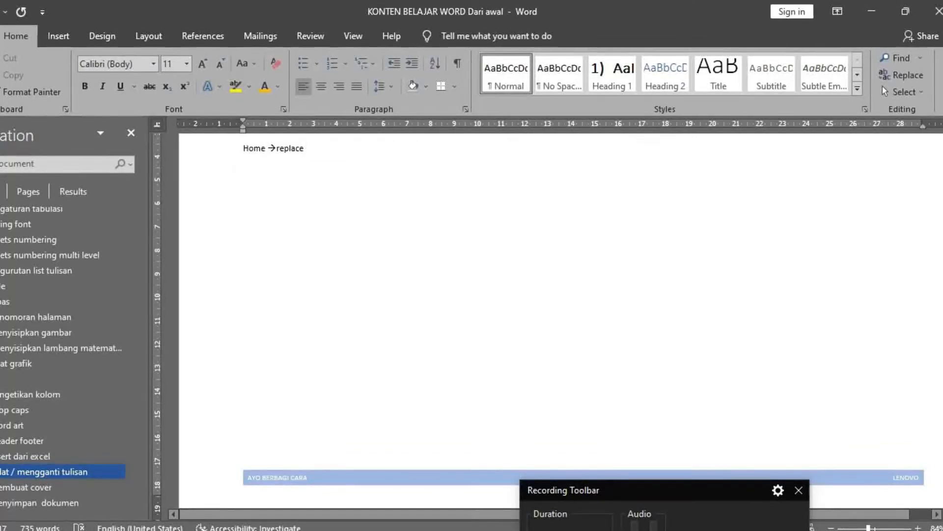
Examine the replaced words in the sentences under the "Setting font" and "Bullets numbering" headings.
drag(942, 467, 942, 270)
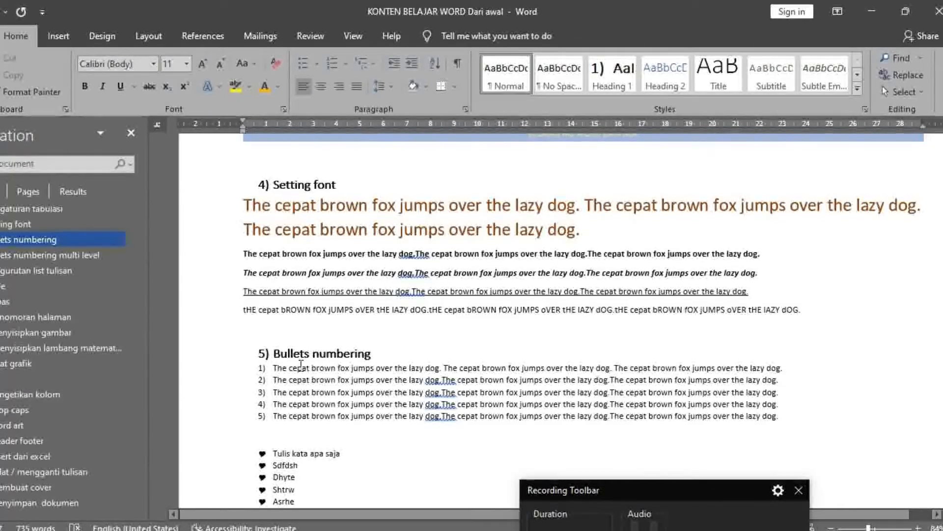
drag(289, 367, 312, 411)
click(385, 463)
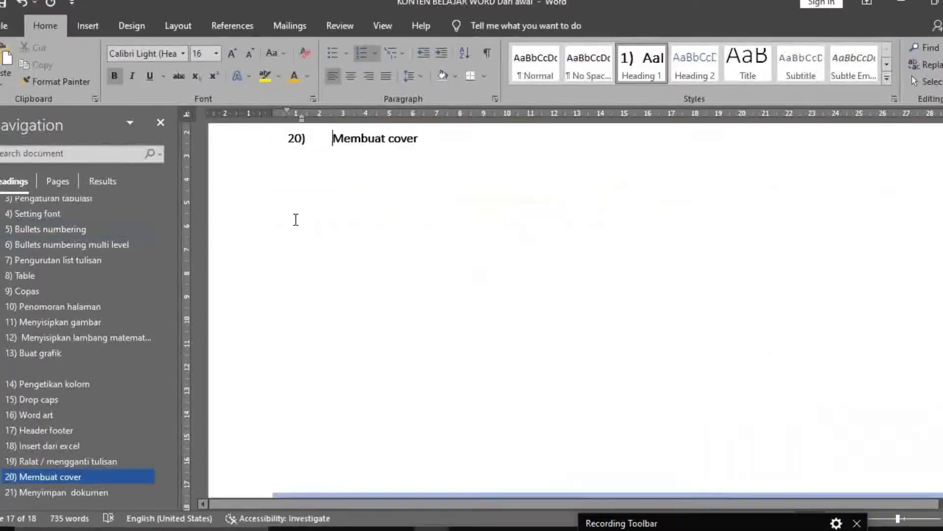
Insert the built-in Facet cover page into the document from the line below the "Membuat cover" heading.
right_click(296, 219)
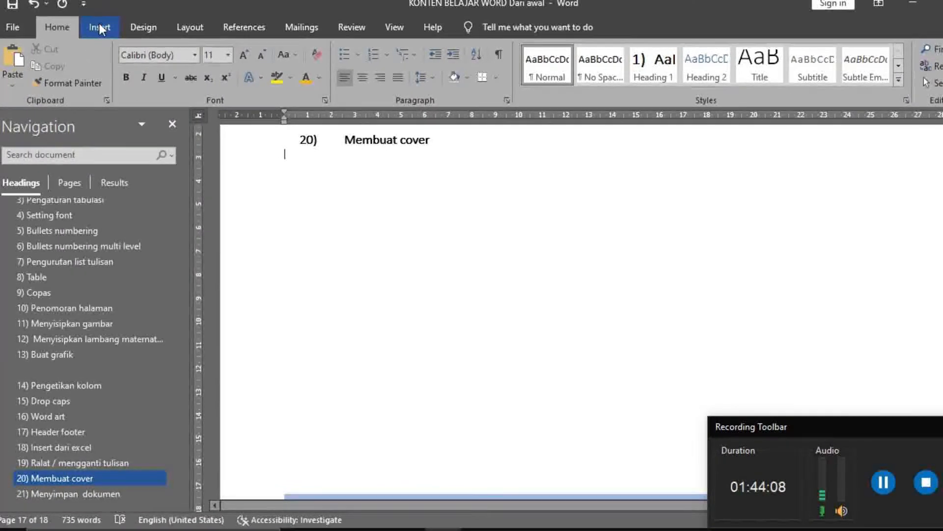
click(100, 27)
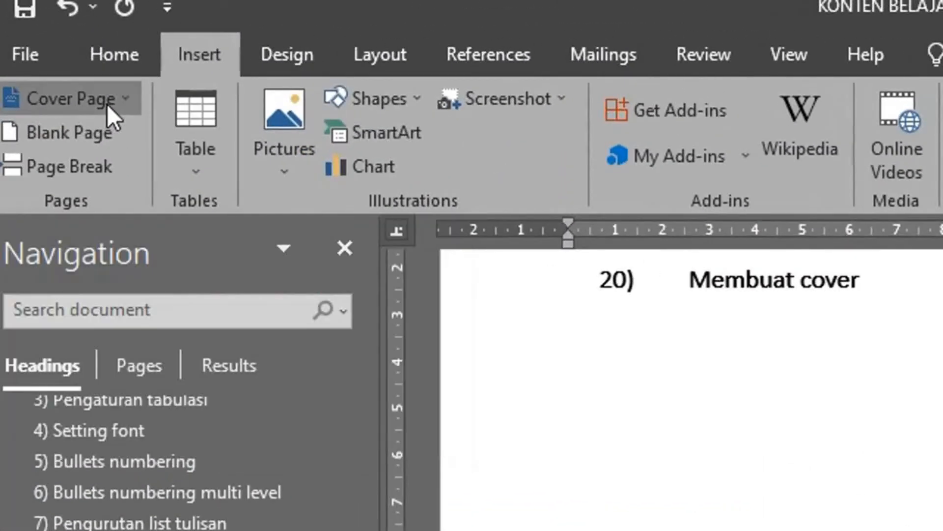
click(109, 114)
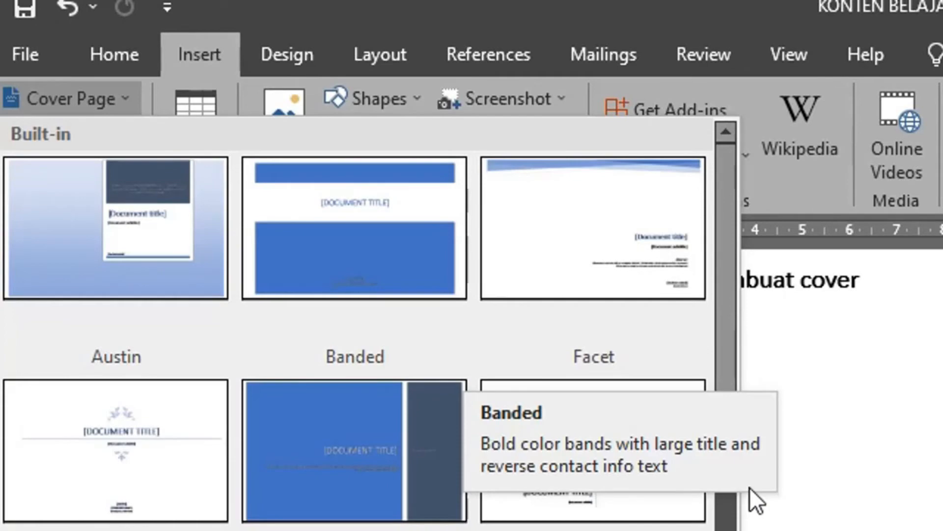
click(624, 250)
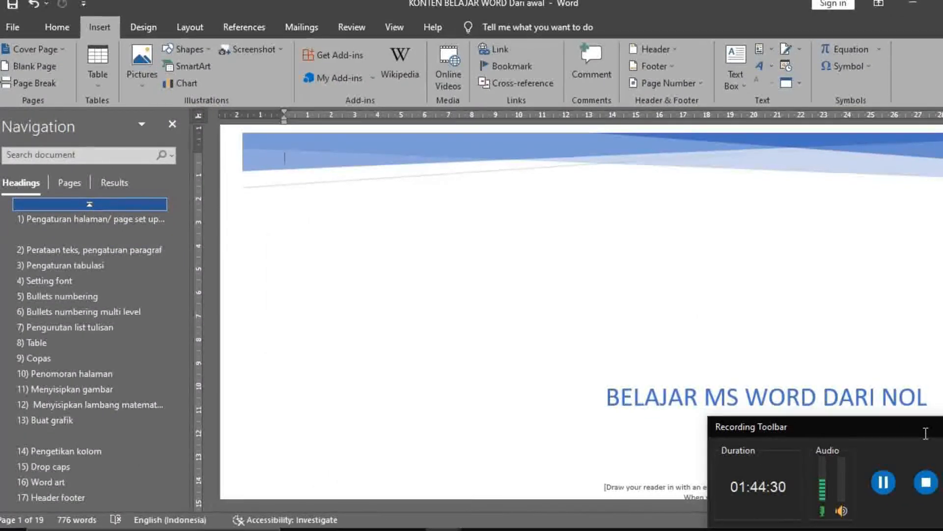
drag(922, 428, 775, 524)
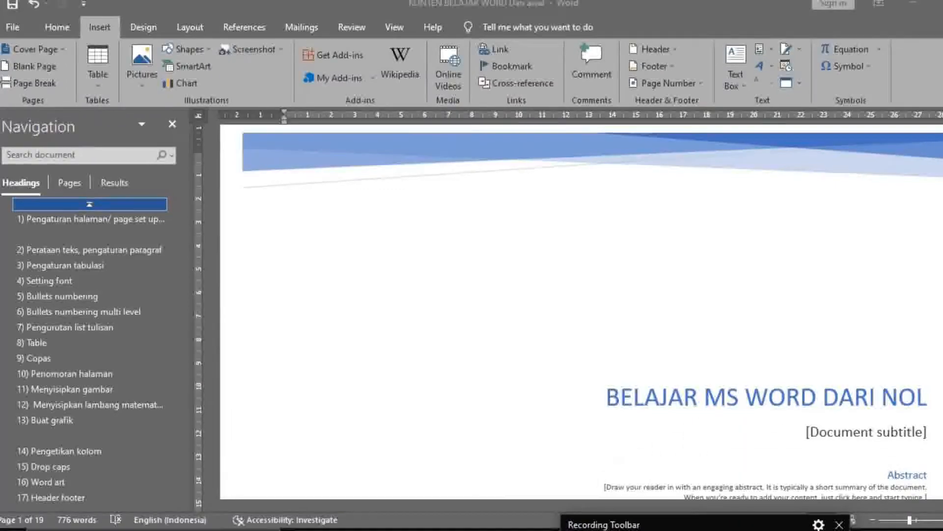
click(818, 403)
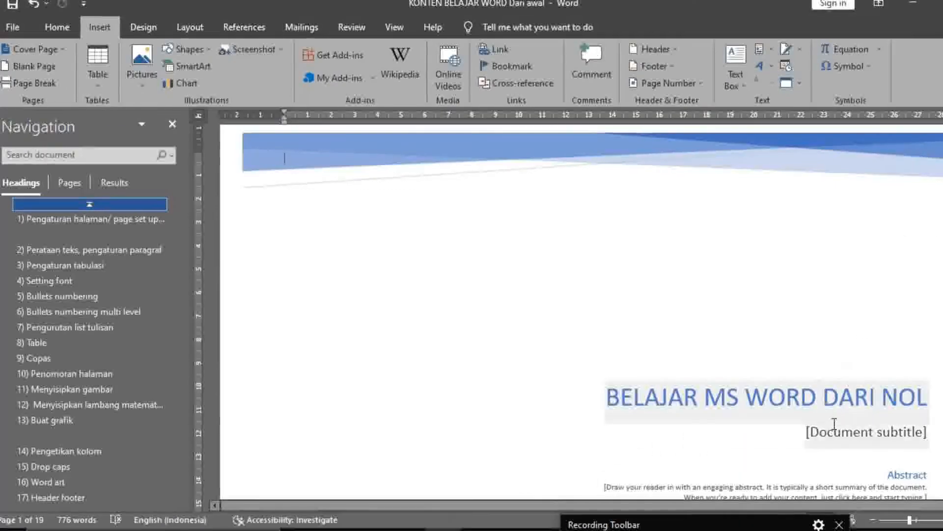
Fill in the cover page's document subtitle with "Ayo berbagi cara".
click(834, 431)
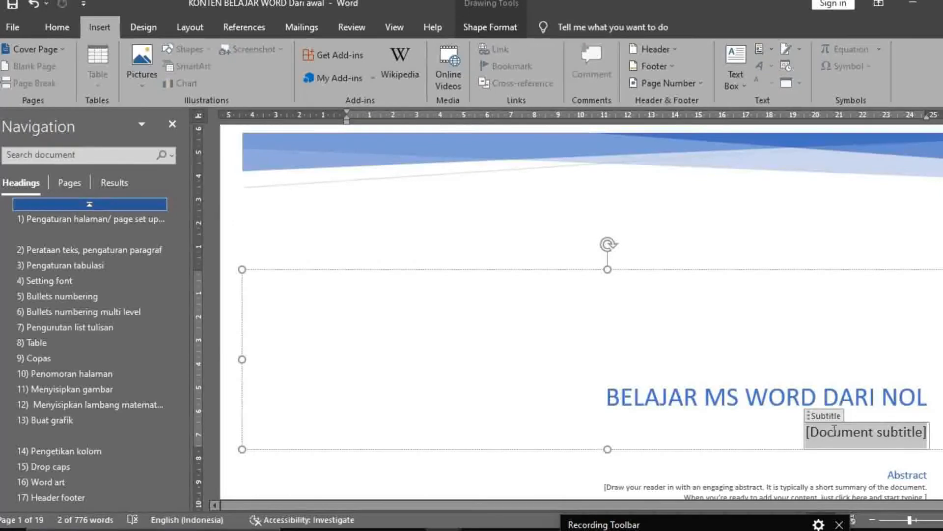
text(Ayo berbagi cara)
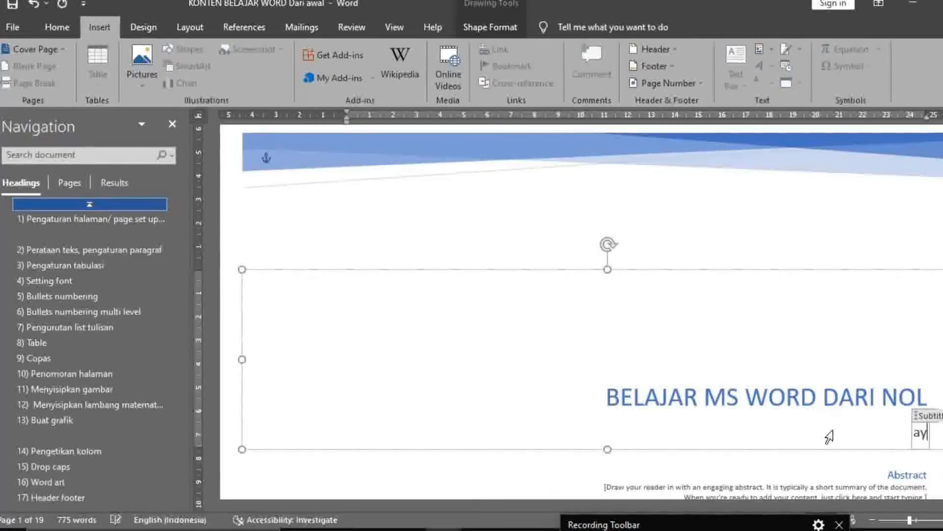
double_click(907, 474)
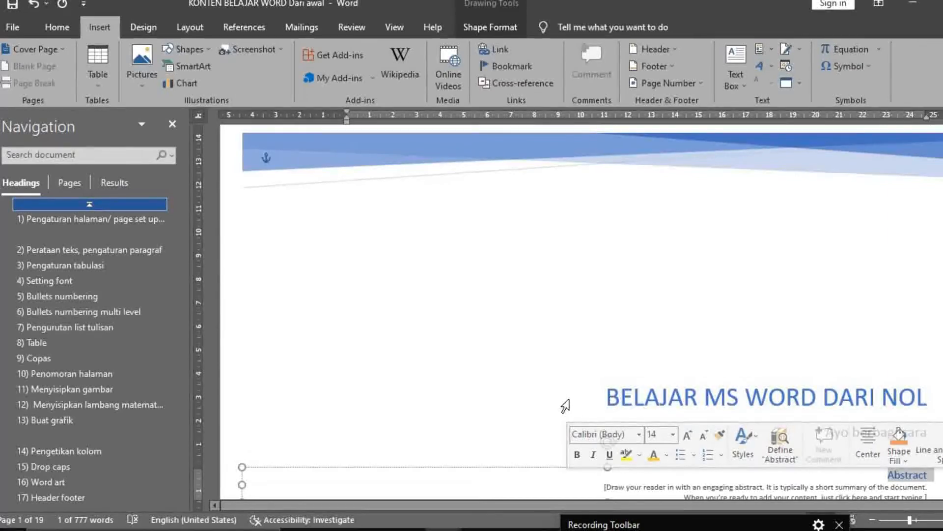
click(413, 151)
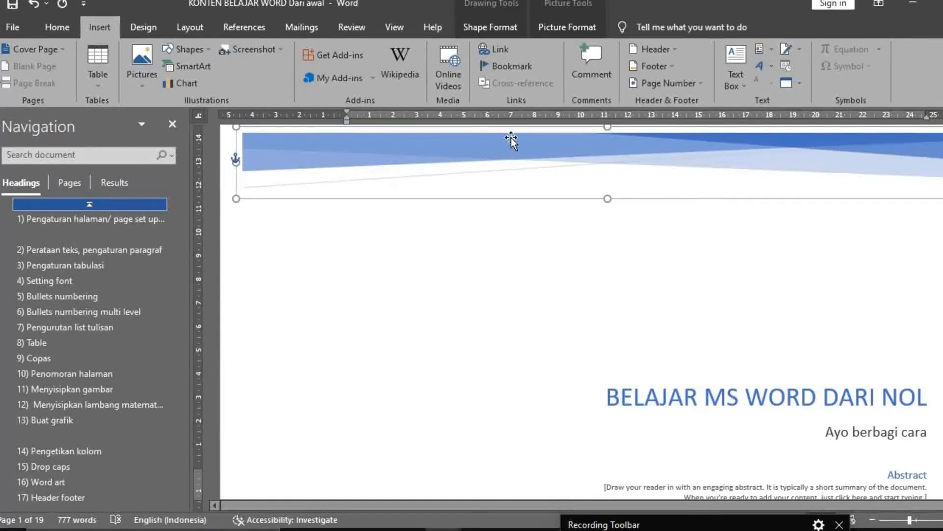
mouse_move(497, 138)
mouse_down()
mouse_move(427, 285)
mouse_move(443, 166)
mouse_move(512, 141)
mouse_move(491, 138)
mouse_move(498, 148)
mouse_up()
click(548, 266)
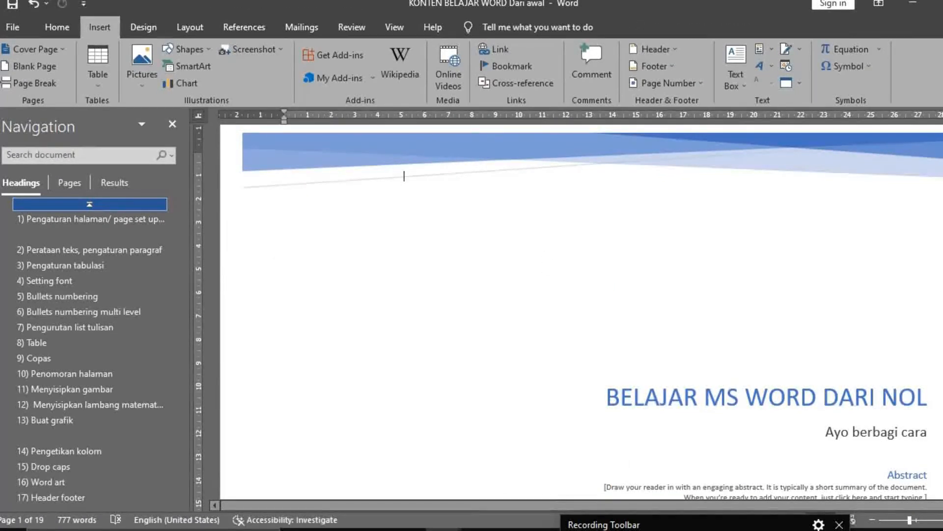
Go to the line below the "Menyimpan dokumen" heading and open the Save As options for the document.
drag(942, 143, 942, 165)
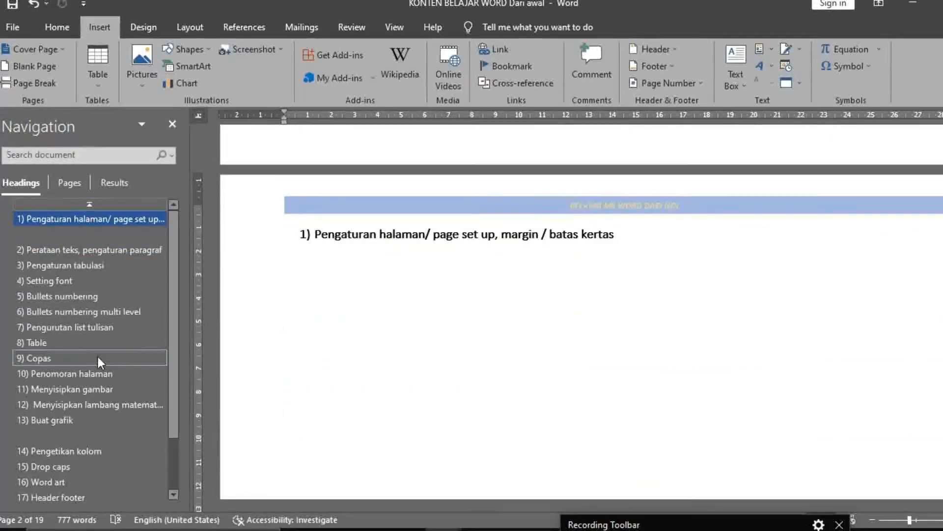
drag(660, 523, 699, 493)
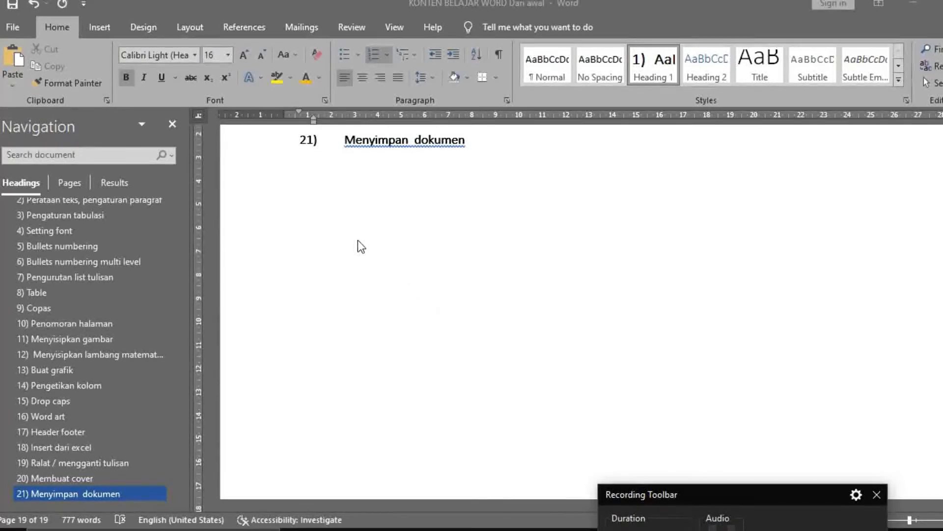
click(364, 219)
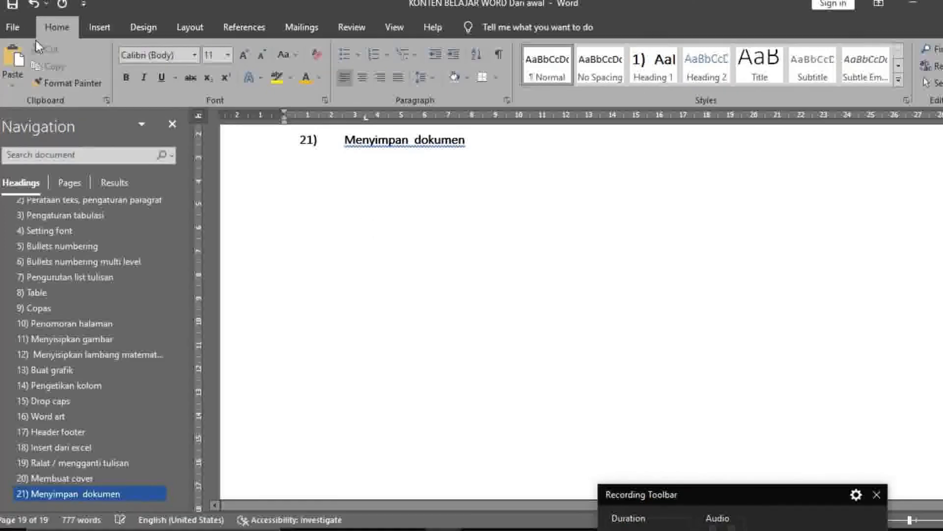
click(13, 30)
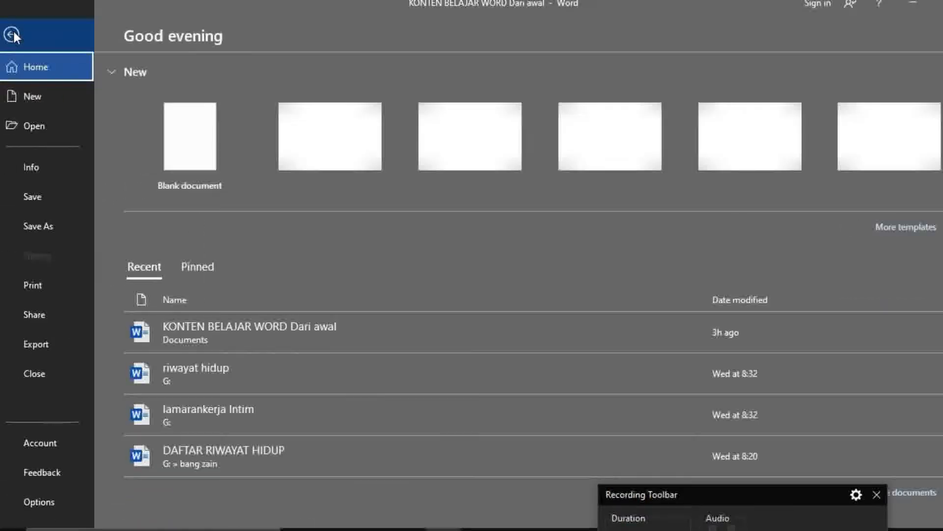
click(65, 222)
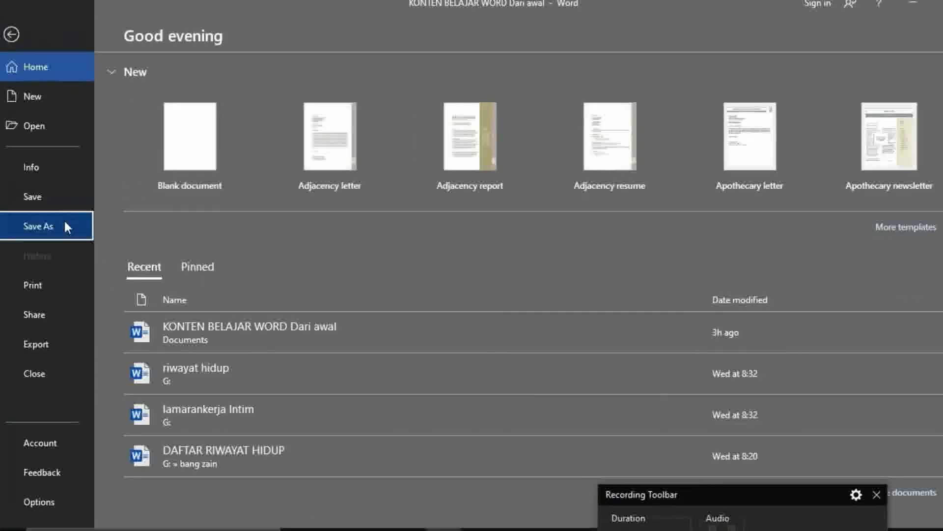
click(277, 153)
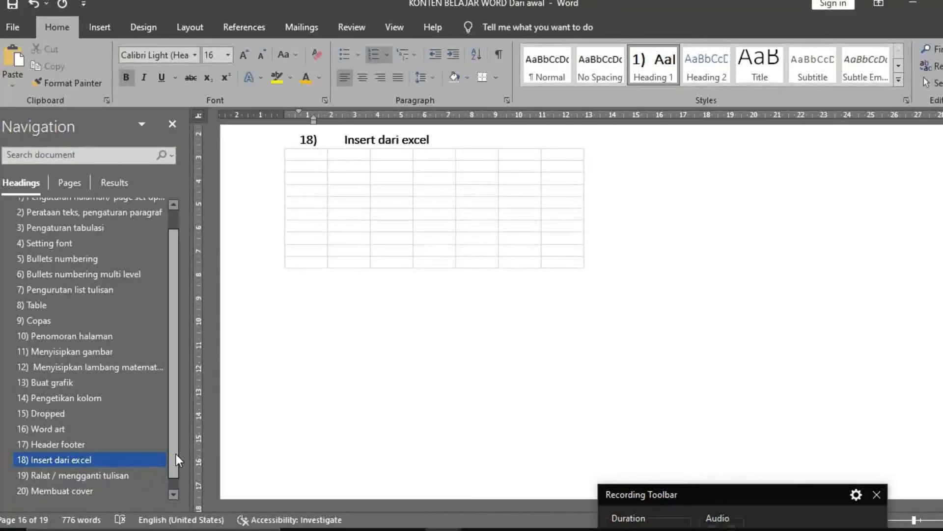
click(172, 492)
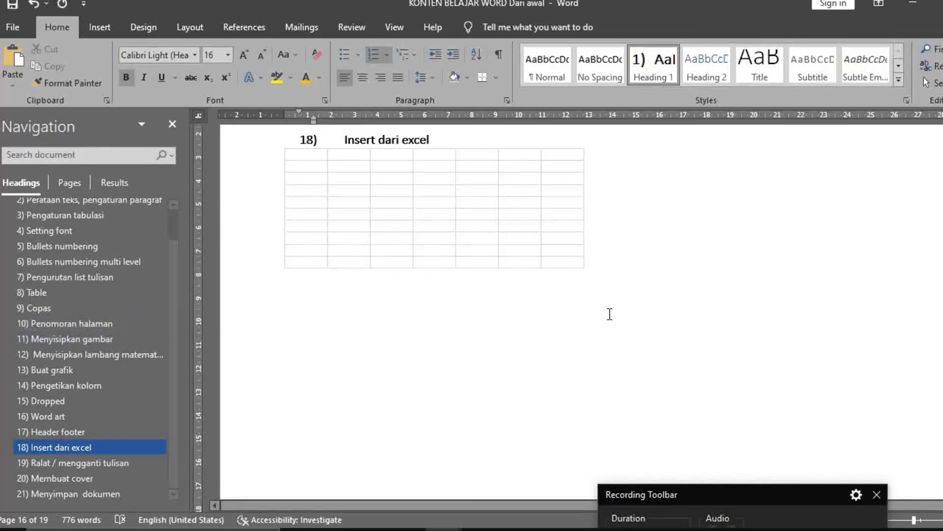
drag(710, 494, 808, 430)
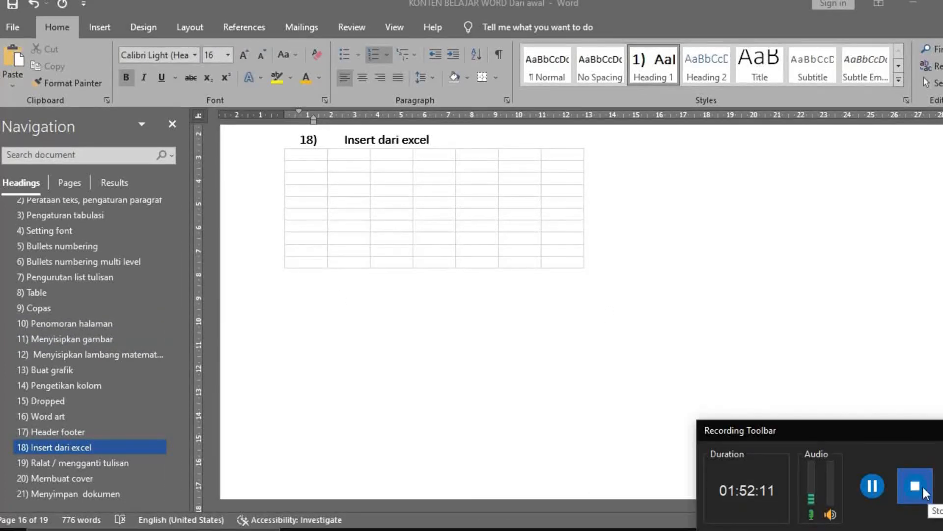